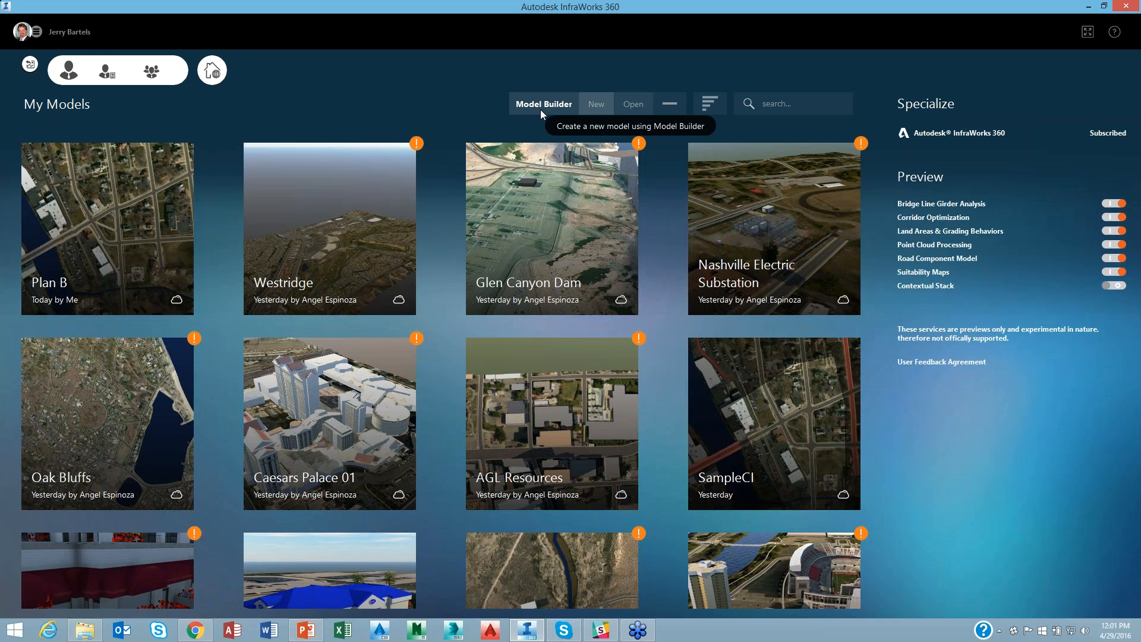
# Start a new model with Model Builder and locate Carpentersville, IL (United States) on its map
pyautogui.click(547, 105)
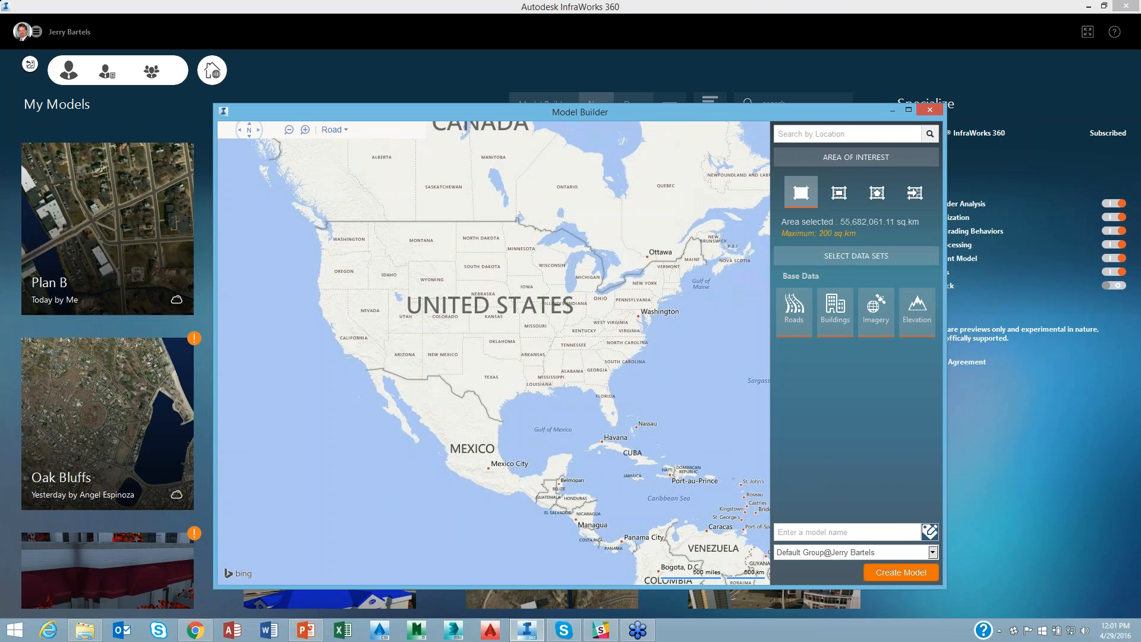
pyautogui.click(790, 134)
pyautogui.write('Carp')
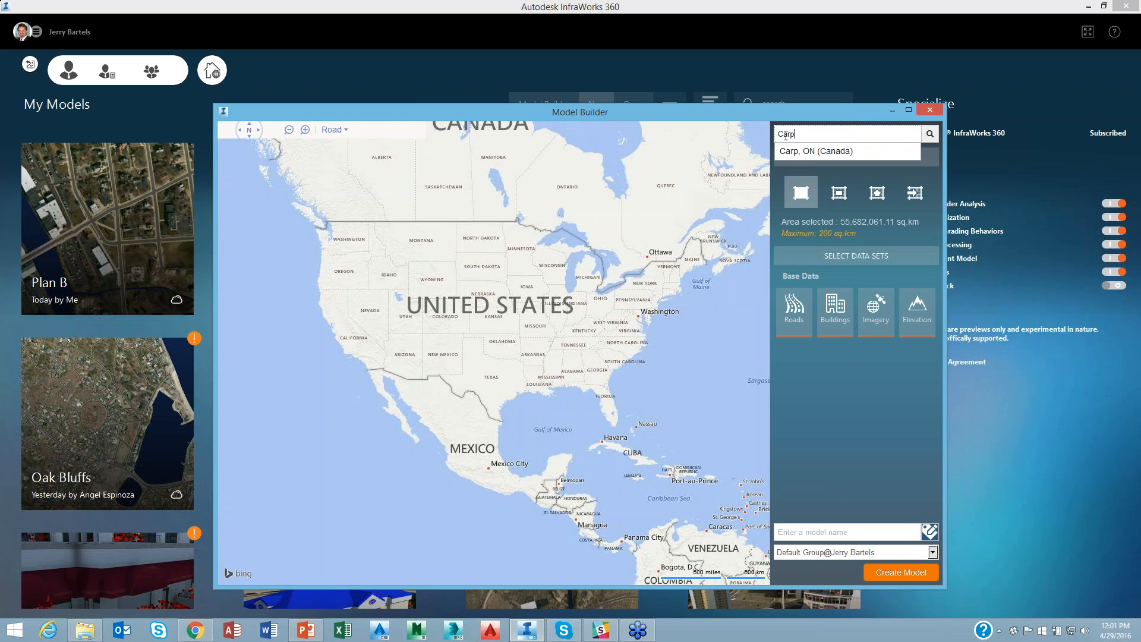
pyautogui.write('entersville')
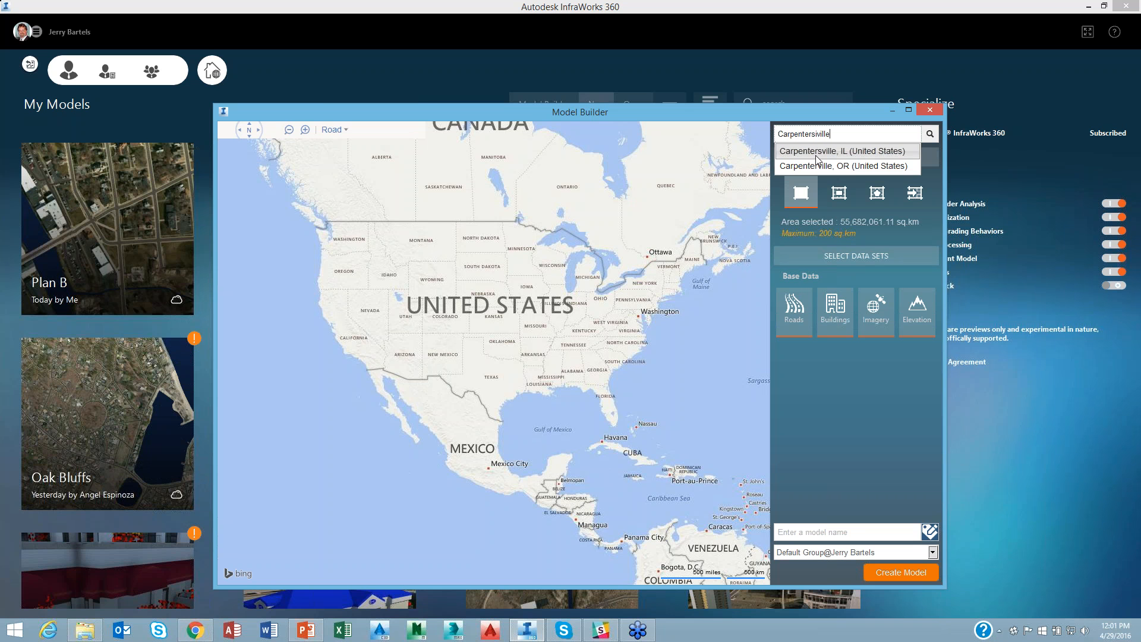
pyautogui.click(816, 152)
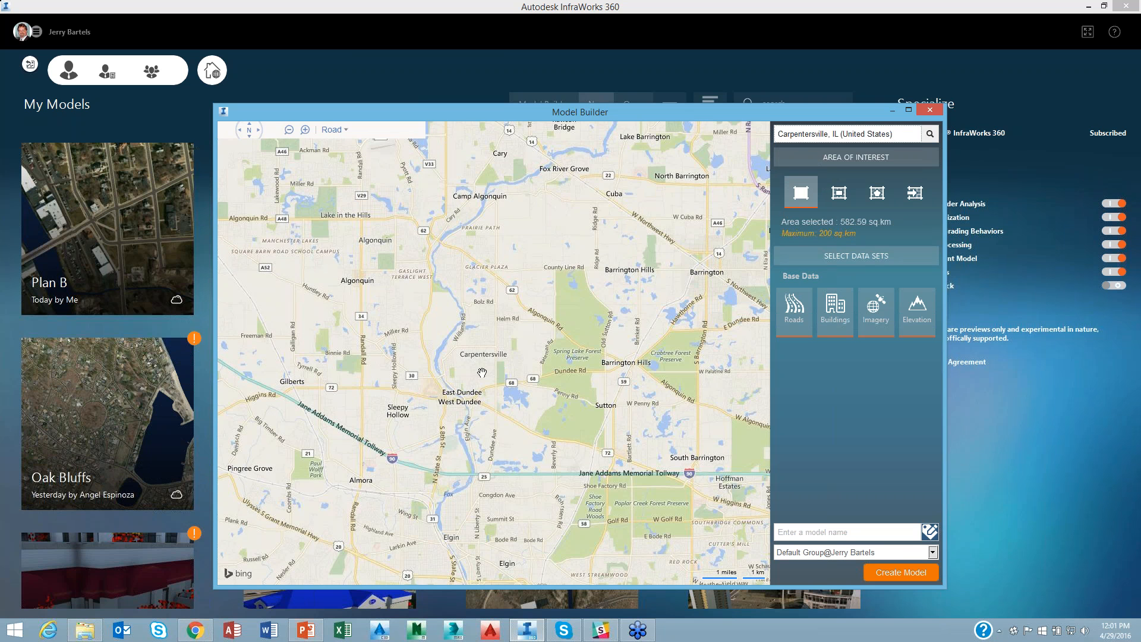
# Outline a rectangular area of interest of about 0.77 sq km around the Main St river crossing, reaching east to Carpenter Park
pyautogui.moveTo(482, 369); pyautogui.dragTo(471, 330)
pyautogui.scroll(4, 471, 331)
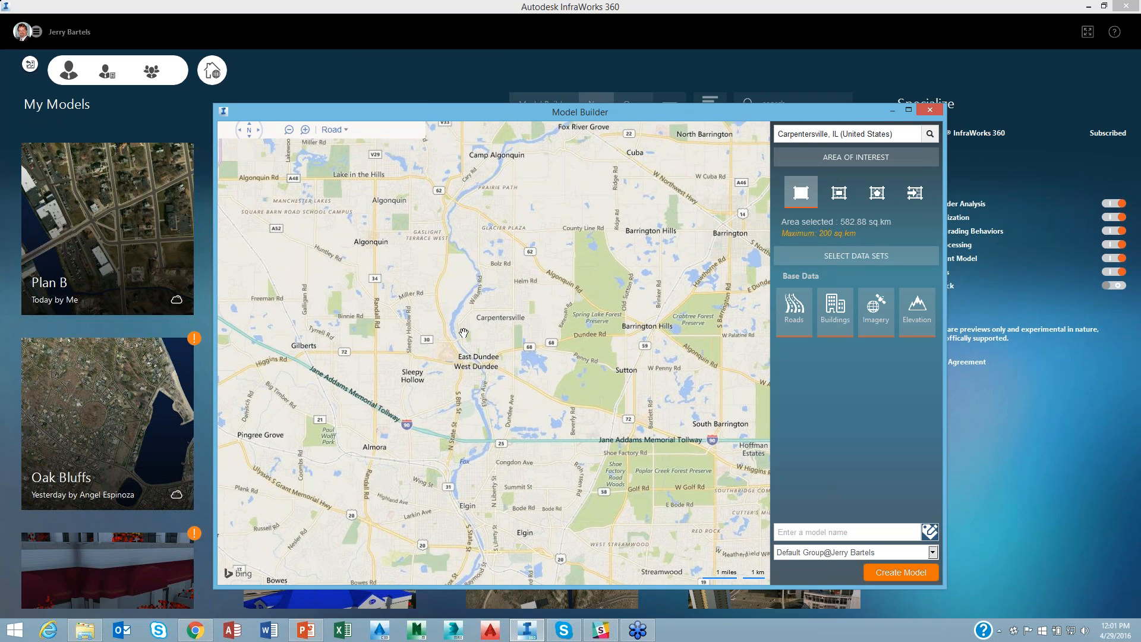
pyautogui.moveTo(484, 372); pyautogui.dragTo(444, 134)
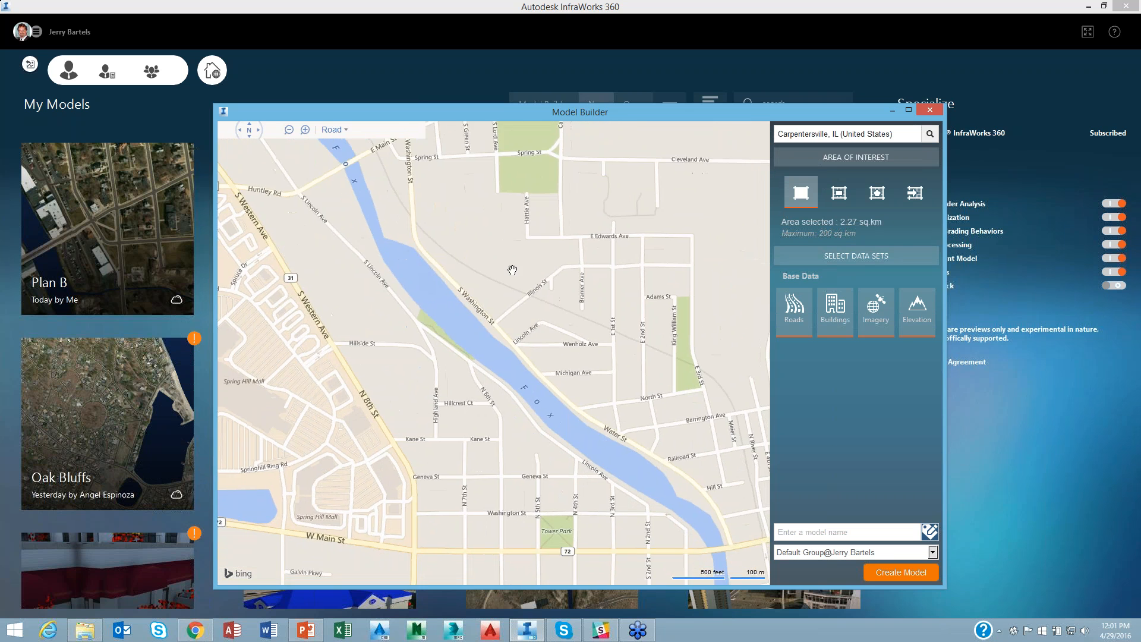
pyautogui.moveTo(511, 266); pyautogui.dragTo(586, 354)
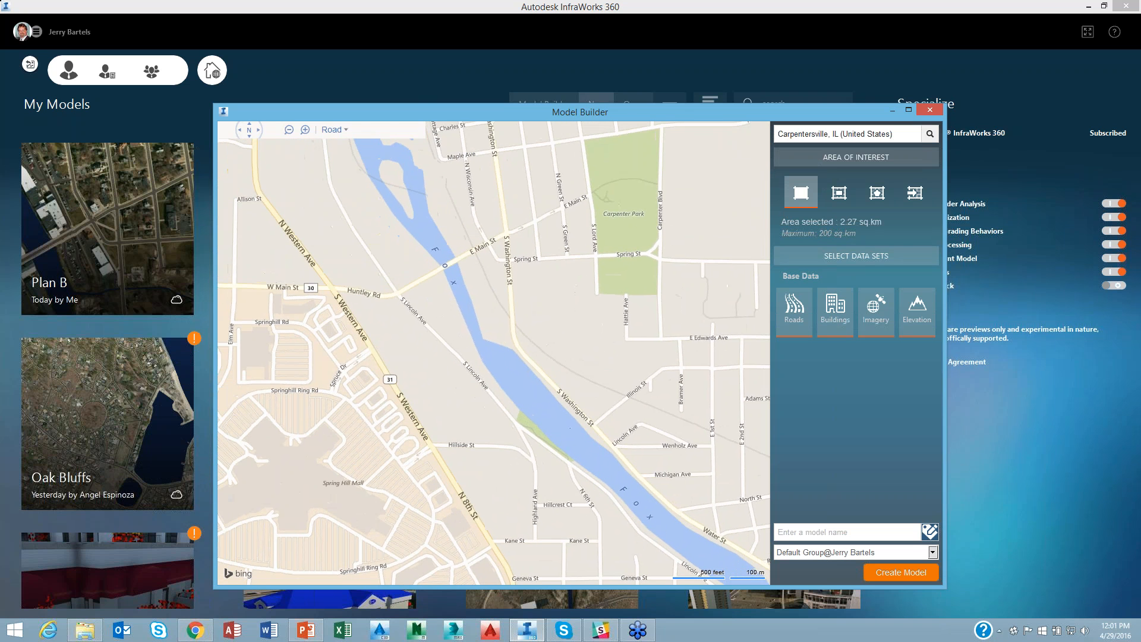
pyautogui.scroll(1, 523, 254)
pyautogui.scroll(-1, 581, 334)
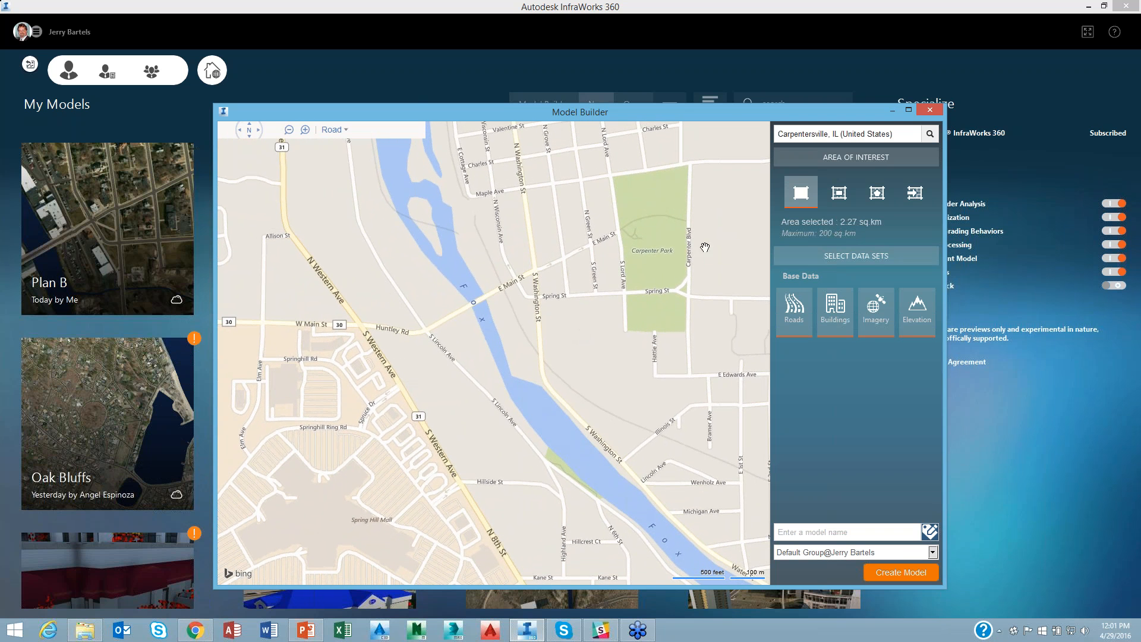
pyautogui.click(841, 198)
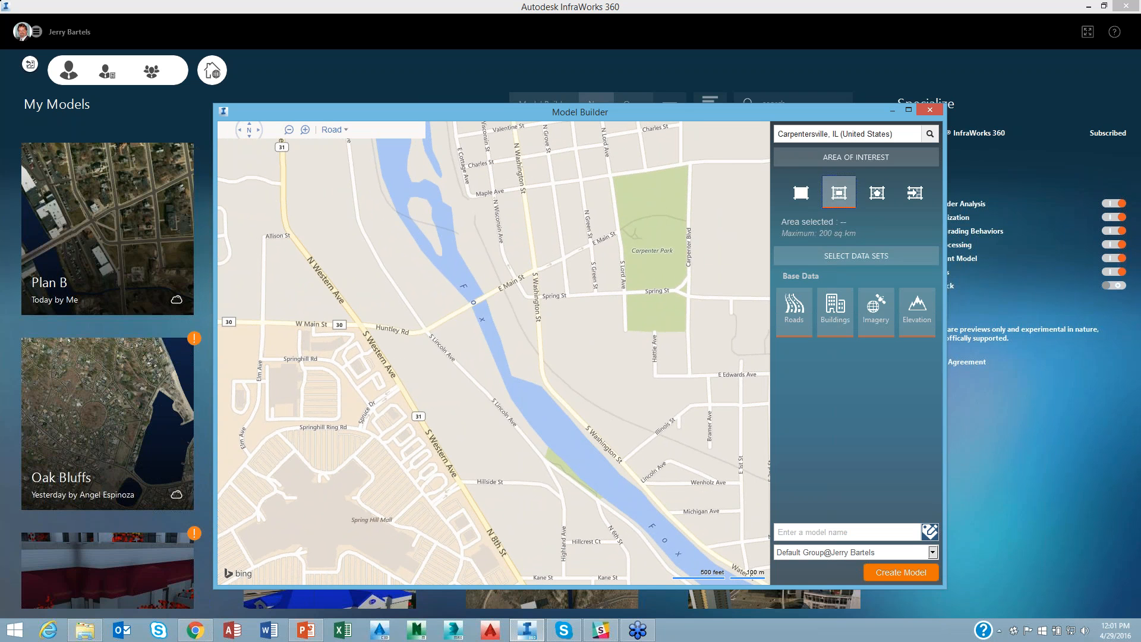
pyautogui.moveTo(404, 484); pyautogui.dragTo(686, 175)
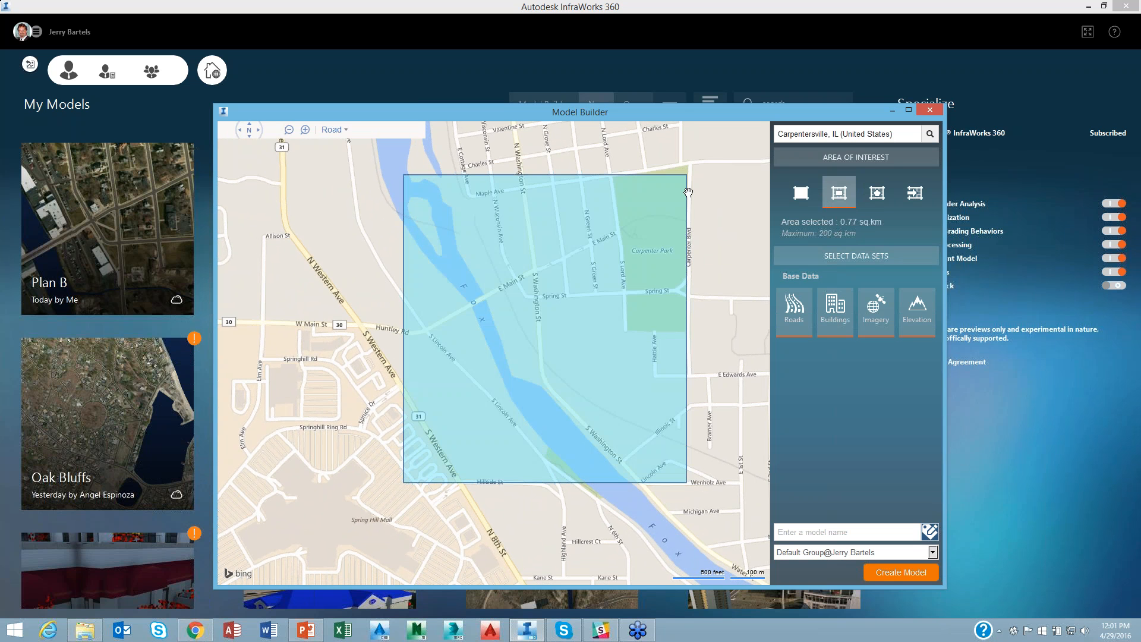
# Name the model 20160429-Webcast, submit it for creation and dismiss the preparation notice
pyautogui.click(802, 531)
pyautogui.write('20160429-Webcast')
pyautogui.click(880, 574)
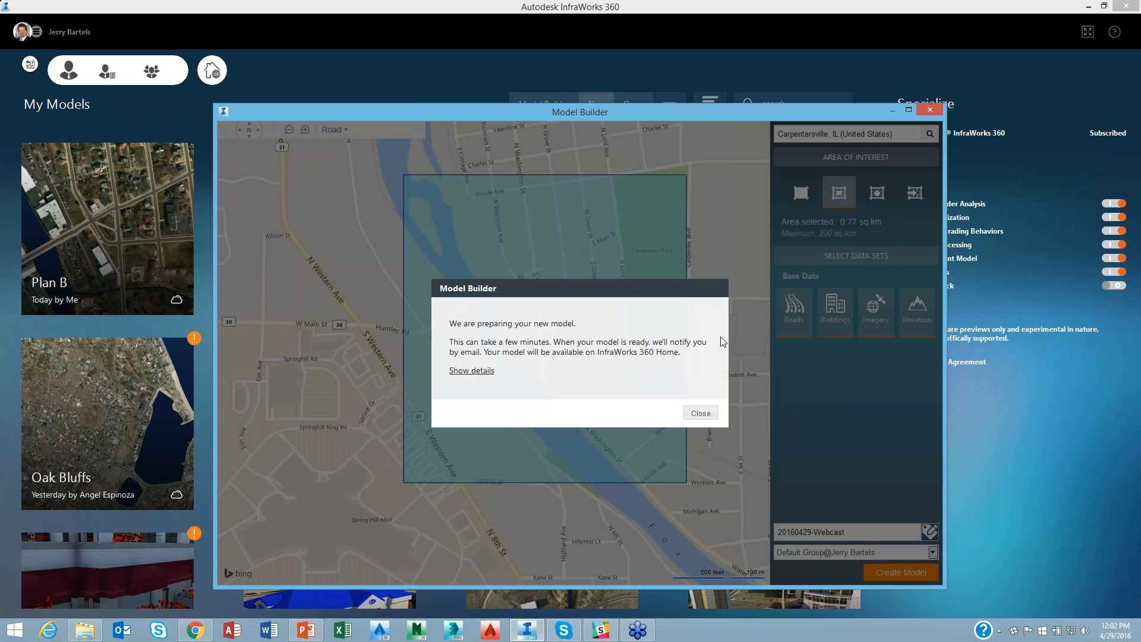
pyautogui.click(700, 413)
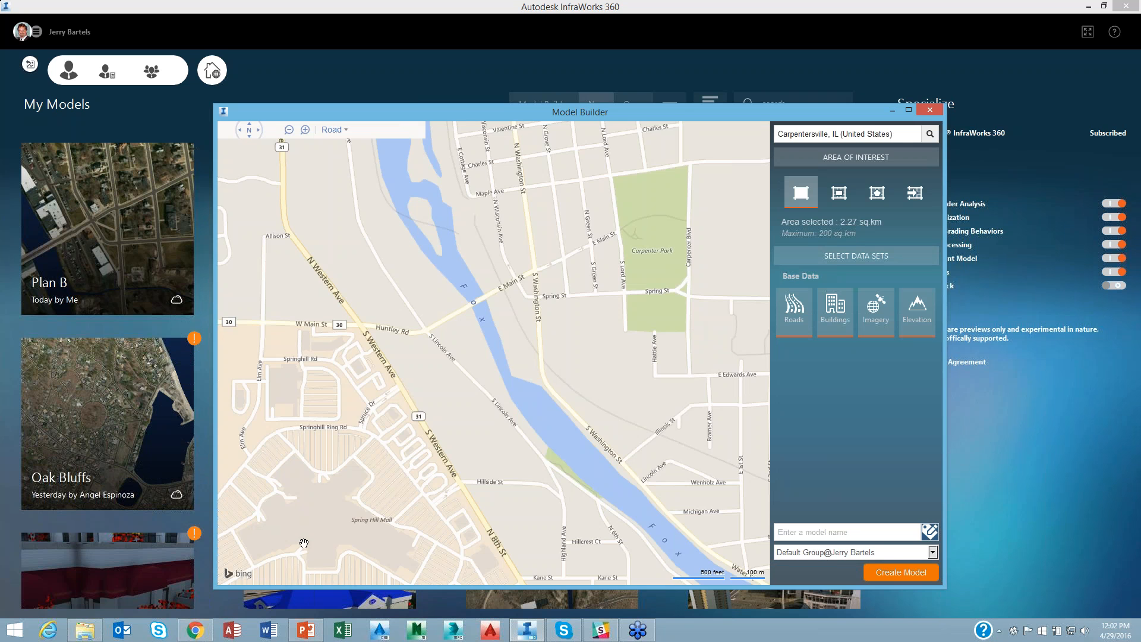
pyautogui.click(88, 631)
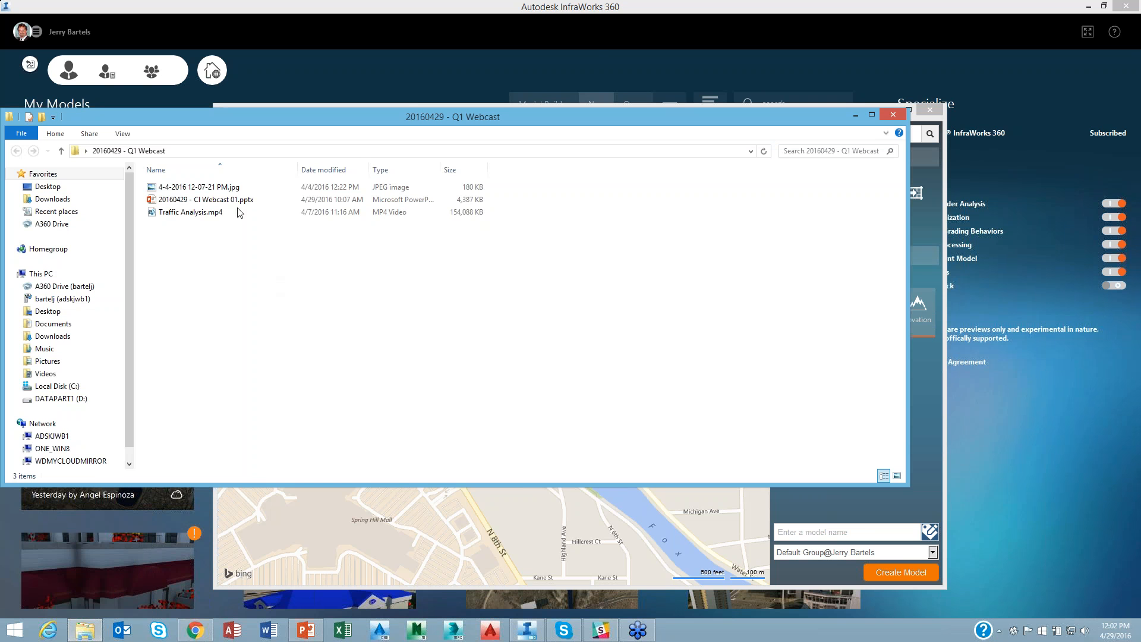
pyautogui.click(230, 189)
pyautogui.doubleClick(229, 189)
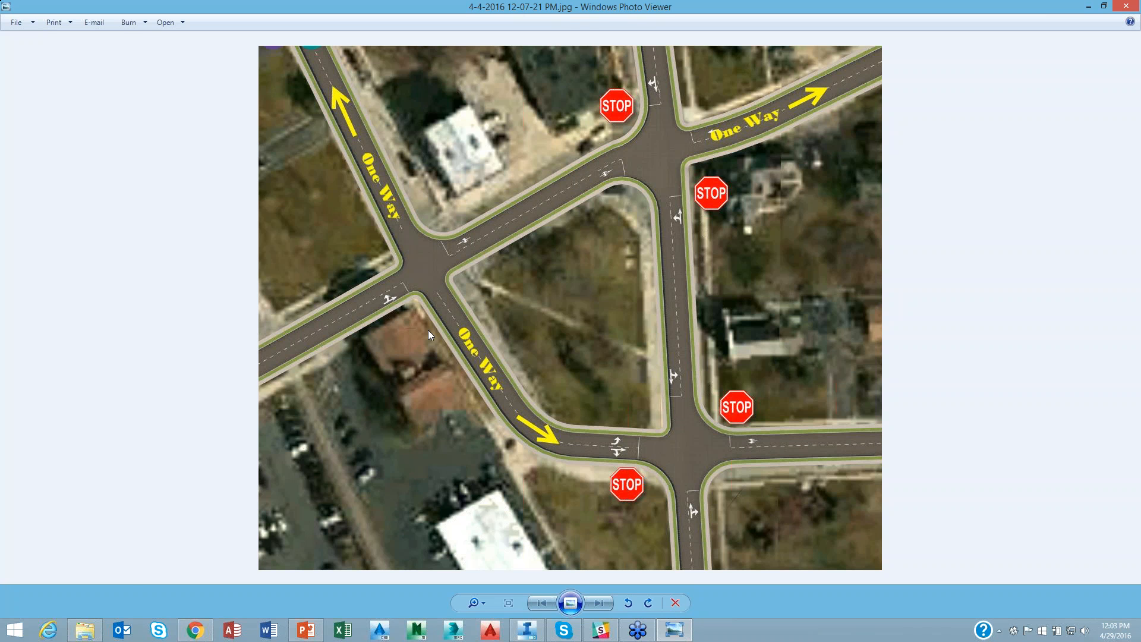
# Play Traffic Analysis.mp4 from the webcast folder and skip ahead to review the traffic at Washington St. and Main St
pyautogui.click(85, 630)
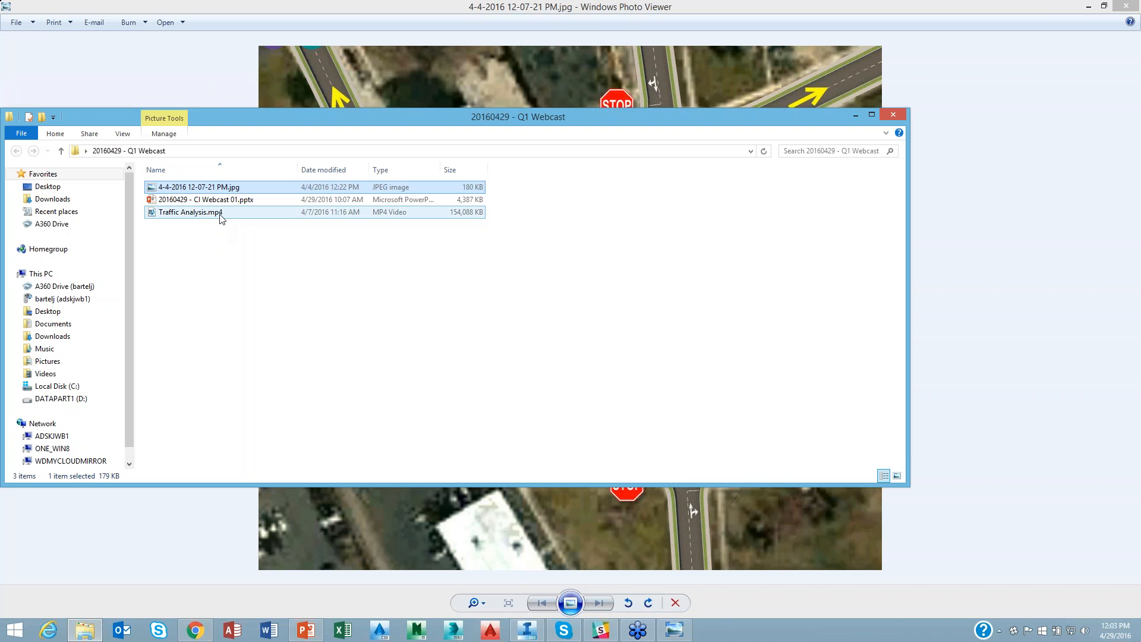
pyautogui.doubleClick(220, 213)
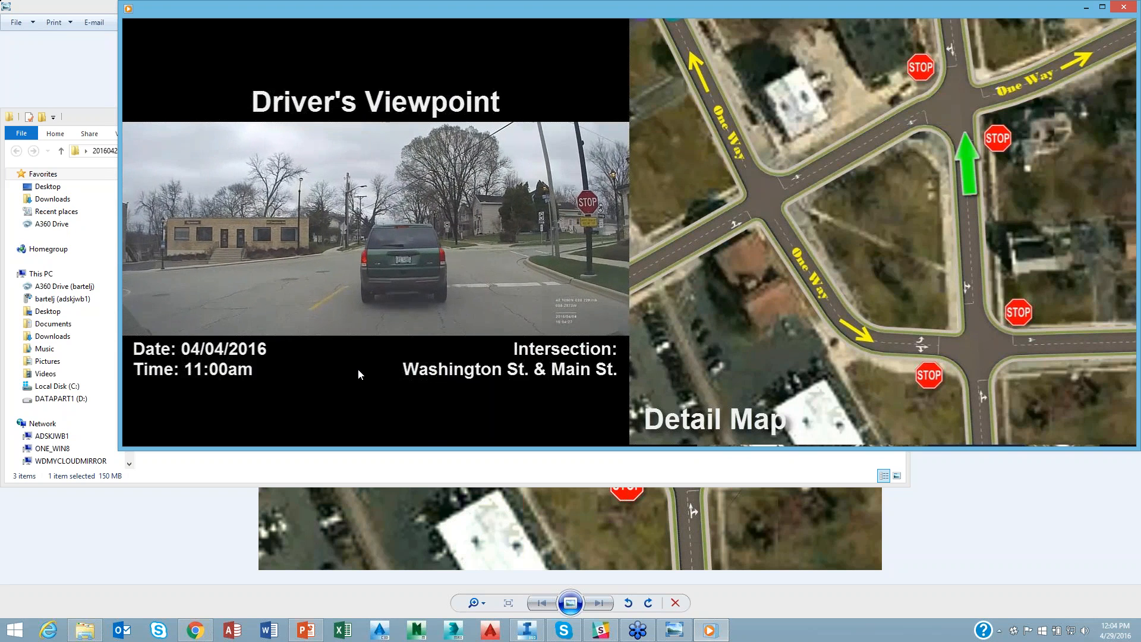
pyautogui.moveTo(331, 408)
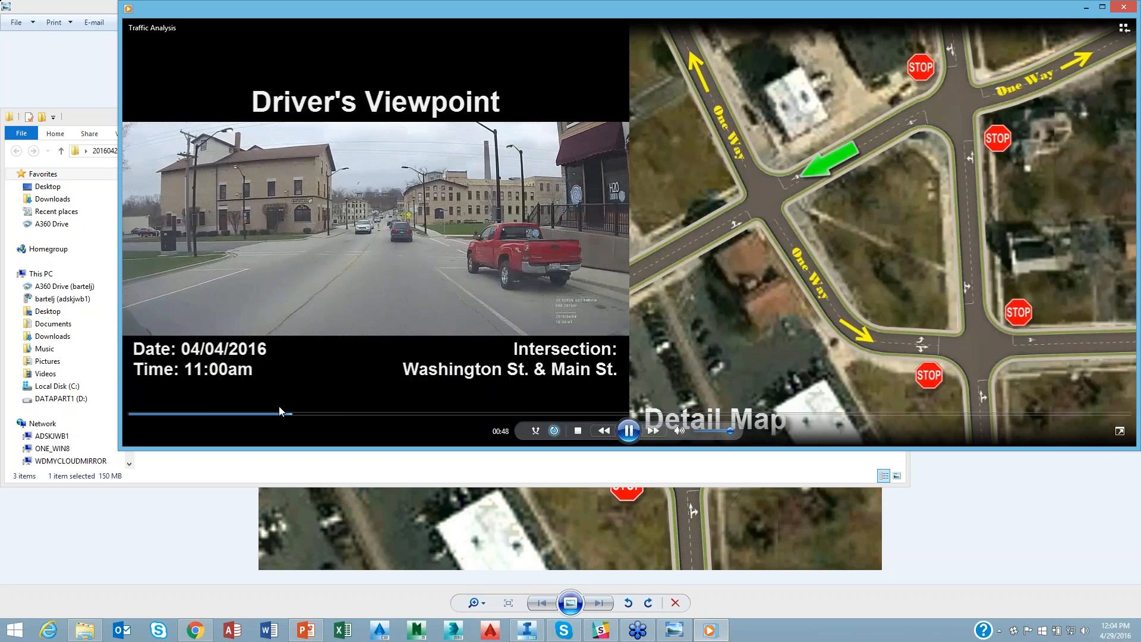
pyautogui.moveTo(289, 418); pyautogui.dragTo(651, 420)
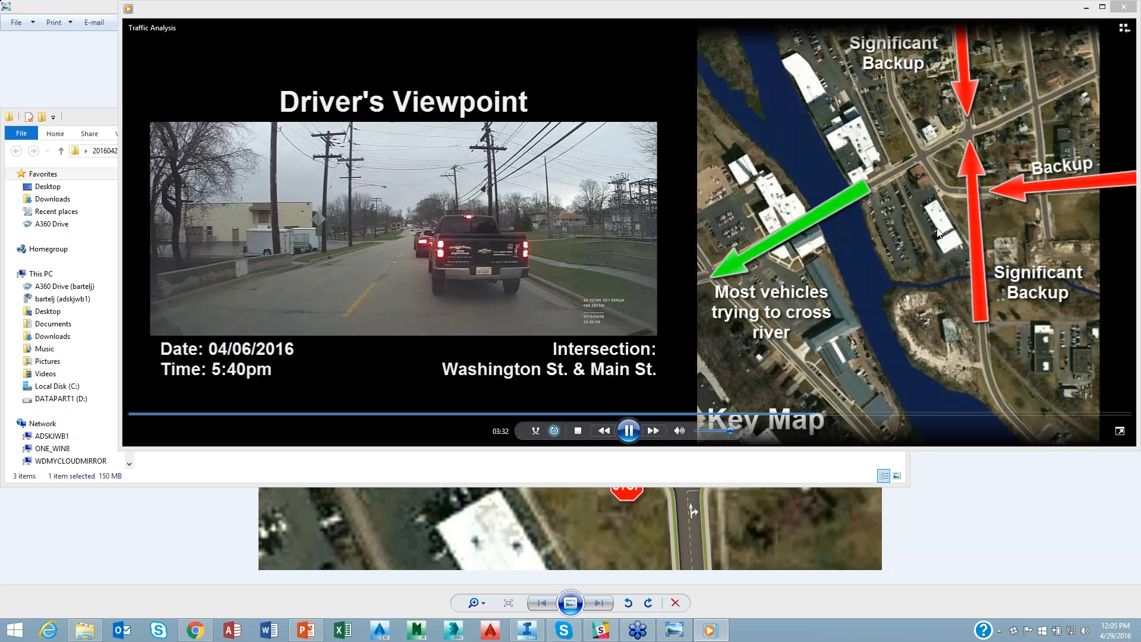
# Close the traffic video, the webcast folder, the intersection image and Model Builder to return to the model list
pyautogui.click(1115, 10)
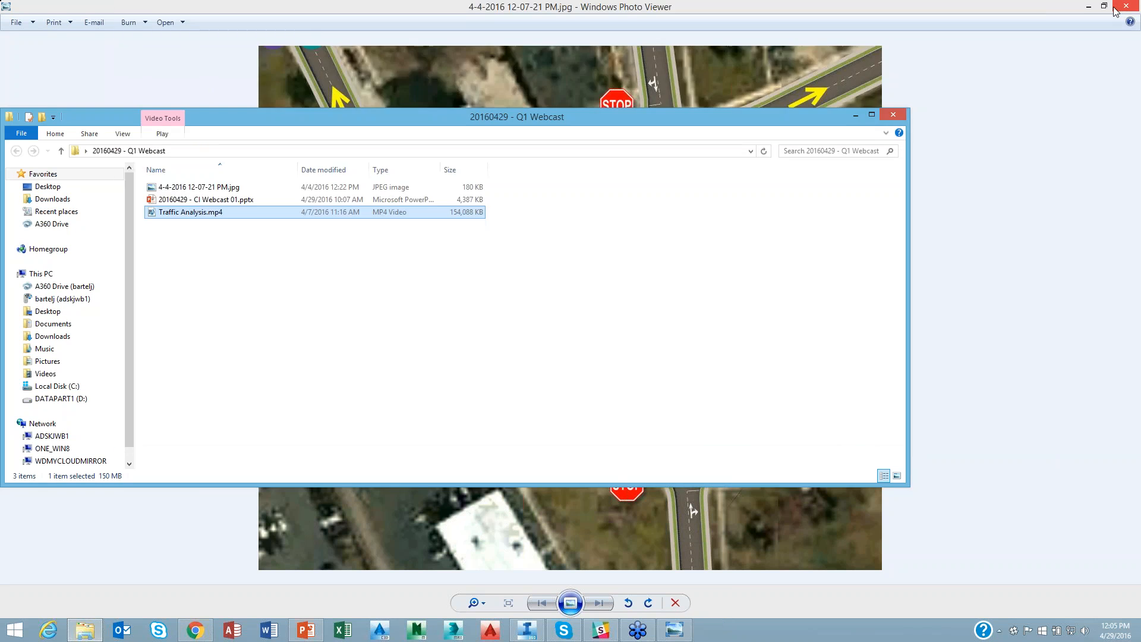
pyautogui.click(894, 115)
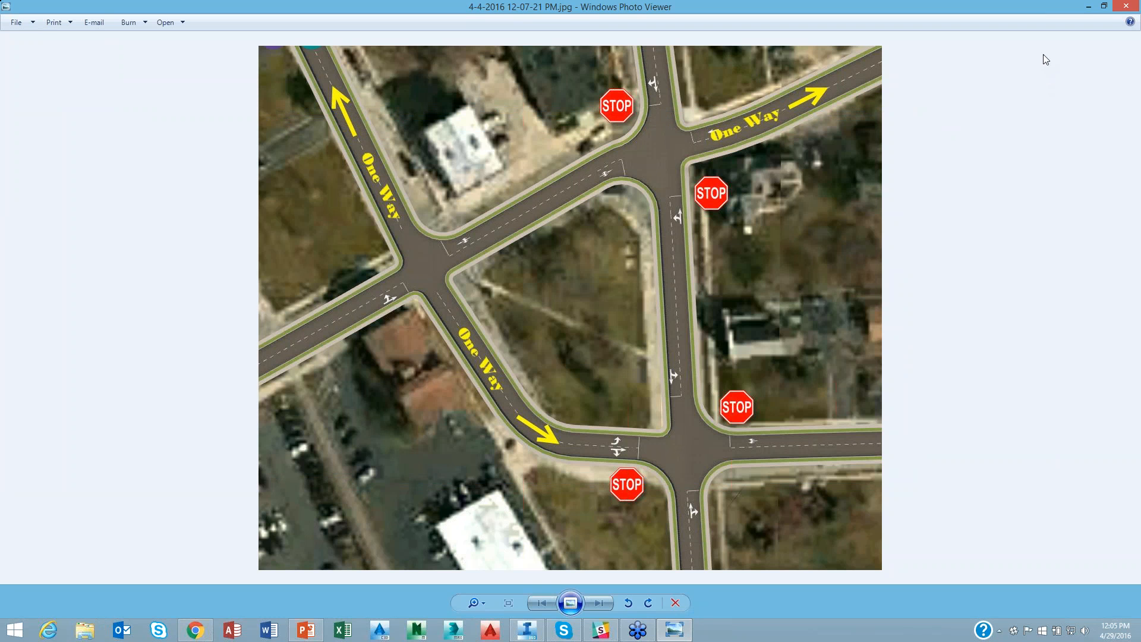
pyautogui.click(1119, 11)
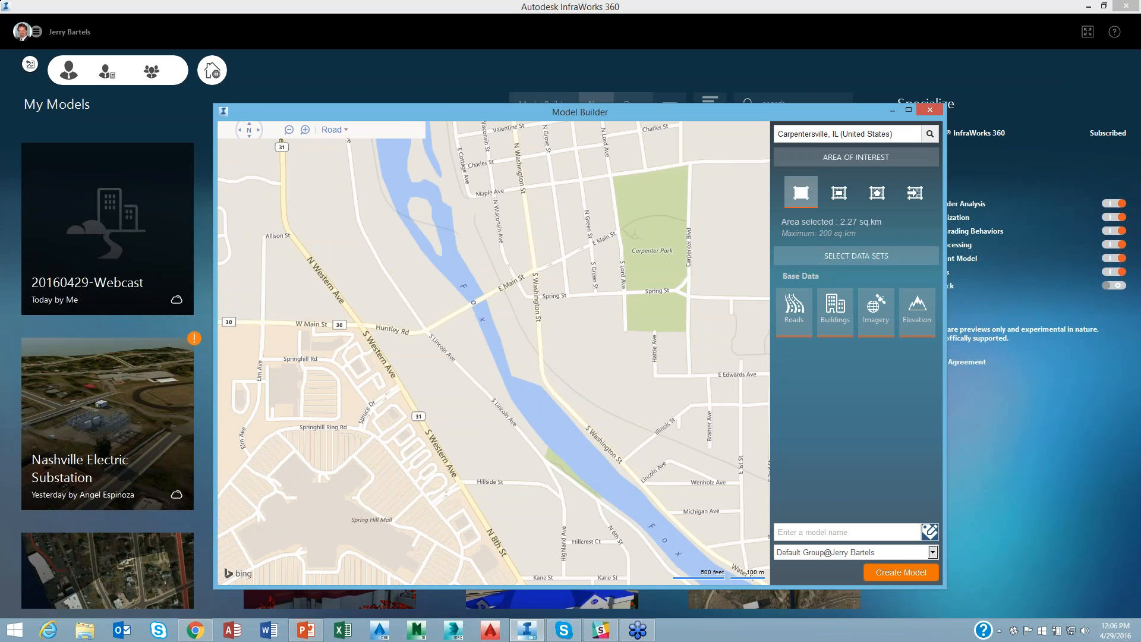
pyautogui.click(931, 111)
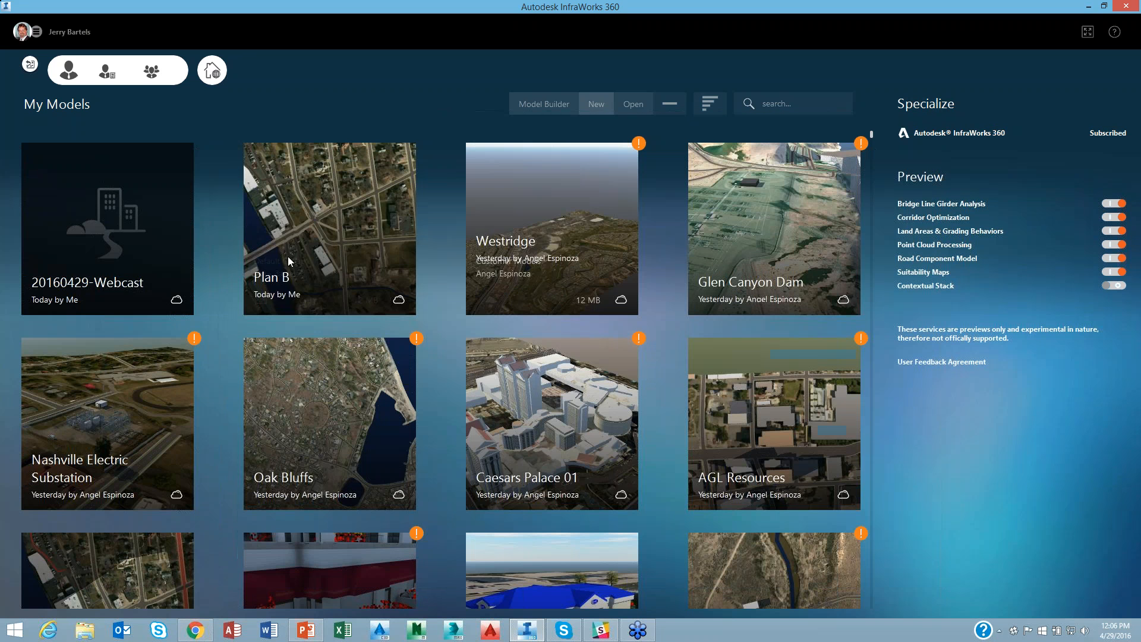
# Open the 20160429-Webcast model and view the intersections just east of the river bridge from directly above
pyautogui.click(111, 248)
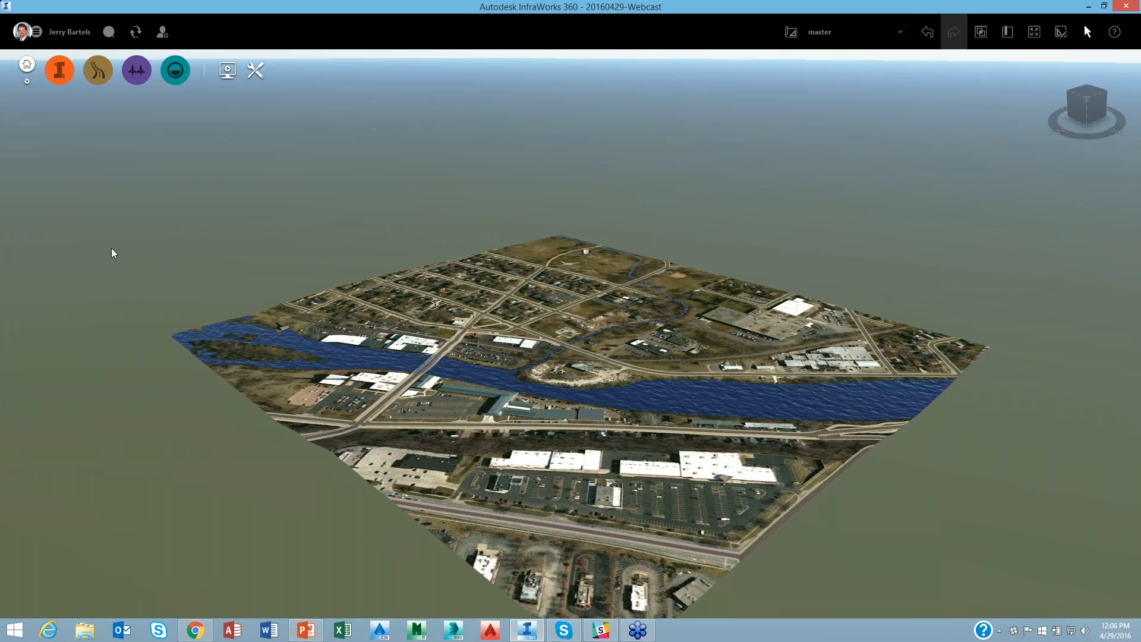
pyautogui.moveTo(601, 421); pyautogui.dragTo(508, 574)
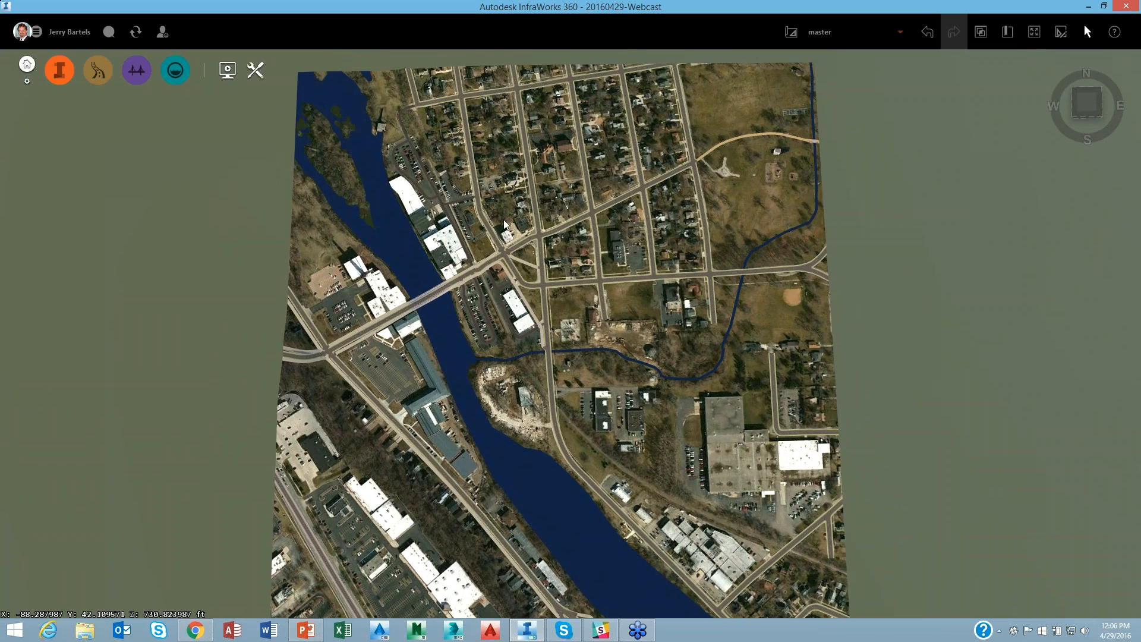
pyautogui.scroll(5, 504, 231)
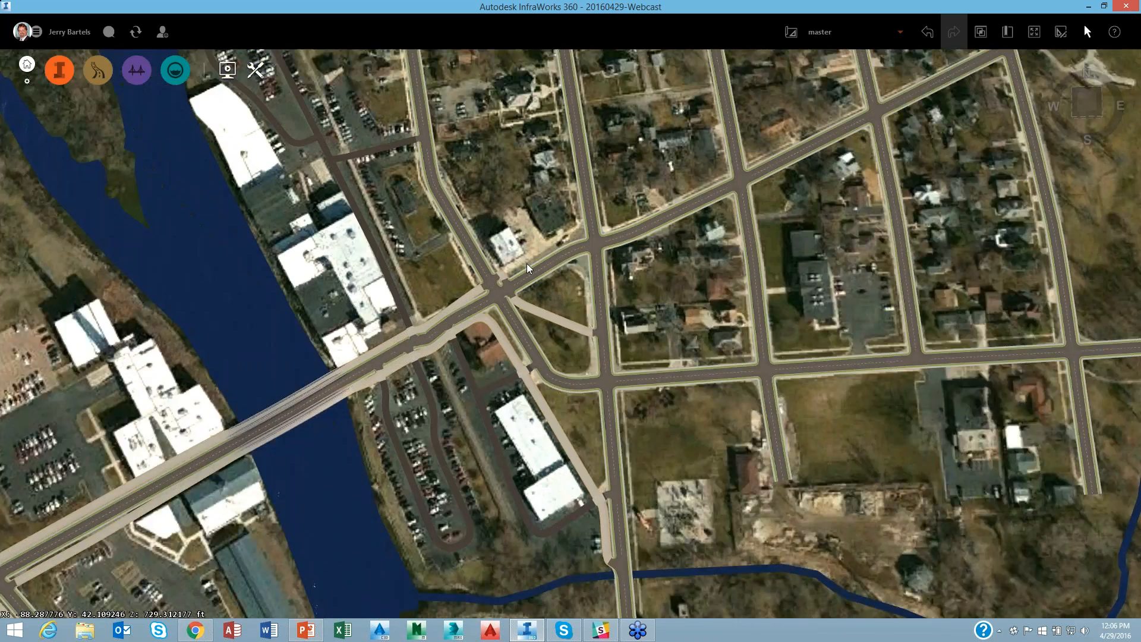
pyautogui.scroll(3, 527, 269)
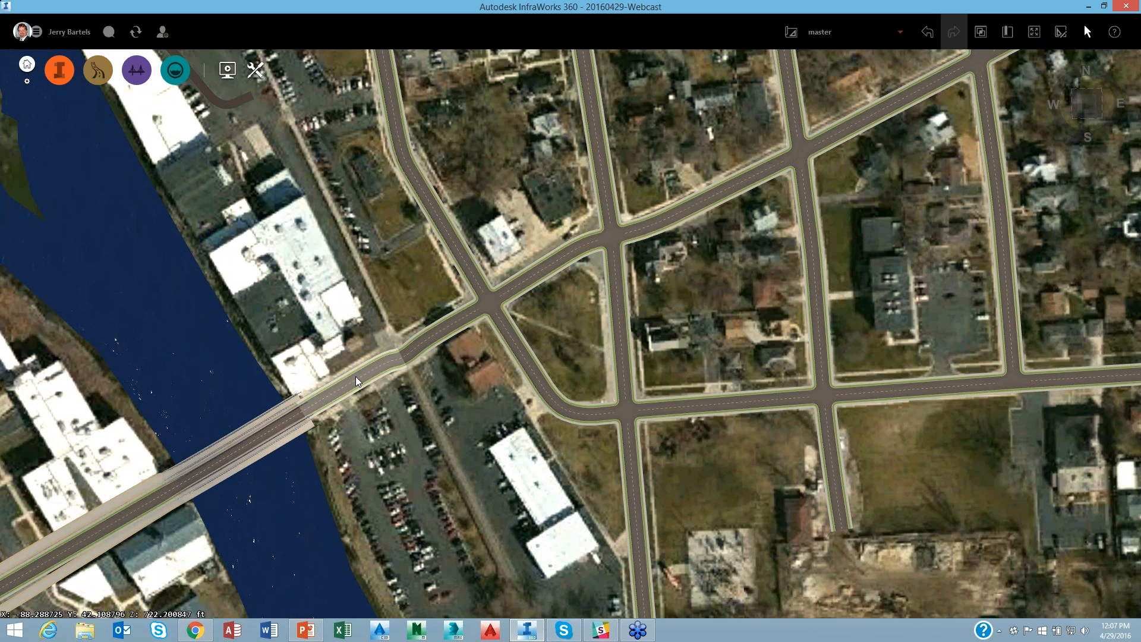
# Remove the short road segment east of the bridge and stretch the adjoining road's end to the bridge in its place
pyautogui.moveTo(357, 380)
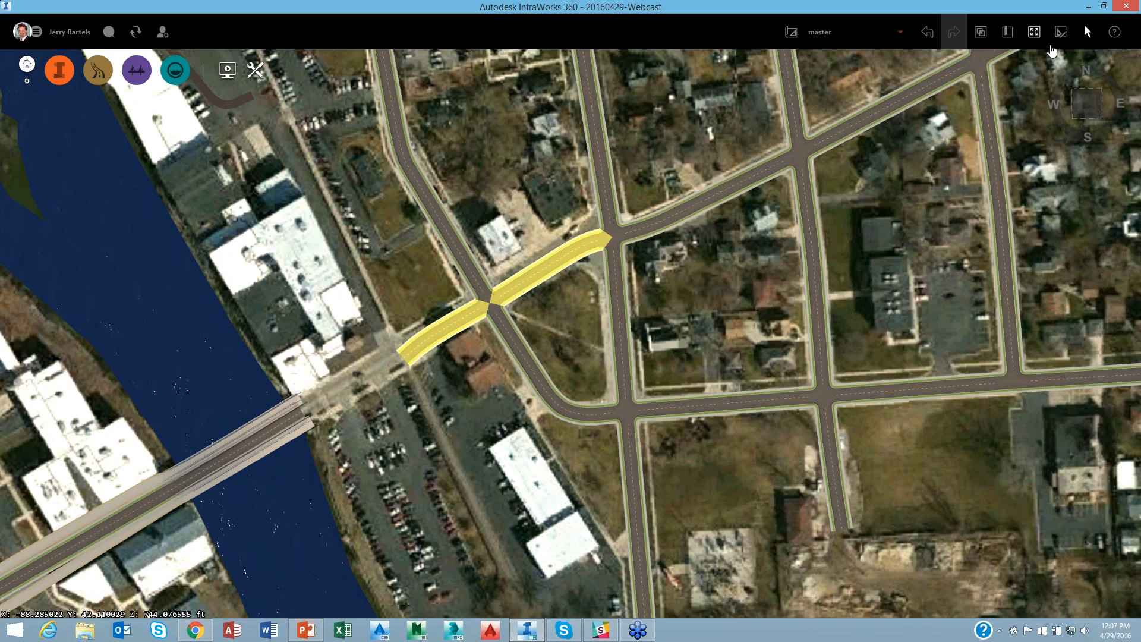
pyautogui.click(1061, 33)
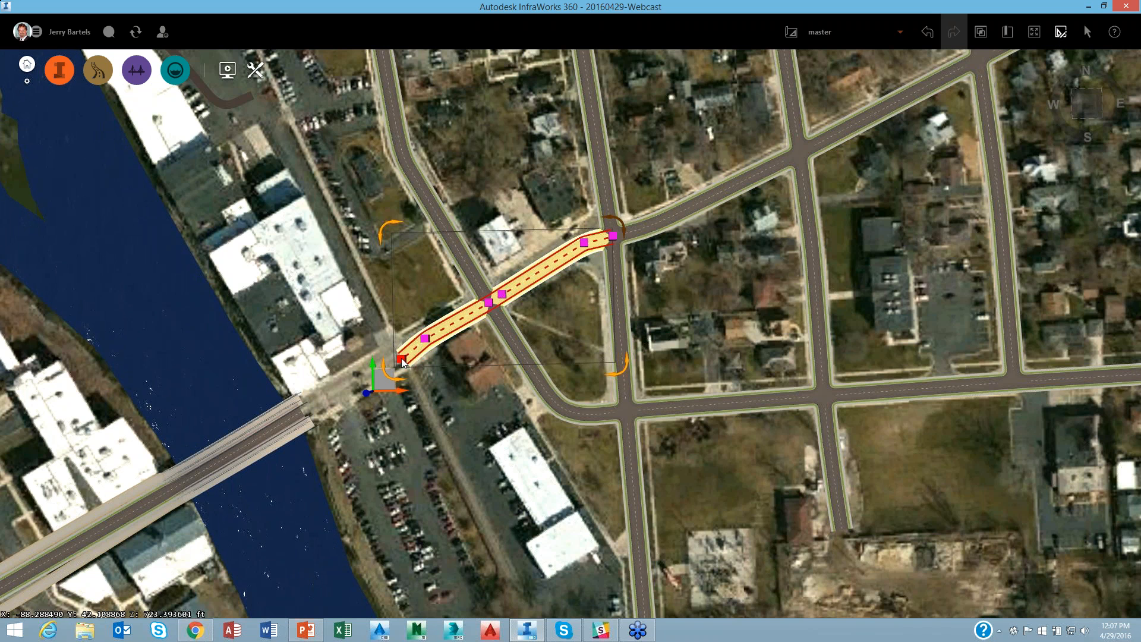
pyautogui.moveTo(390, 368); pyautogui.dragTo(305, 411)
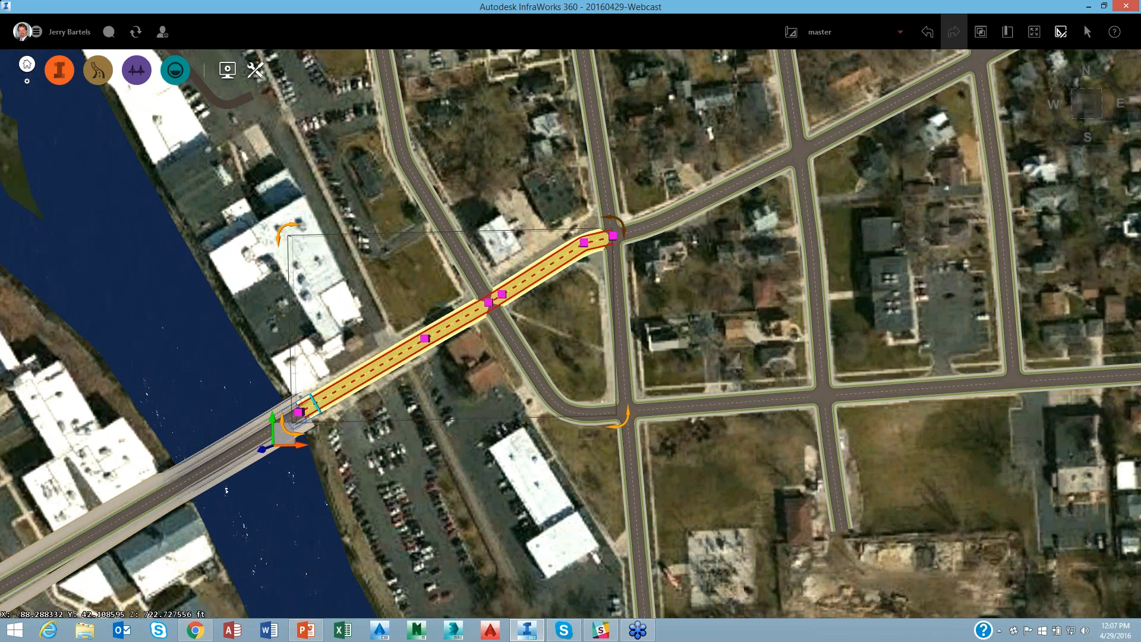
pyautogui.press('Escape')
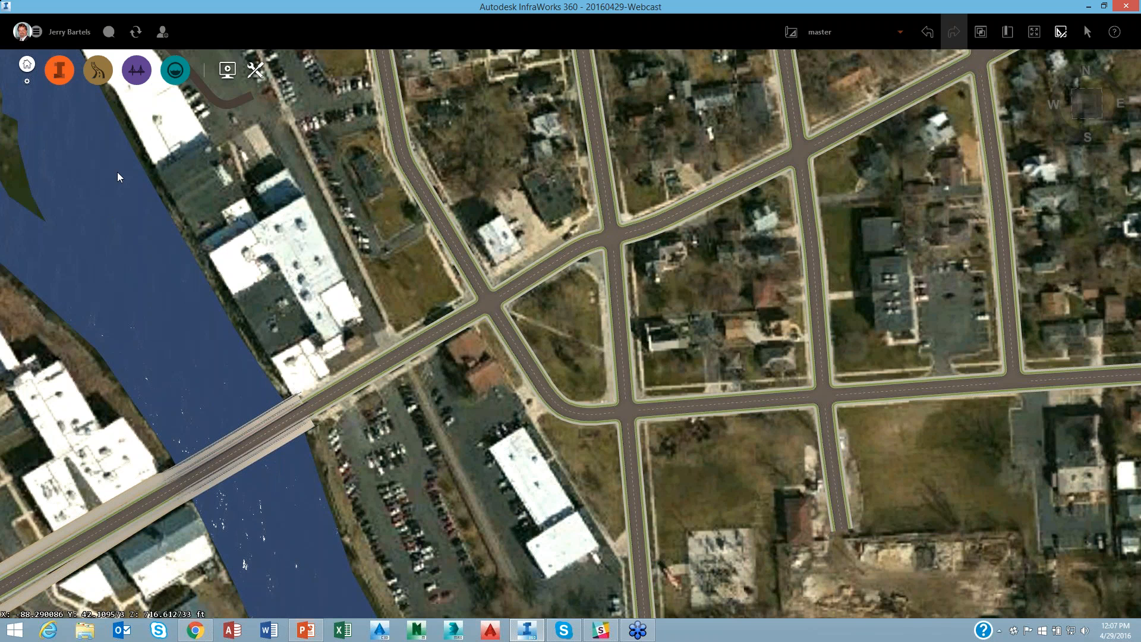
# Draw a traffic study area around the three intersections just east of the bridge and convert the planning roads inside it to design roads
pyautogui.moveTo(98, 70)
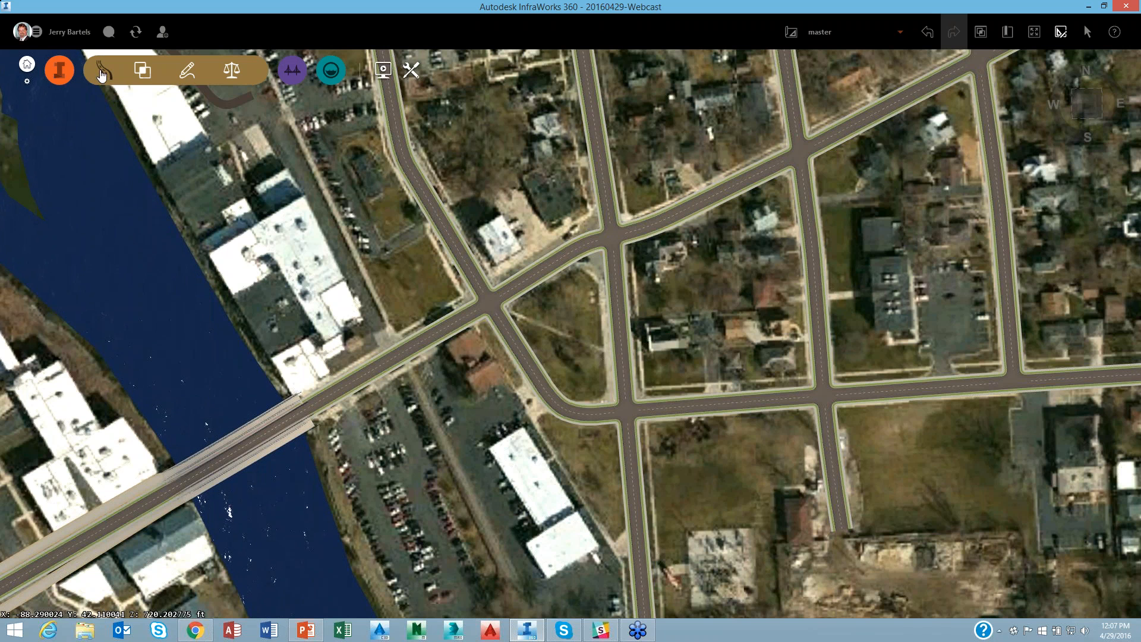
pyautogui.click(147, 72)
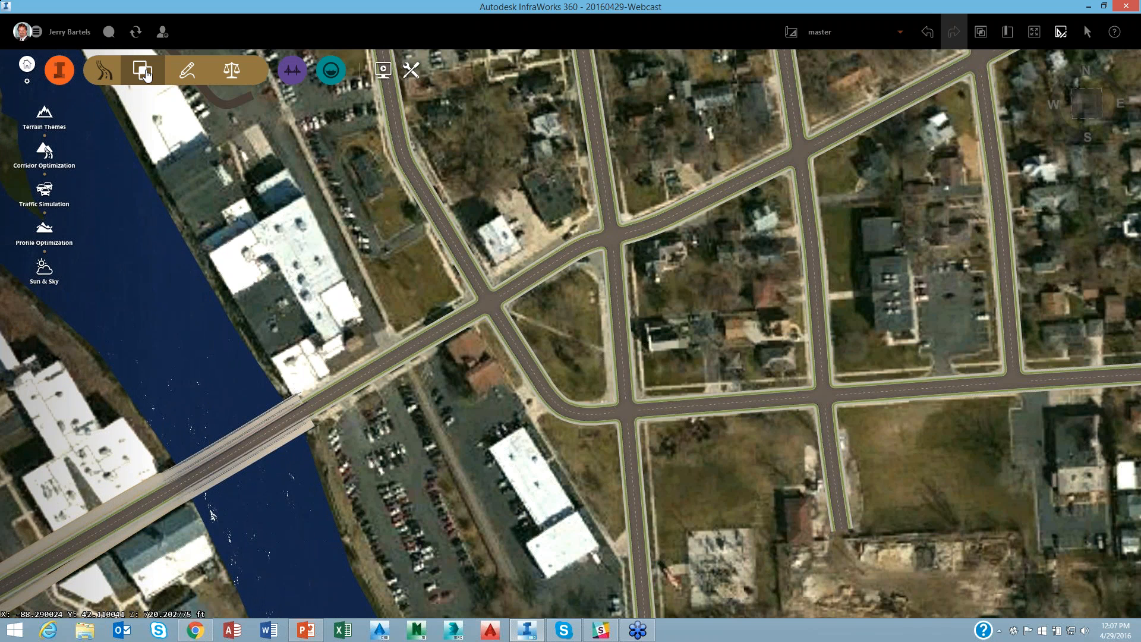
pyautogui.click(44, 192)
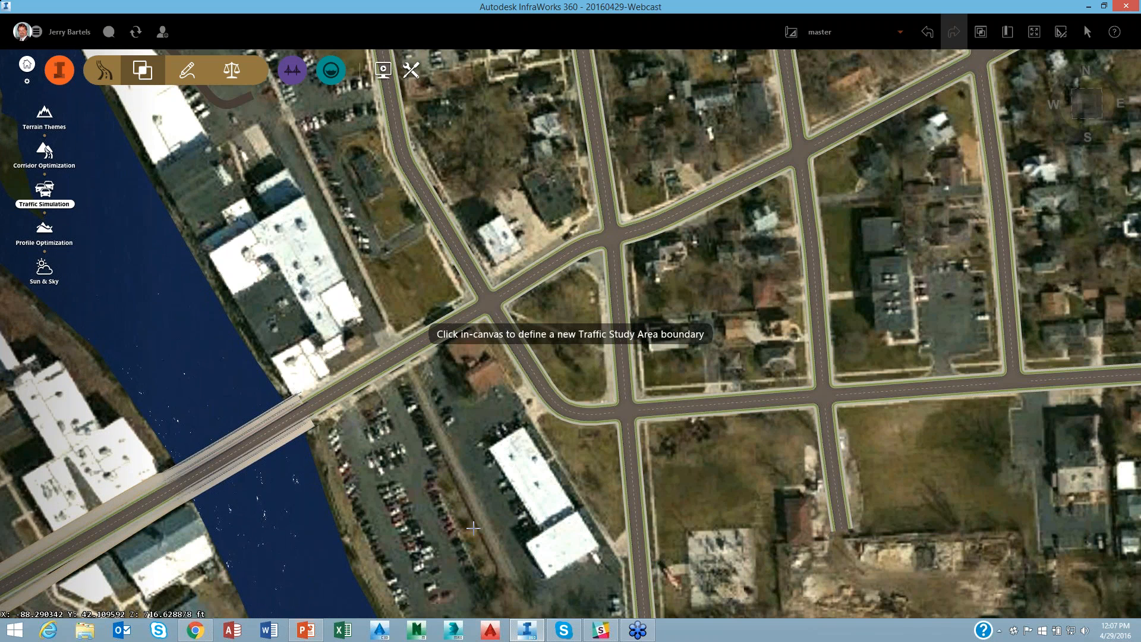
pyautogui.click(469, 553)
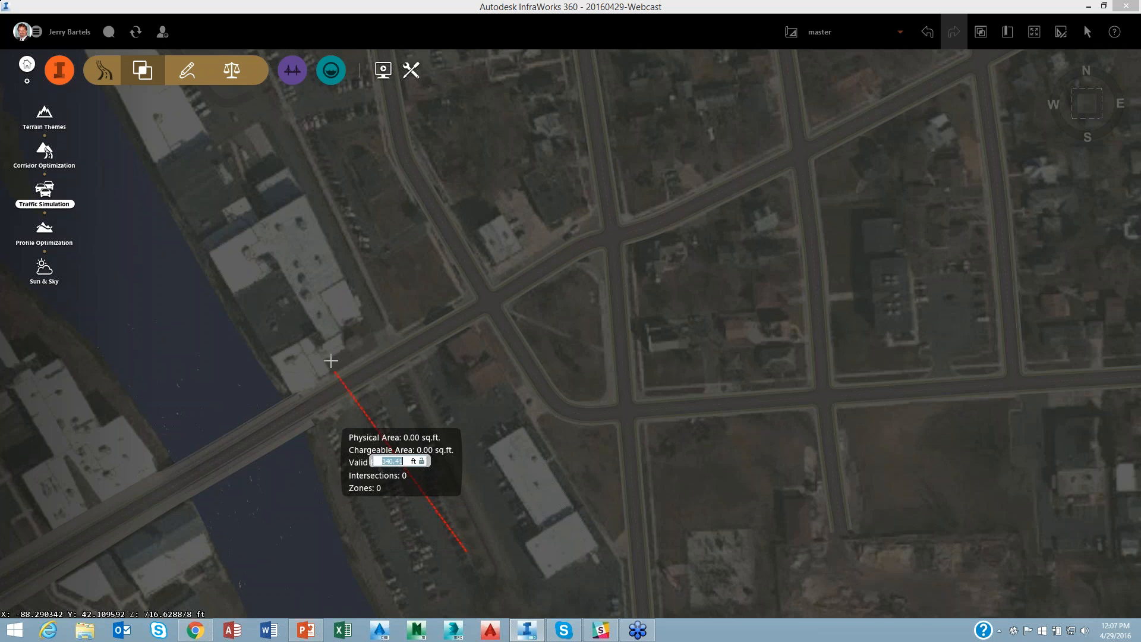
pyautogui.scroll(-2, 304, 317)
pyautogui.scroll(-3, 303, 318)
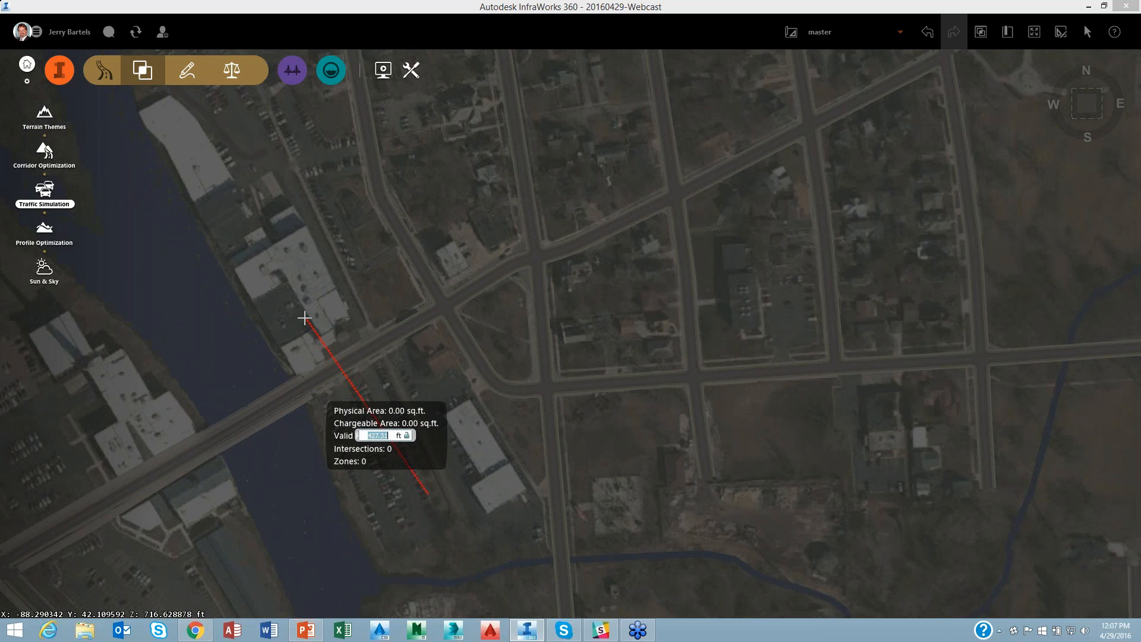
pyautogui.click(256, 229)
pyautogui.click(361, 157)
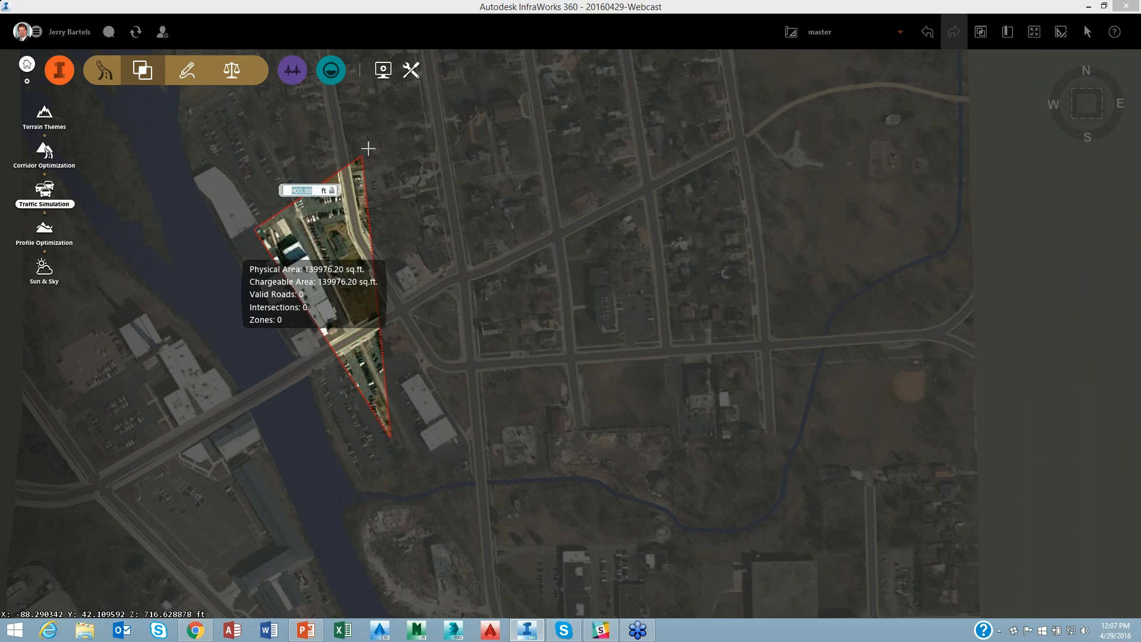
pyautogui.click(383, 122)
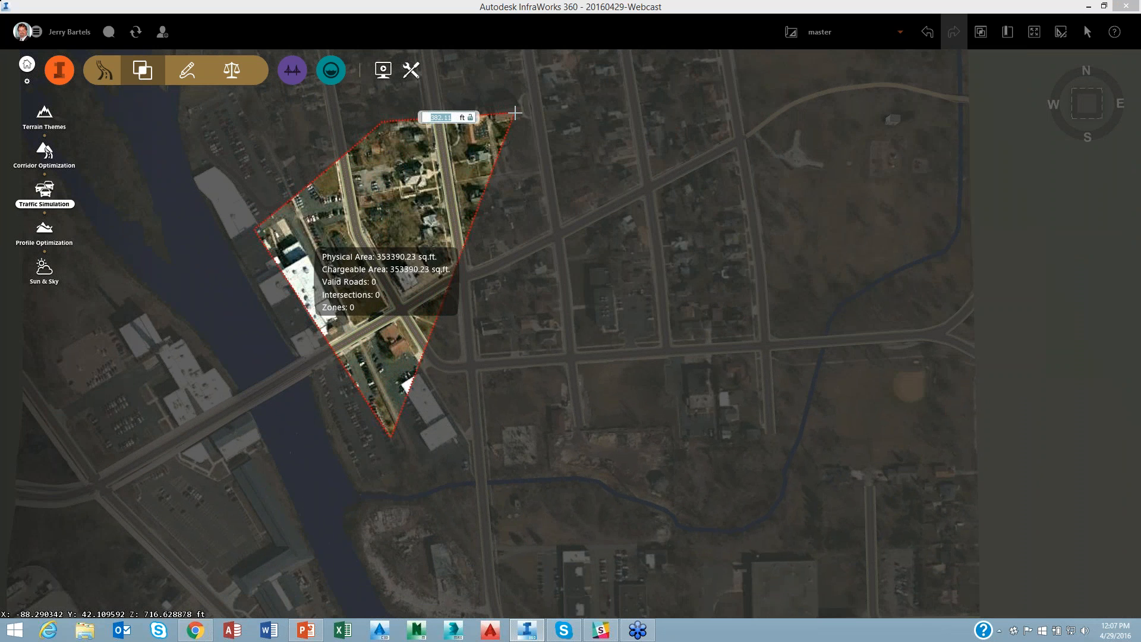
pyautogui.click(515, 112)
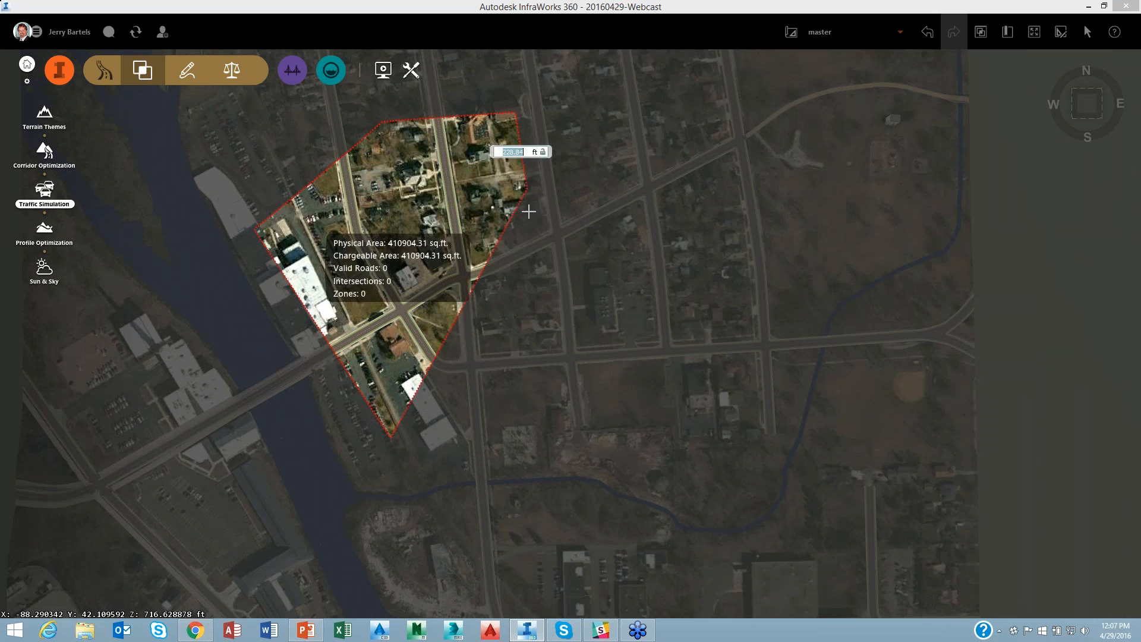
pyautogui.click(540, 279)
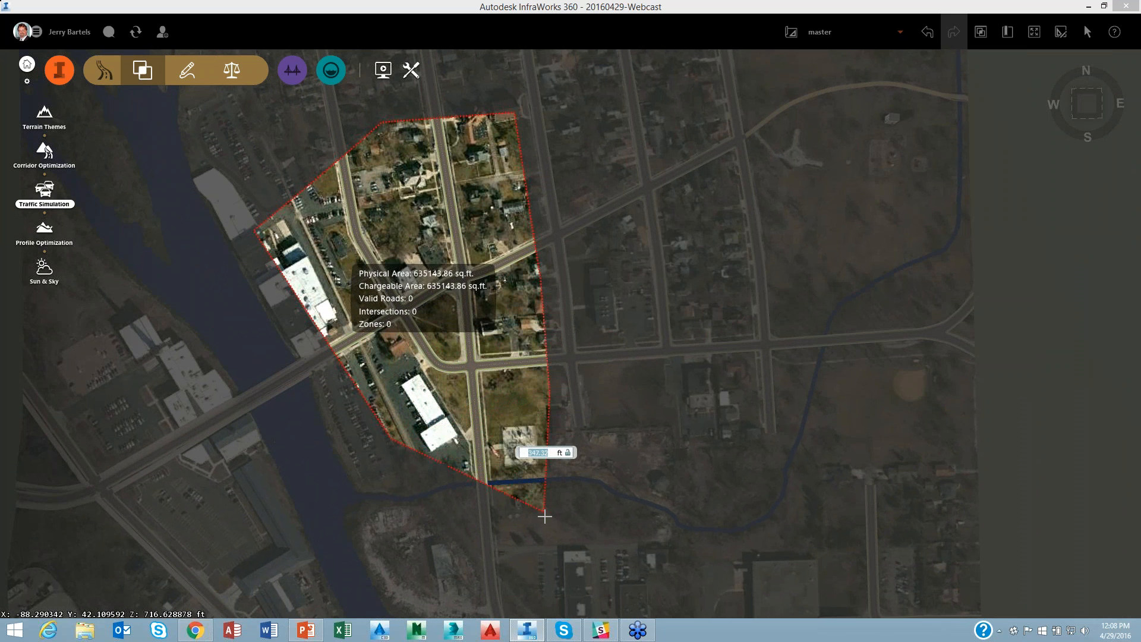
pyautogui.click(552, 535)
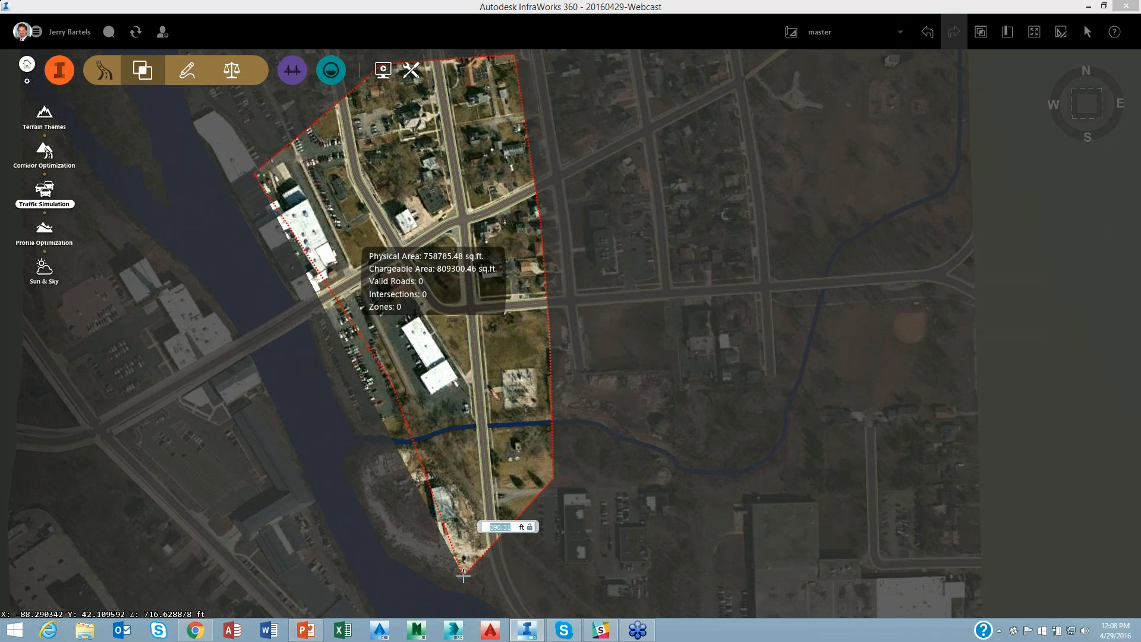
pyautogui.click(463, 576)
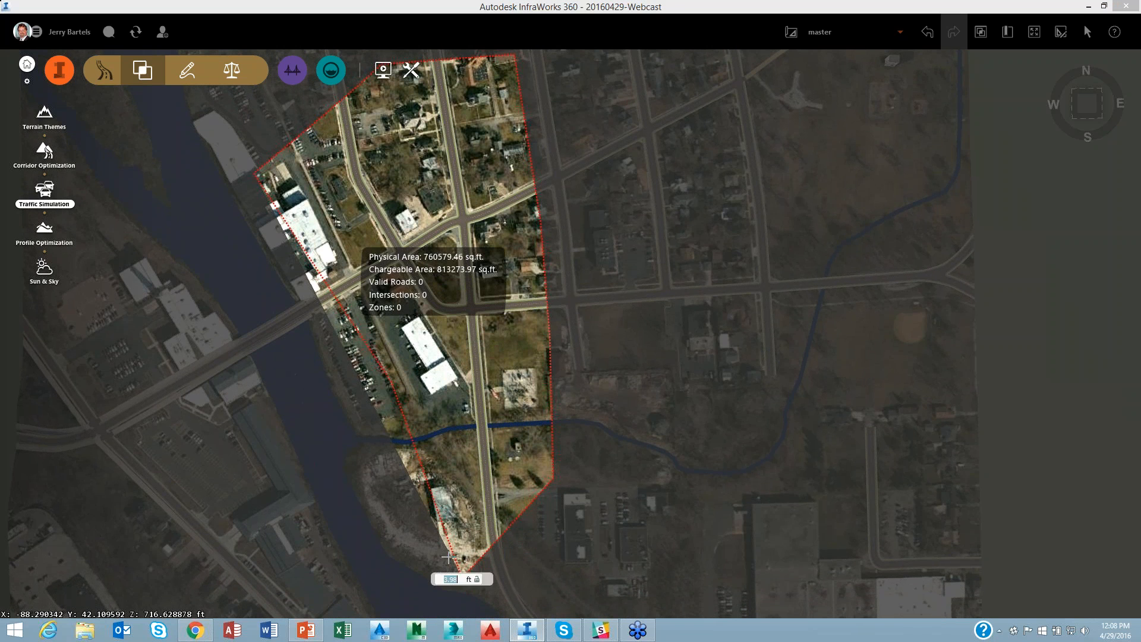
pyautogui.doubleClick(440, 526)
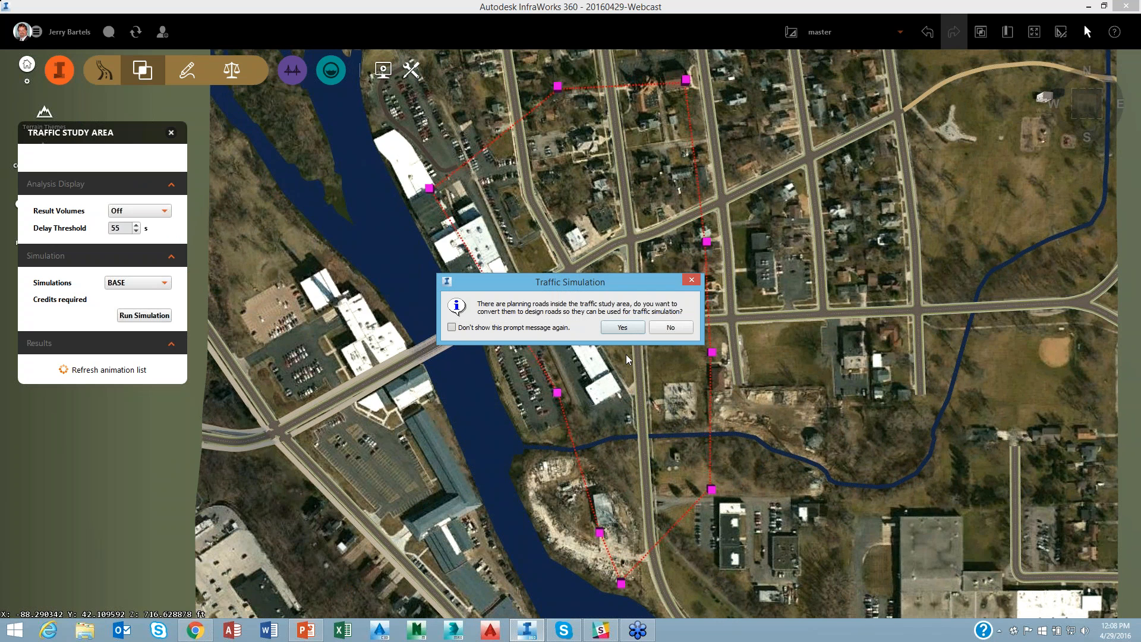
pyautogui.click(624, 329)
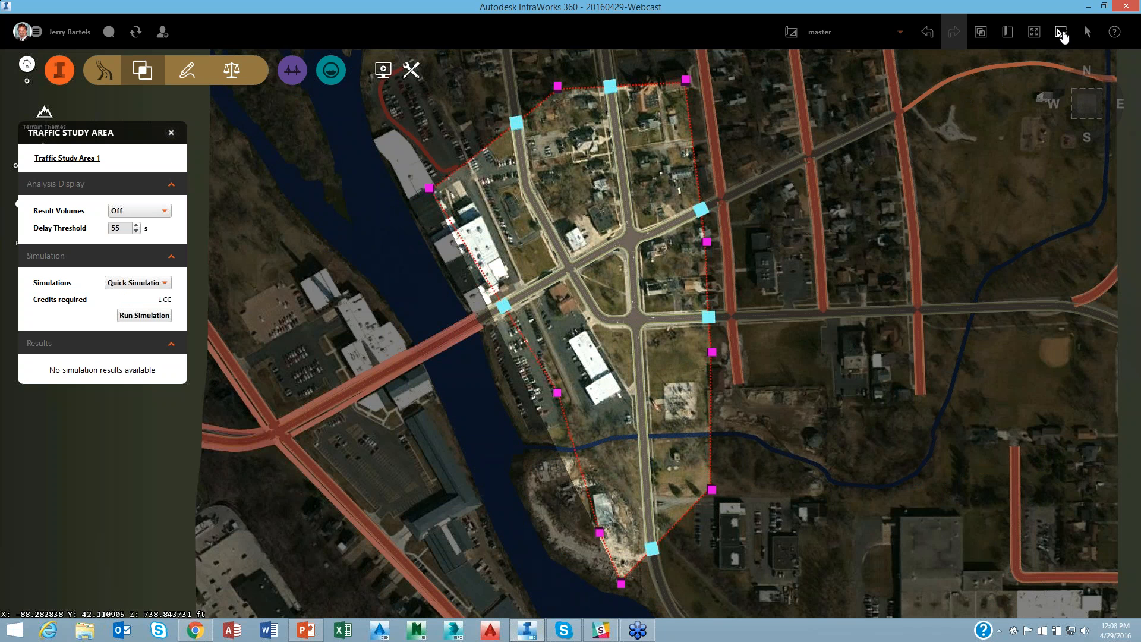
pyautogui.click(1061, 32)
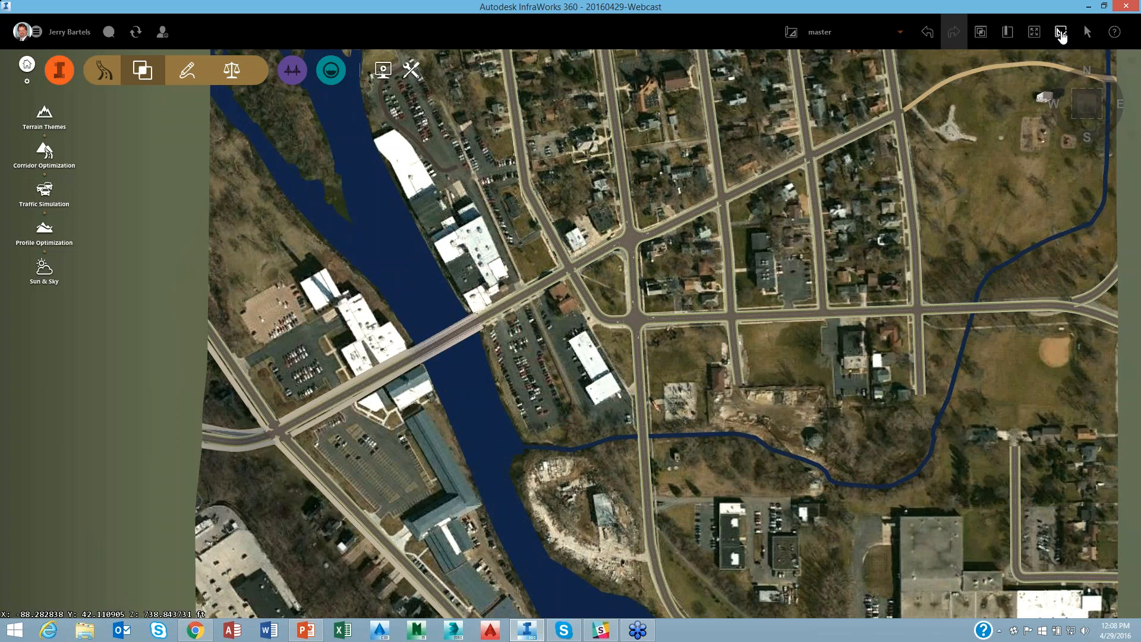
# Move the start of Spring Street from the curve east to its intersection with the north-south street, removing the curved link to South Wisconsin Street
pyautogui.scroll(3, 568, 286)
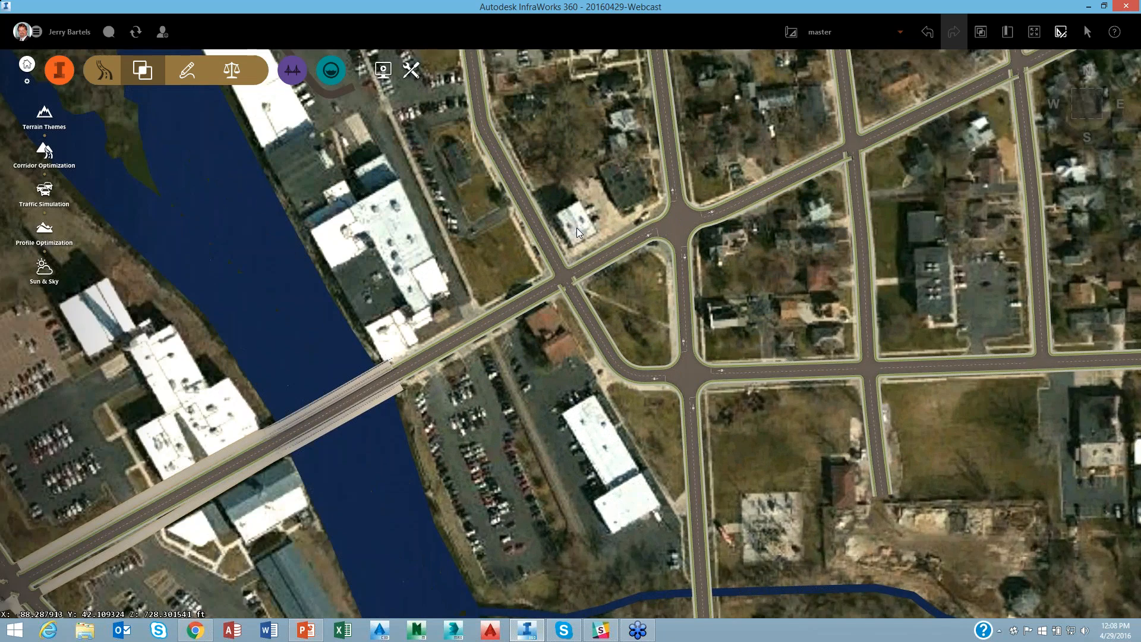
pyautogui.scroll(2, 577, 228)
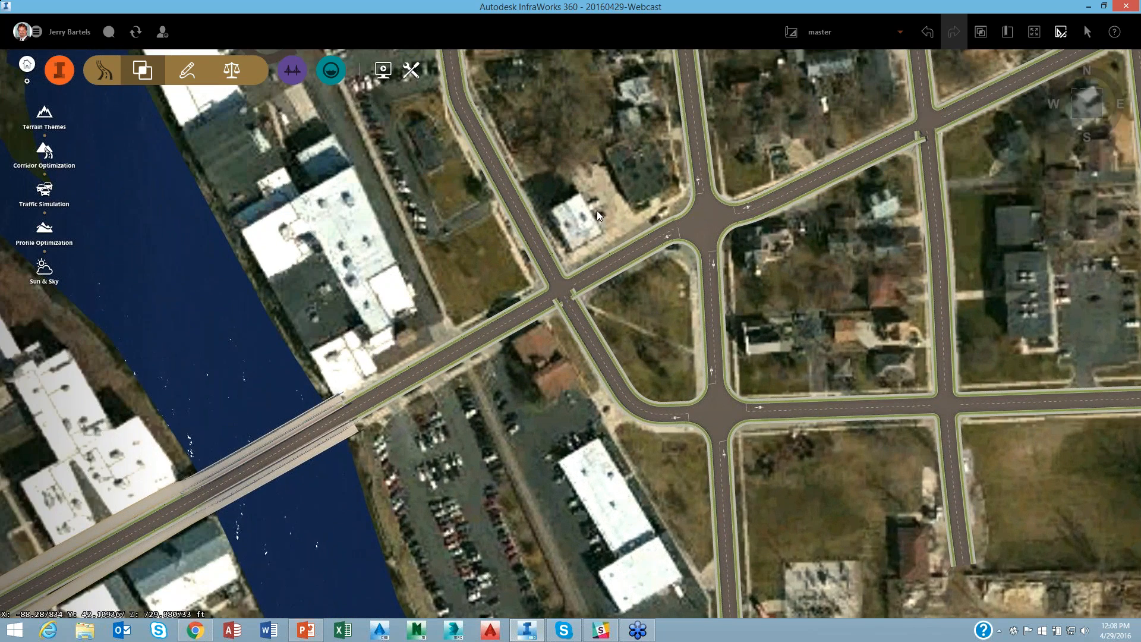
pyautogui.scroll(2, 598, 209)
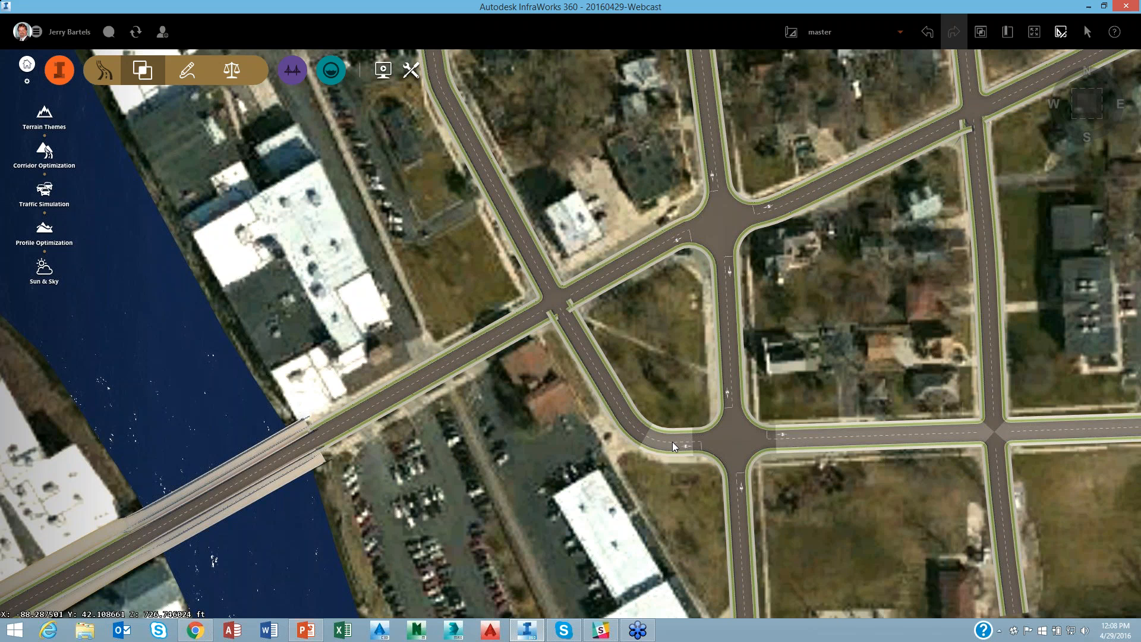
pyautogui.click(672, 441)
pyautogui.moveTo(642, 444); pyautogui.dragTo(735, 441)
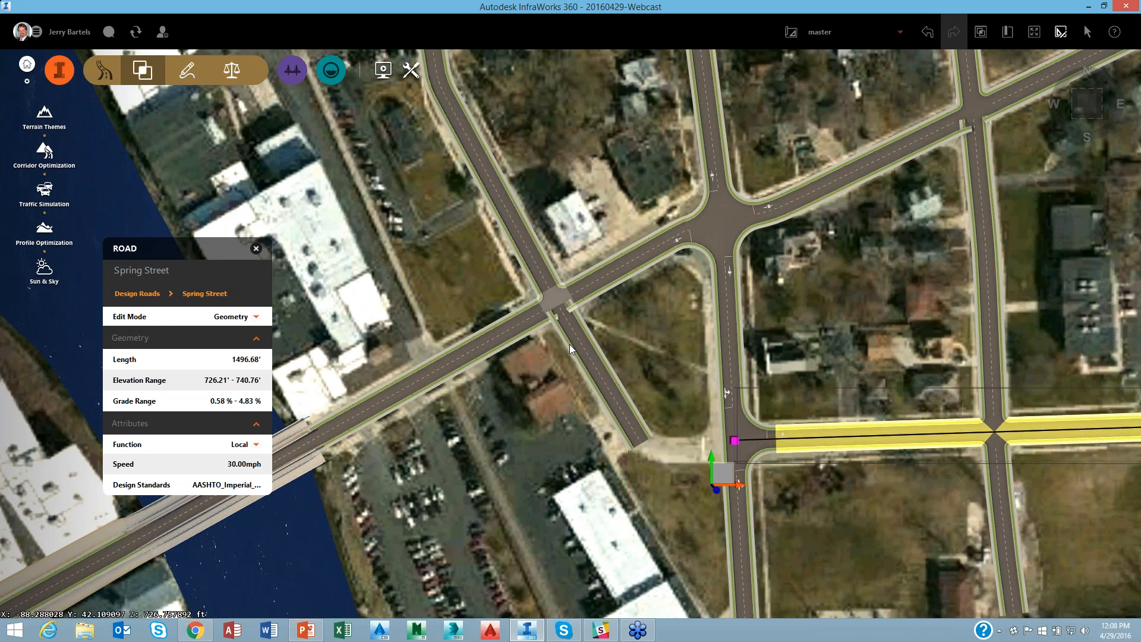
# Set the short South Wisconsin Street segment south of Main Street to 2 forward lanes and 0 backward lanes
pyautogui.scroll(2, 559, 273)
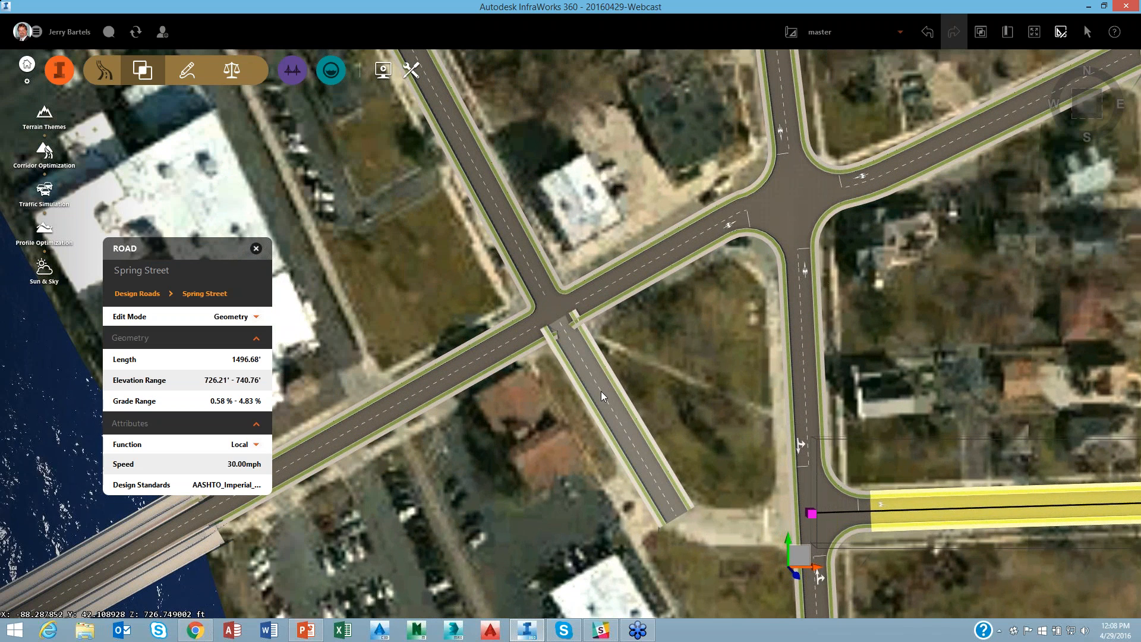
pyautogui.click(600, 391)
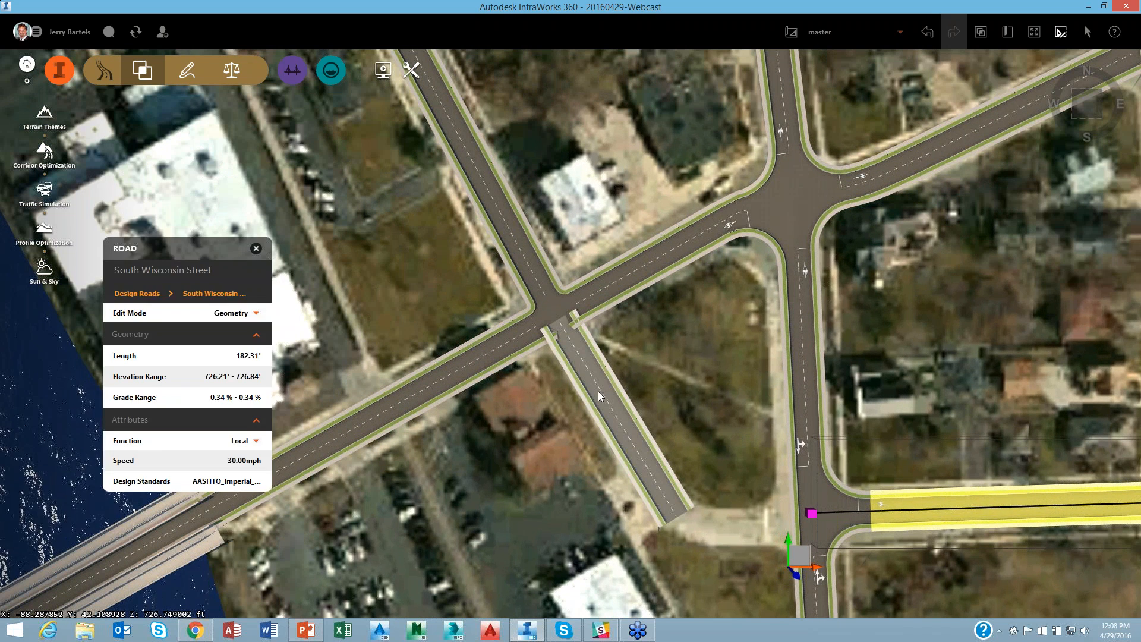
pyautogui.click(256, 318)
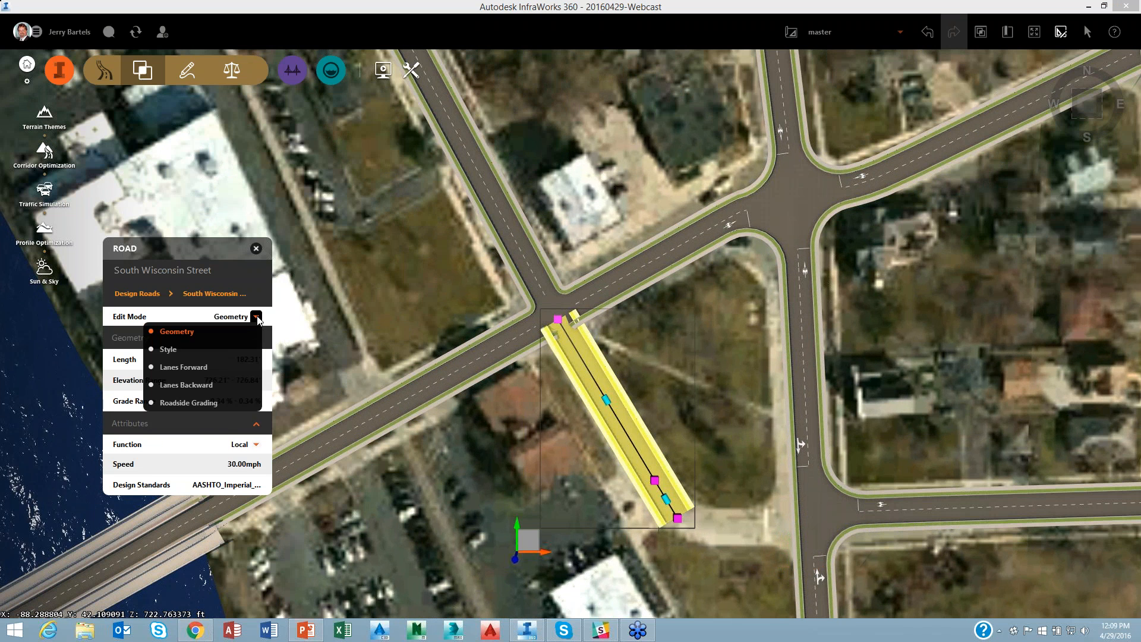
pyautogui.click(199, 367)
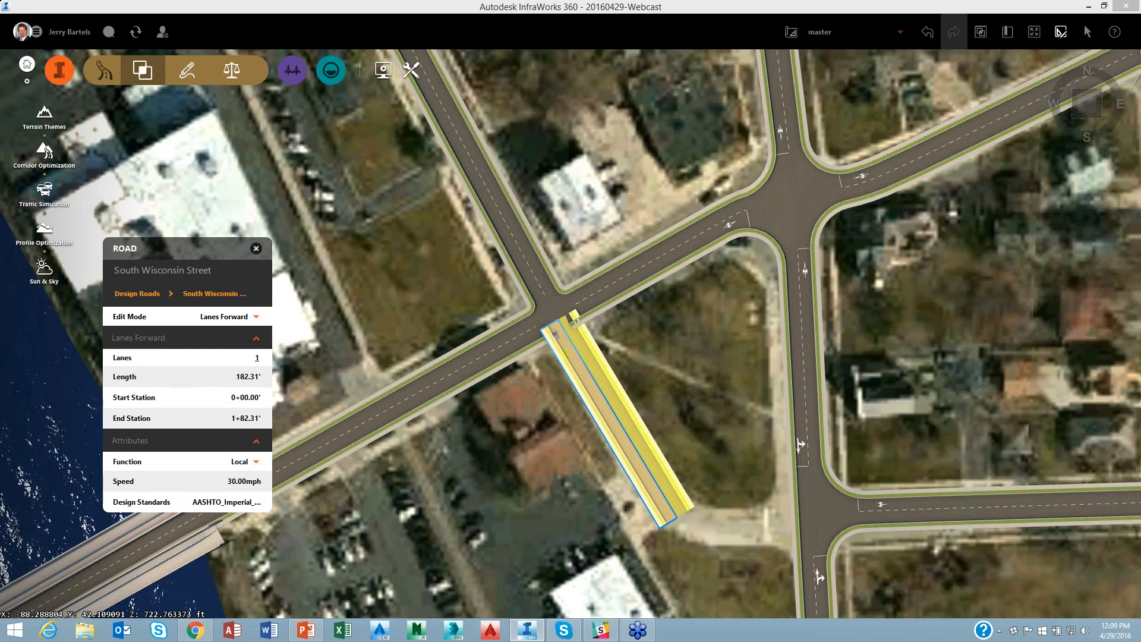
pyautogui.click(257, 358)
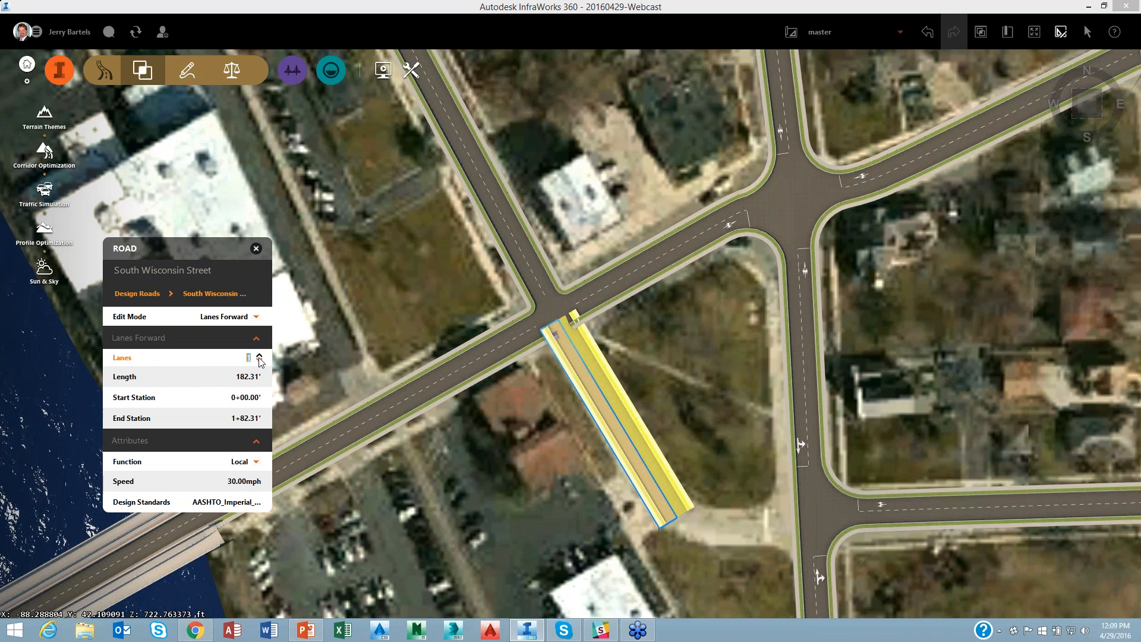
pyautogui.click(259, 355)
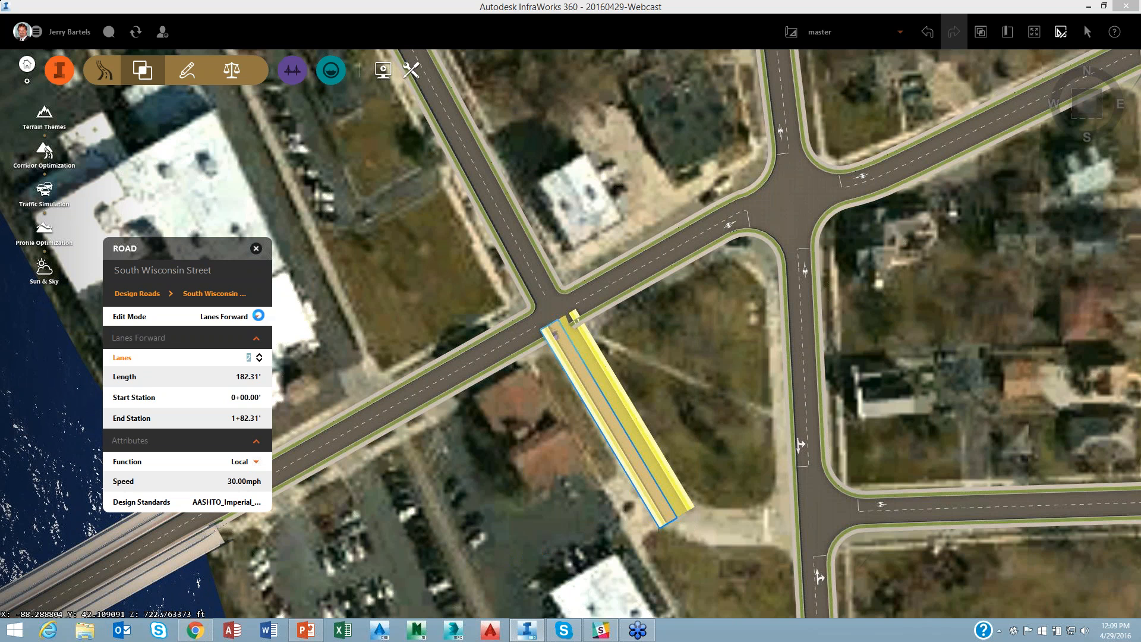
pyautogui.click(256, 318)
pyautogui.click(203, 384)
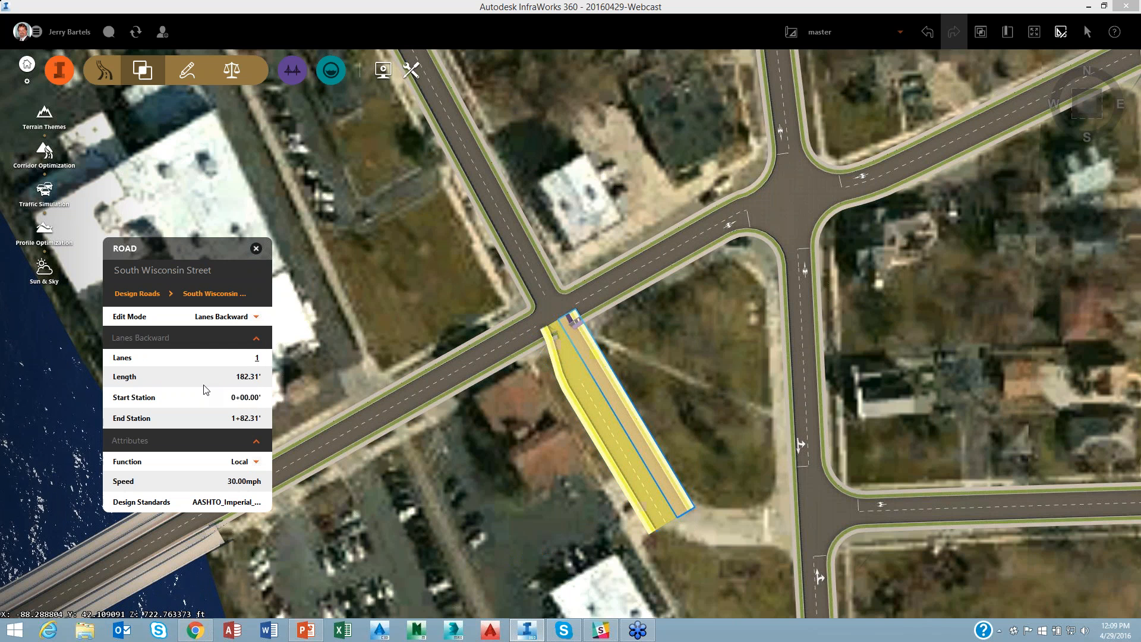
pyautogui.click(257, 358)
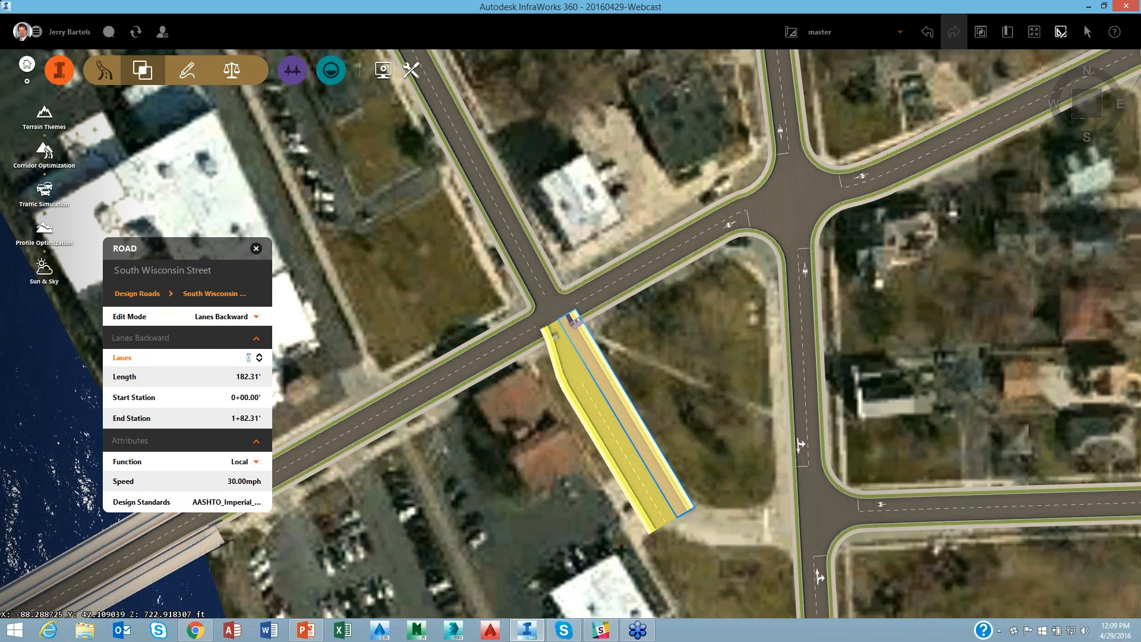
pyautogui.press('Escape')
# Set North Wisconsin Street to 0 backward lanes and 2 forward lanes
pyautogui.click(500, 238)
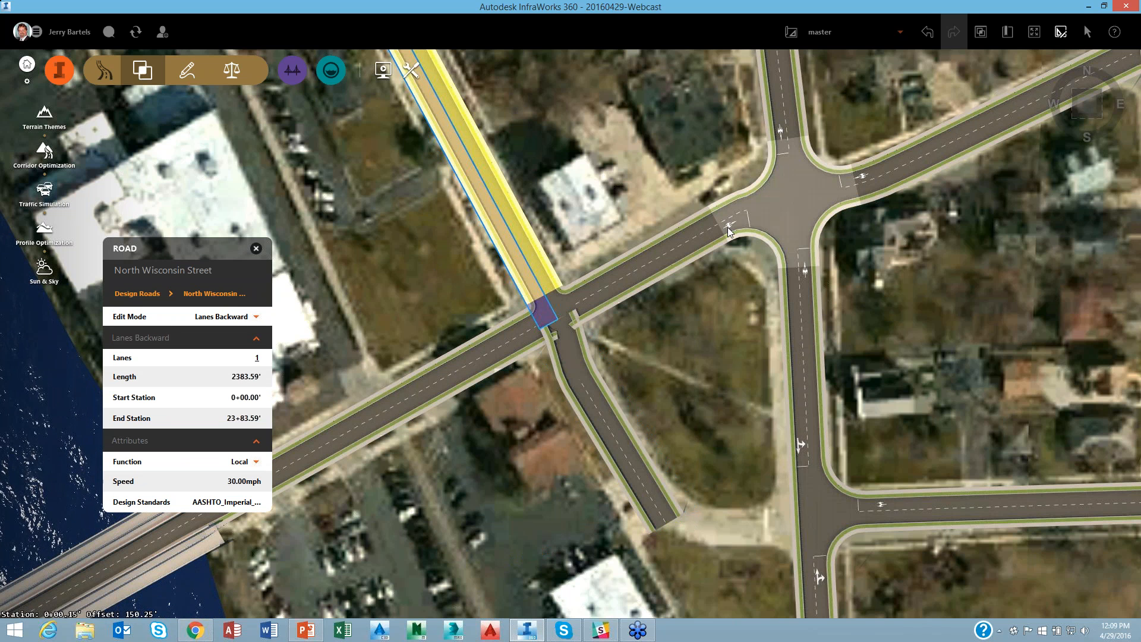
pyautogui.click(257, 316)
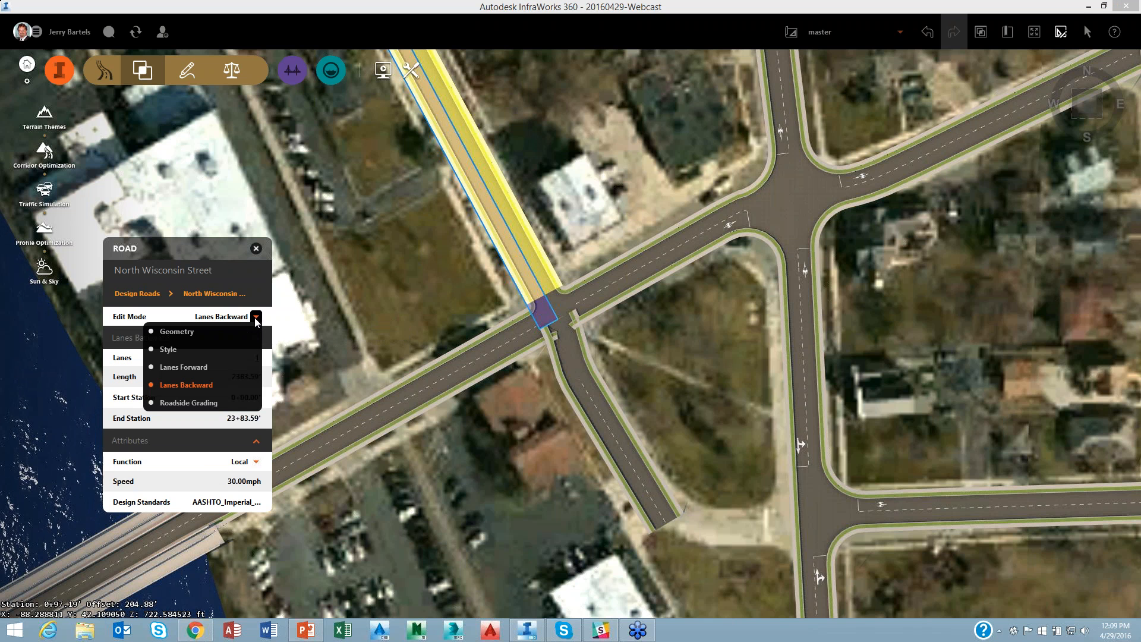
pyautogui.click(216, 385)
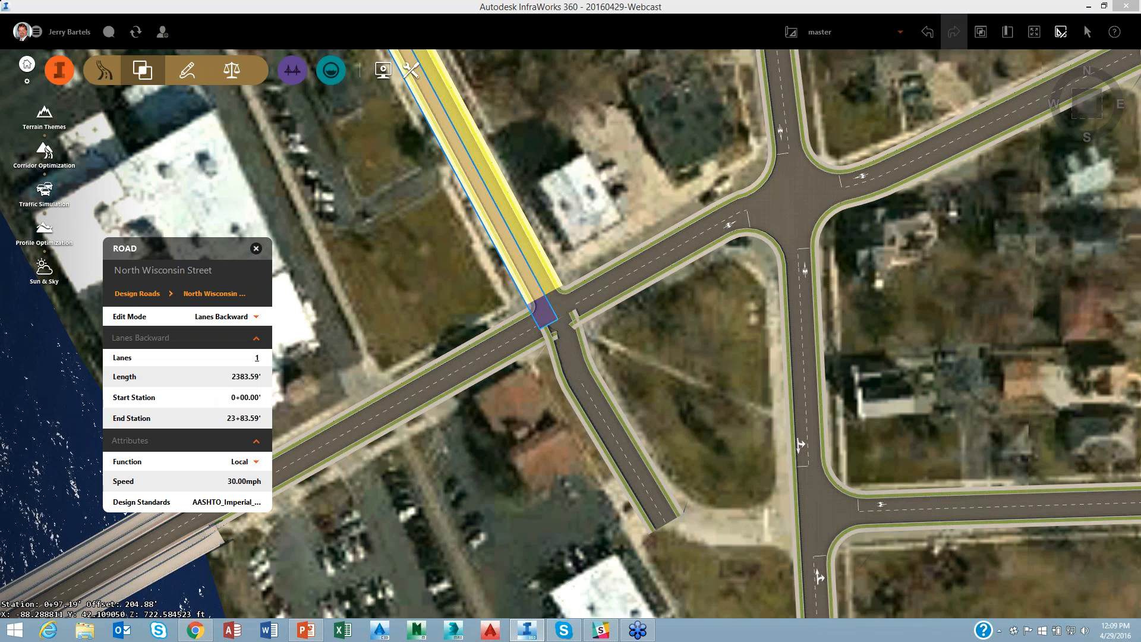
pyautogui.click(257, 358)
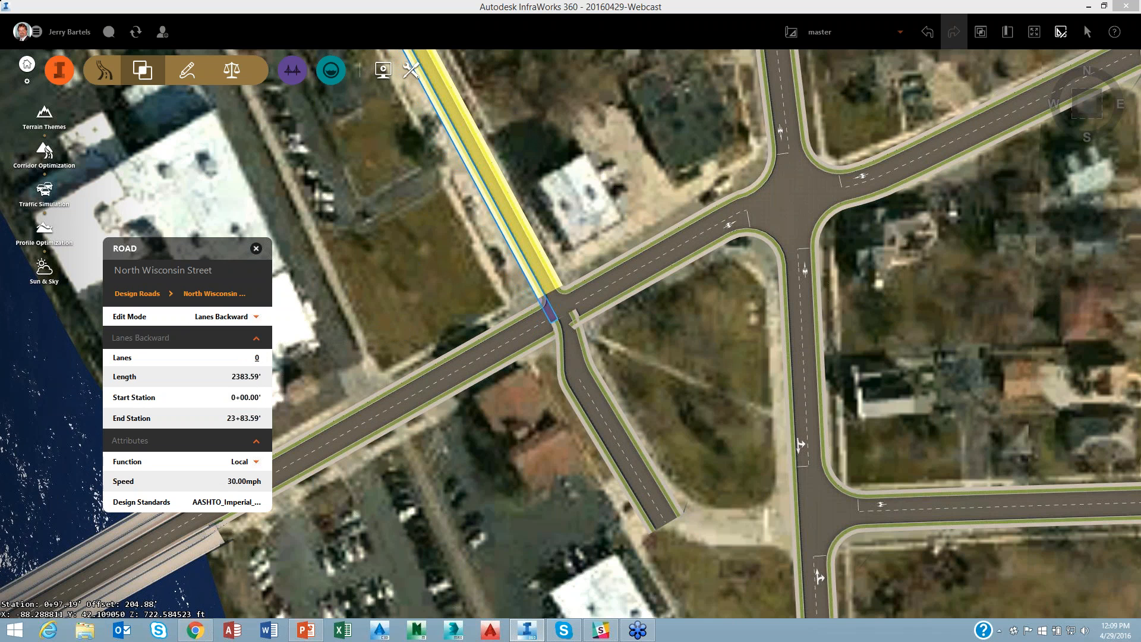
pyautogui.click(257, 318)
pyautogui.click(190, 367)
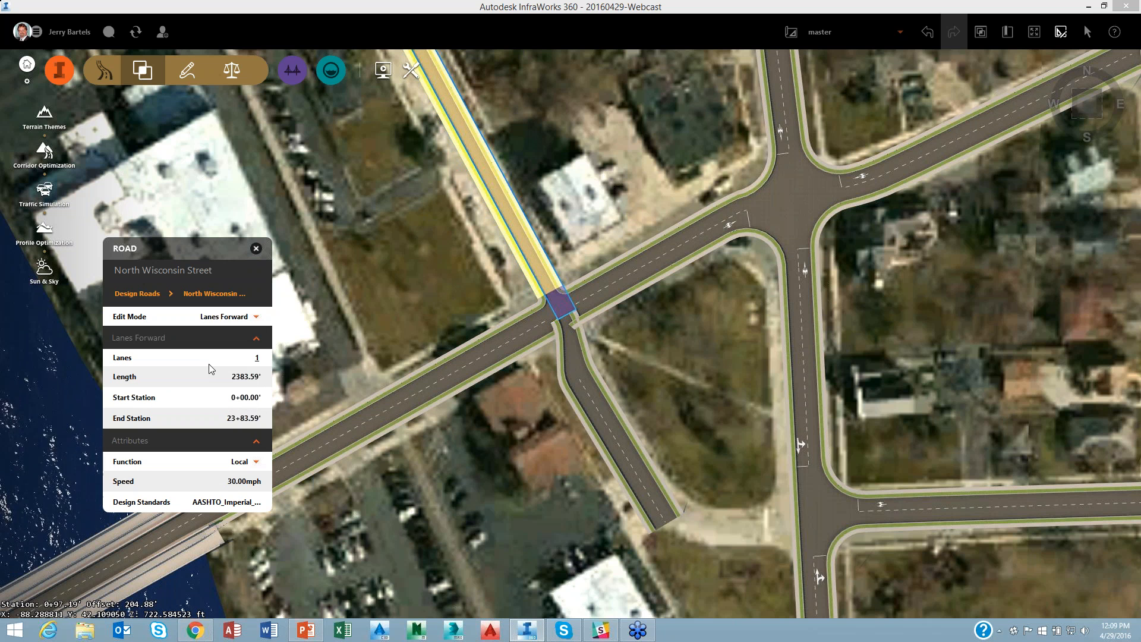
pyautogui.click(259, 358)
pyautogui.click(259, 356)
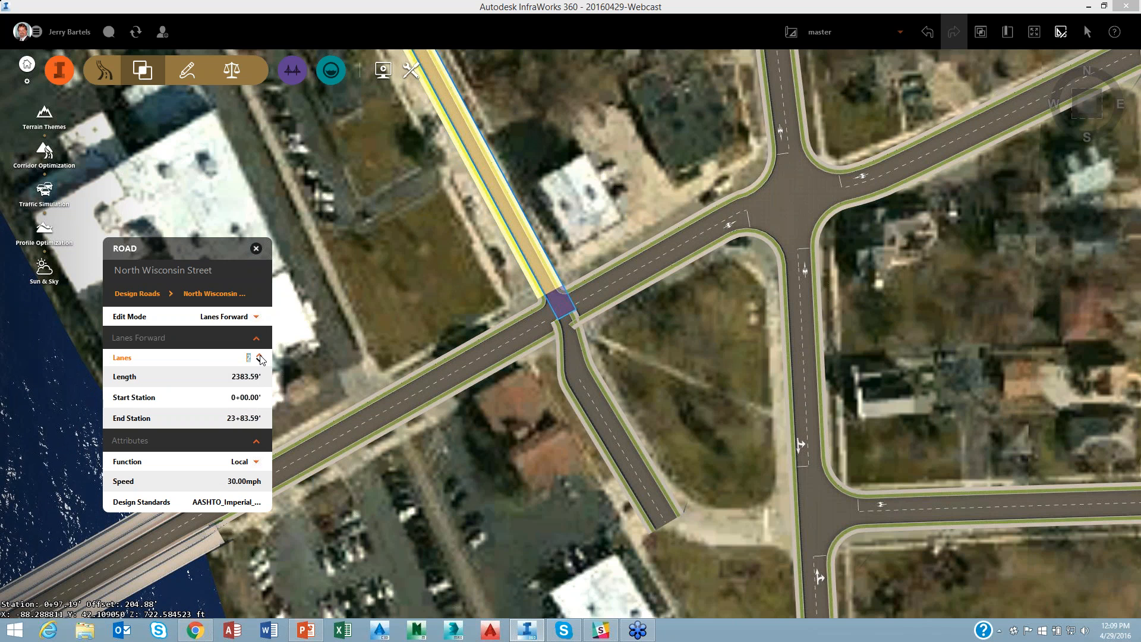
pyautogui.click(375, 303)
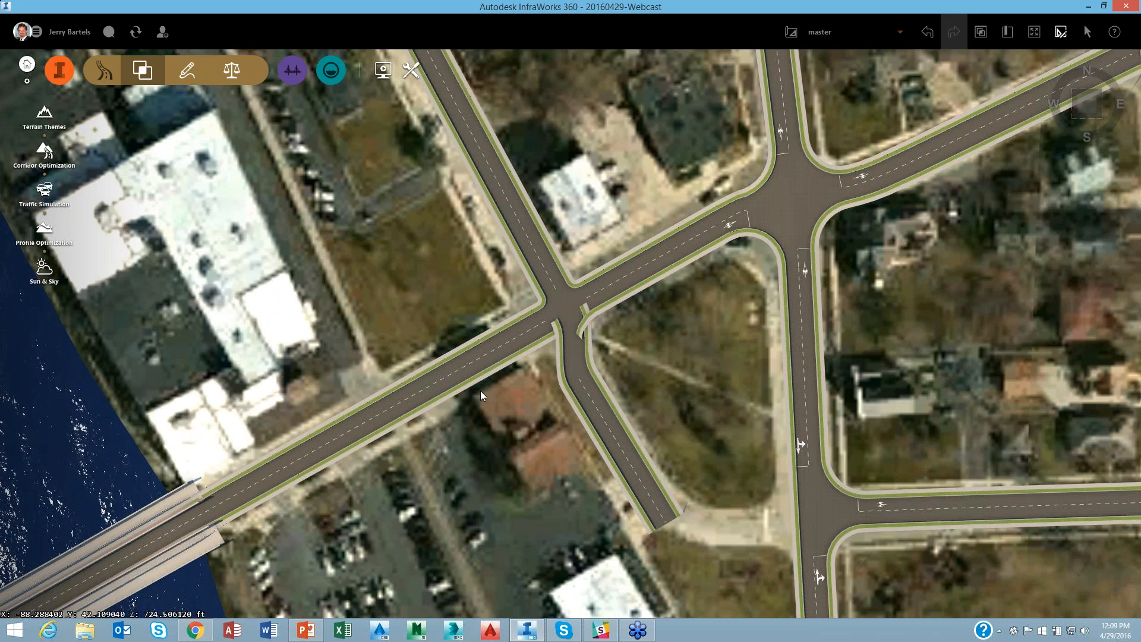
# Extend South Wisconsin Street east to the Spring Street intersection and move its bend south to follow the aerial image
pyautogui.scroll(2, 709, 489)
pyautogui.moveTo(720, 475); pyautogui.dragTo(580, 302, button='middle')
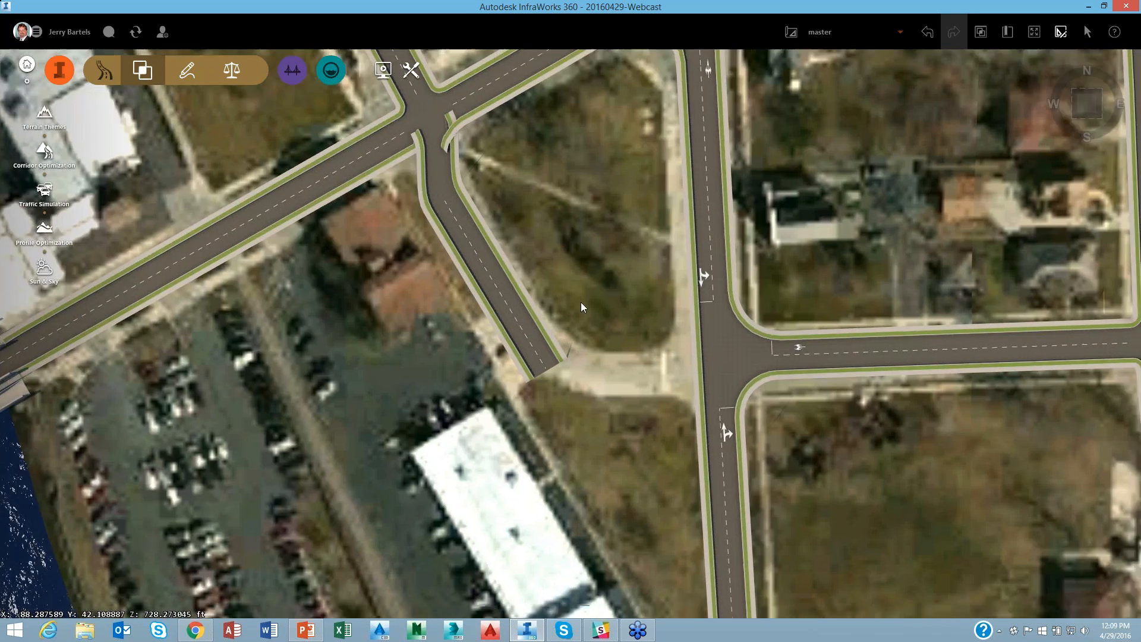
pyautogui.click(543, 357)
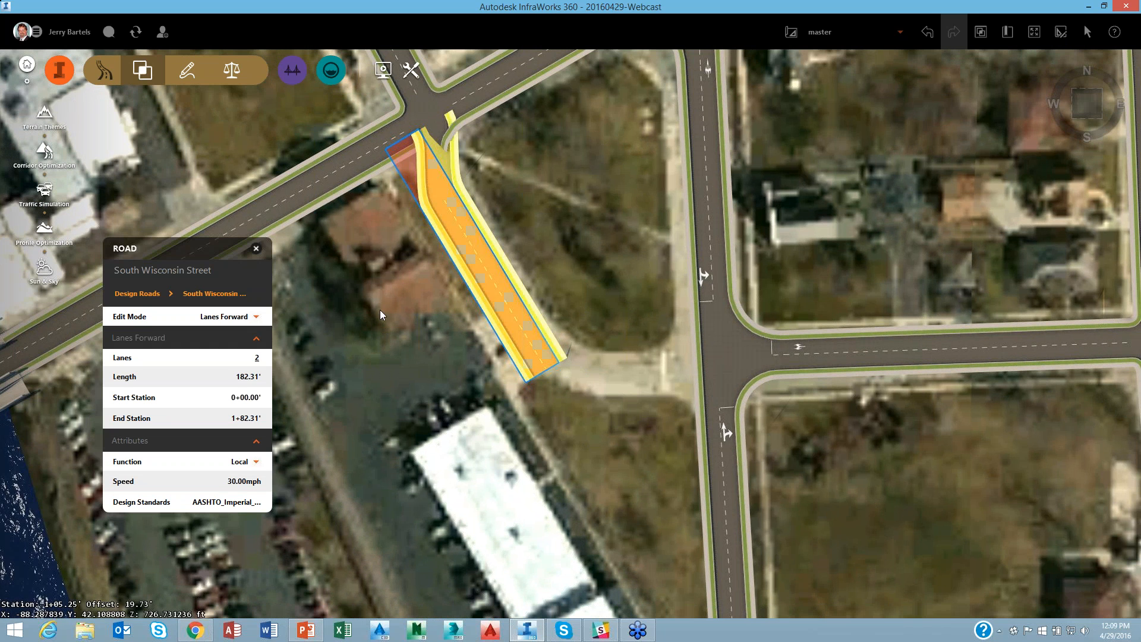
pyautogui.click(258, 320)
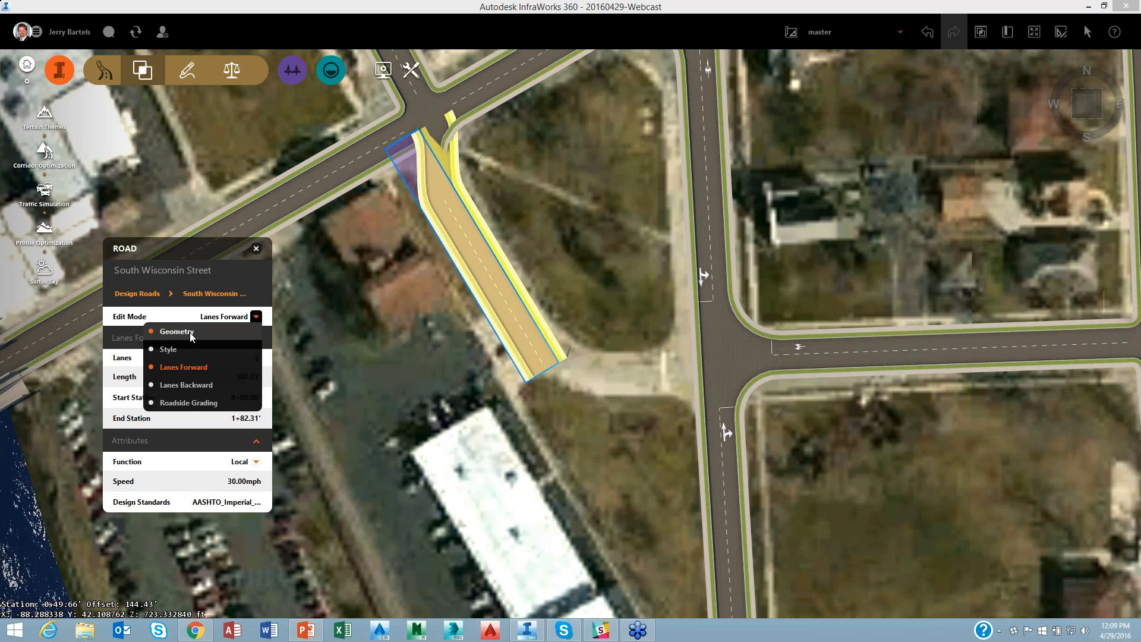
pyautogui.click(190, 333)
pyautogui.moveTo(559, 362); pyautogui.dragTo(716, 335)
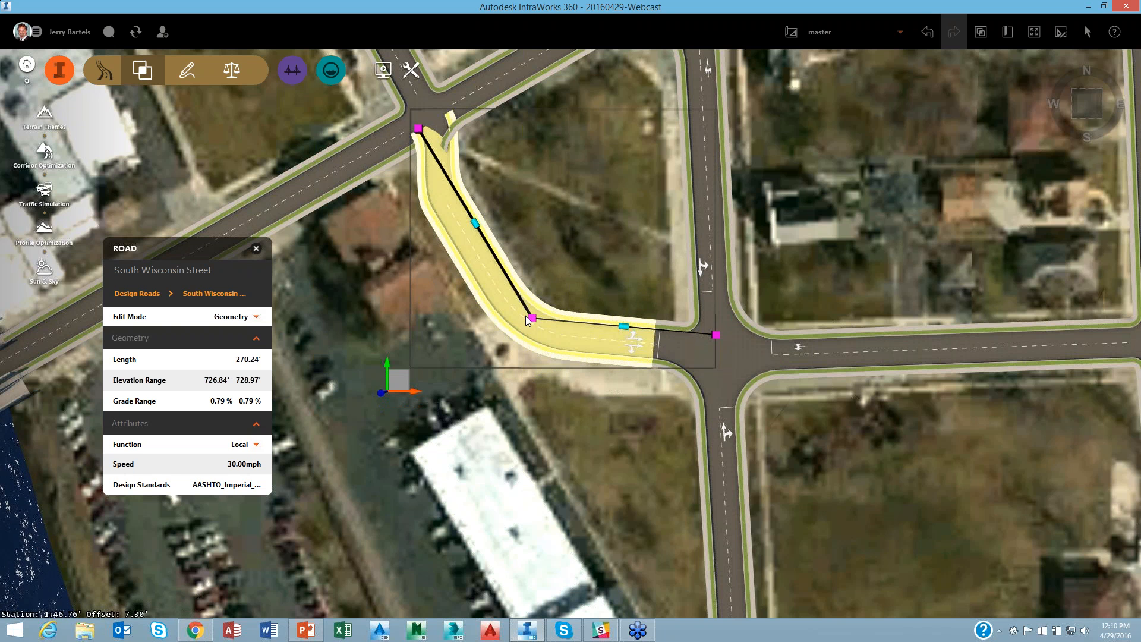
pyautogui.moveTo(532, 319); pyautogui.dragTo(530, 348)
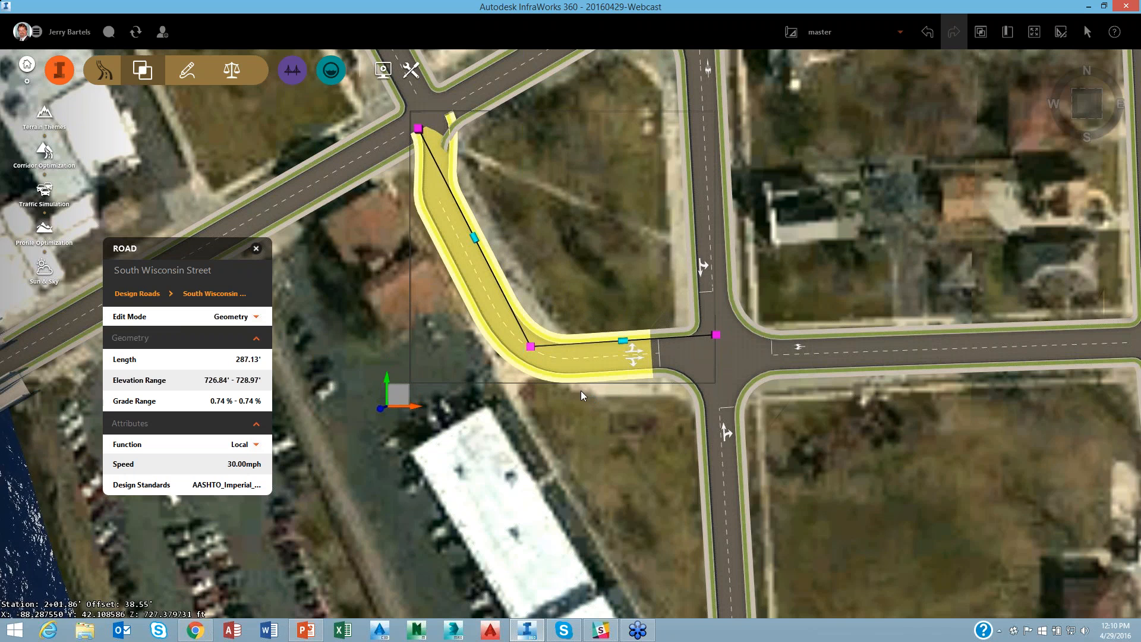
# Move the northern end of South Wisconsin Street slightly west on Main Street to connect it with the North Wisconsin Street junction
pyautogui.moveTo(500, 151); pyautogui.dragTo(741, 416, button='middle')
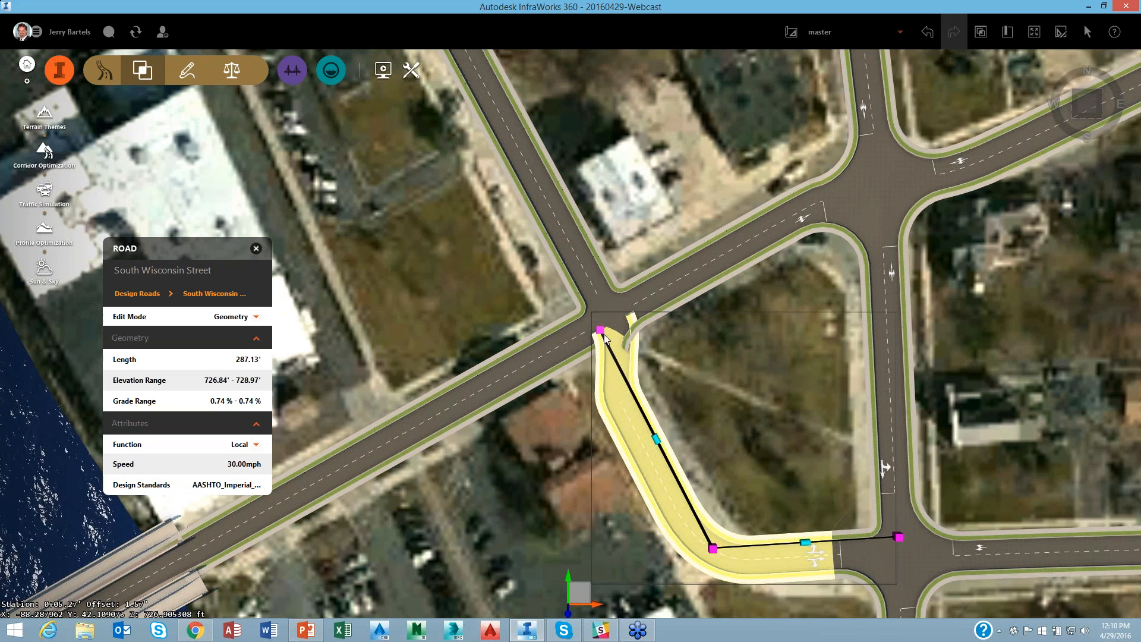
pyautogui.moveTo(600, 330); pyautogui.dragTo(588, 339)
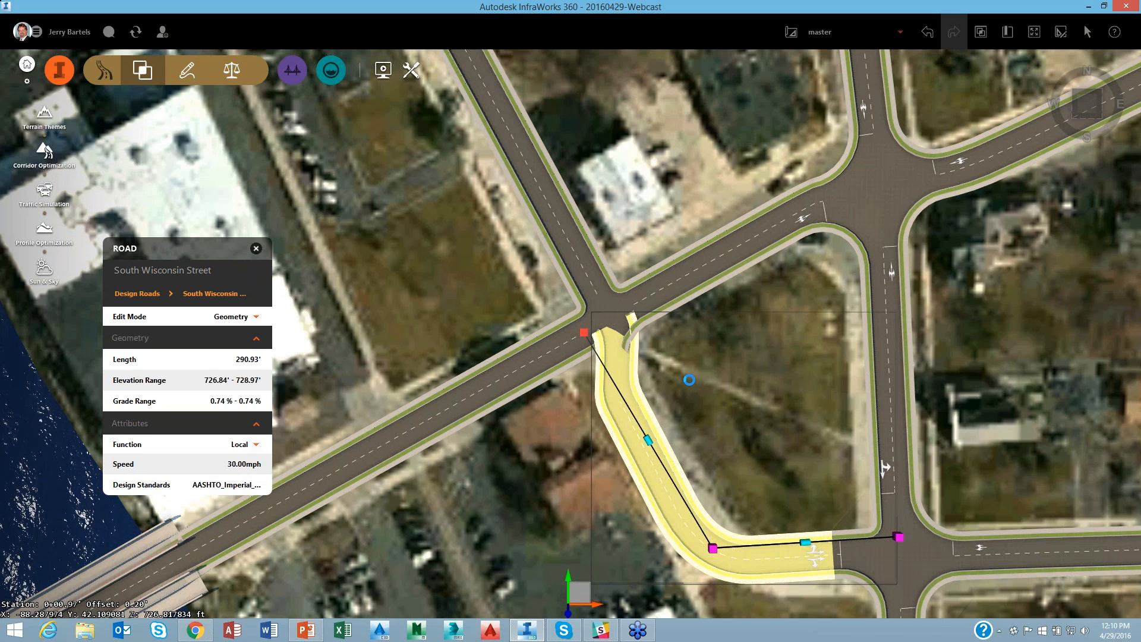
pyautogui.click(589, 263)
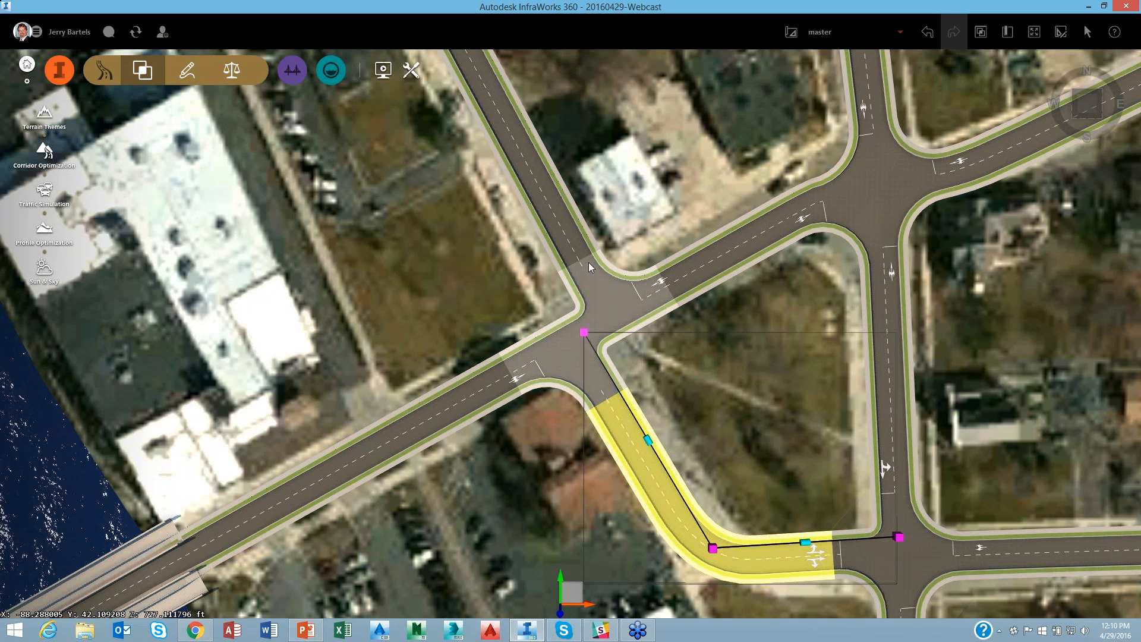
# Move the southern end of North Wisconsin Street slightly southwest within the Main Street intersection
pyautogui.click(575, 253)
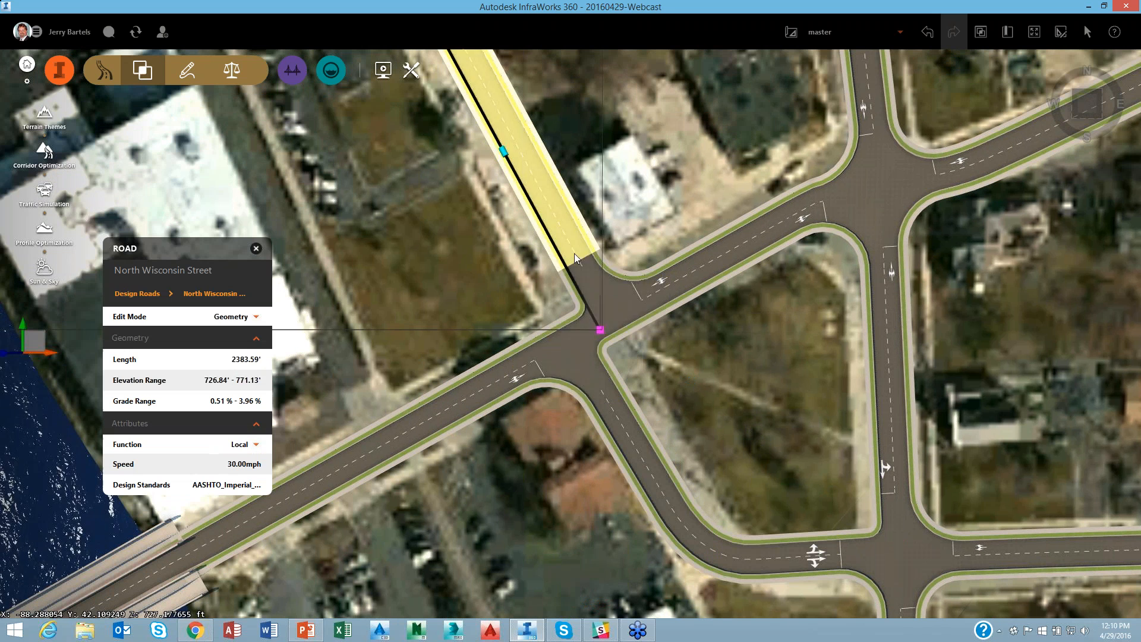
pyautogui.moveTo(600, 328); pyautogui.dragTo(570, 339)
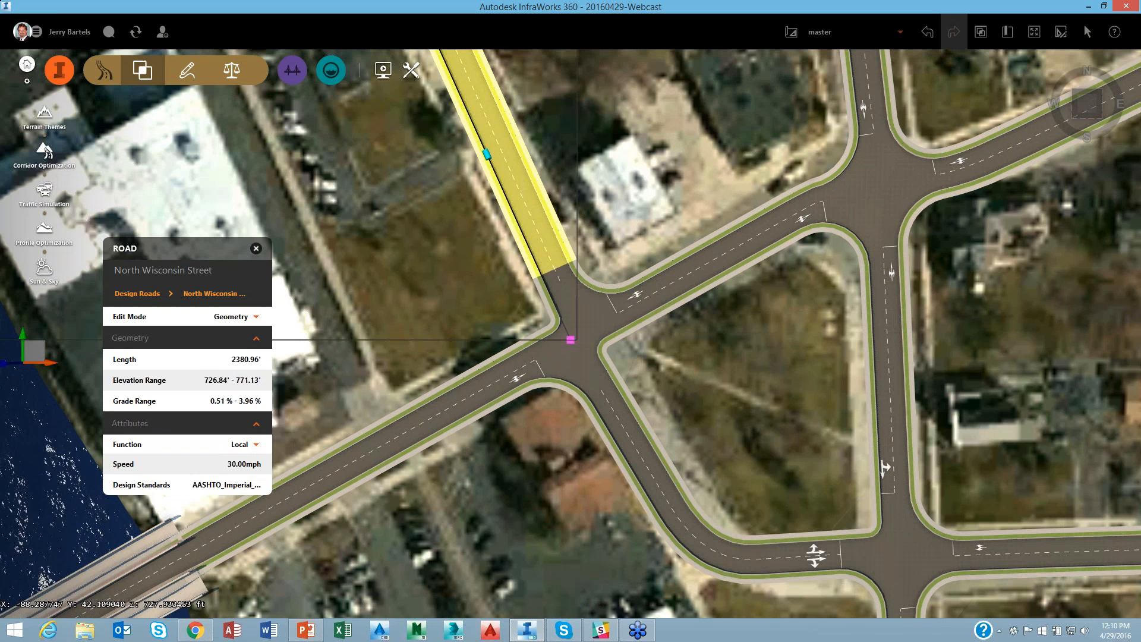
pyautogui.click(608, 384)
# Shift the northern end of South Wisconsin Street slightly northeast along Main Street to refine the intersection's alignment
pyautogui.click(608, 383)
pyautogui.click(633, 418)
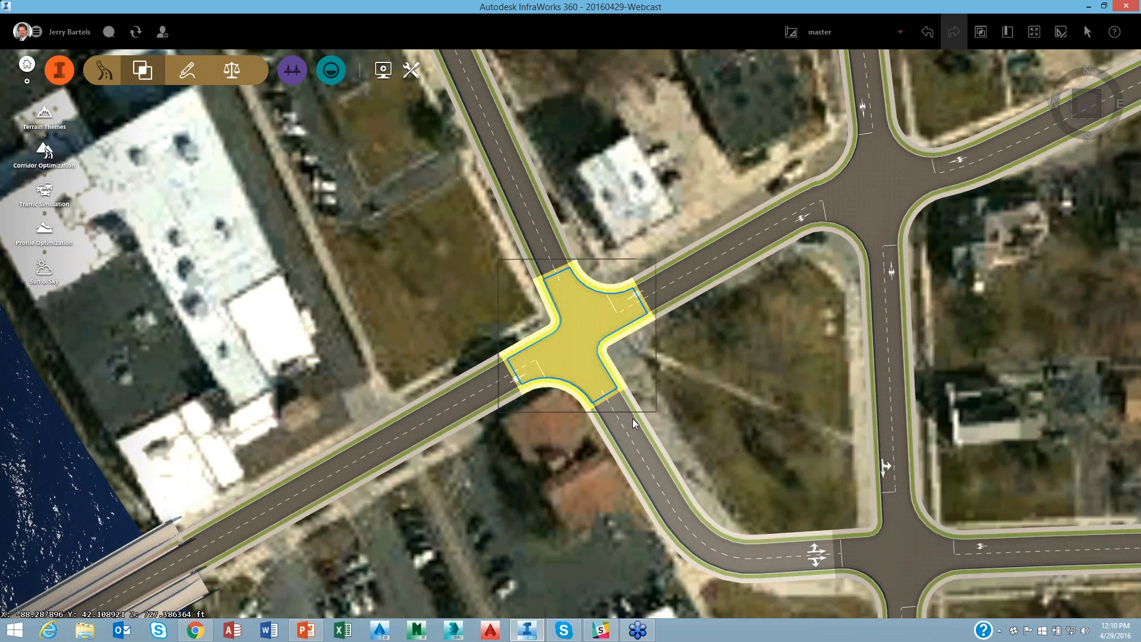
pyautogui.moveTo(583, 333); pyautogui.dragTo(589, 330)
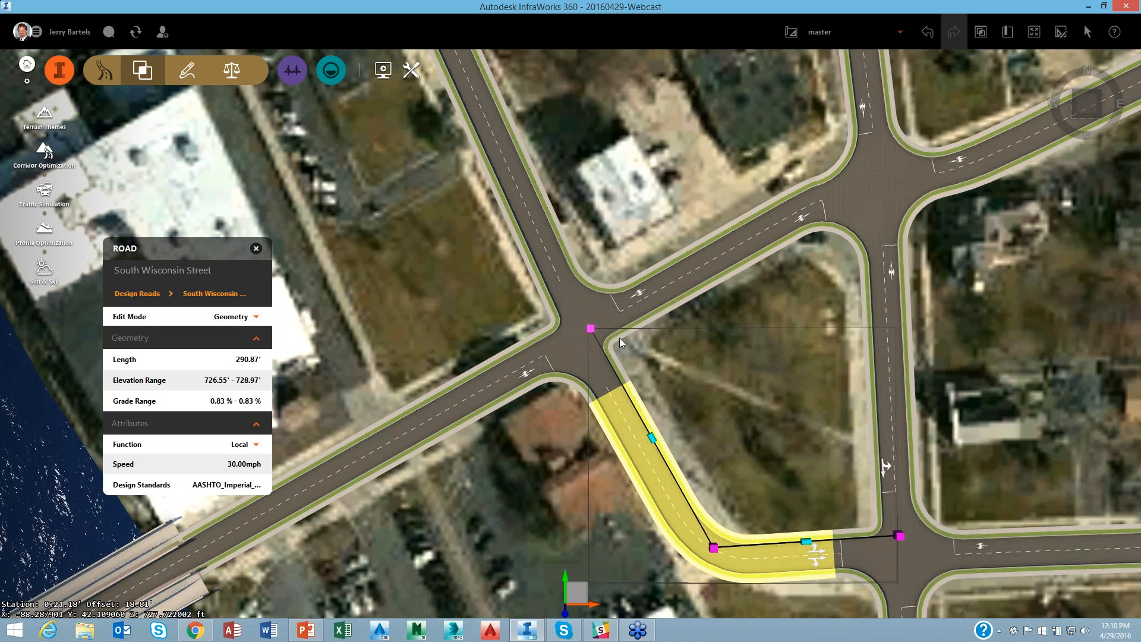
pyautogui.click(690, 373)
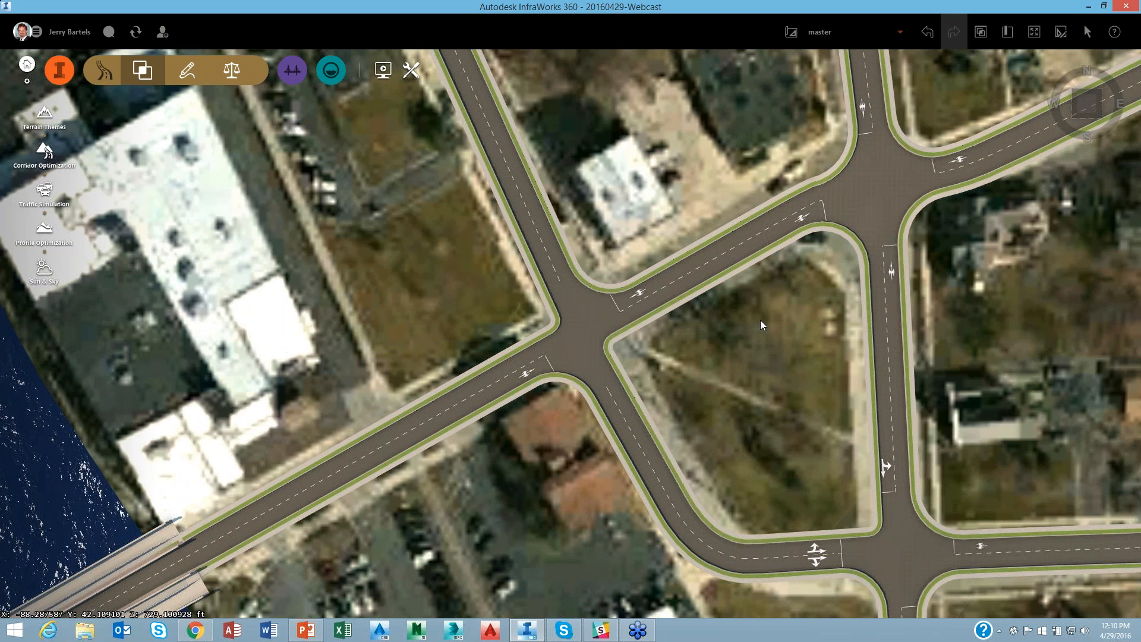
# Change the lane marking on East Main Street's western approach to the Wisconsin Street intersection to a combined straight and left-turn arrow
pyautogui.scroll(-1, 763, 321)
pyautogui.moveTo(751, 323); pyautogui.dragTo(699, 310, button='middle')
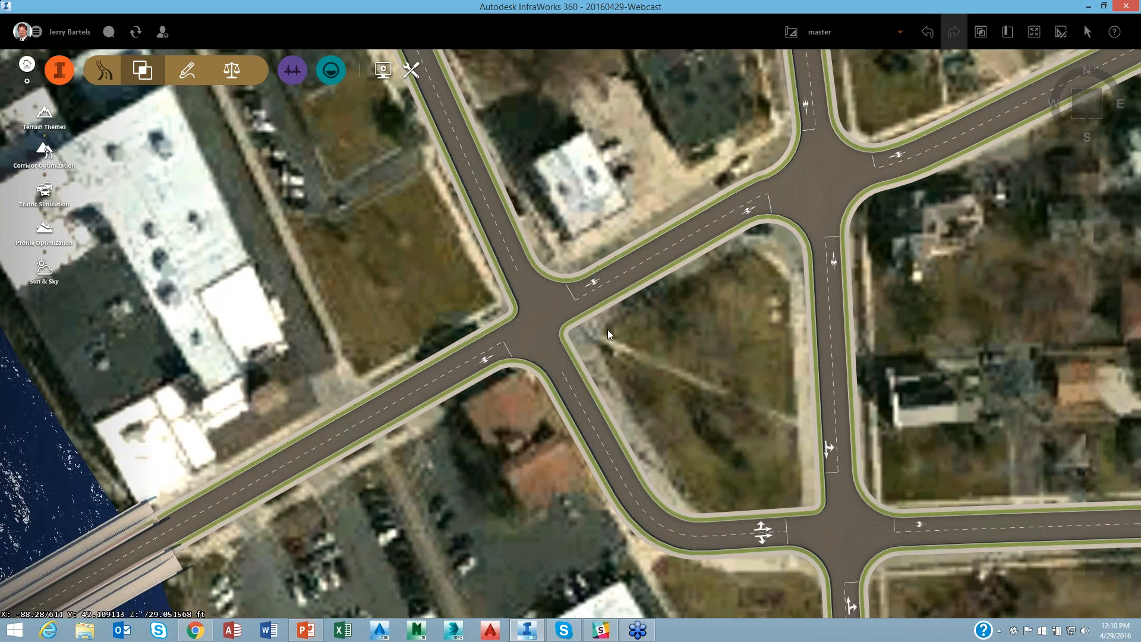
pyautogui.click(503, 355)
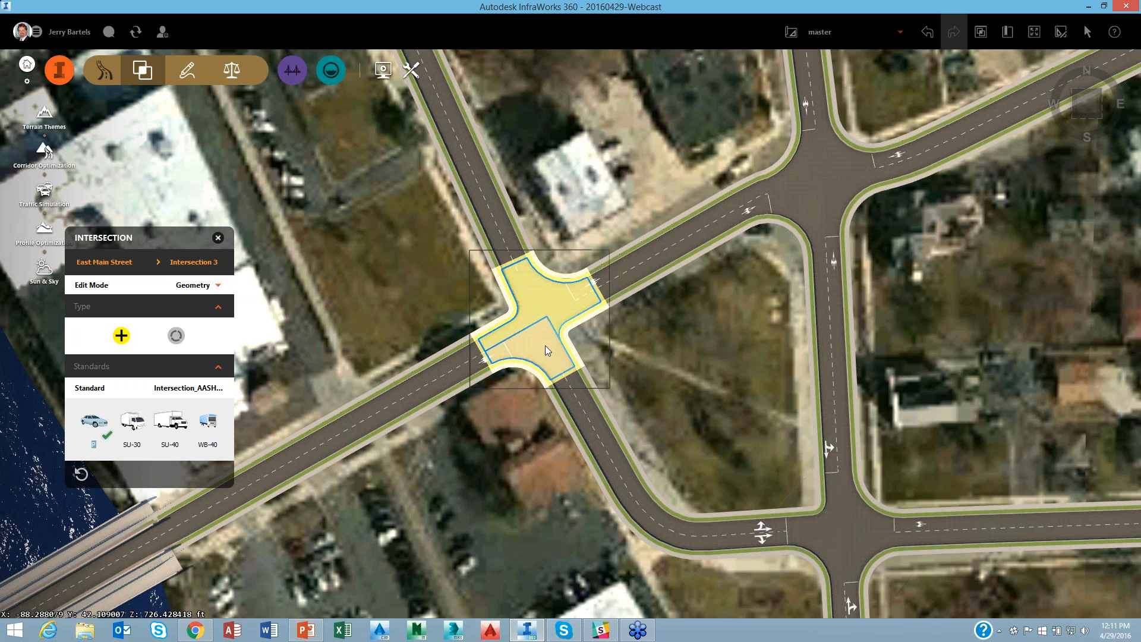
pyautogui.click(498, 353)
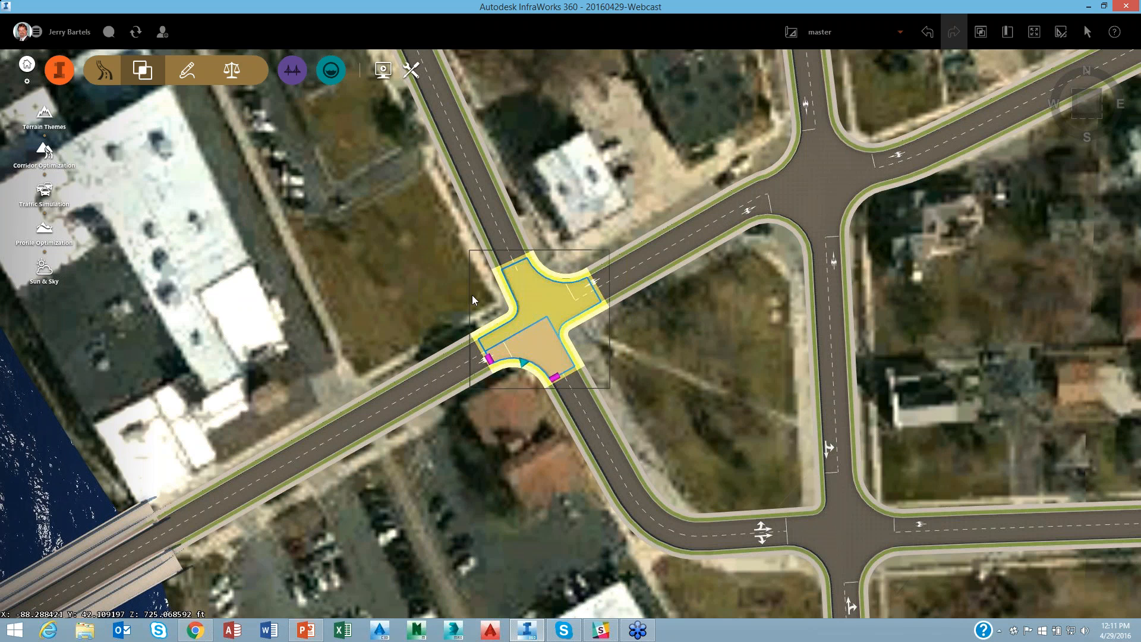
pyautogui.click(537, 312)
pyautogui.click(216, 288)
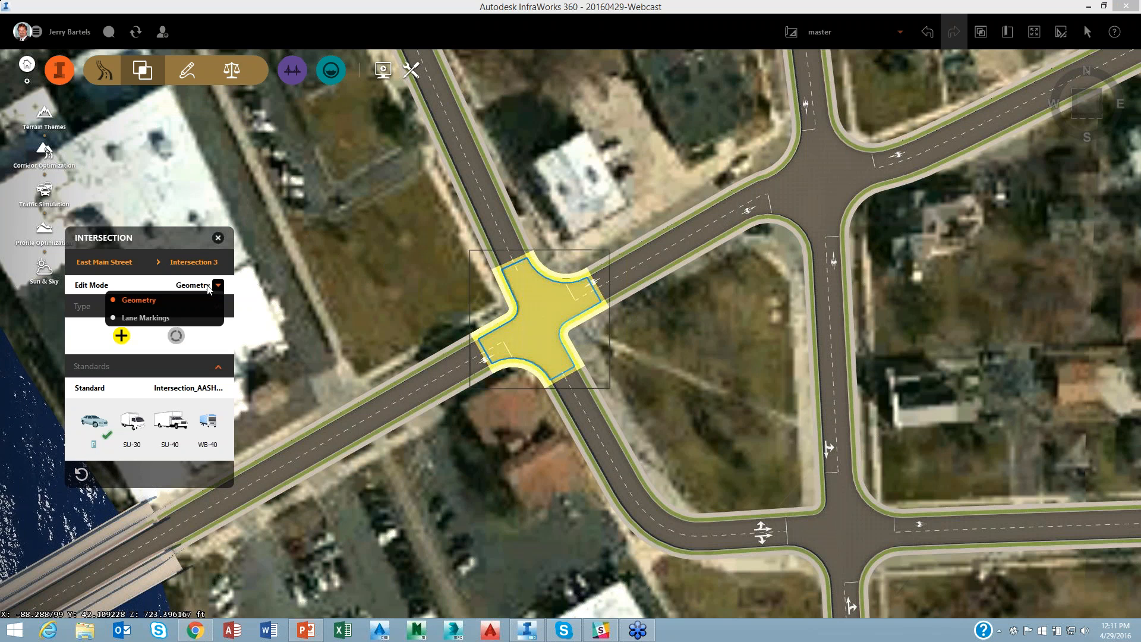
pyautogui.click(159, 313)
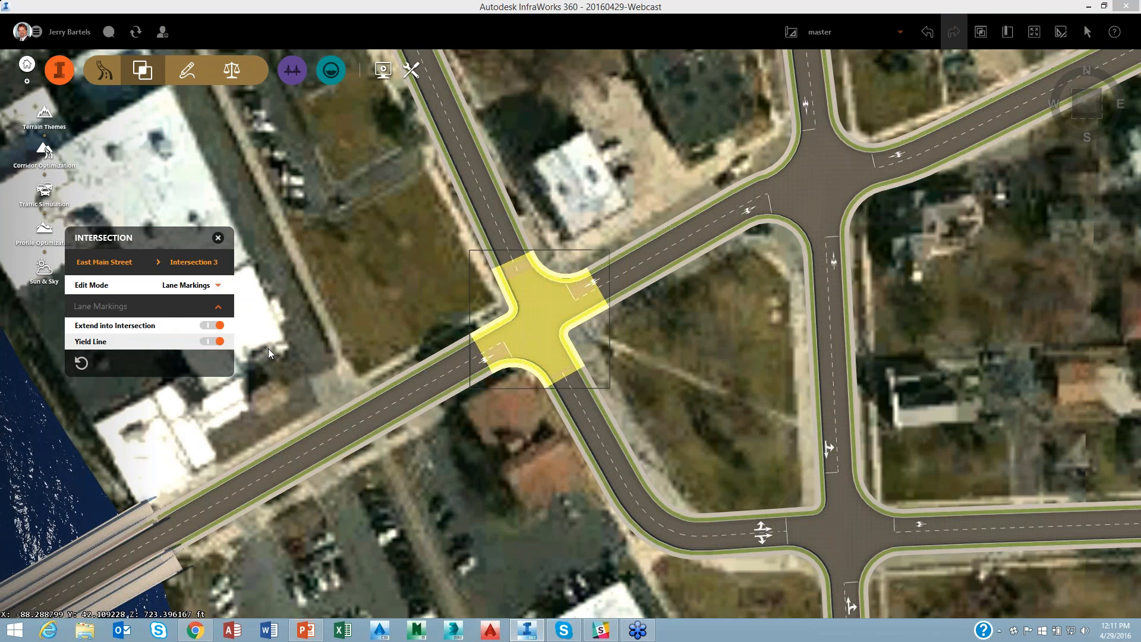
pyautogui.click(497, 355)
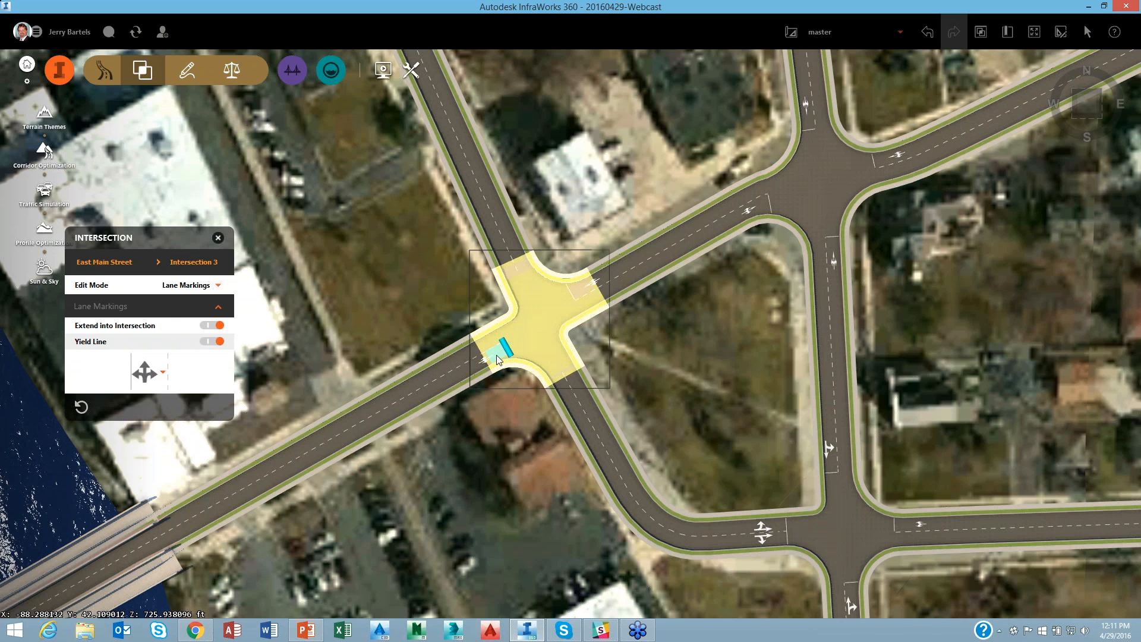
pyautogui.click(162, 372)
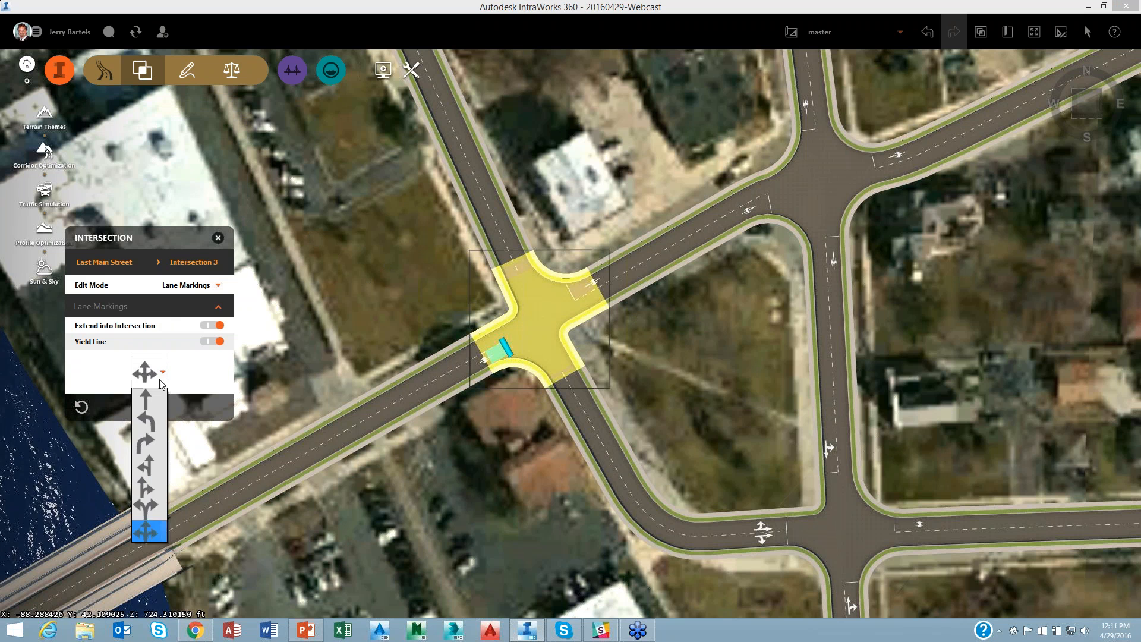
pyautogui.click(150, 465)
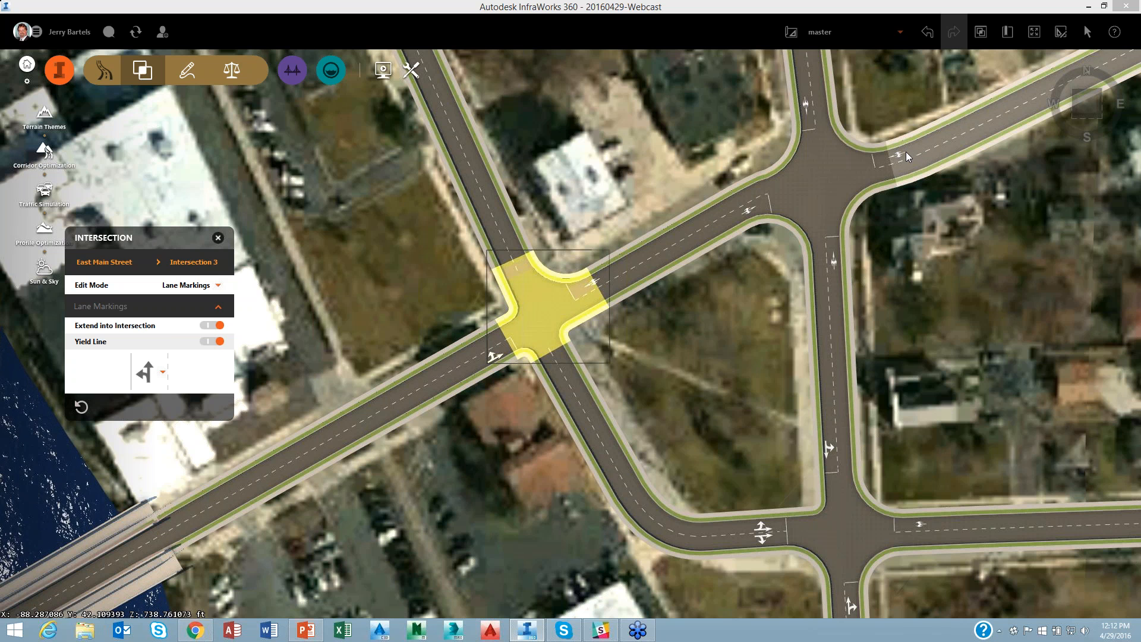
# Set the lane marking on East Main Street's eastern approach to the next intersection east to straight only
pyautogui.click(881, 159)
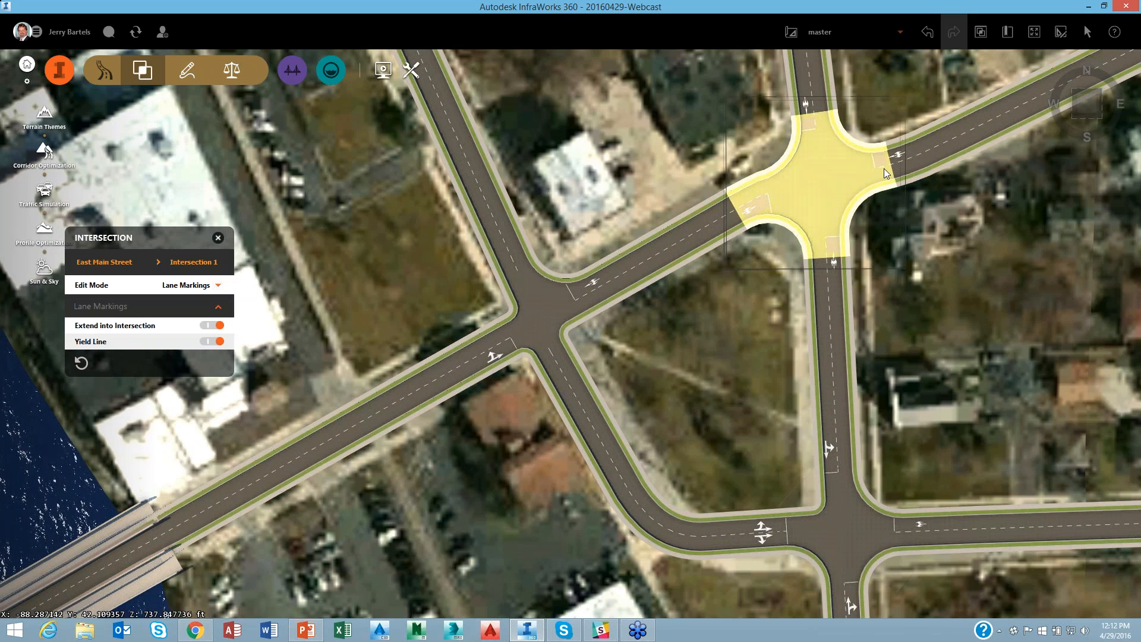
pyautogui.click(219, 286)
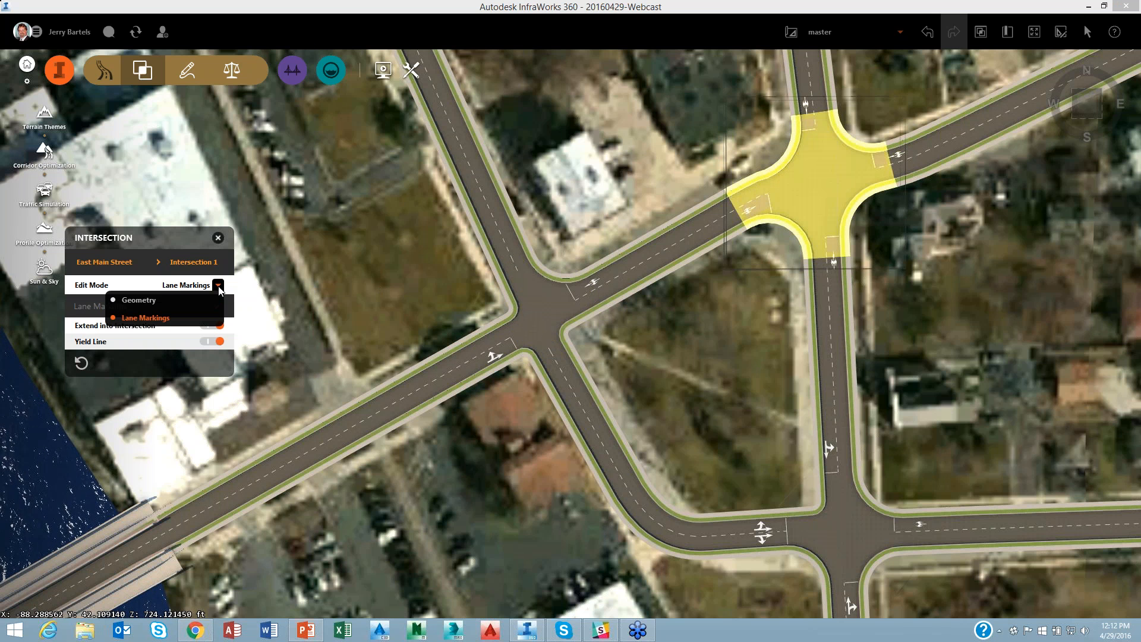
pyautogui.click(139, 318)
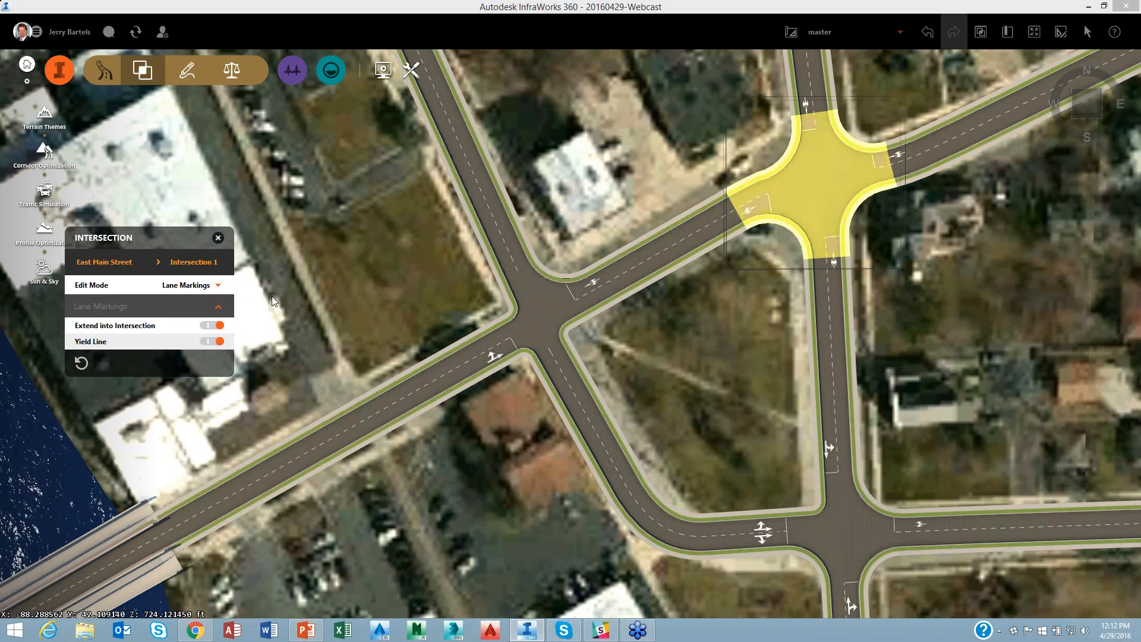
pyautogui.click(879, 161)
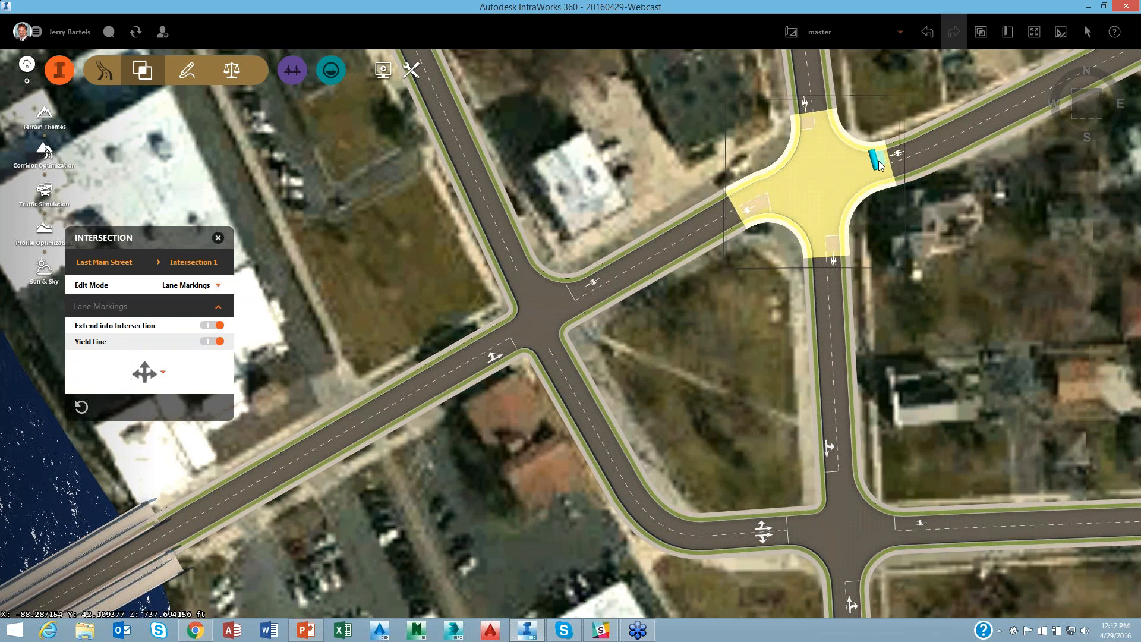
pyautogui.click(163, 372)
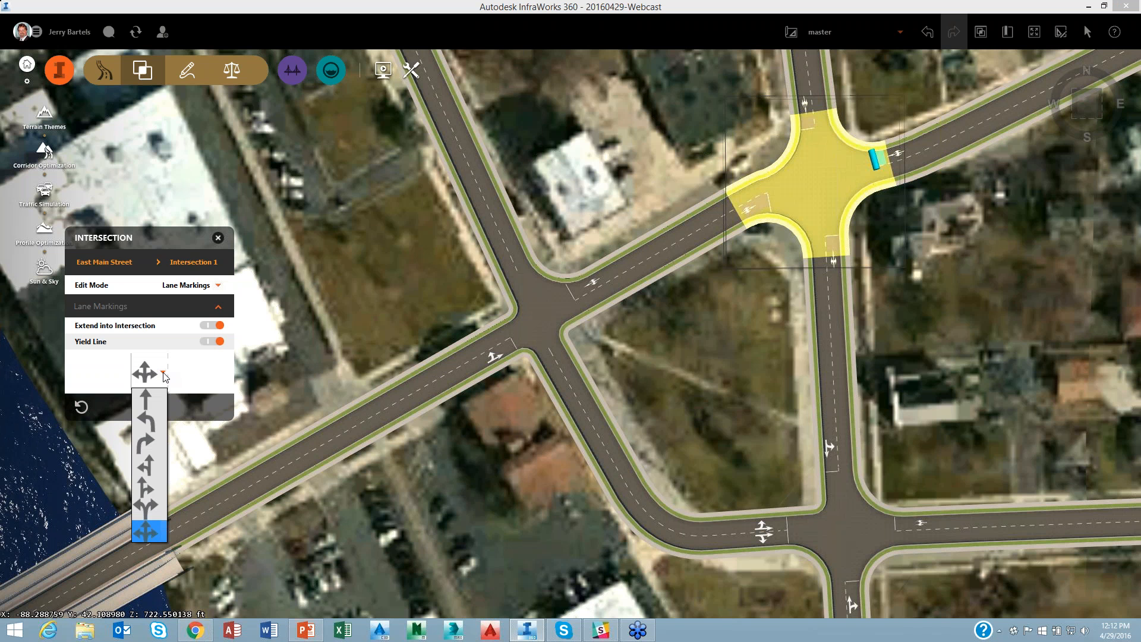
pyautogui.click(148, 405)
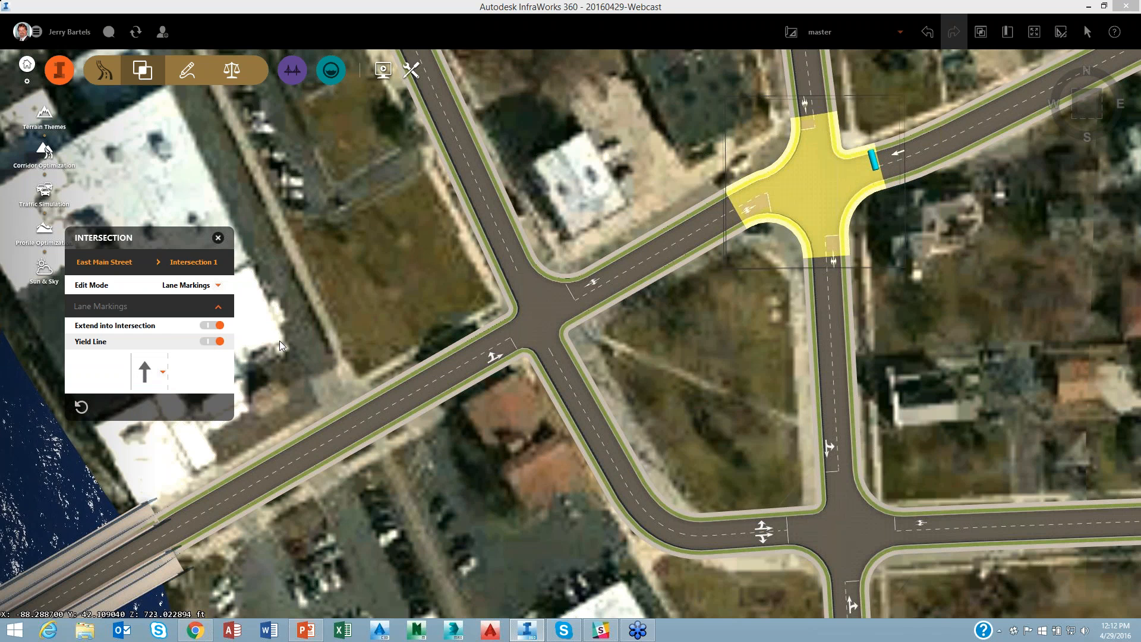
pyautogui.click(218, 238)
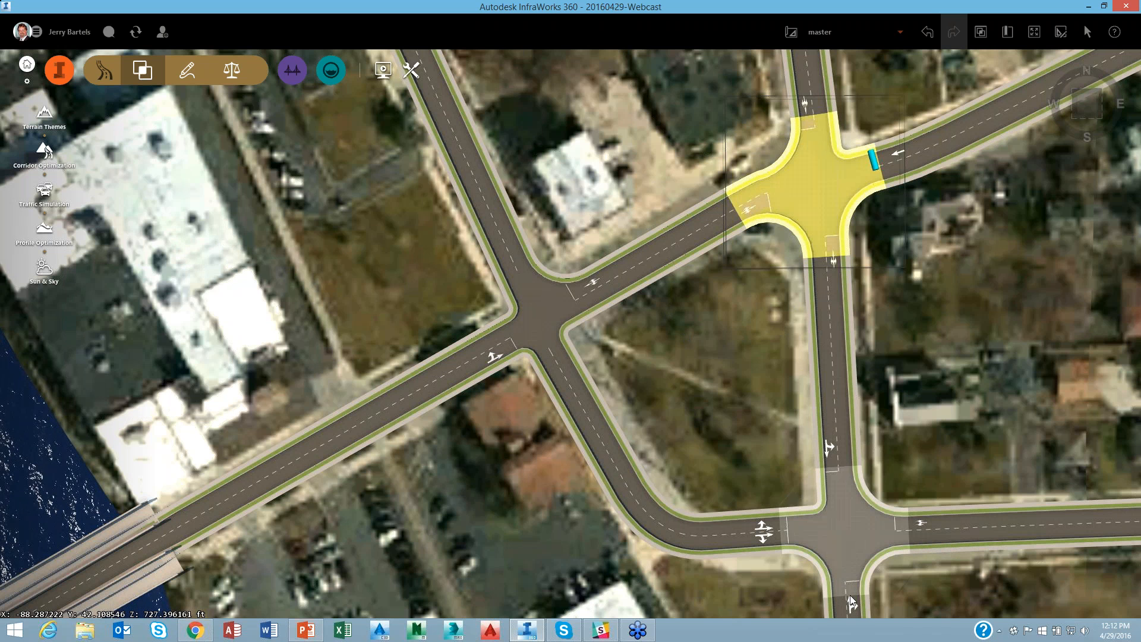
pyautogui.scroll(-3, 722, 380)
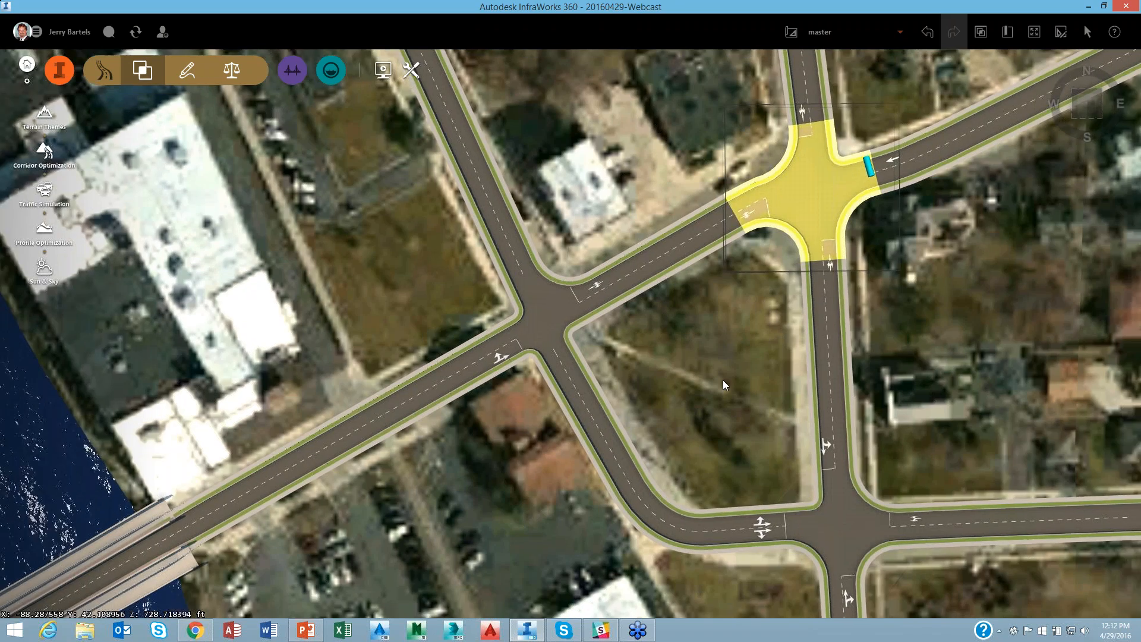
pyautogui.moveTo(721, 379); pyautogui.dragTo(541, 284)
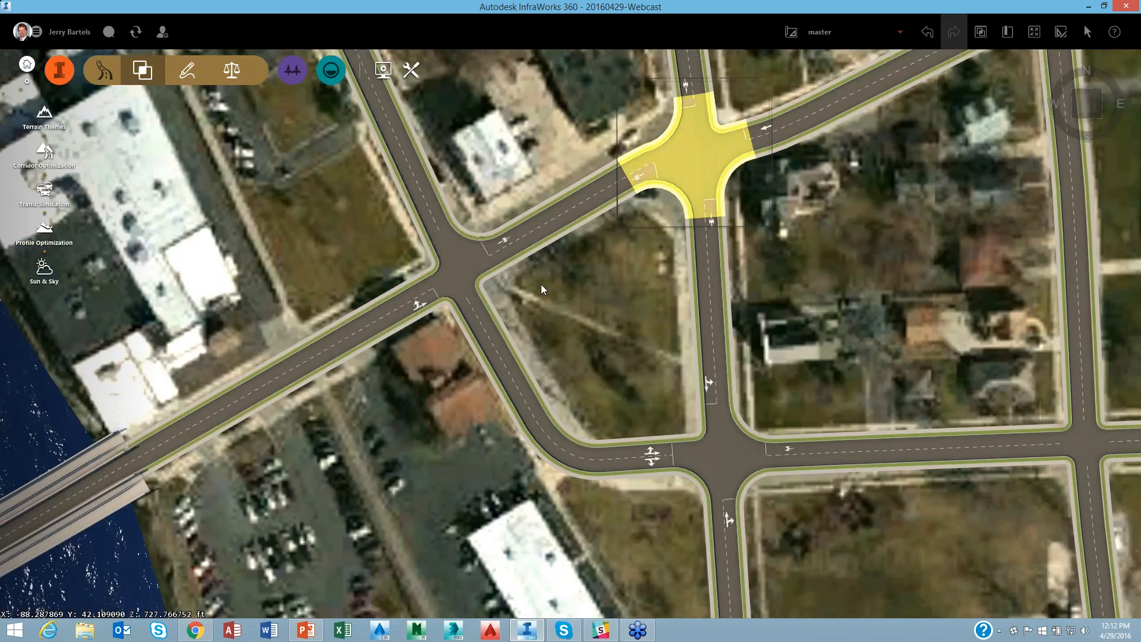
pyautogui.scroll(-2, 541, 285)
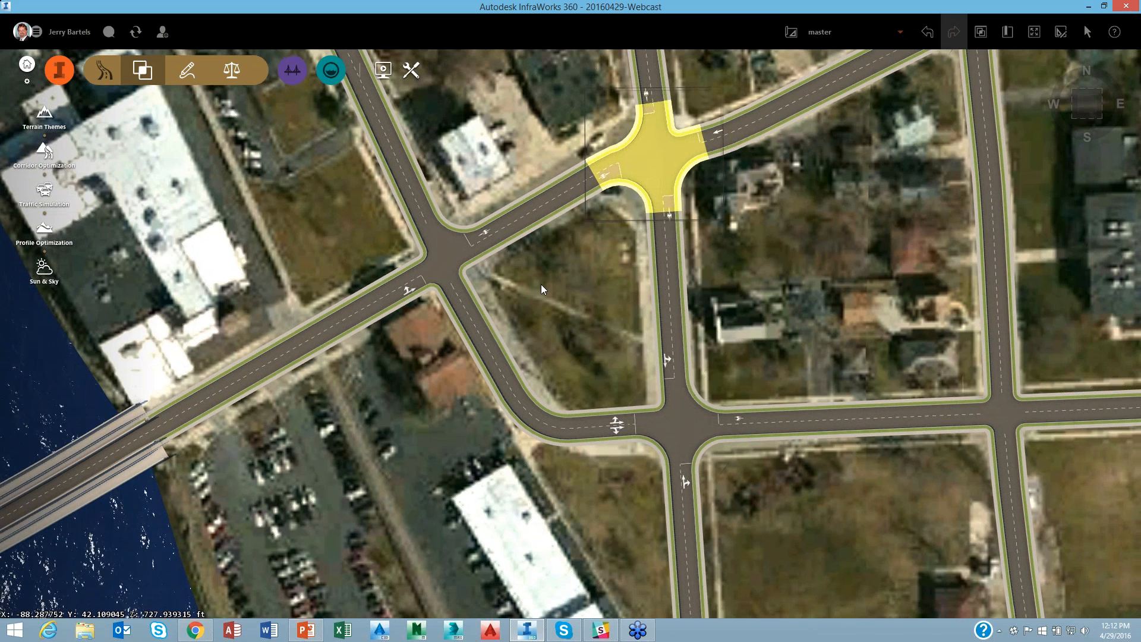
pyautogui.click(541, 284)
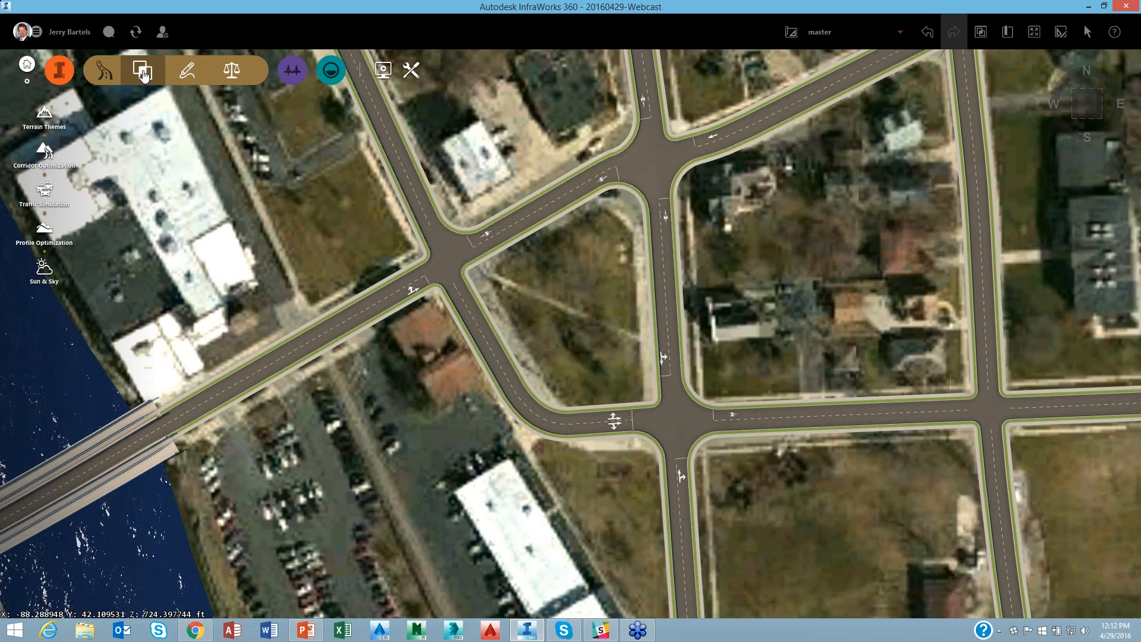
# Open the traffic simulation settings for the study area and synchronize the master and Common Resources changes with the cloud
pyautogui.click(46, 190)
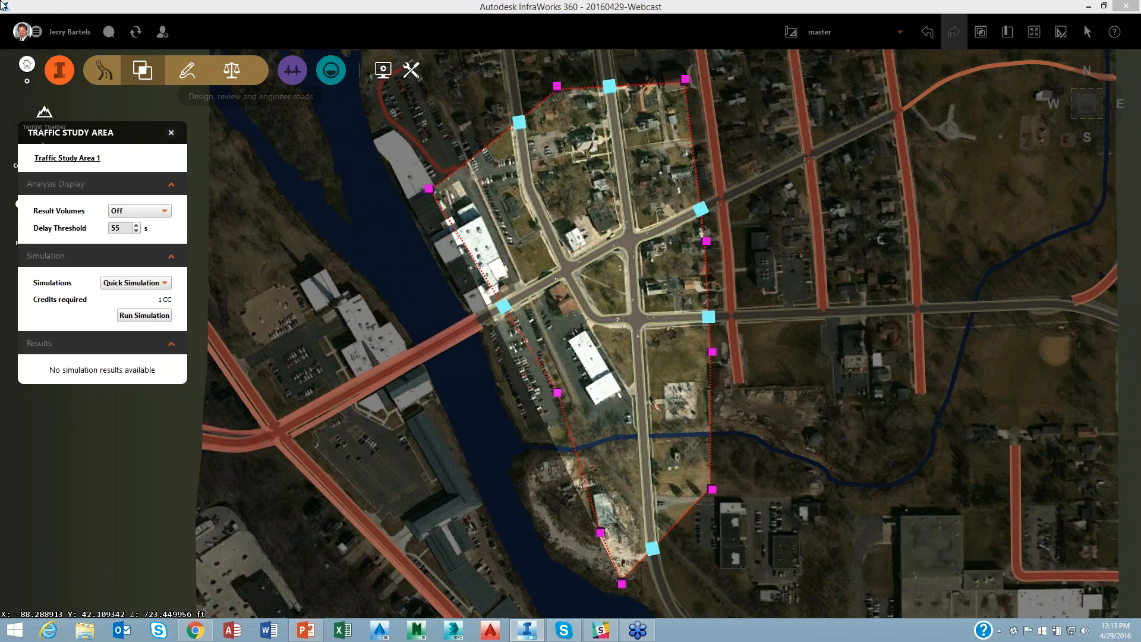
pyautogui.click(136, 34)
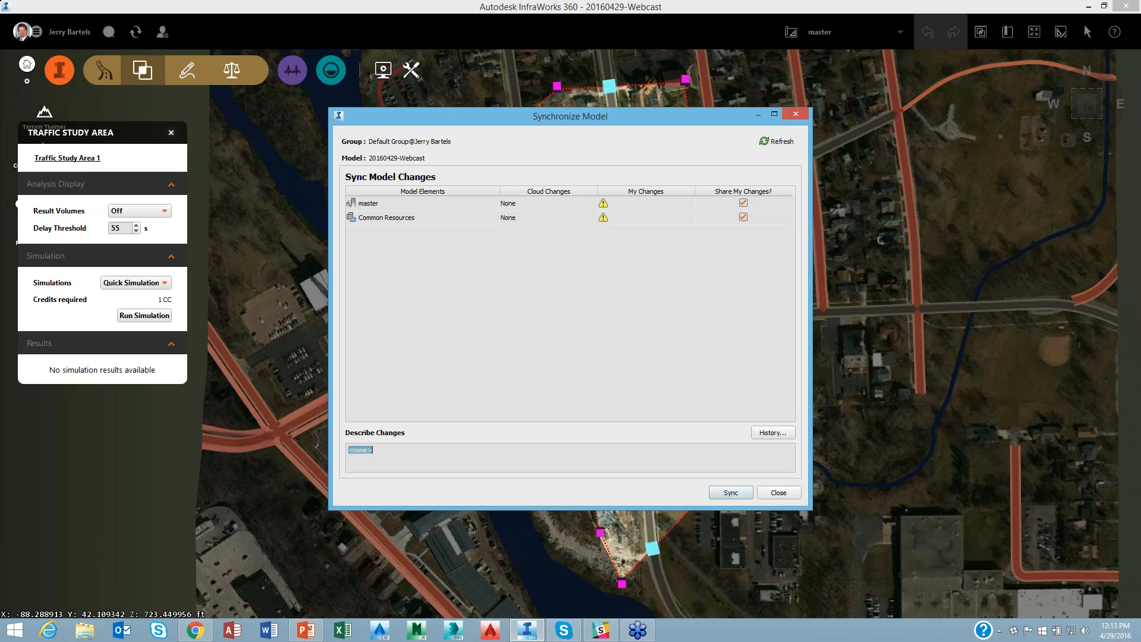
pyautogui.click(730, 493)
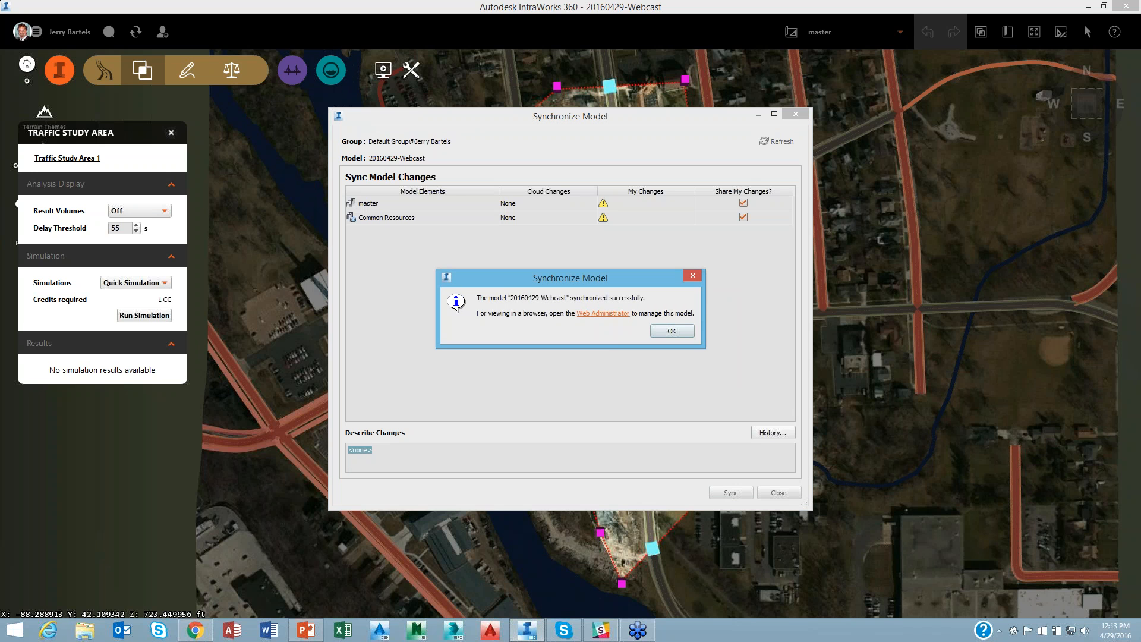
# Dismiss the synchronization message and open the study area in Traffic Analyst, accepting data transmission to the cloud services
pyautogui.click(672, 331)
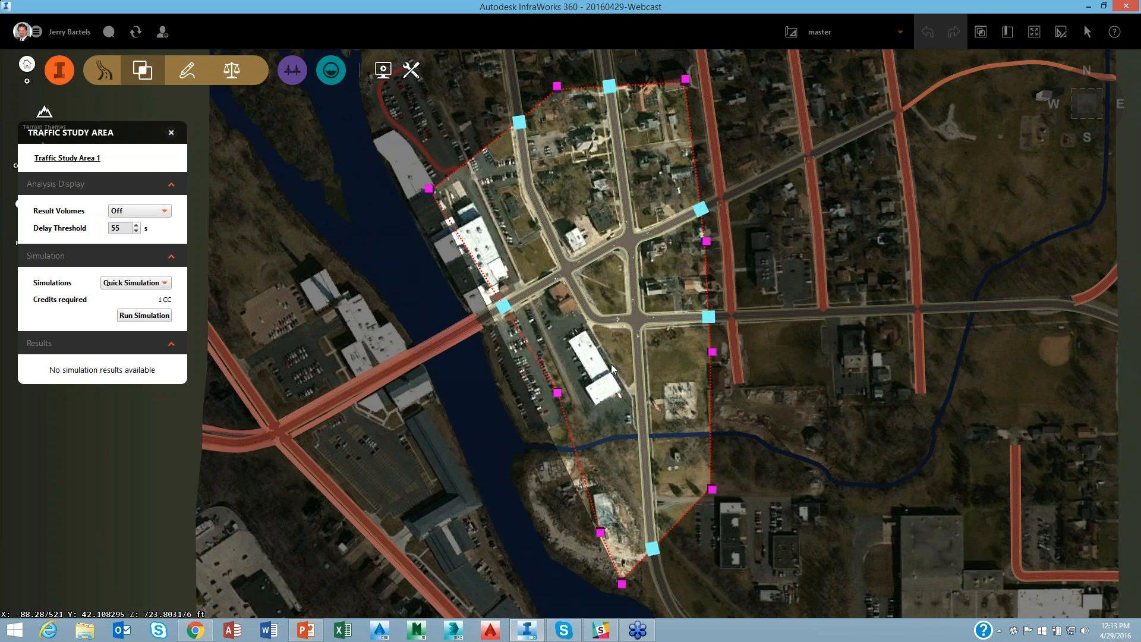
pyautogui.rightClick(559, 323)
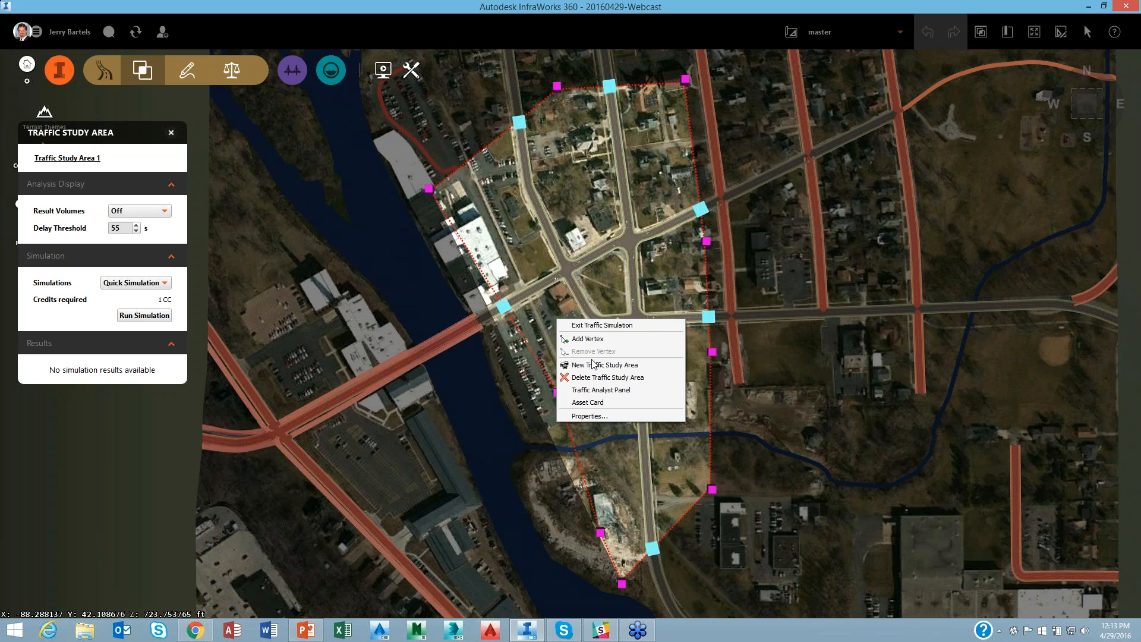
pyautogui.click(605, 390)
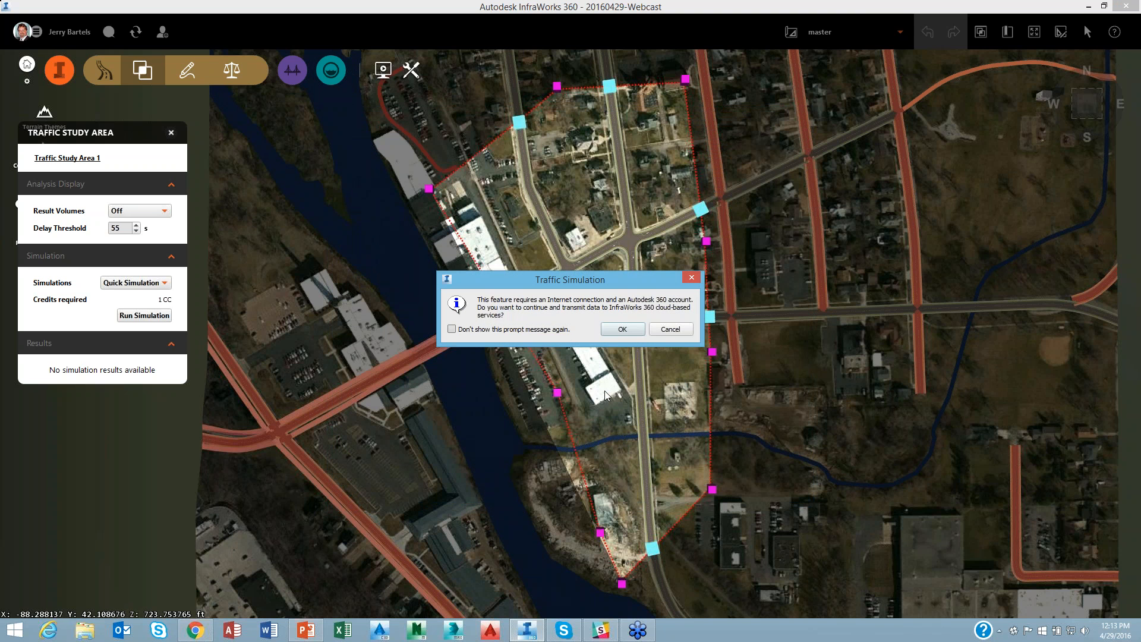
pyautogui.click(618, 332)
pyautogui.click(620, 331)
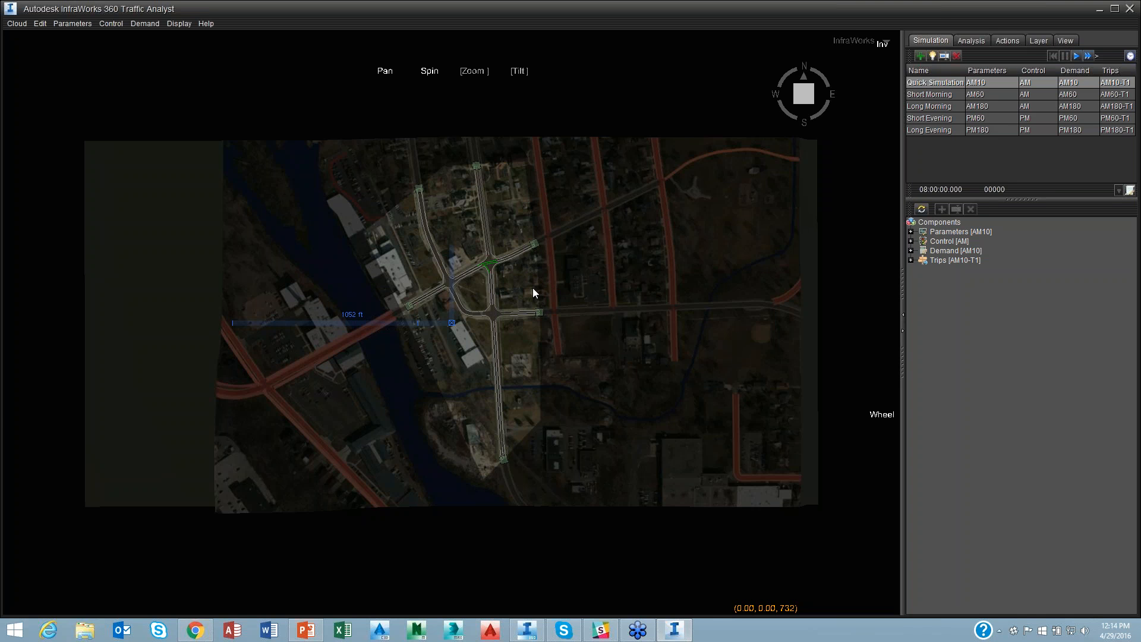
# Open the AM10 origin-destination demands and set trips from zone 1 to 100 for zone 3 and 5 for zones 4 and 5
pyautogui.scroll(2, 506, 289)
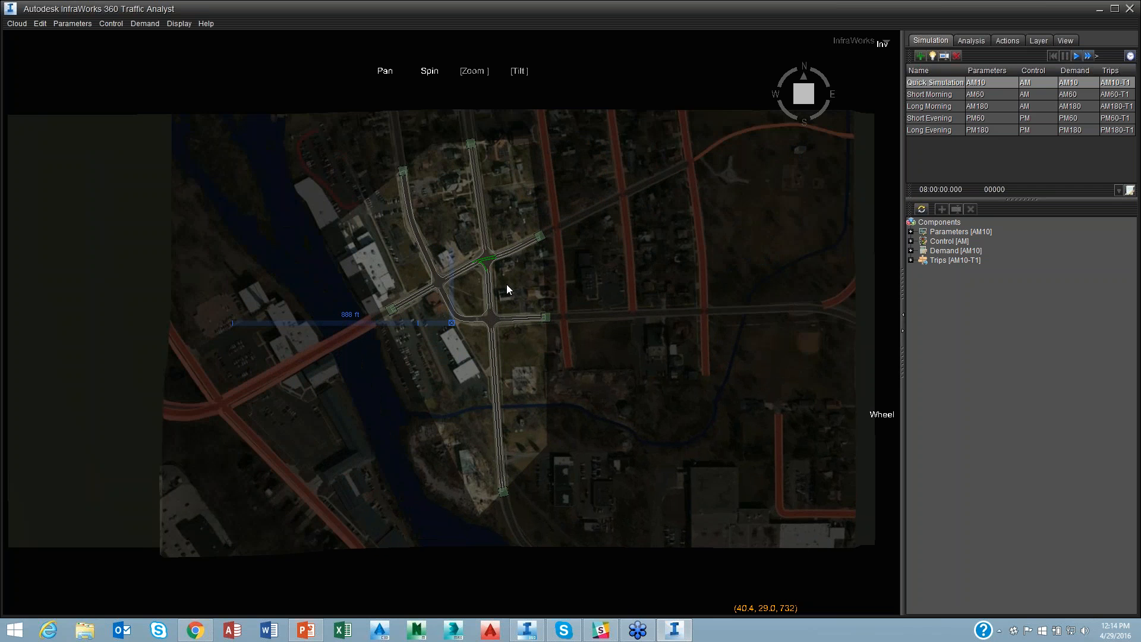
pyautogui.scroll(2, 507, 289)
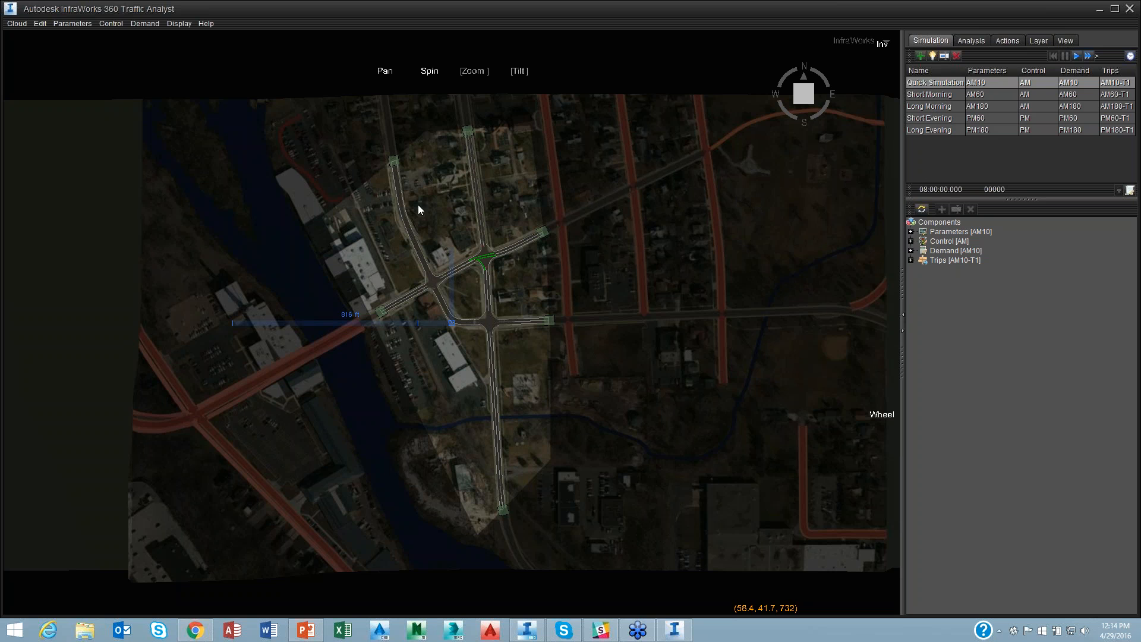
pyautogui.click(148, 23)
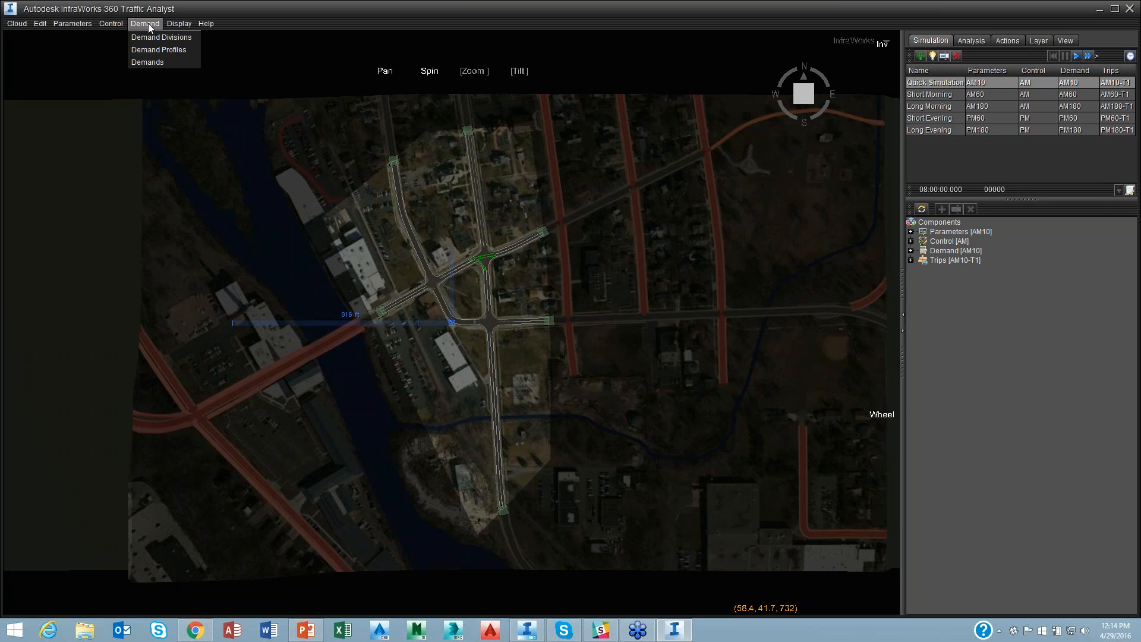
pyautogui.click(153, 62)
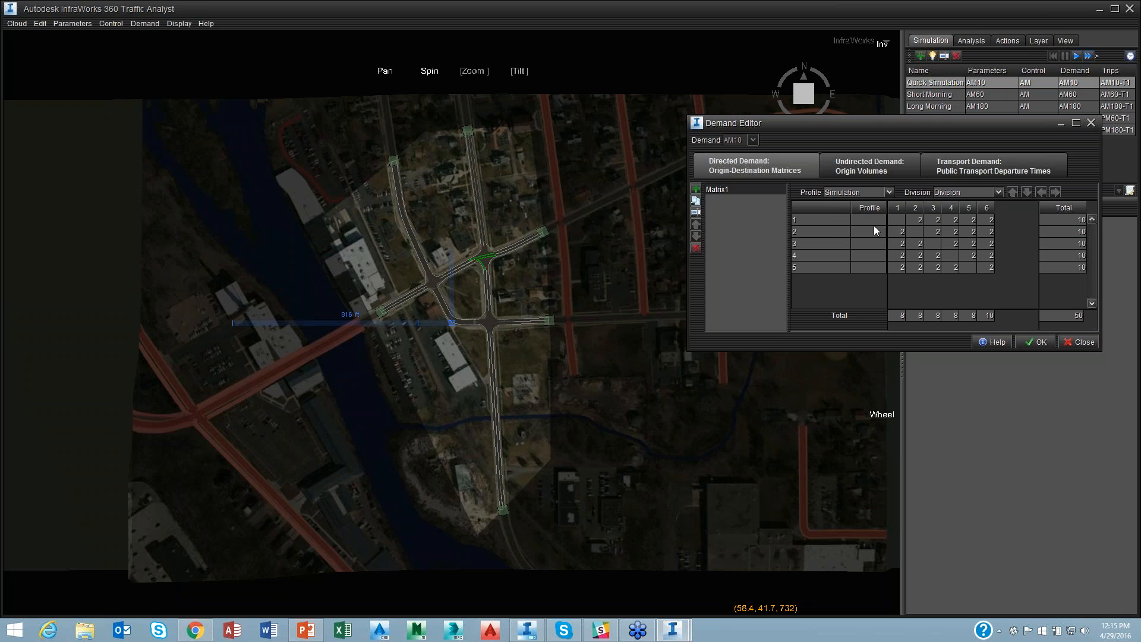
pyautogui.click(915, 220)
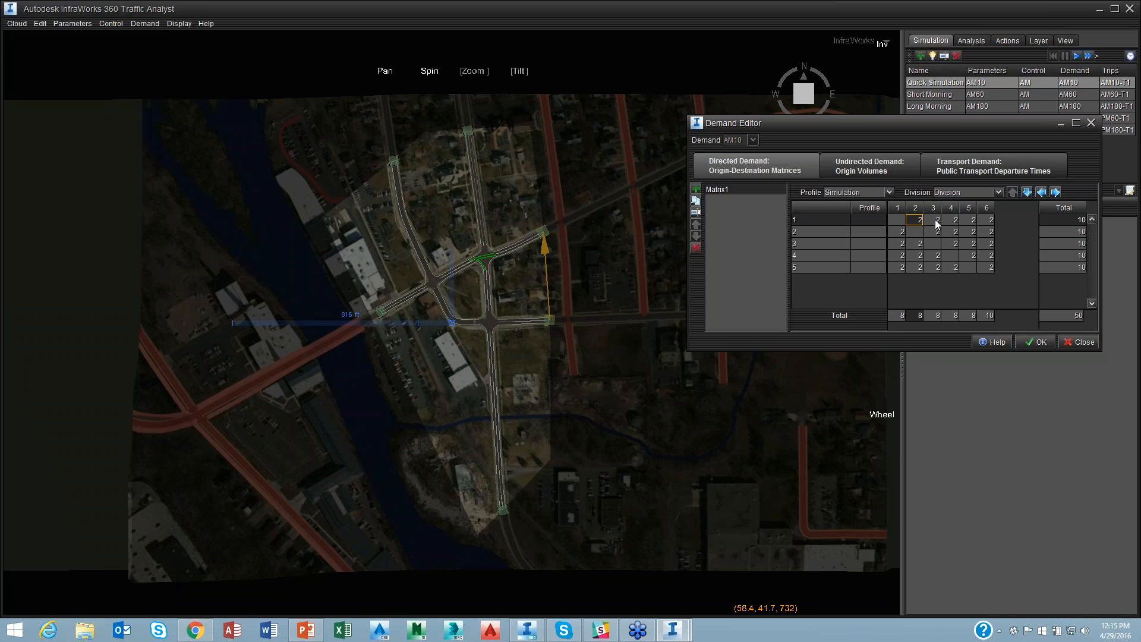
pyautogui.click(936, 220)
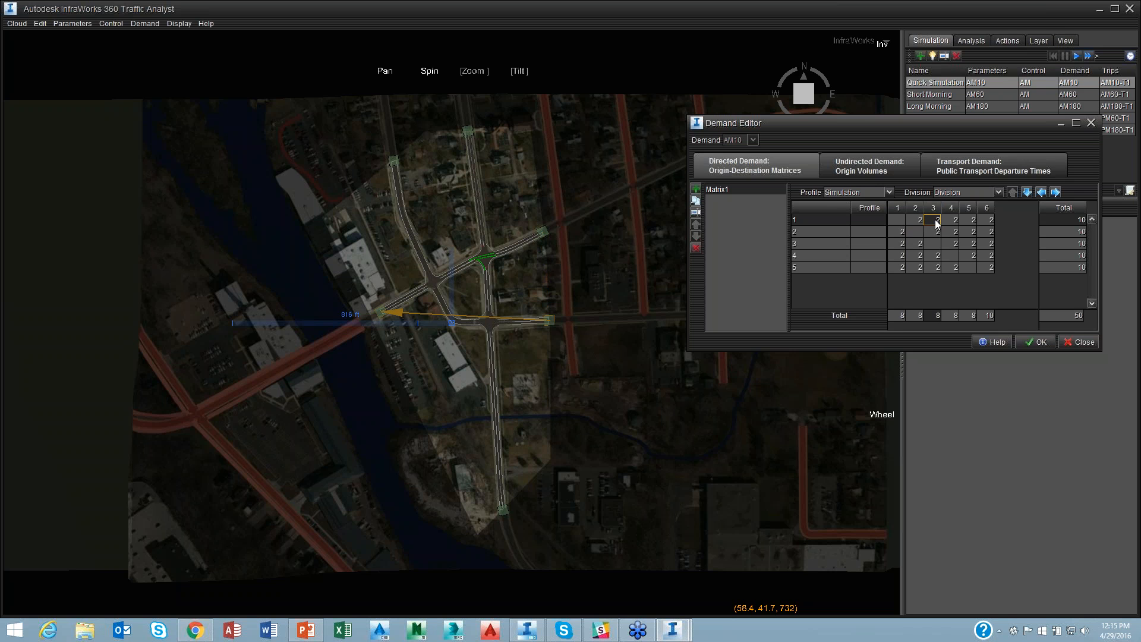
pyautogui.write('100')
pyautogui.click(953, 220)
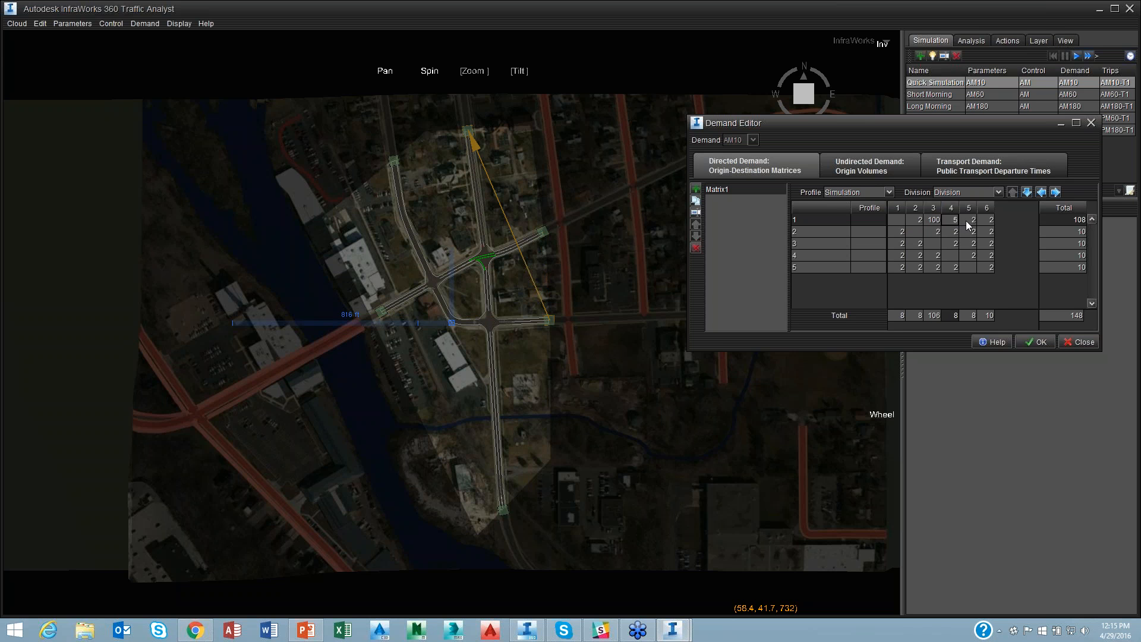
pyautogui.click(966, 220)
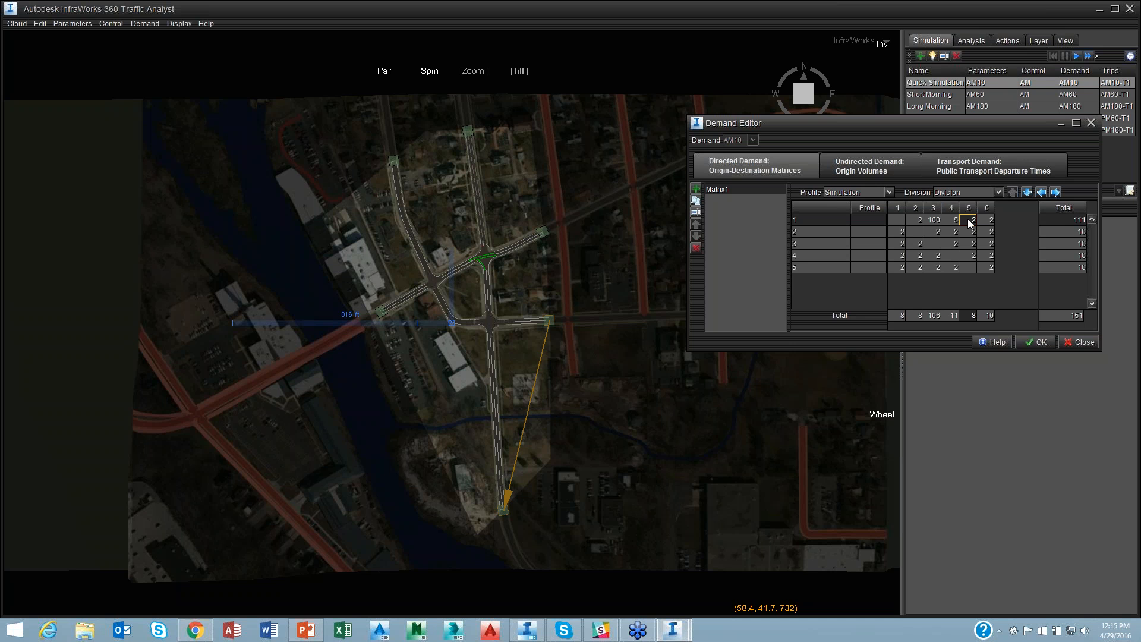
pyautogui.click(986, 219)
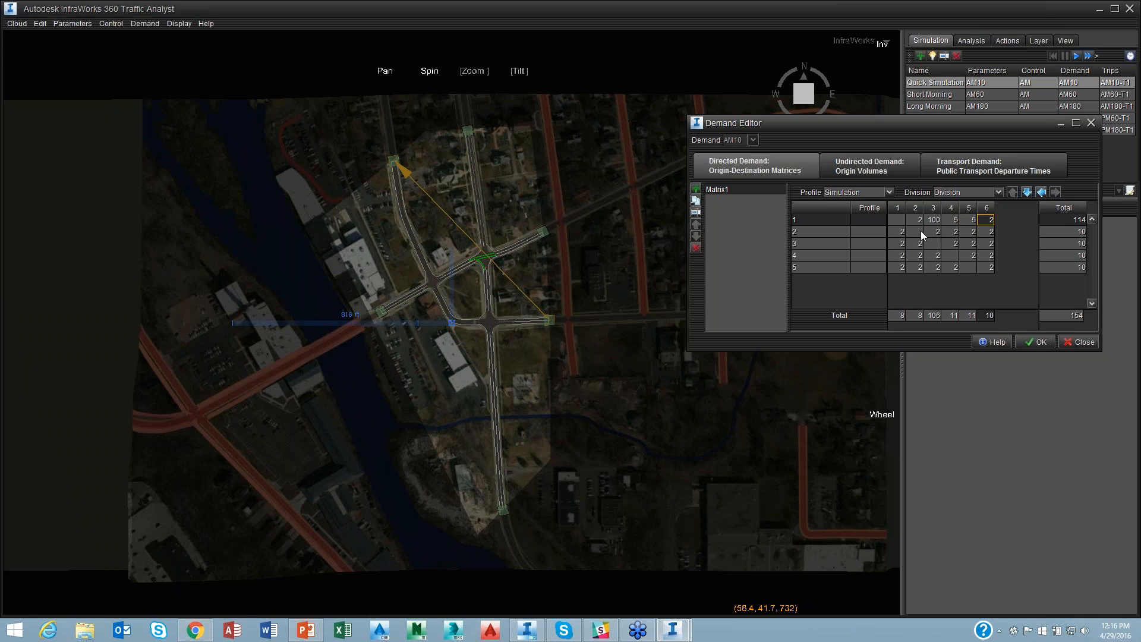
# Set the trips from origin zone 2 to 0 for all destinations in the AM10 demand matrix
pyautogui.click(897, 230)
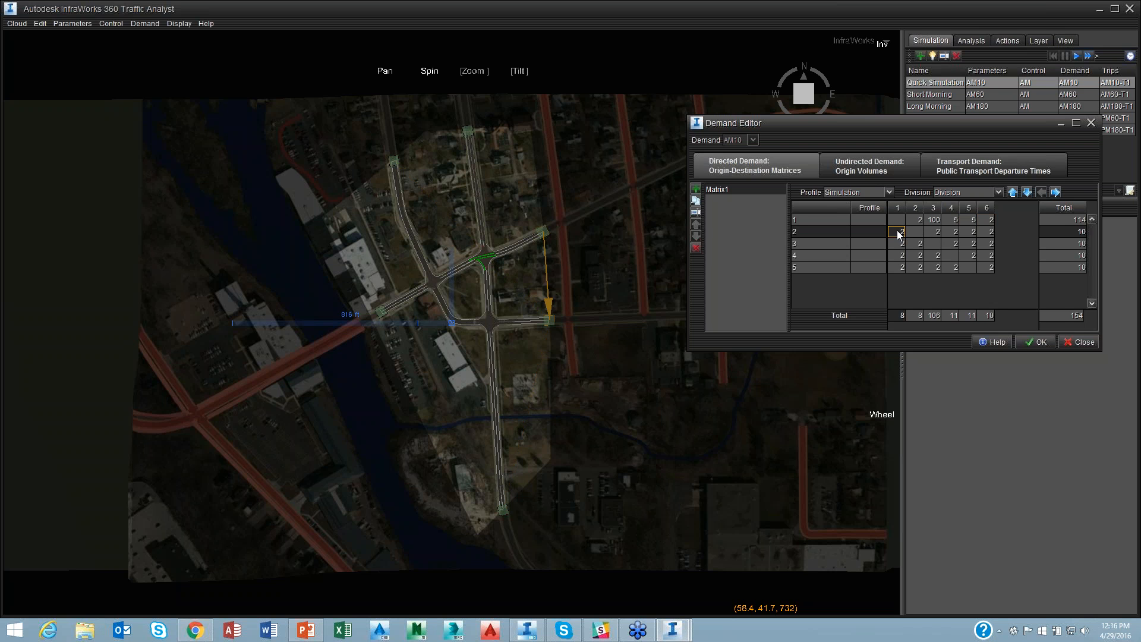
pyautogui.write('0')
pyautogui.click(930, 231)
pyautogui.write('0')
pyautogui.click(949, 230)
pyautogui.write('0')
pyautogui.click(967, 231)
pyautogui.click(983, 232)
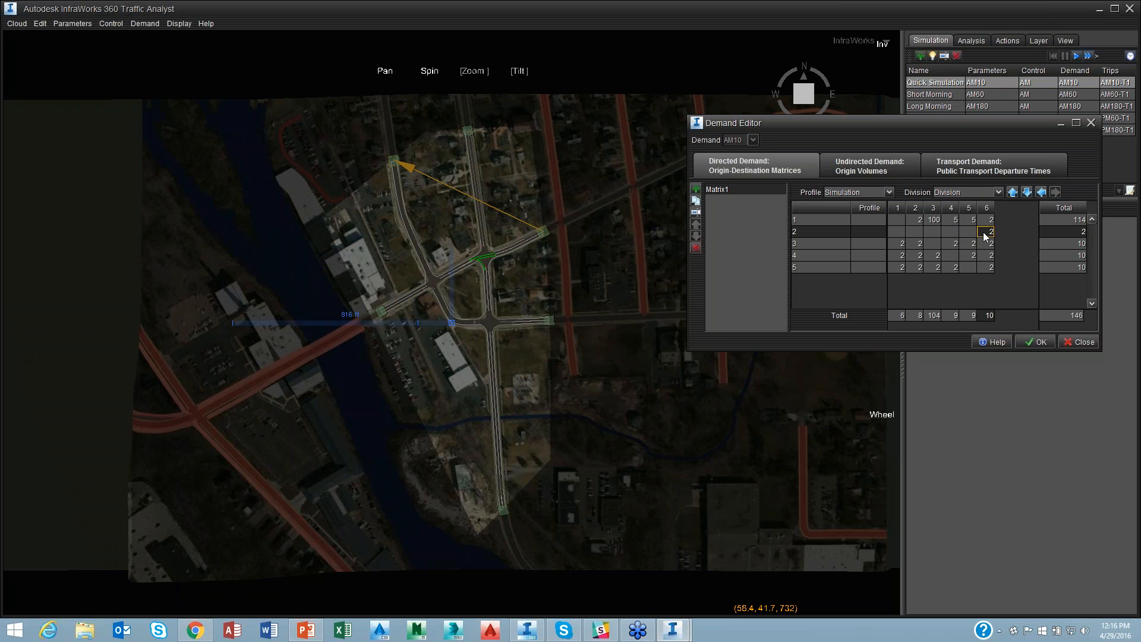
# Set trips from origin zone 3 to 10 for zone 1, 20 for zone 2, and 50 each for zones 4 and 5
pyautogui.click(897, 242)
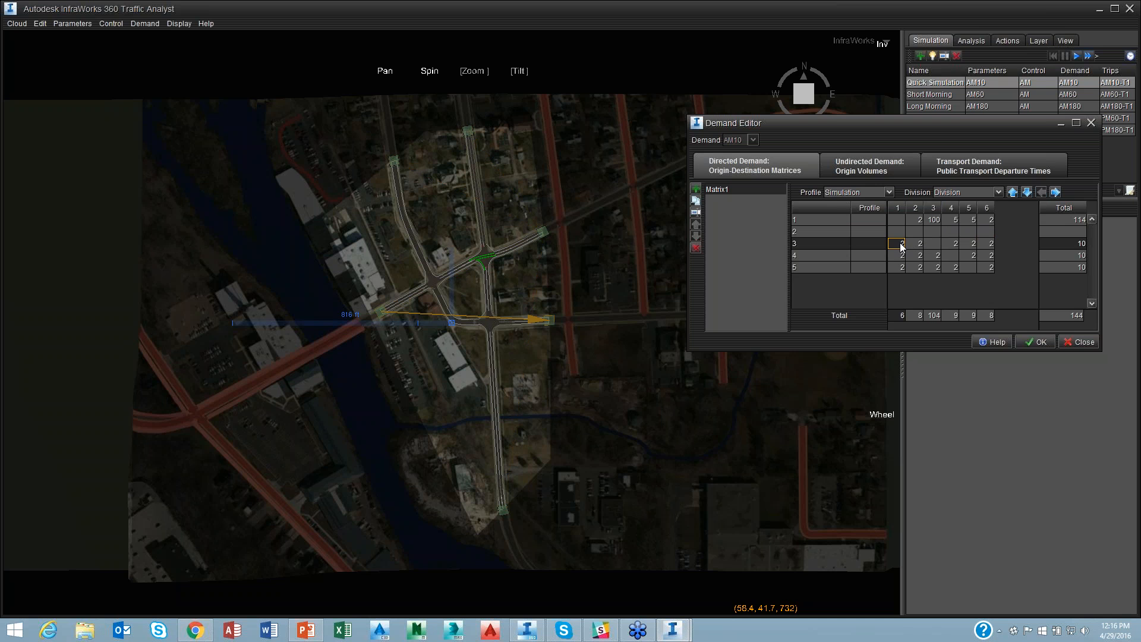
pyautogui.write('10')
pyautogui.click(915, 243)
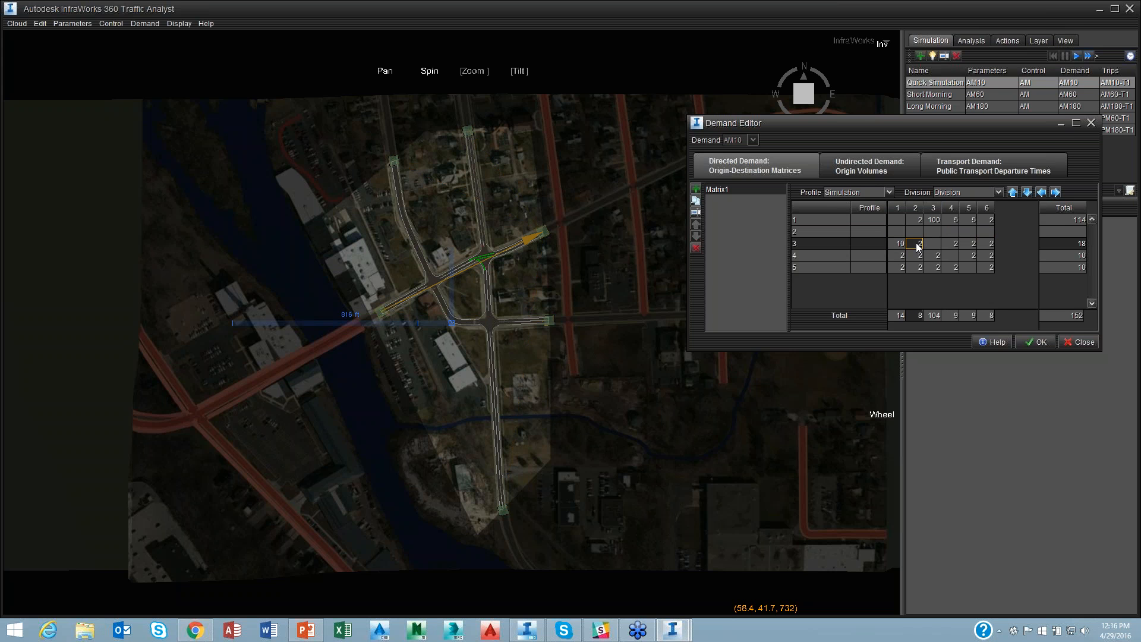
pyautogui.write('20')
pyautogui.click(955, 243)
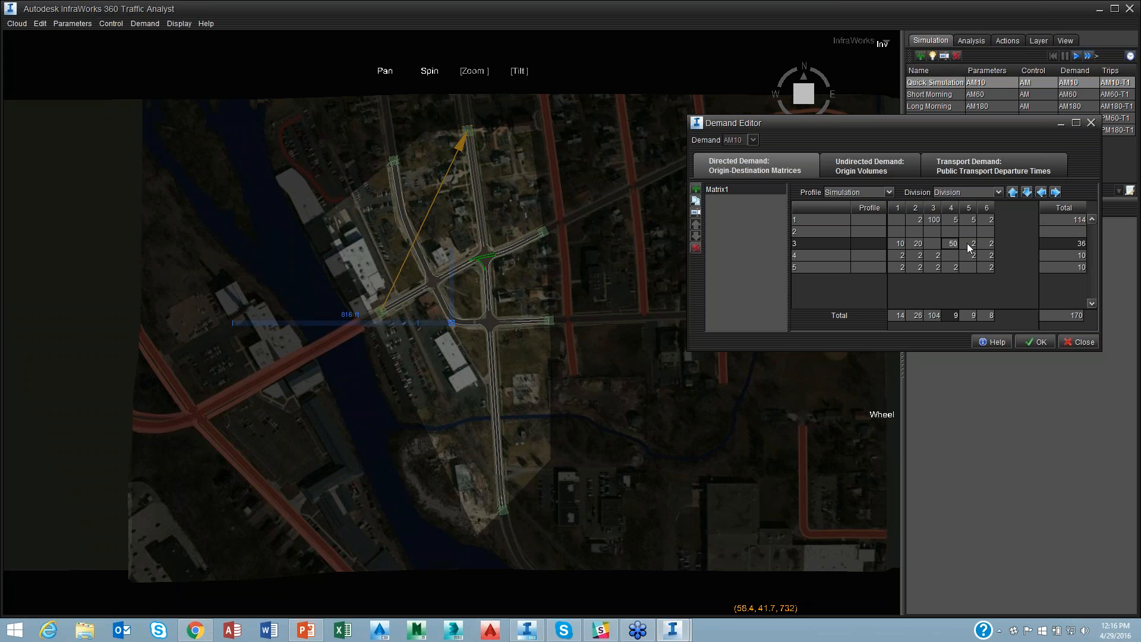
pyautogui.click(968, 244)
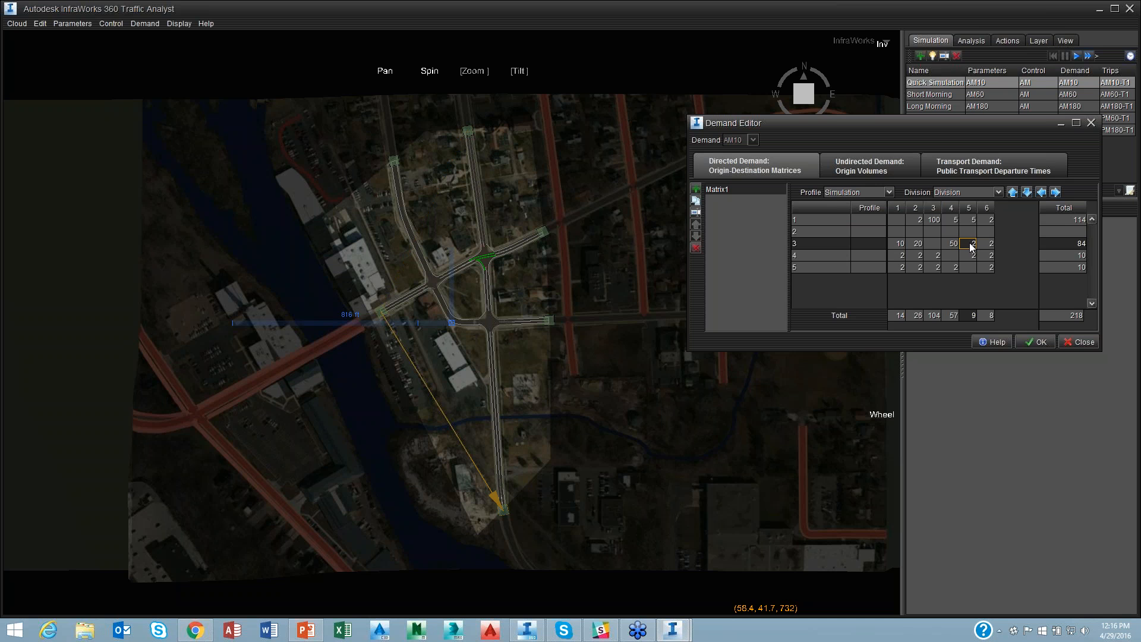
pyautogui.write('50')
pyautogui.click(985, 243)
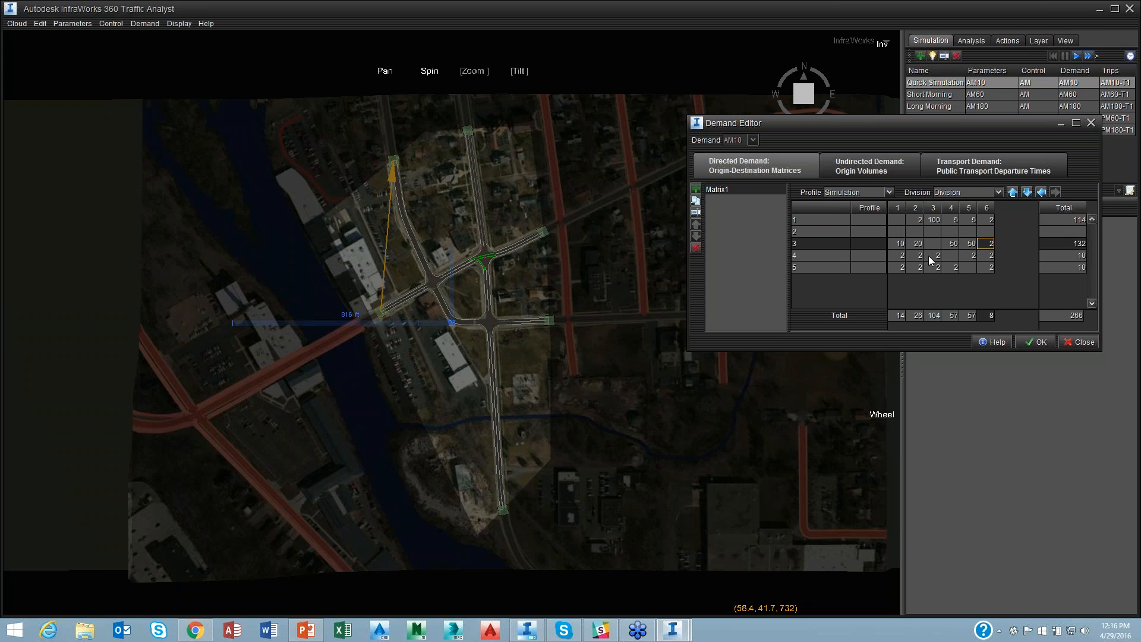
# Set trips from origin zone 4 to 100 for zone 3 and 5 each for zones 1, 2 and 5
pyautogui.click(900, 256)
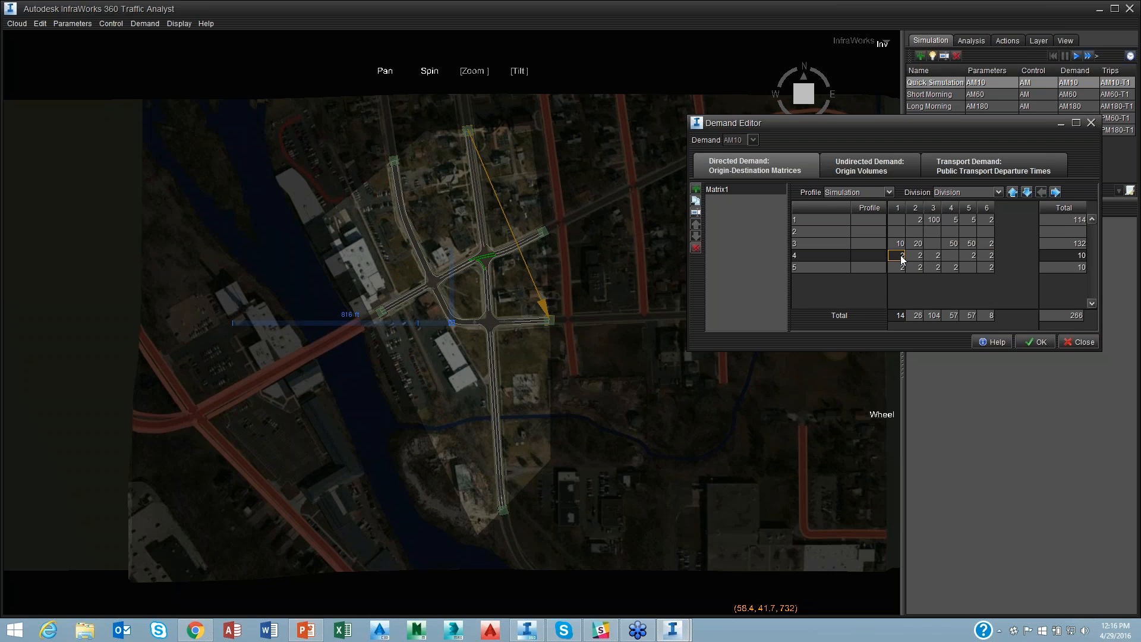
pyautogui.write('5')
pyautogui.click(918, 257)
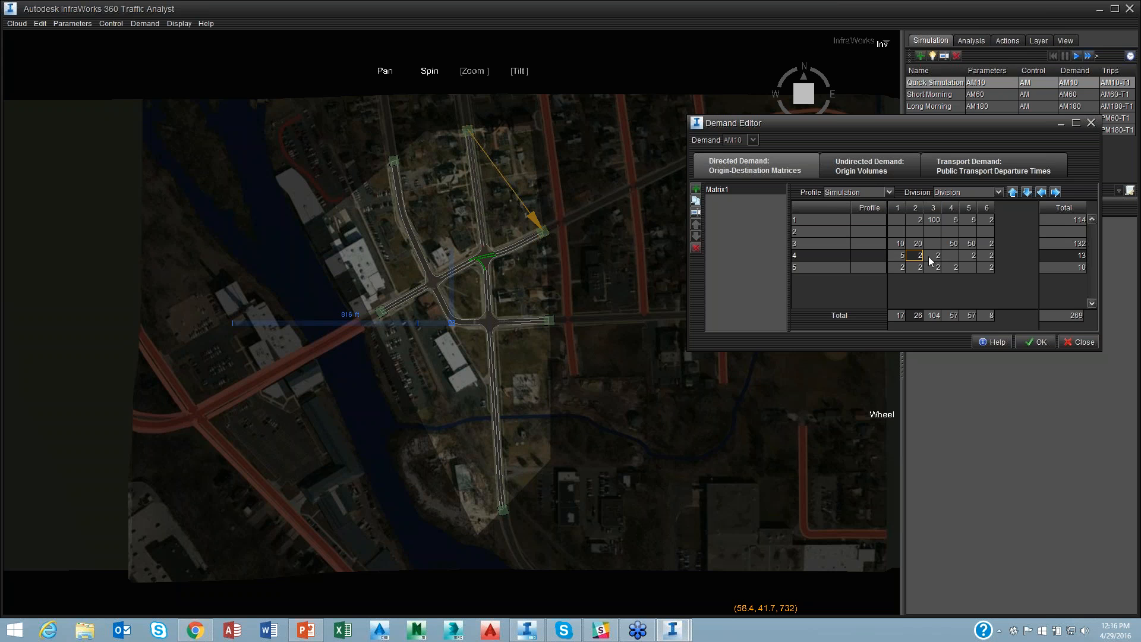
pyautogui.write('5')
pyautogui.click(932, 256)
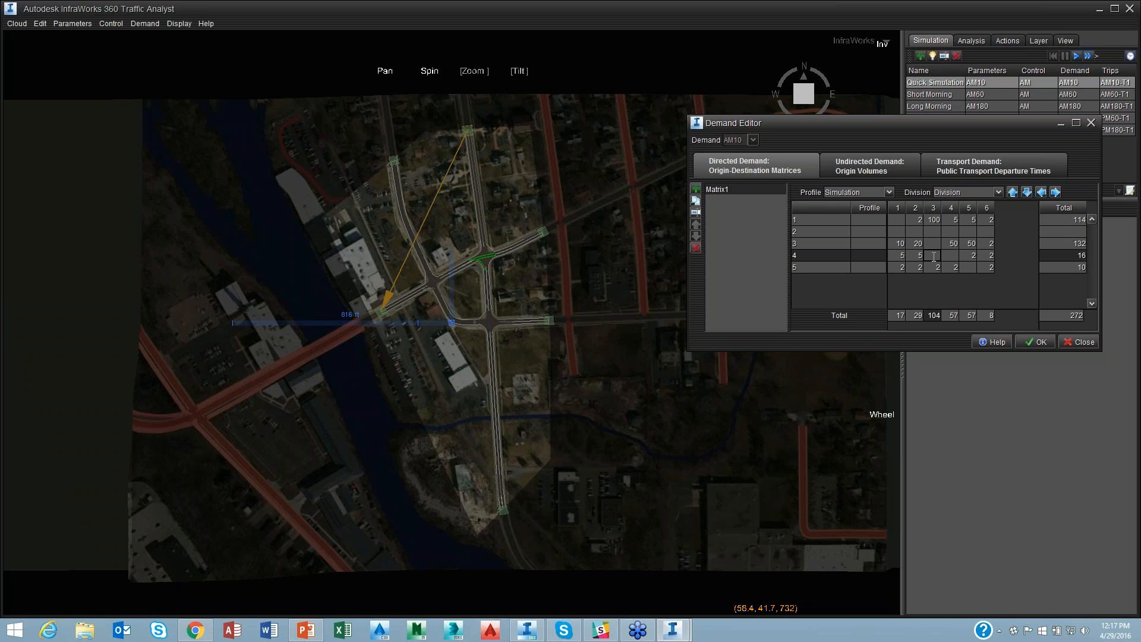
pyautogui.write('100')
pyautogui.click(970, 255)
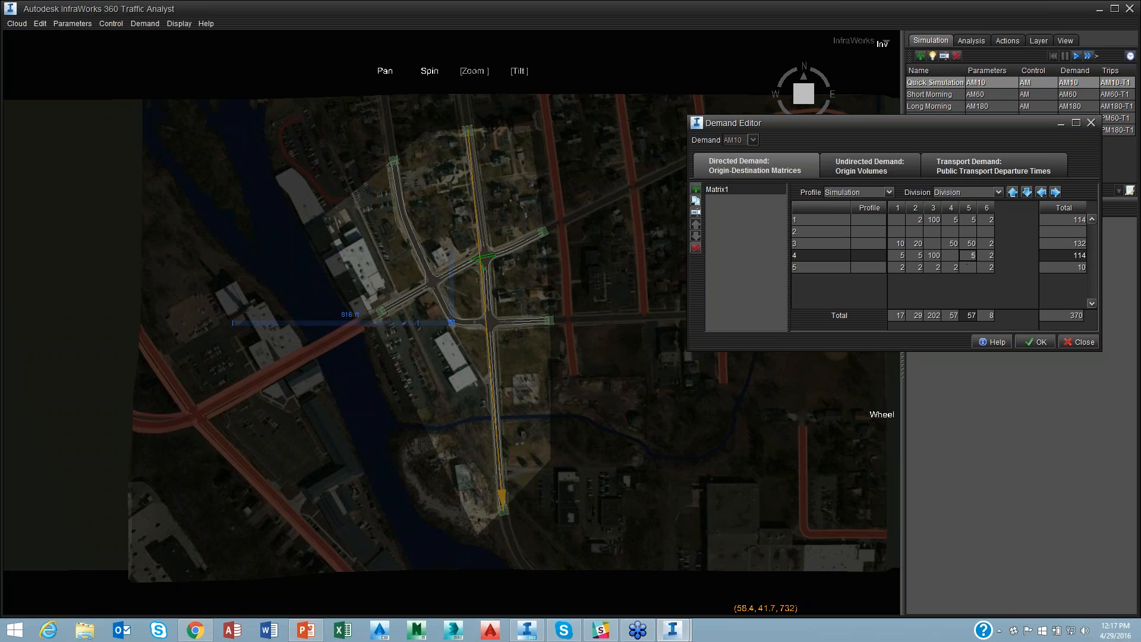
pyautogui.click(984, 255)
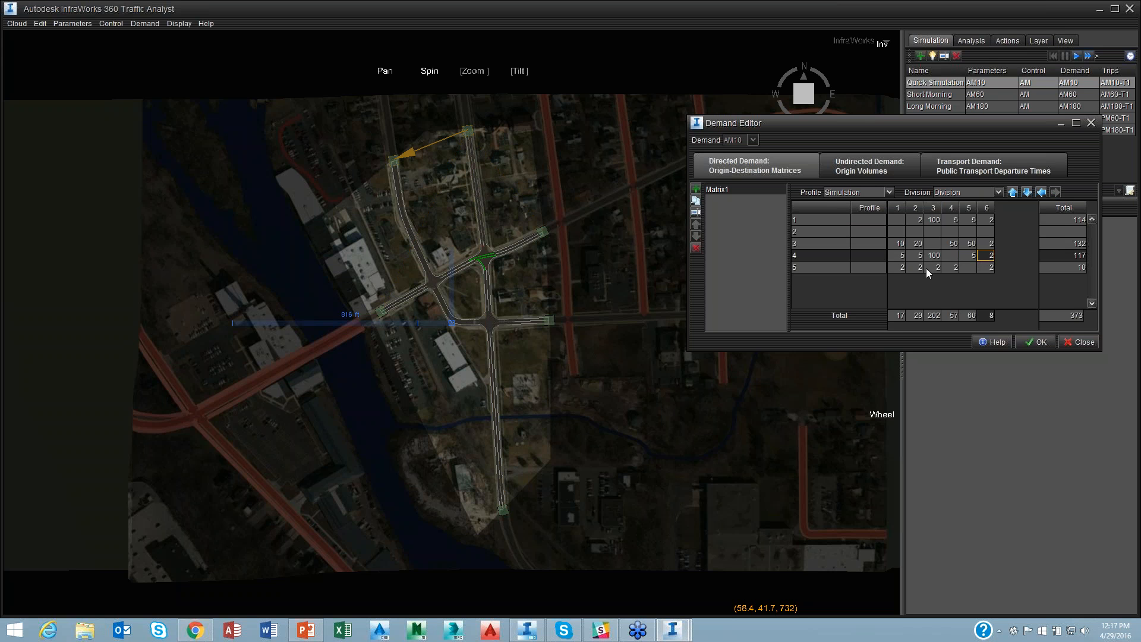
# Set trips from origin zone 5 to 100 for zone 3 and 5 each for zones 1, 2 and 4, and accept the demand matrix
pyautogui.click(900, 268)
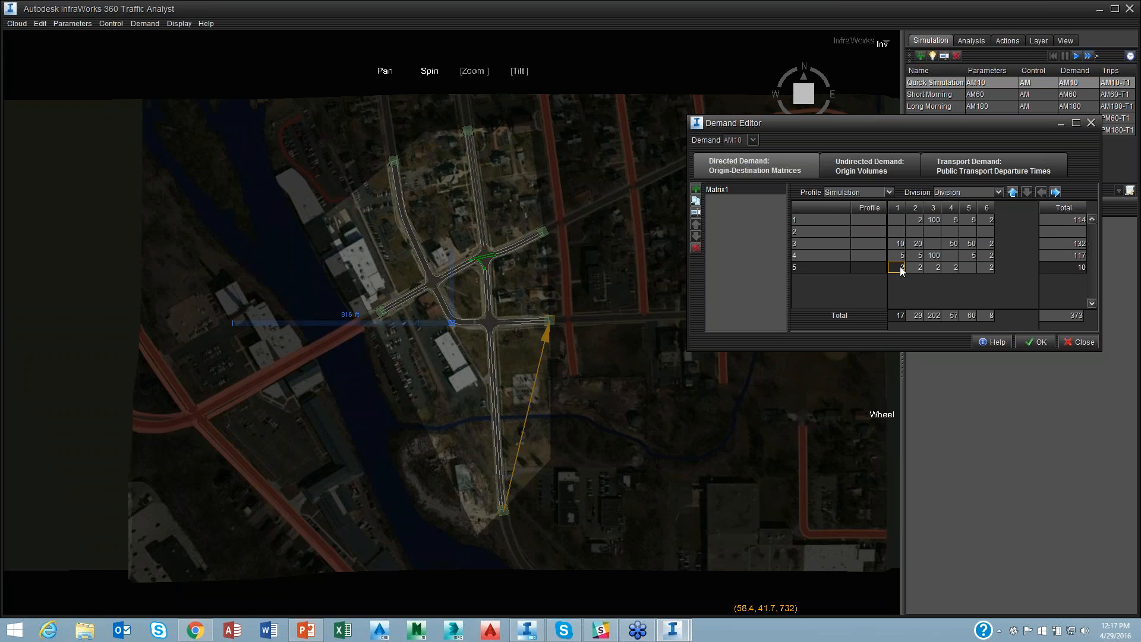
pyautogui.write('5')
pyautogui.click(919, 268)
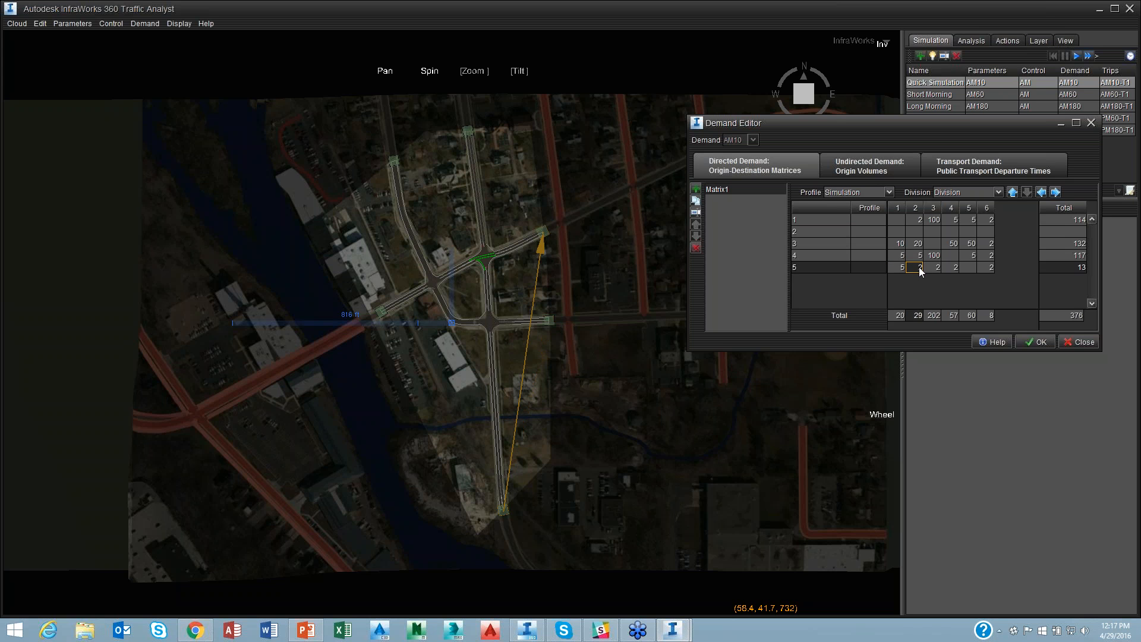
pyautogui.write('5')
pyautogui.click(935, 269)
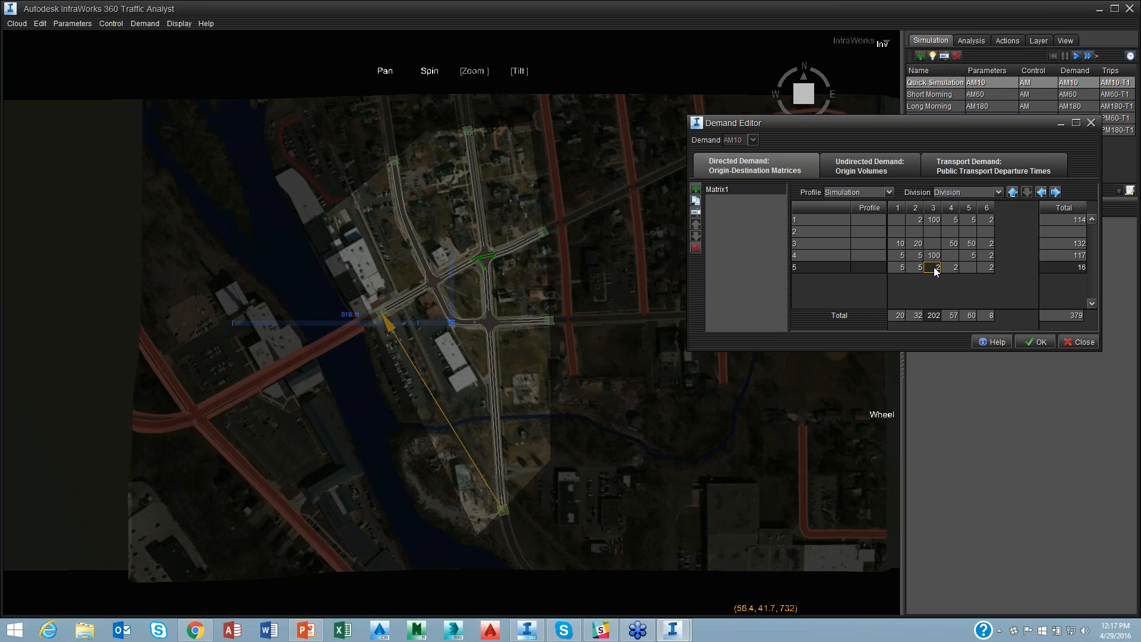
pyautogui.write('100')
pyautogui.click(949, 267)
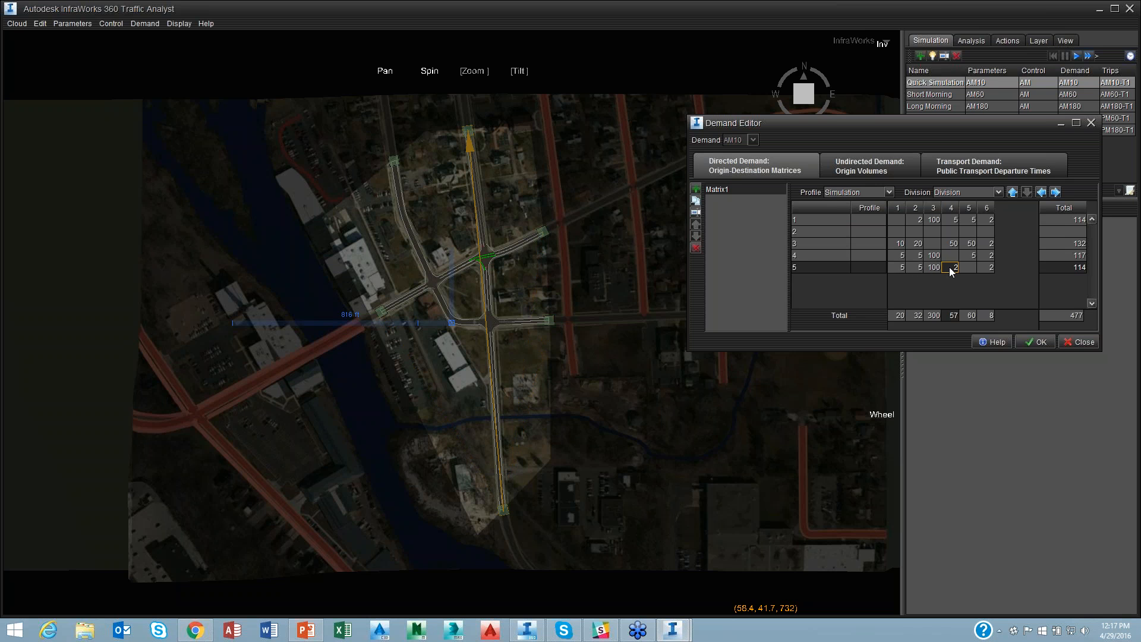
pyautogui.click(986, 269)
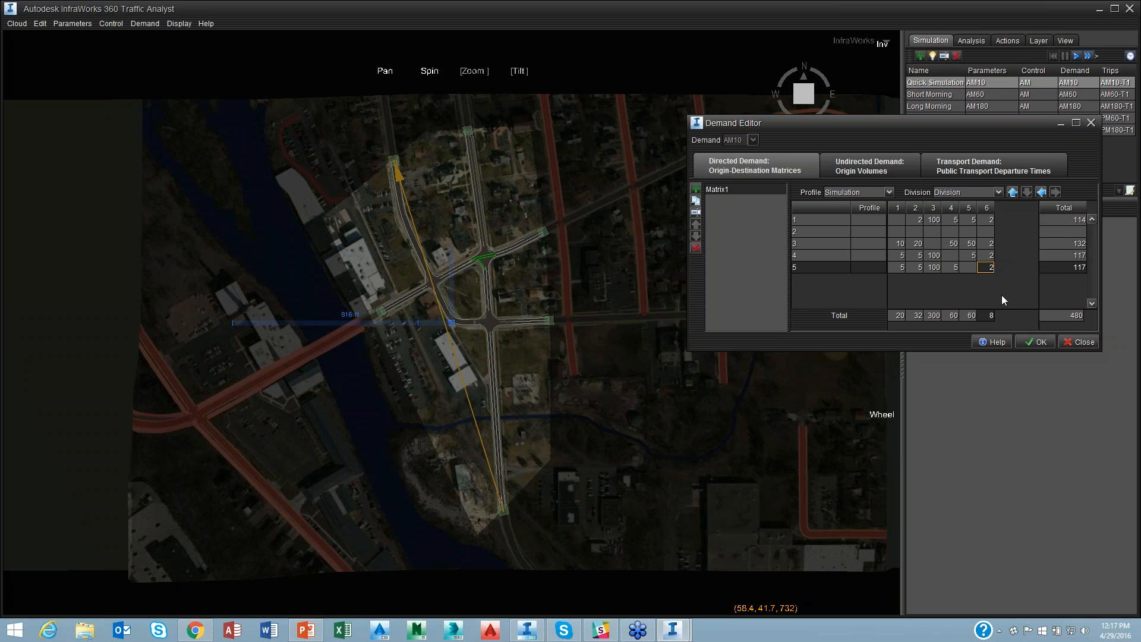
pyautogui.click(1031, 344)
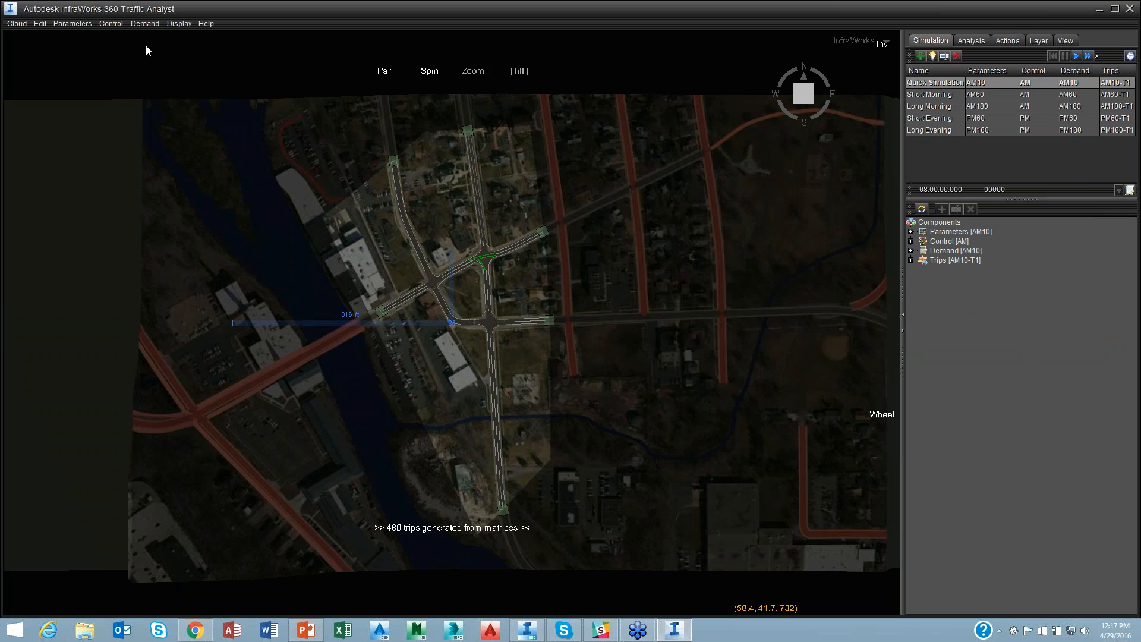
# Open the intersection control settings, move the dialog clear of the road network, and display Intersection 1's turns
pyautogui.click(116, 25)
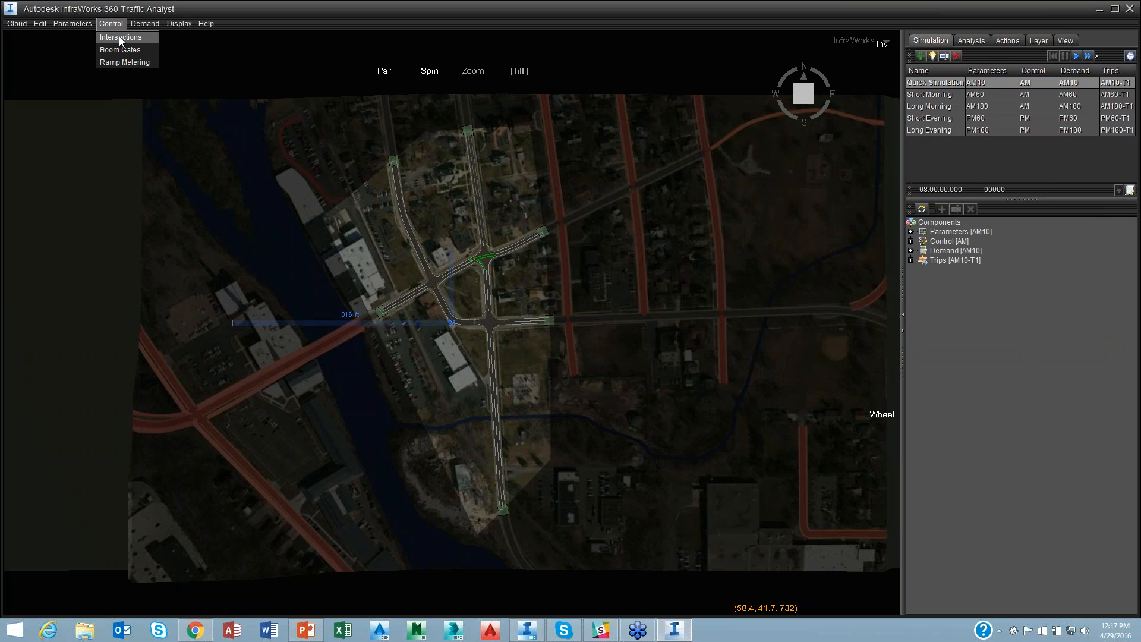
pyautogui.click(119, 37)
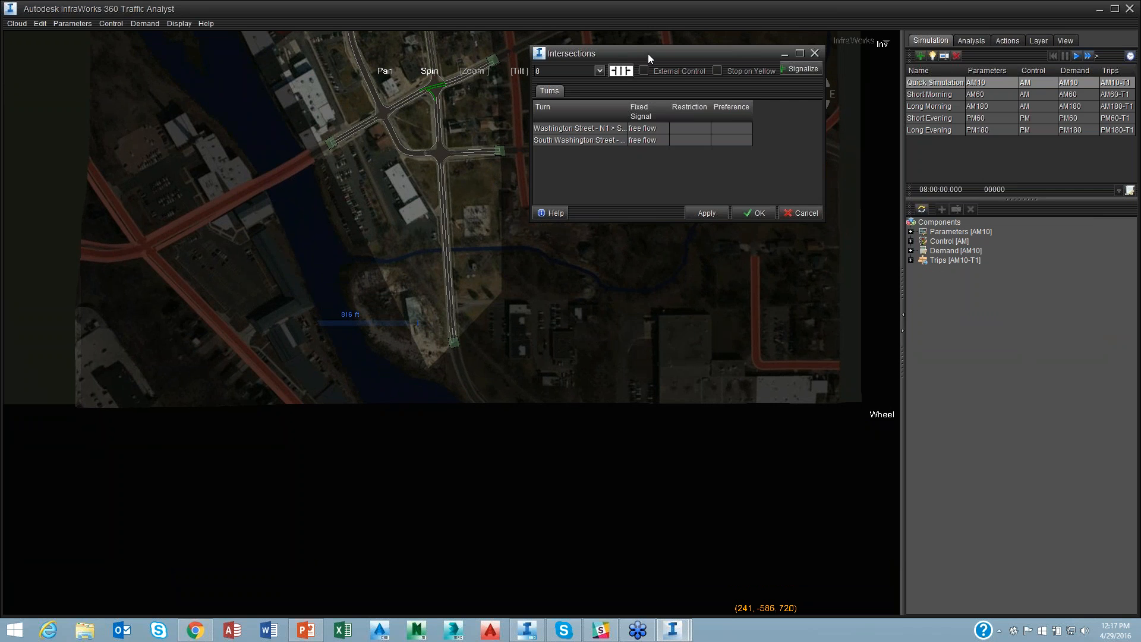
pyautogui.moveTo(654, 56); pyautogui.dragTo(719, 120)
pyautogui.click(665, 135)
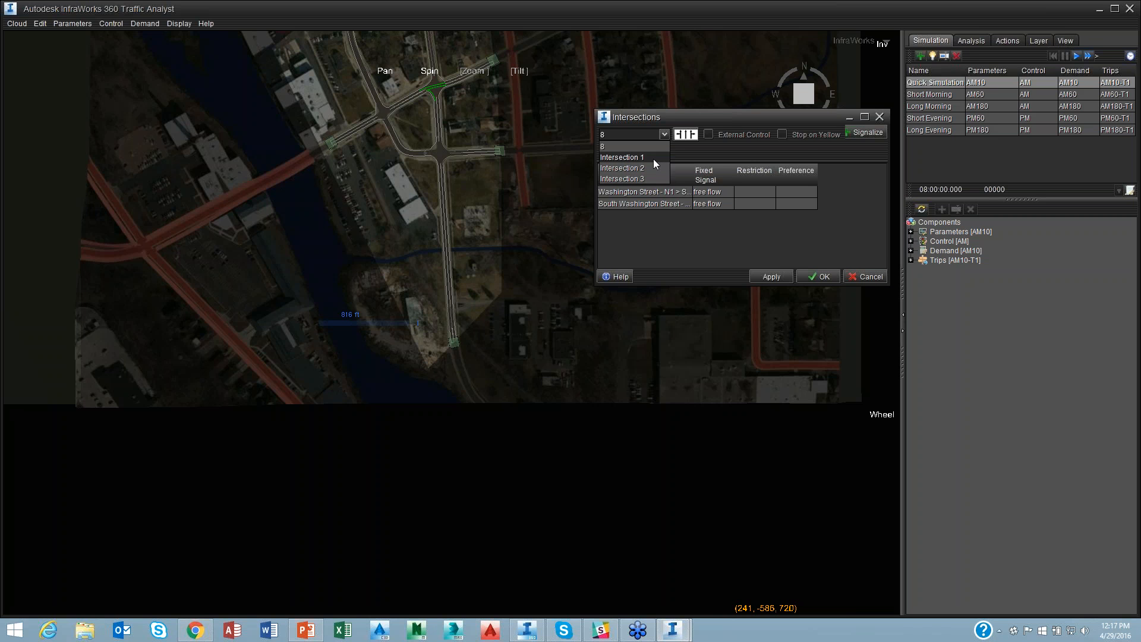
pyautogui.click(654, 159)
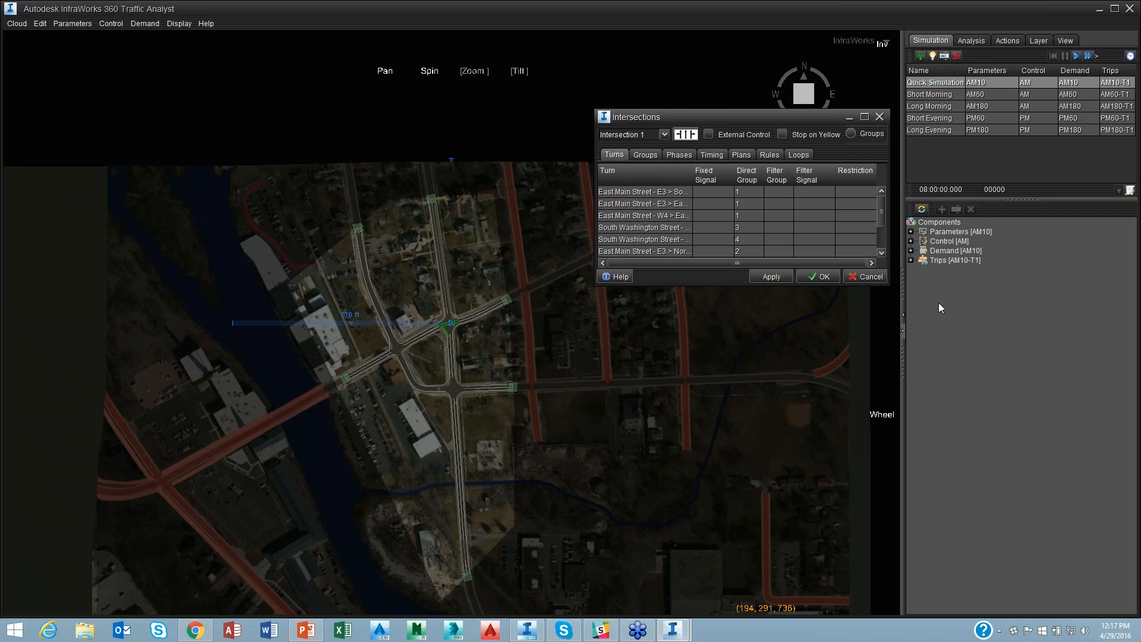
# Hide the Images layer to leave only the road network displayed, and focus on the intersection at South Washington and Spring Streets
pyautogui.click(1040, 40)
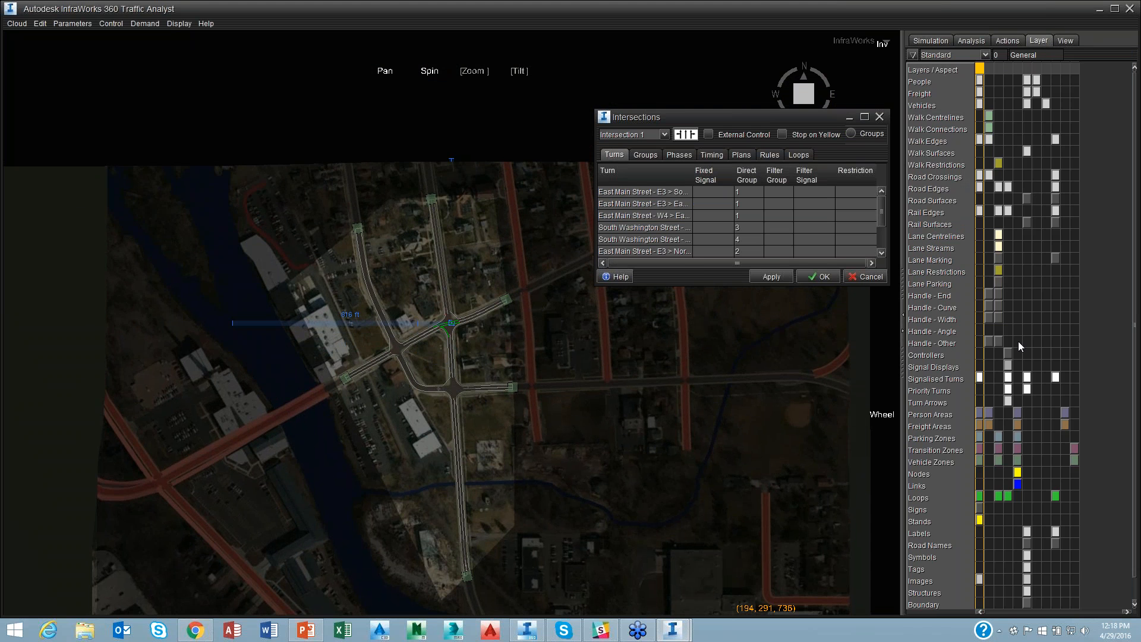
pyautogui.click(980, 579)
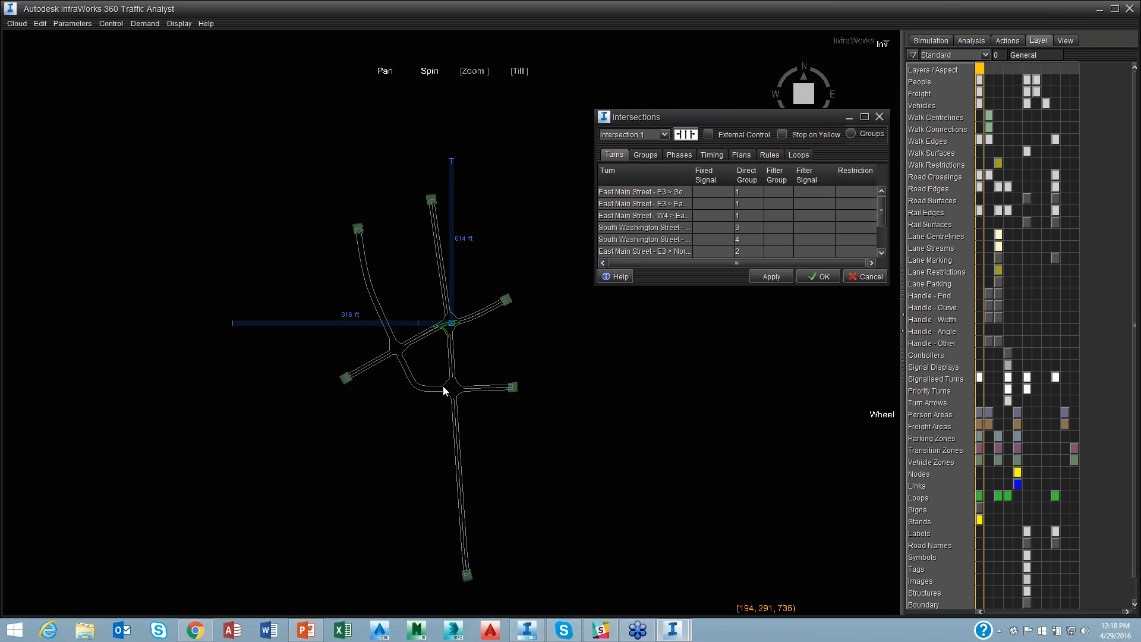
pyautogui.scroll(5, 450, 390)
pyautogui.scroll(3, 453, 396)
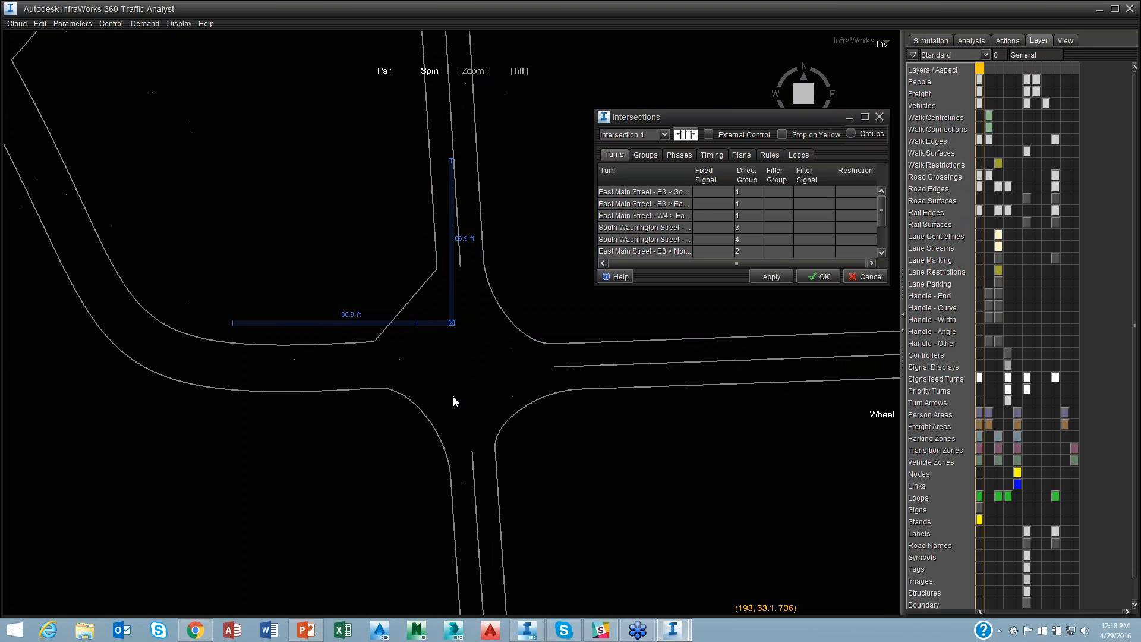
# Review Intersections 2, 3 and 8 in the intersection control settings, and return to Intersection 1 to compare their turn controls
pyautogui.click(665, 134)
pyautogui.click(651, 157)
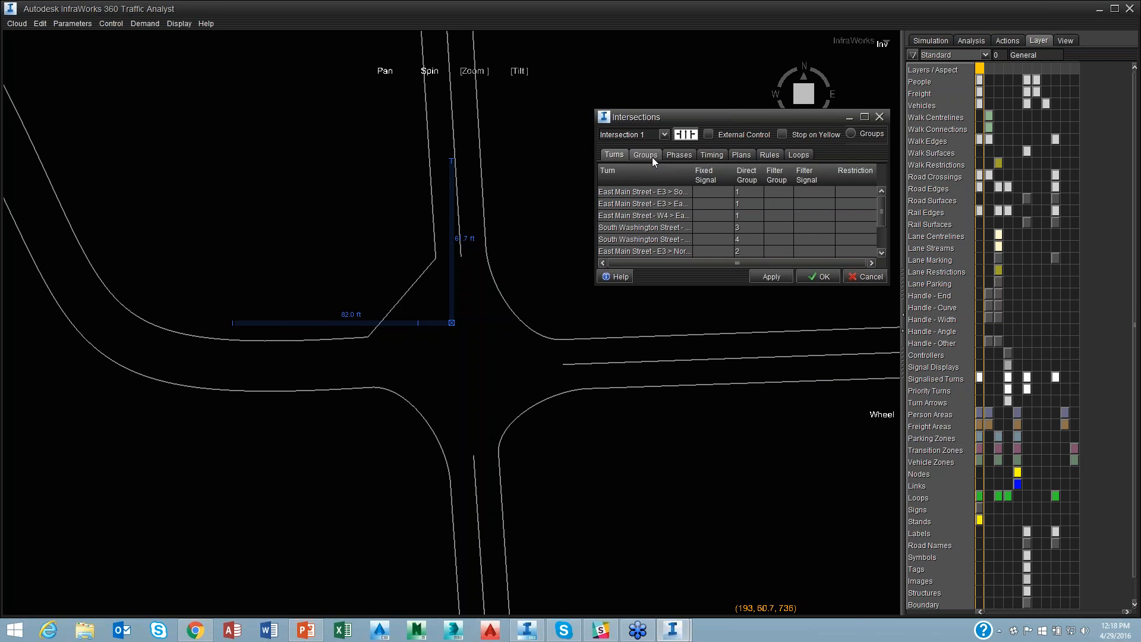
pyautogui.click(665, 136)
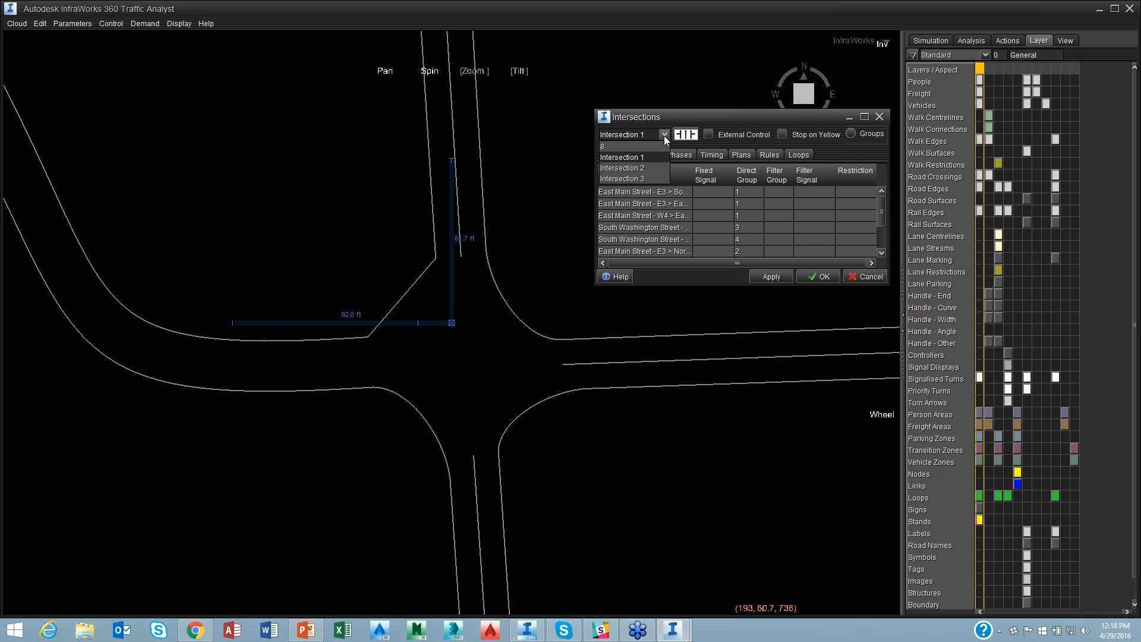
pyautogui.click(657, 169)
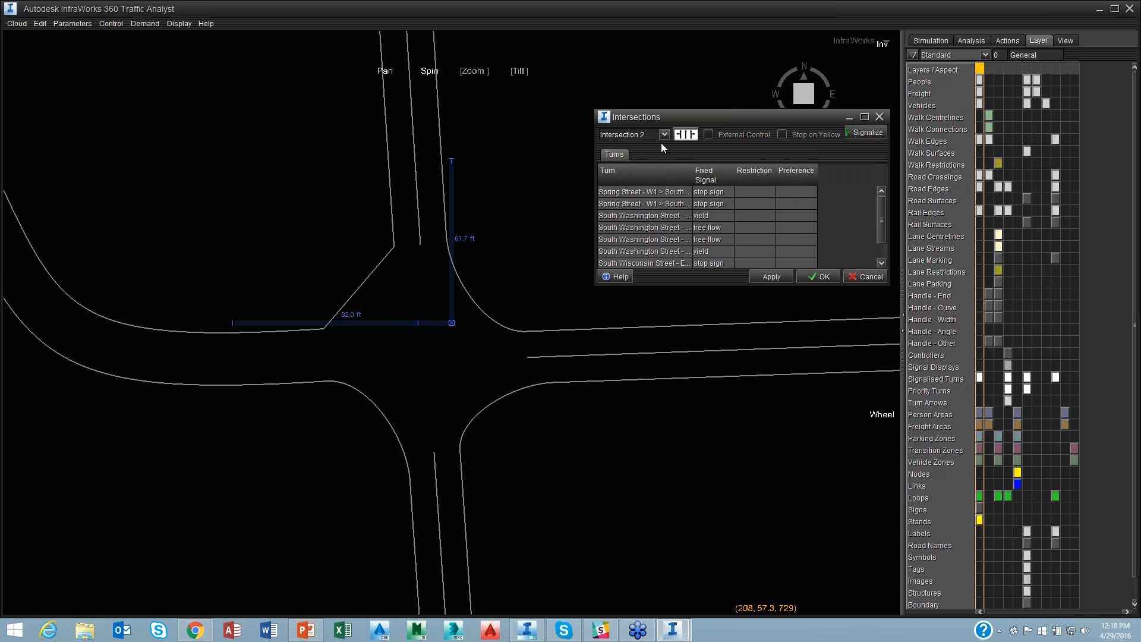
pyautogui.click(663, 135)
pyautogui.click(649, 180)
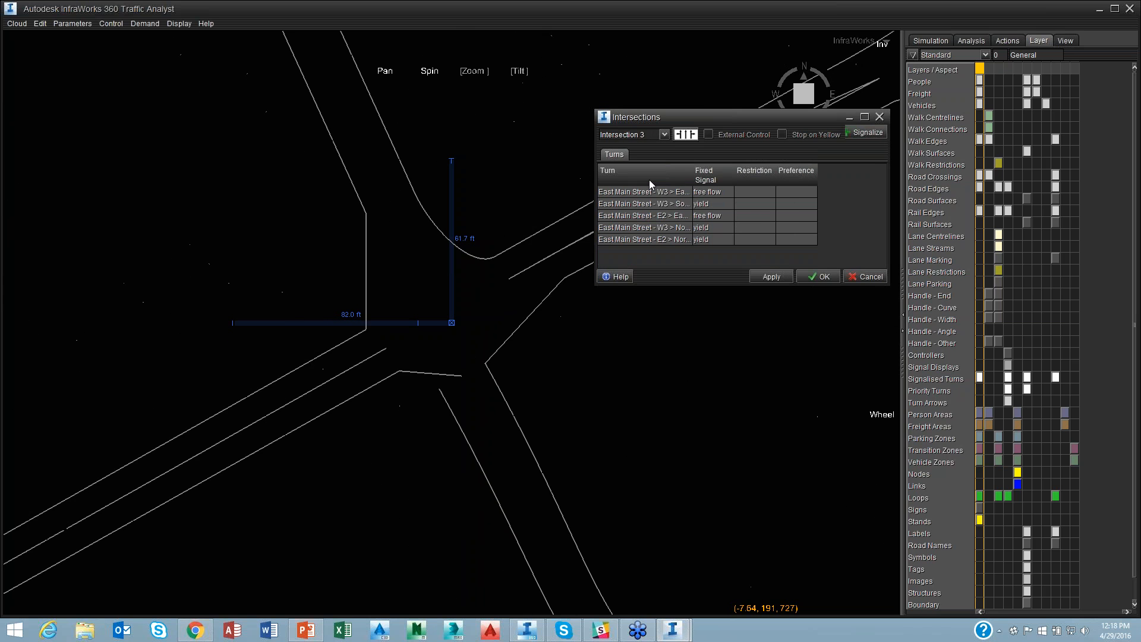
pyautogui.click(663, 134)
pyautogui.click(649, 145)
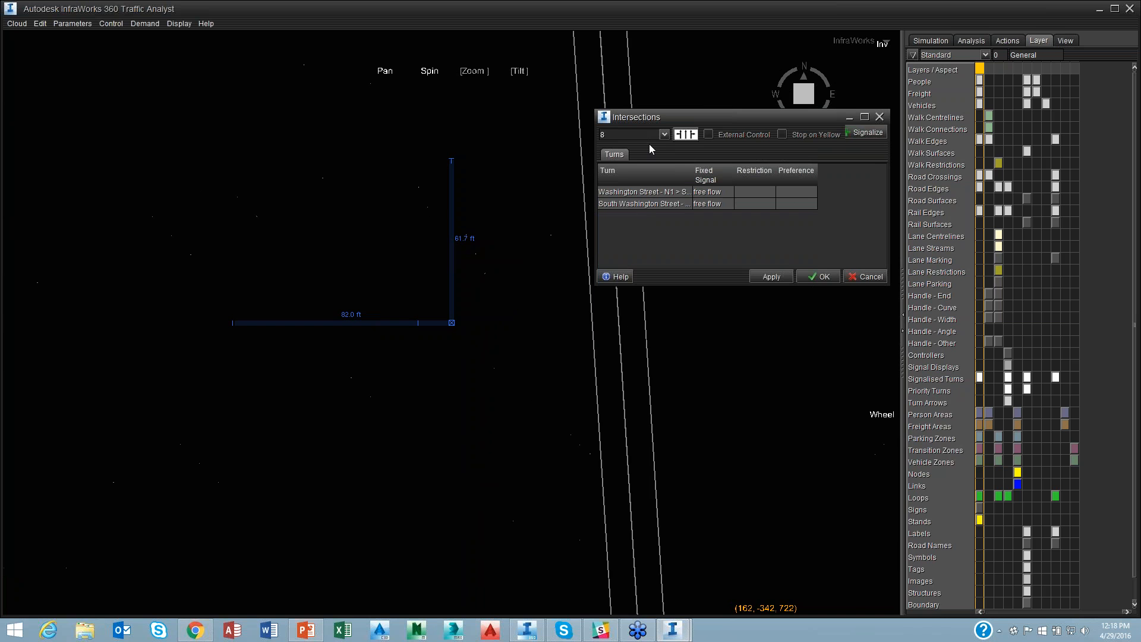
pyautogui.click(666, 134)
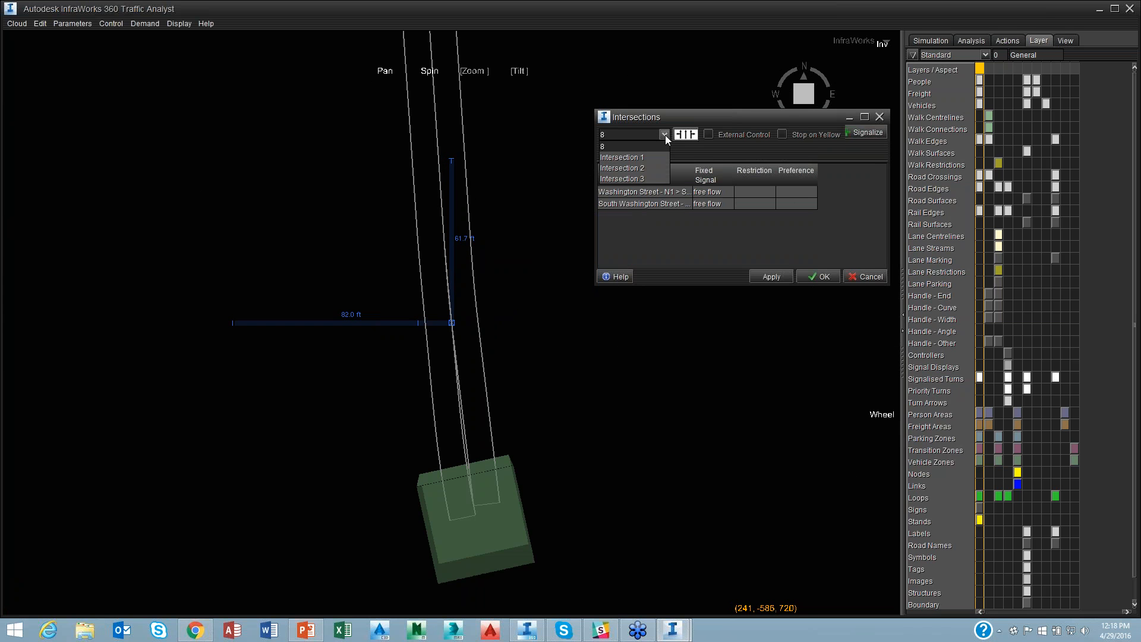
pyautogui.click(655, 156)
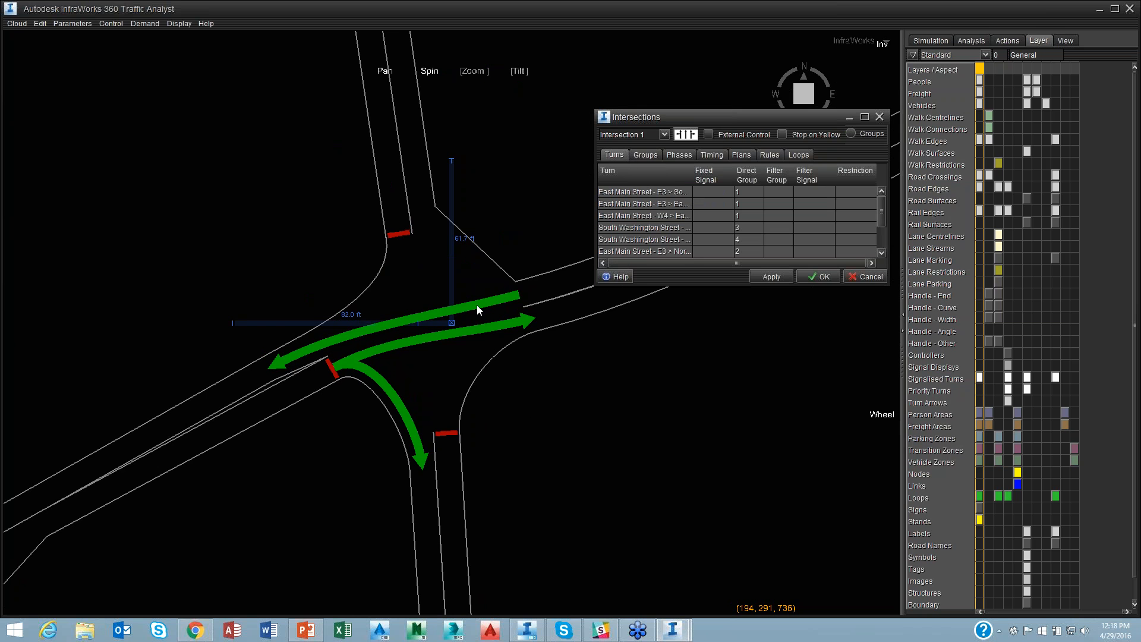
# For Intersection 2, set the fixed signal of the northbound South Washington Street right turn to free flow
pyautogui.click(663, 133)
pyautogui.click(648, 166)
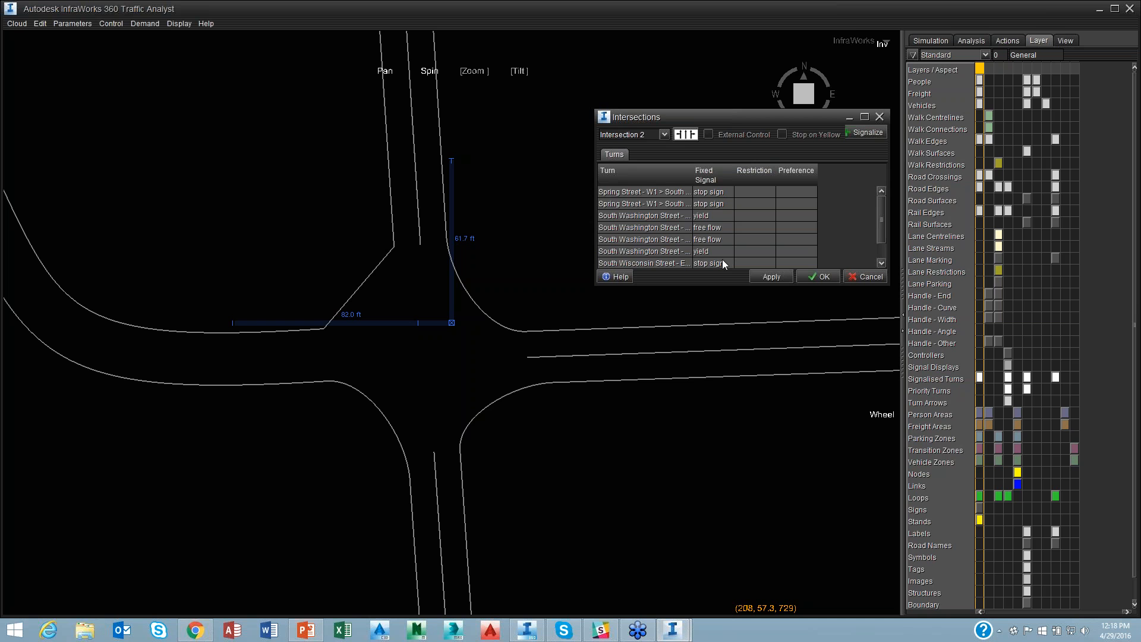
pyautogui.click(676, 190)
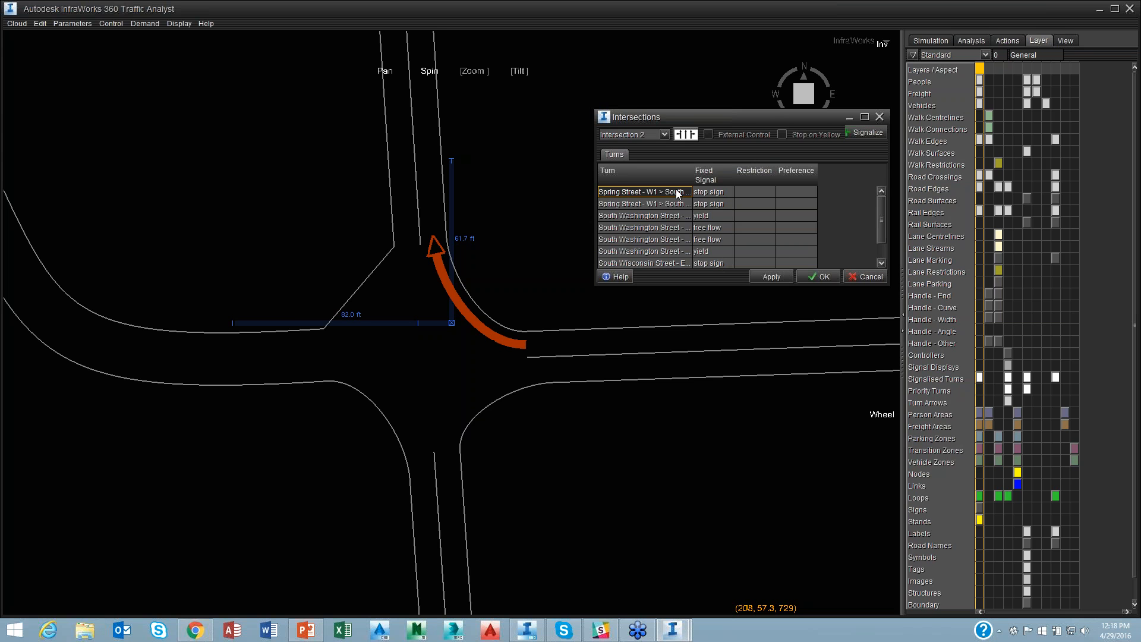
pyautogui.click(677, 203)
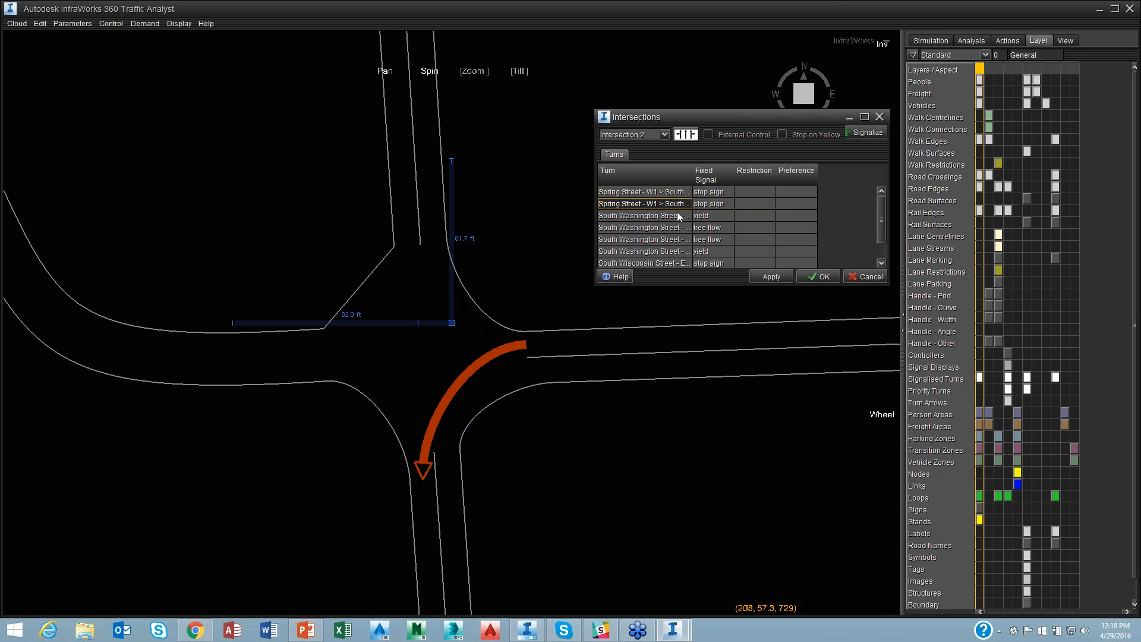
pyautogui.click(678, 216)
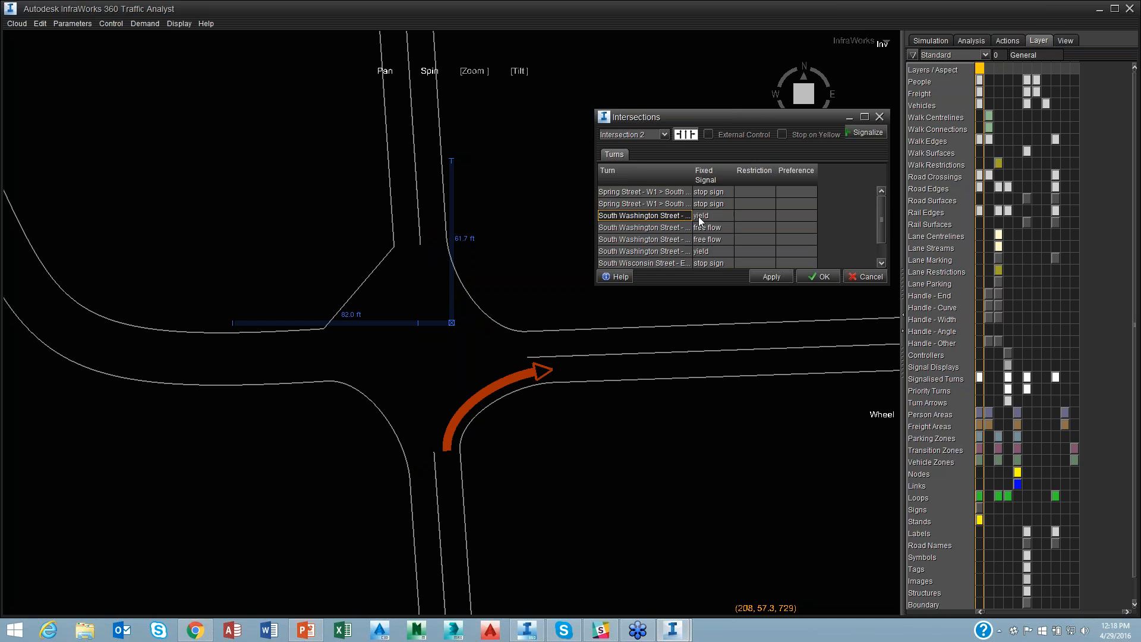
pyautogui.click(701, 219)
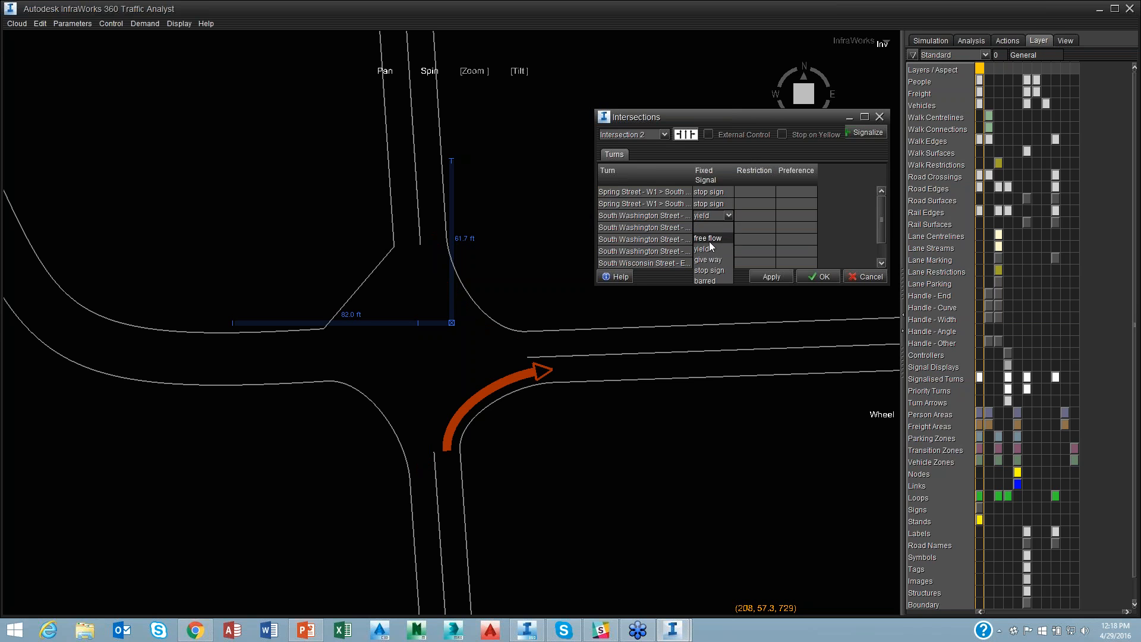
pyautogui.click(708, 238)
# Examine the remaining South Washington Street and South Wisconsin Street turns at Intersection 2 on the road layout
pyautogui.click(642, 227)
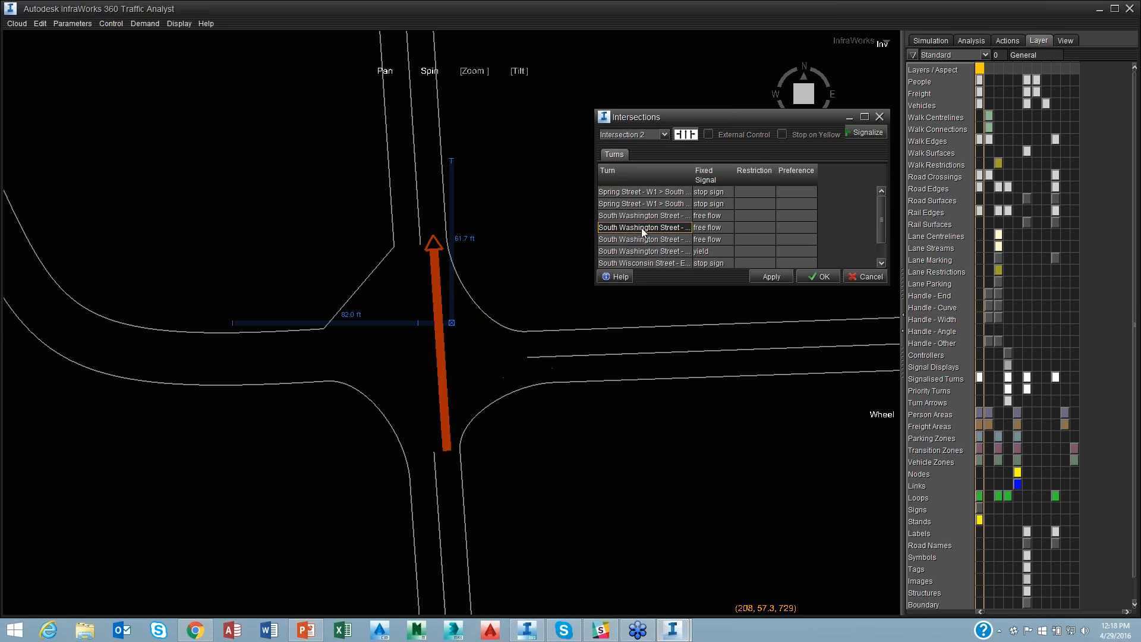
pyautogui.click(642, 239)
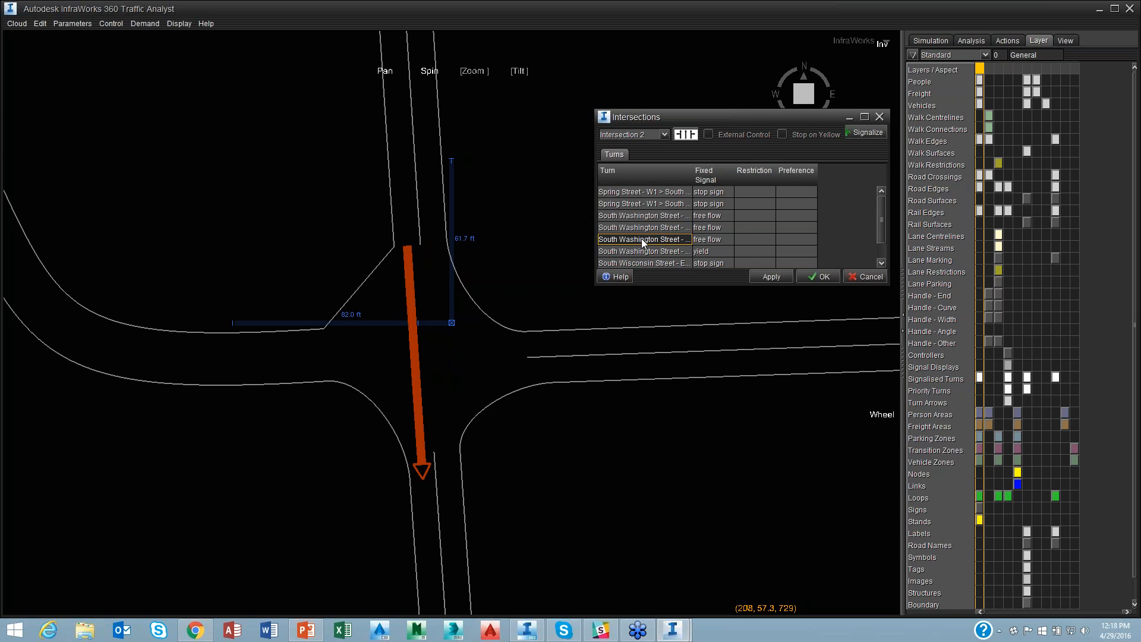
pyautogui.click(645, 251)
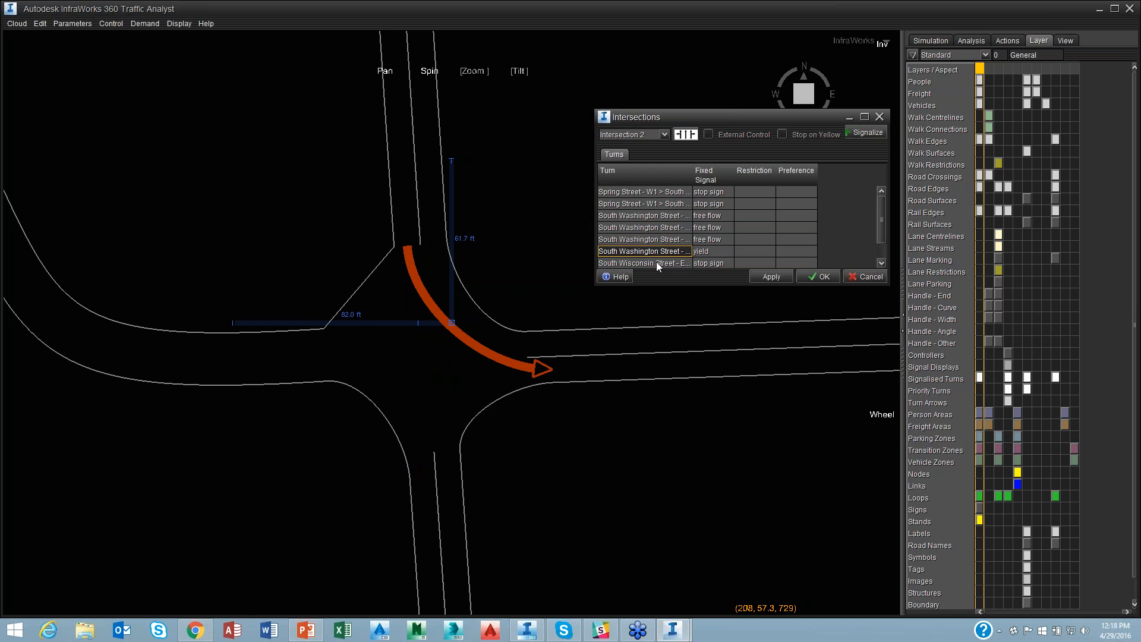
pyautogui.click(656, 263)
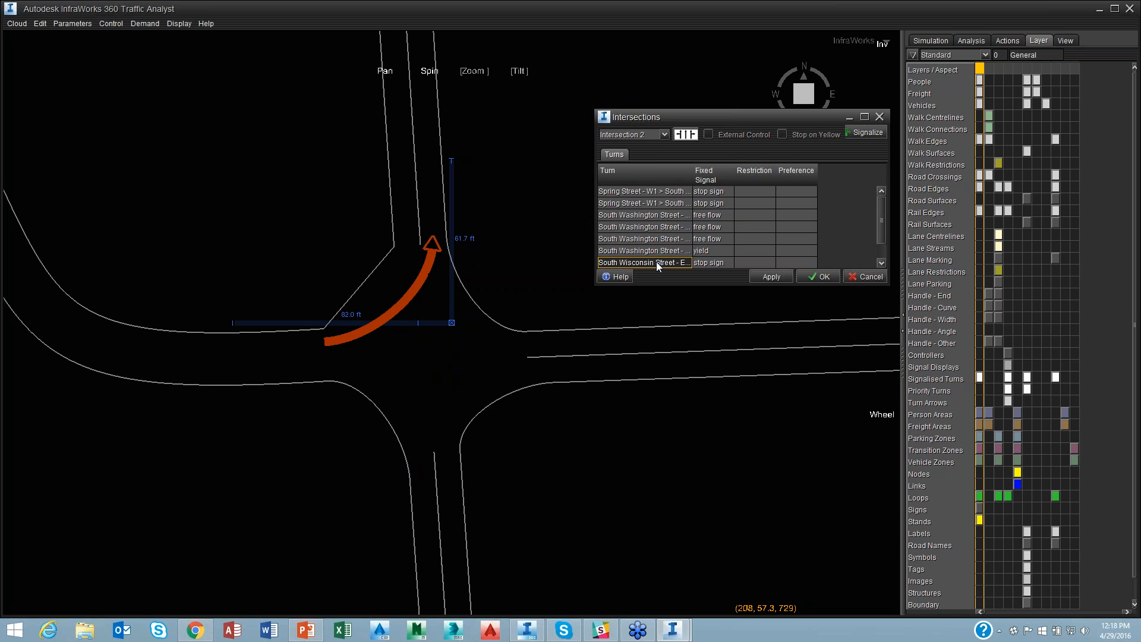
pyautogui.moveTo(880, 226); pyautogui.dragTo(865, 250)
pyautogui.click(666, 250)
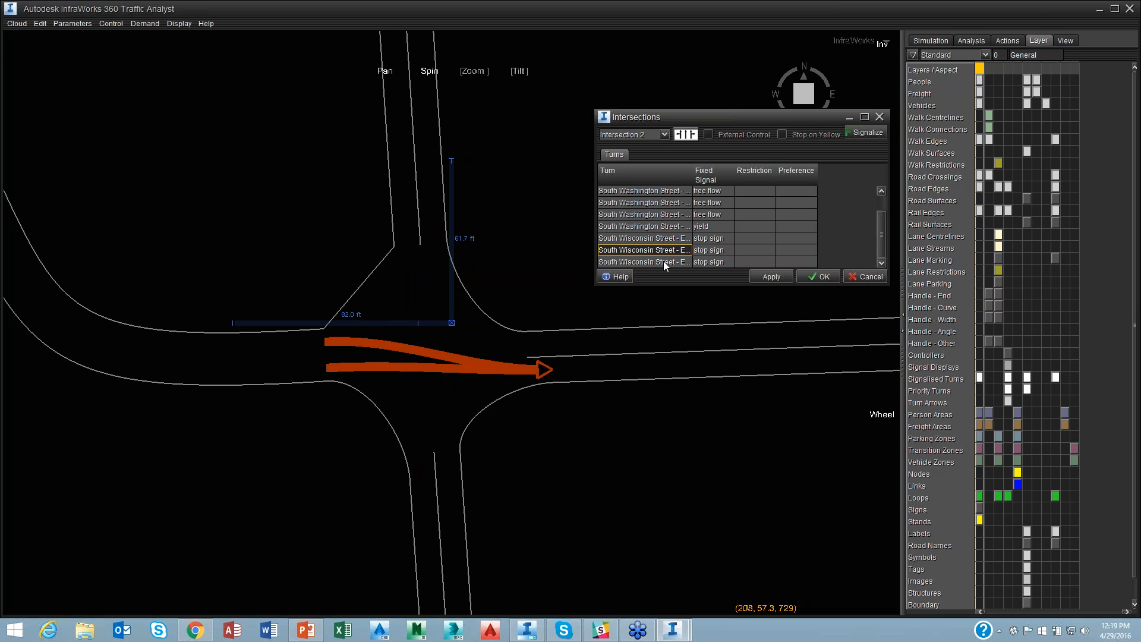
pyautogui.click(663, 261)
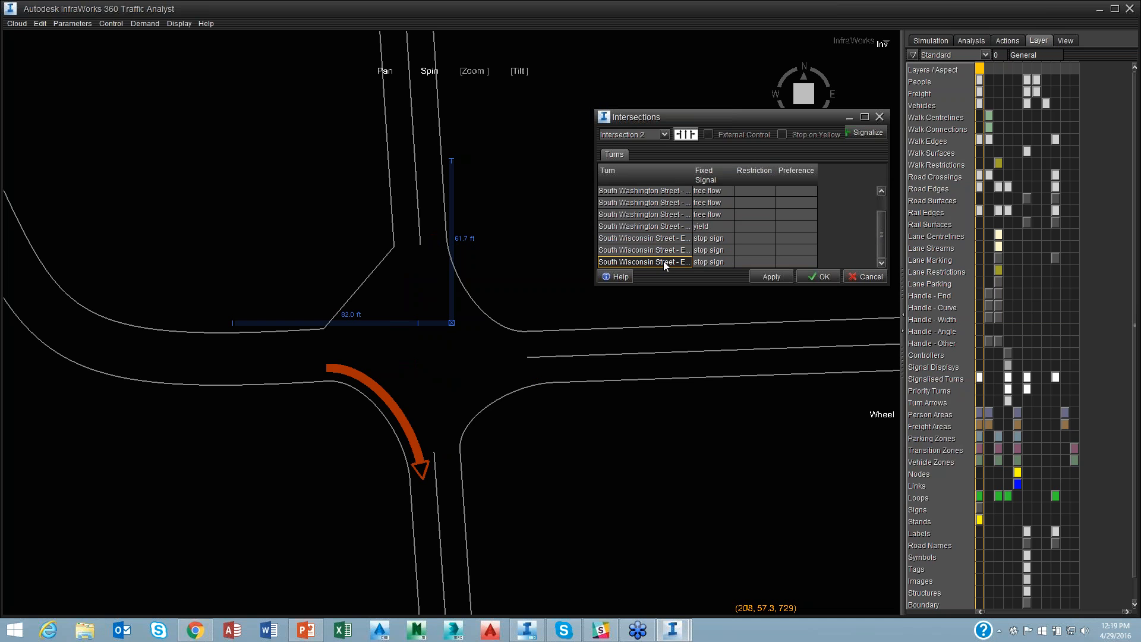
# For Intersection 1, set the fixed signal of the East Main Street E3 right turn toward the south to free flow
pyautogui.click(664, 134)
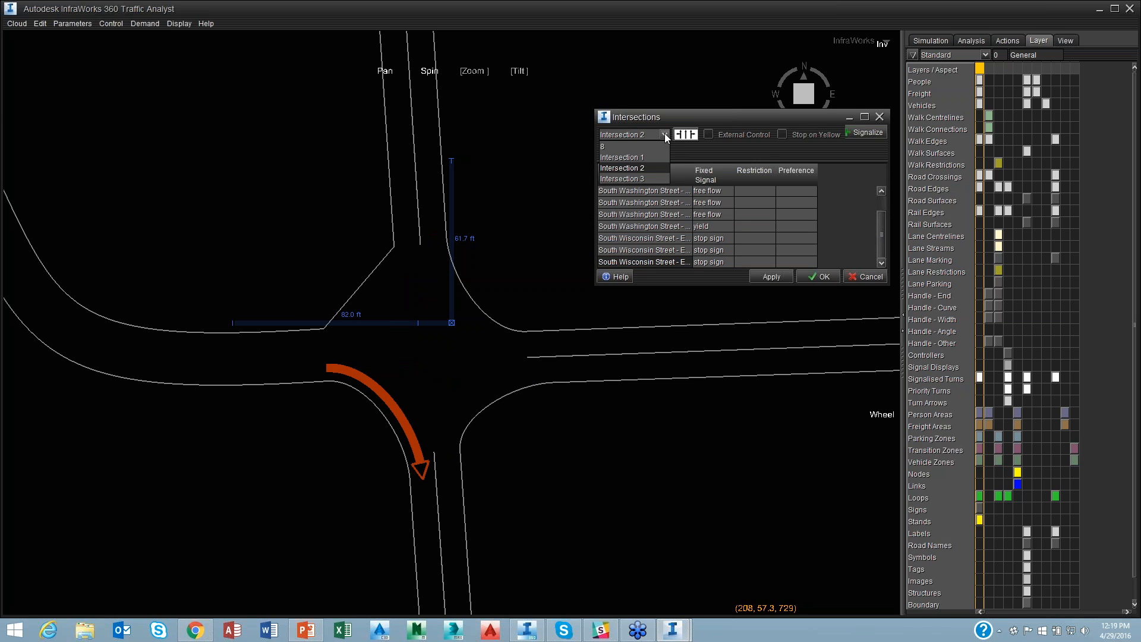
pyautogui.click(649, 159)
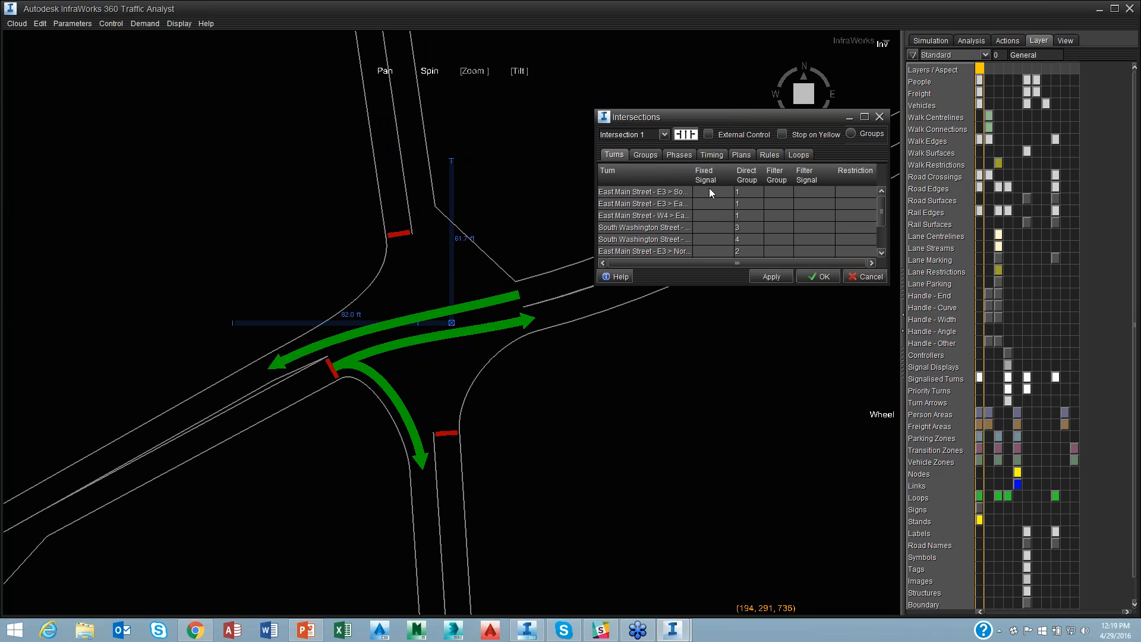
pyautogui.click(679, 191)
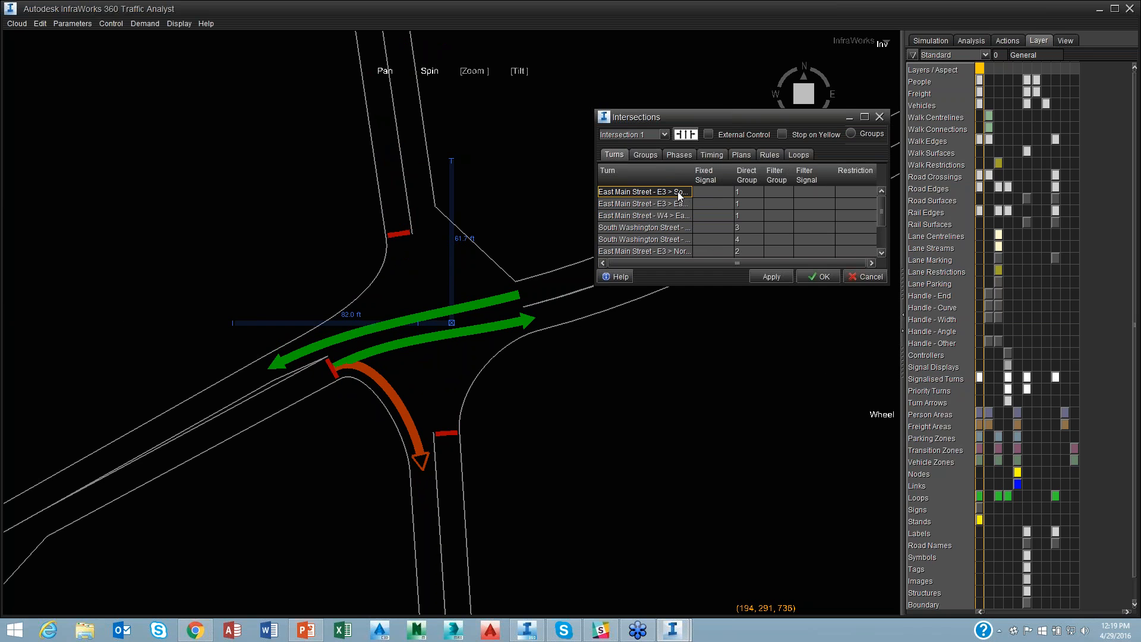
pyautogui.click(708, 191)
pyautogui.click(714, 215)
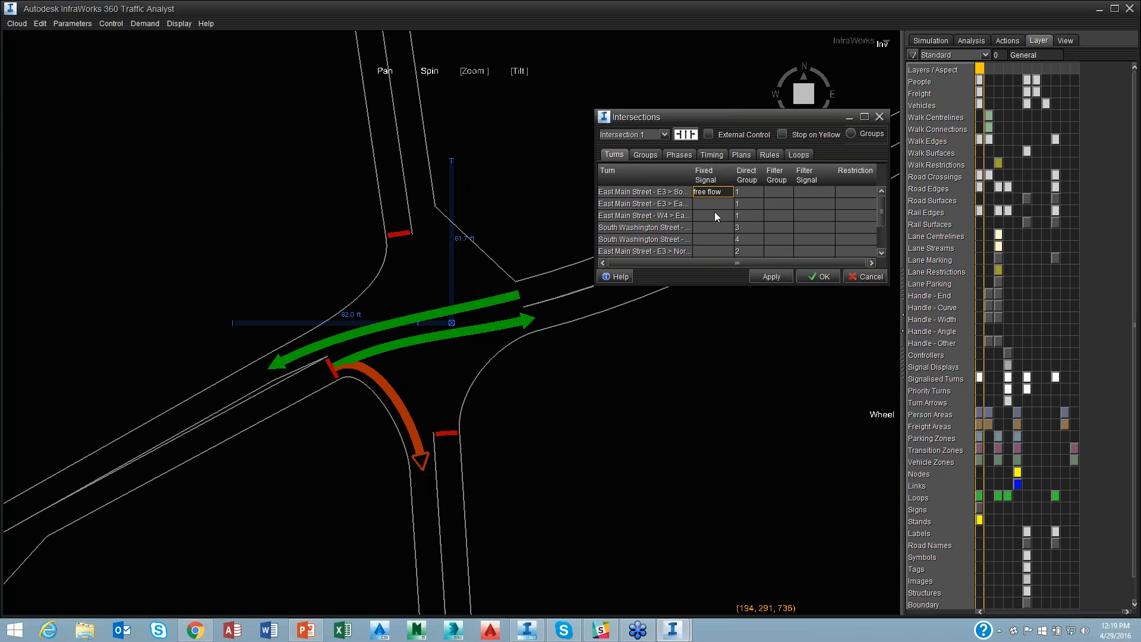
# Set the fixed signals of the East Main Street E3 and W4 through movements at Intersection 1 to free flow
pyautogui.click(671, 204)
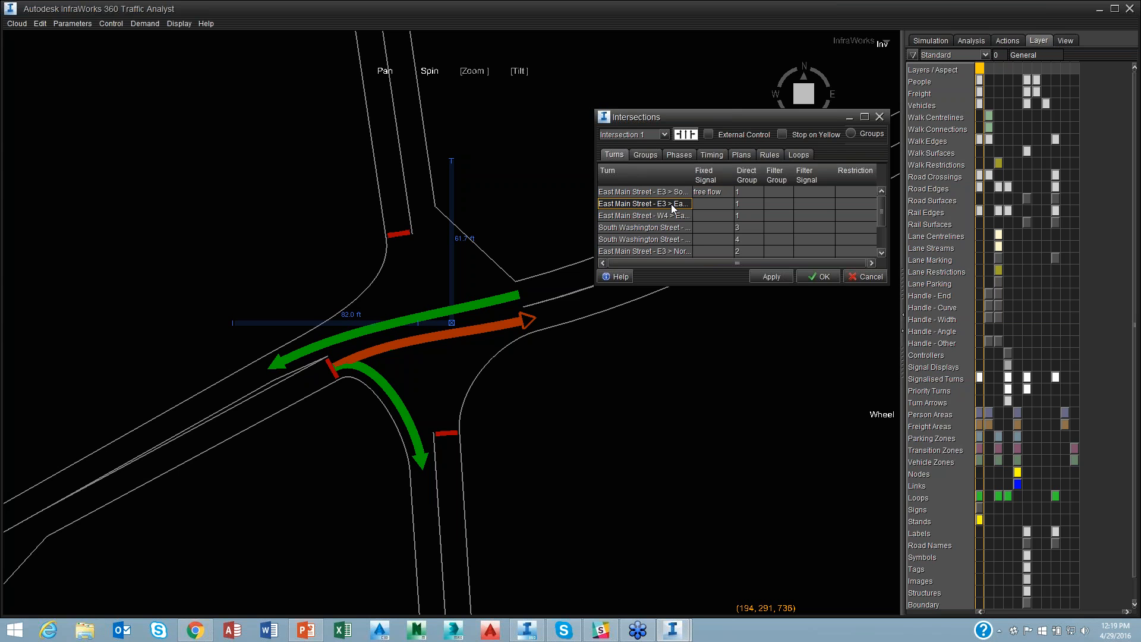
pyautogui.click(708, 203)
pyautogui.click(710, 226)
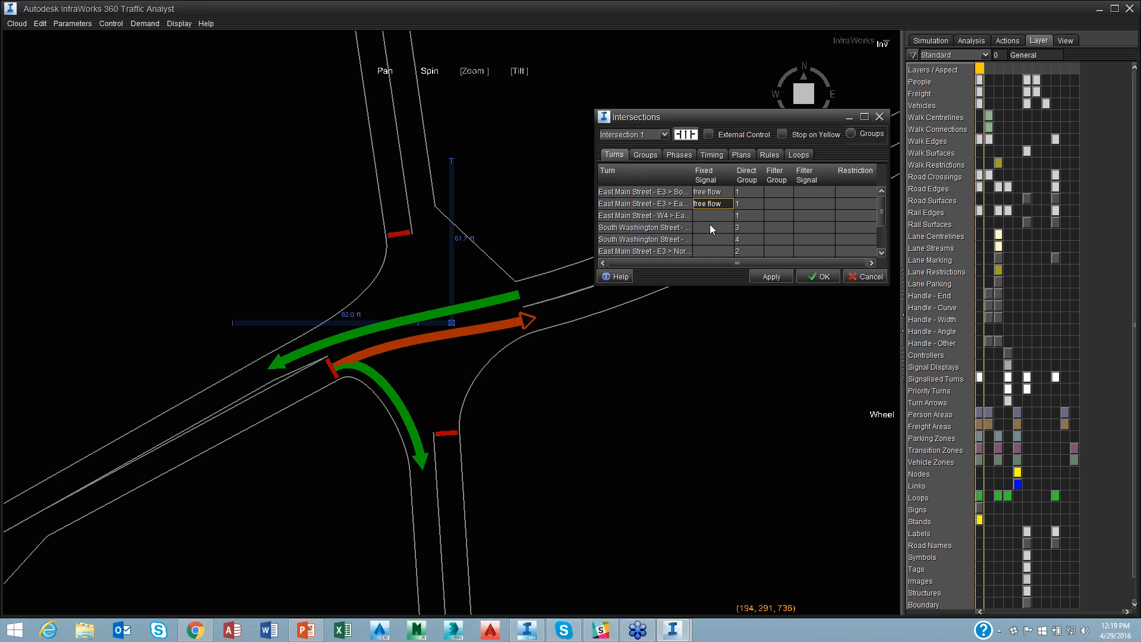
pyautogui.click(667, 216)
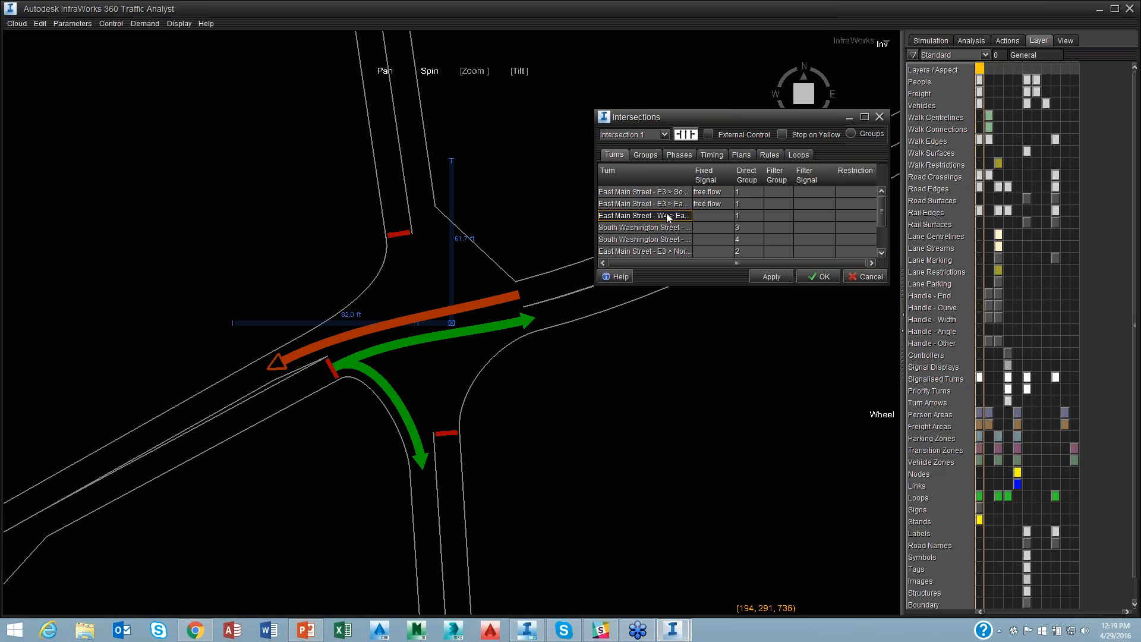
pyautogui.click(698, 214)
pyautogui.click(707, 237)
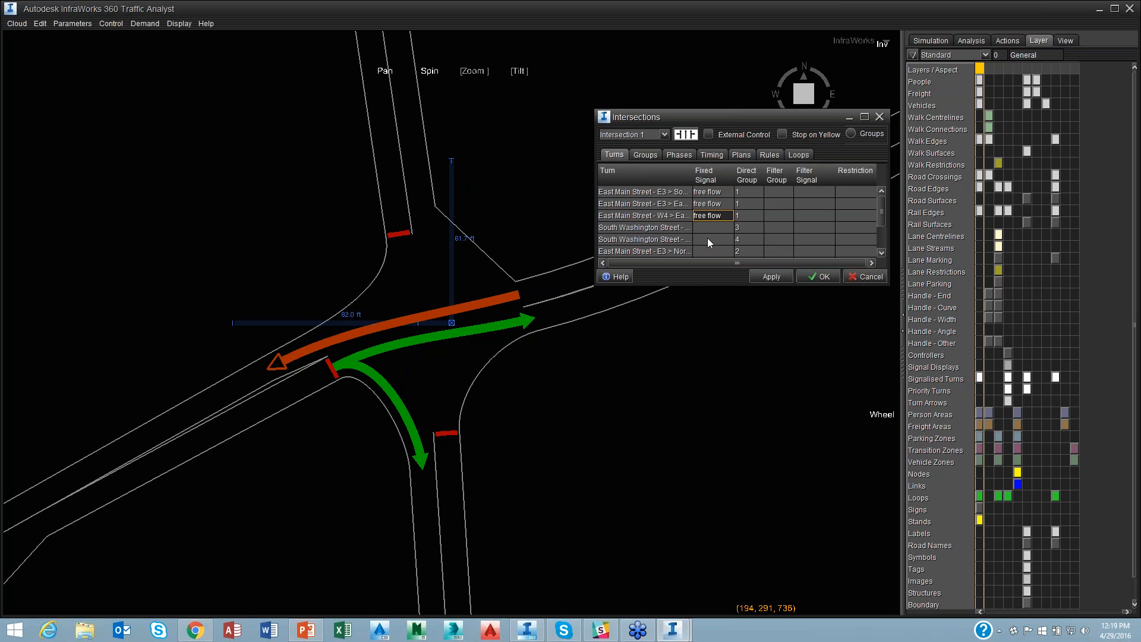
# Set the fixed signals of the northbound South Washington Street right and left turns at Intersection 1 to stop sign
pyautogui.click(669, 229)
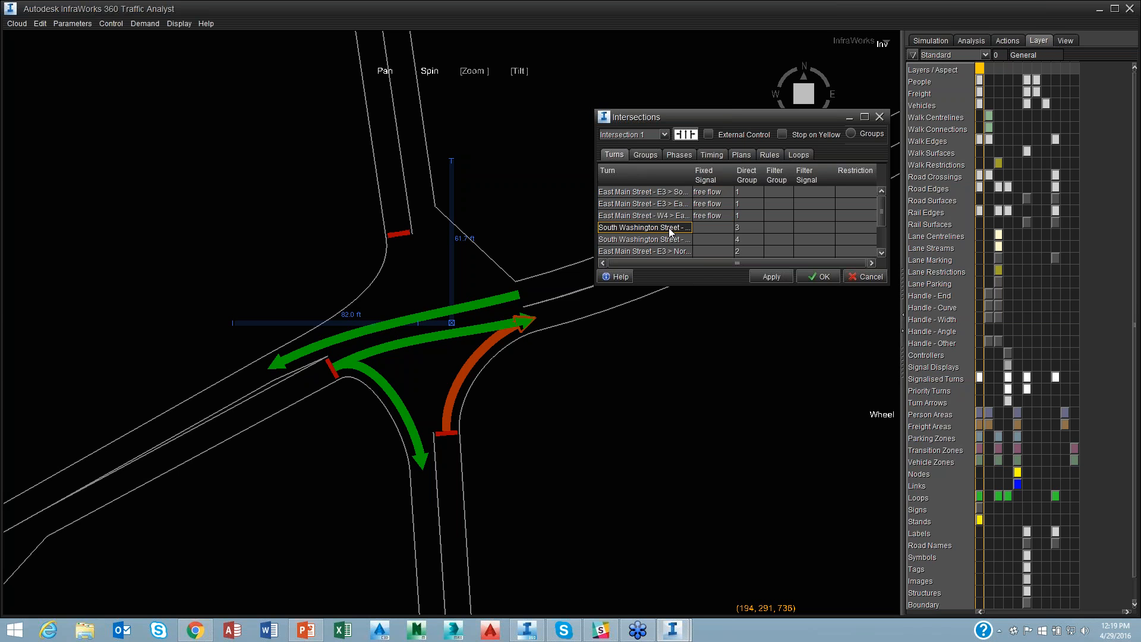
pyautogui.click(700, 228)
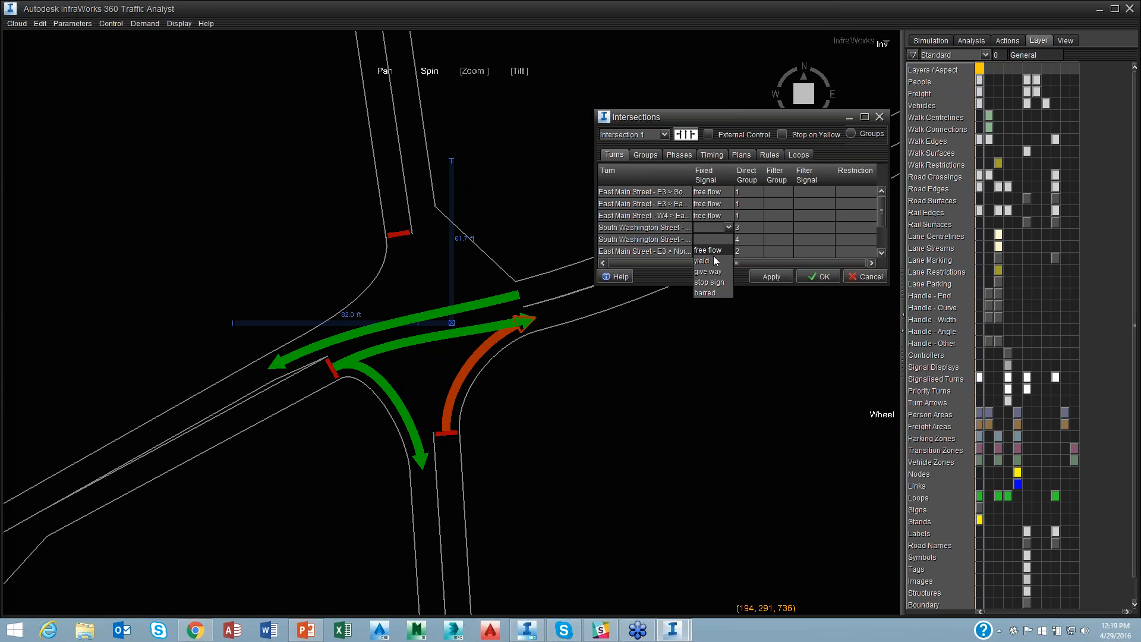
pyautogui.click(718, 281)
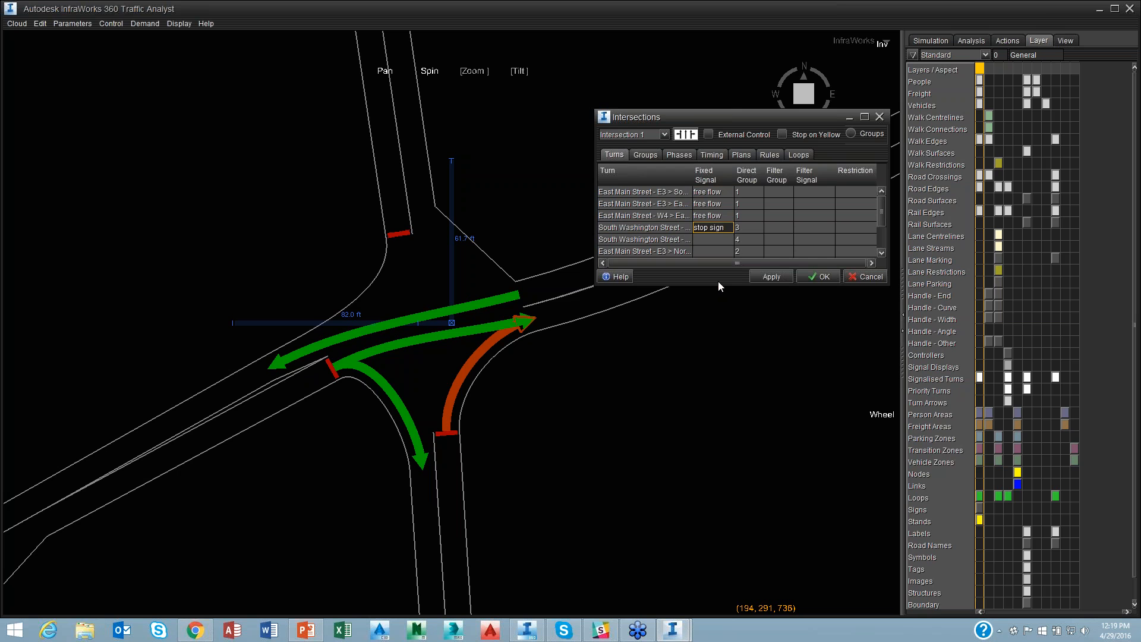
pyautogui.click(677, 240)
pyautogui.click(705, 241)
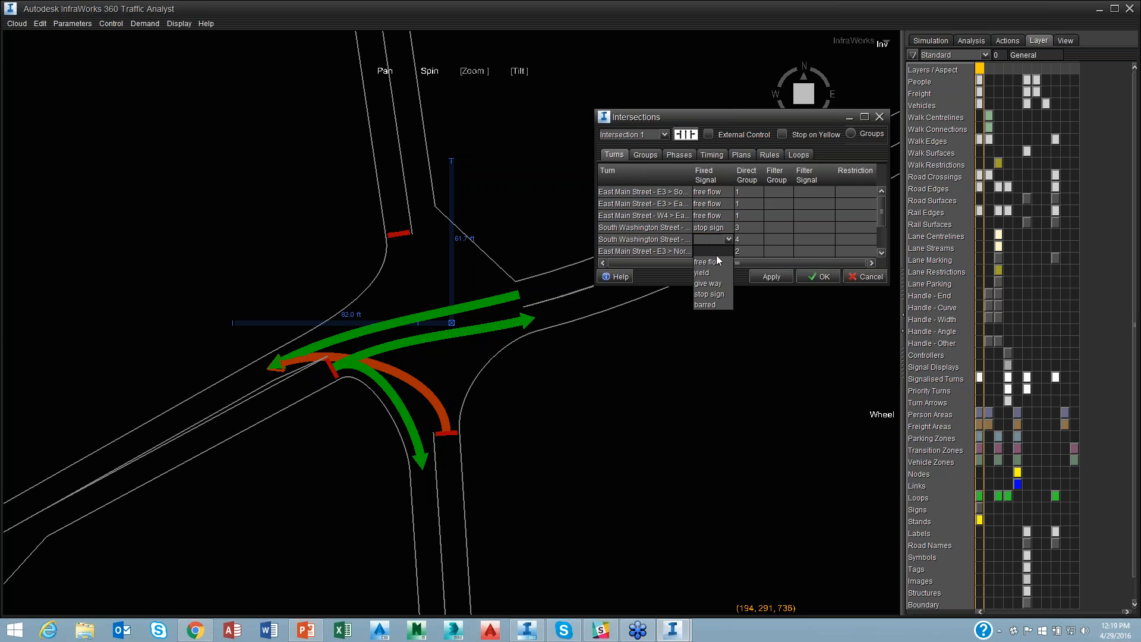
pyautogui.click(716, 294)
# Set the fixed signal of the East Main Street E3 left turn toward the north at Intersection 1 to free flow
pyautogui.click(670, 253)
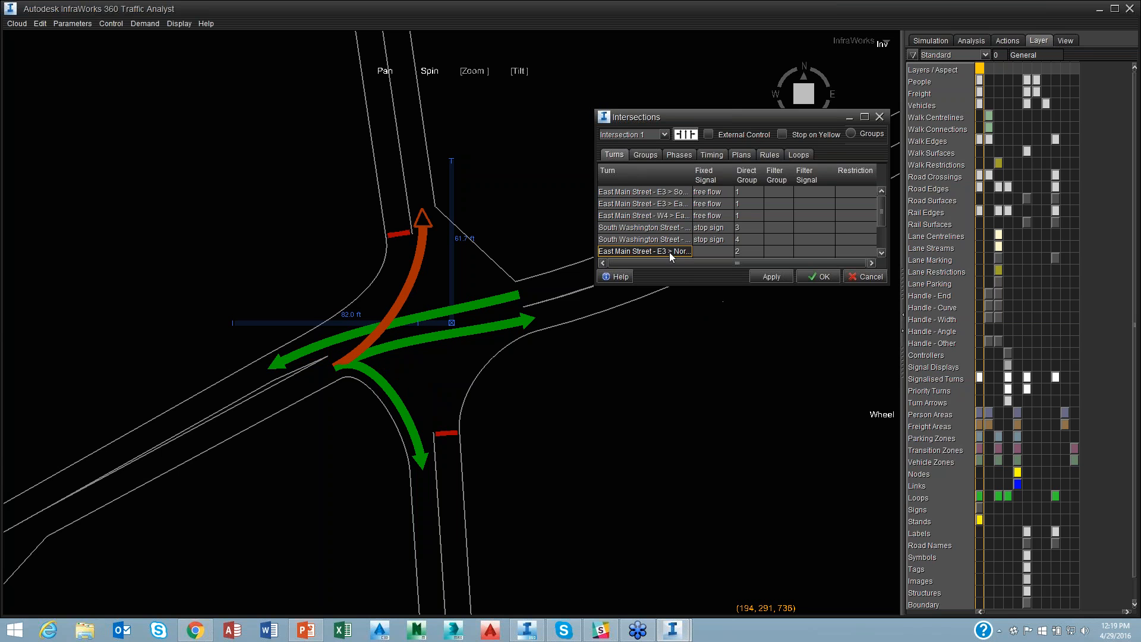
pyautogui.click(704, 251)
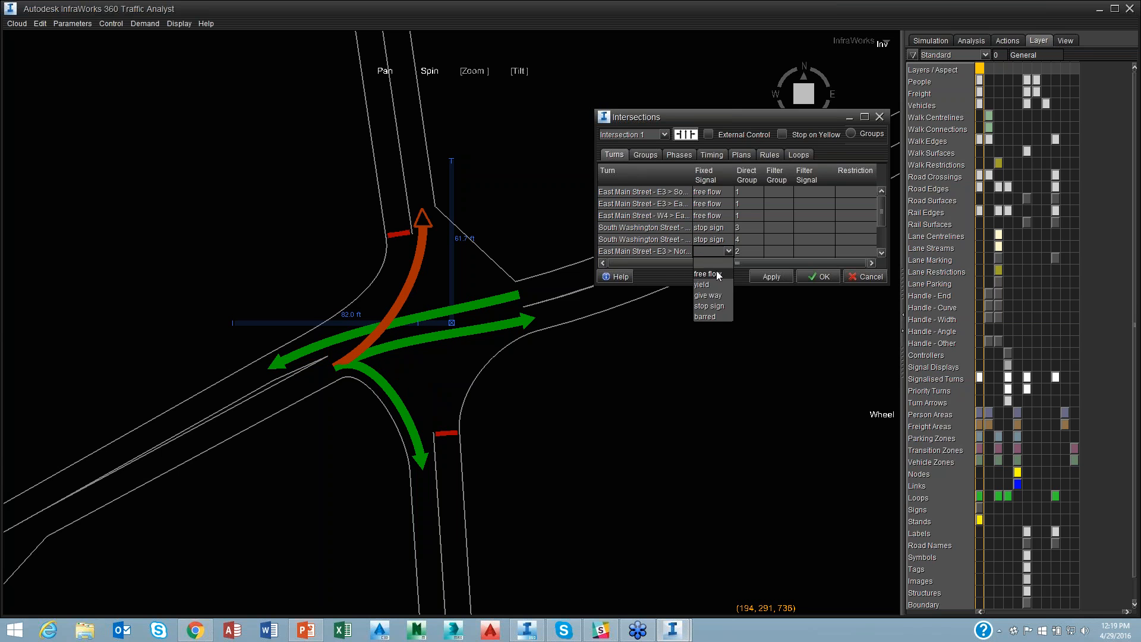
pyautogui.click(716, 270)
# Set the fixed signals of the southbound North Washington Street right and left turns at Intersection 1 to stop sign
pyautogui.moveTo(880, 221); pyautogui.dragTo(884, 246)
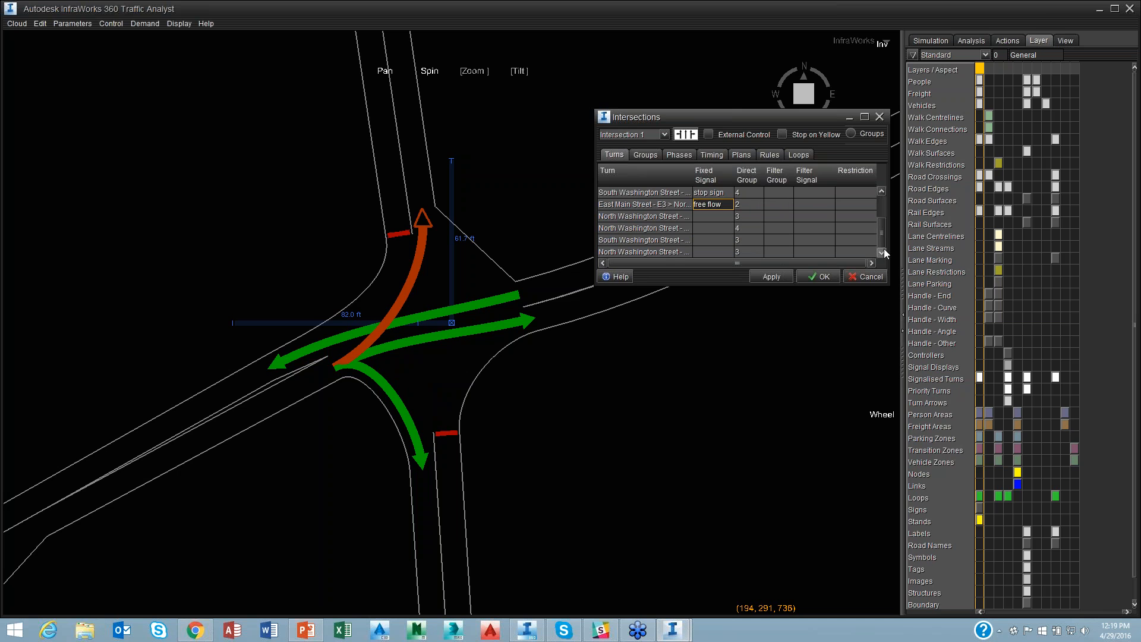
pyautogui.click(686, 216)
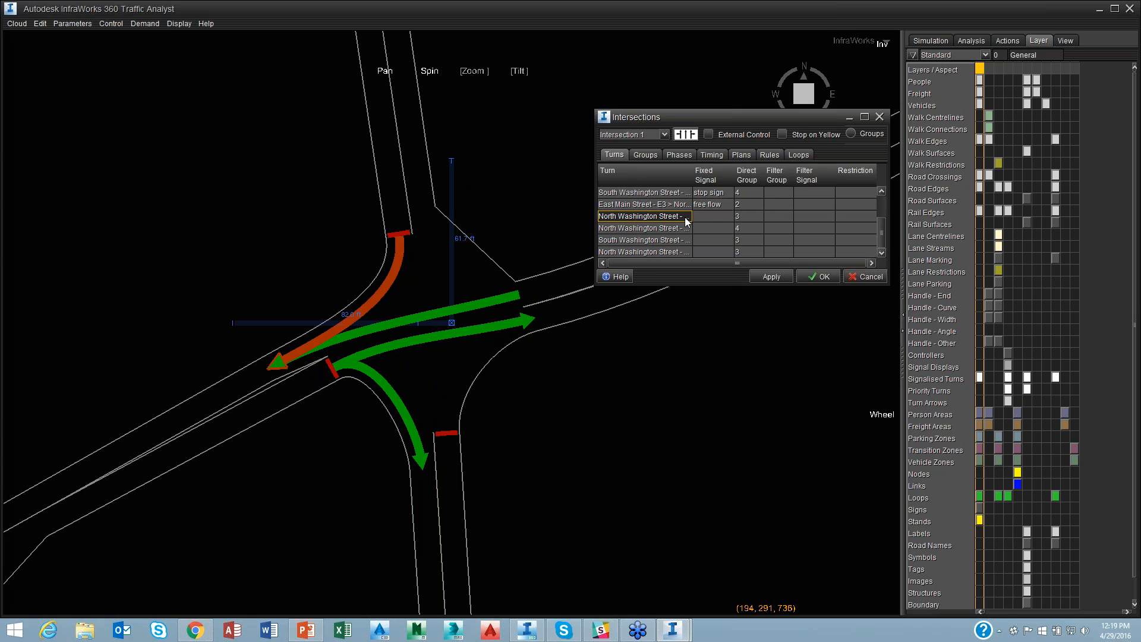
pyautogui.click(703, 217)
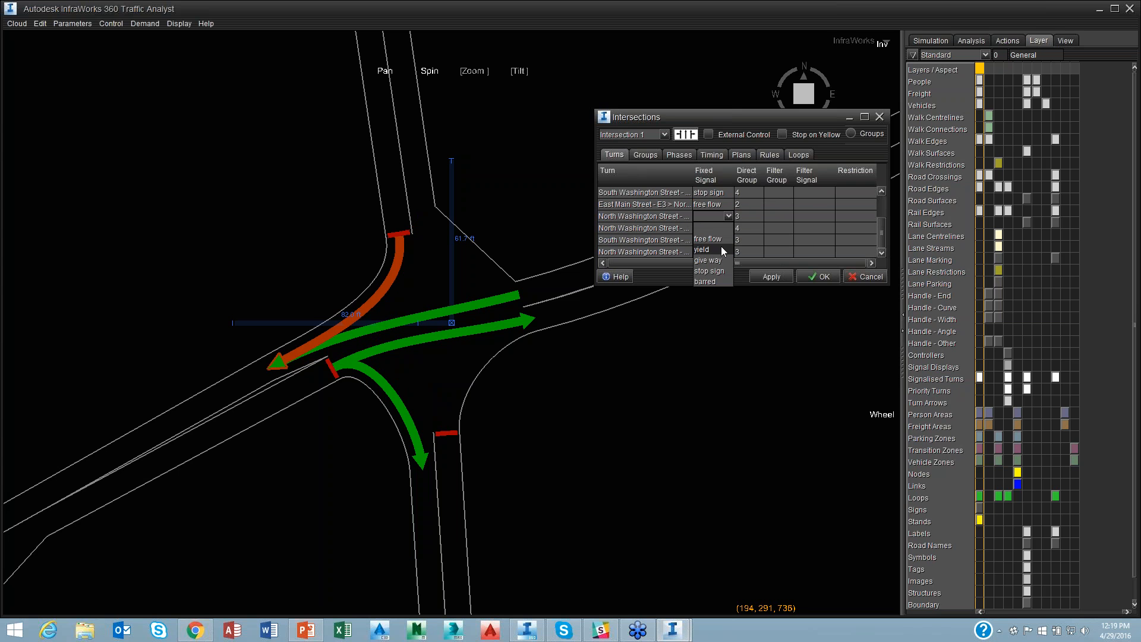
pyautogui.click(722, 271)
pyautogui.click(678, 228)
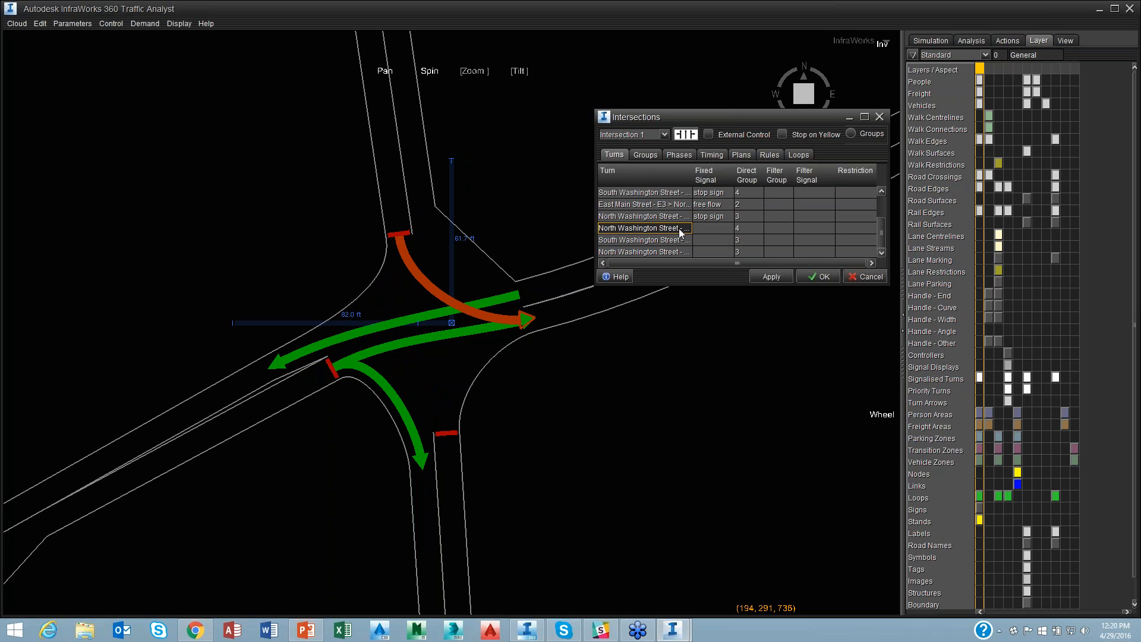
pyautogui.click(714, 230)
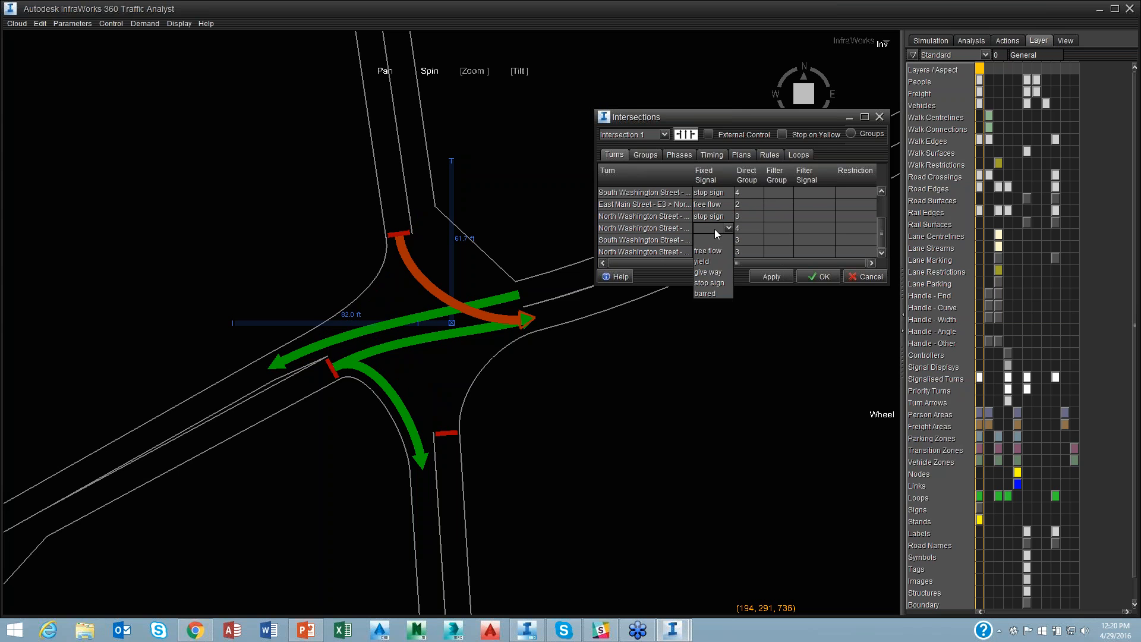
pyautogui.click(721, 282)
# Set the fixed signals of the South and North Washington Street through movements at Intersection 1 to stop sign
pyautogui.click(672, 244)
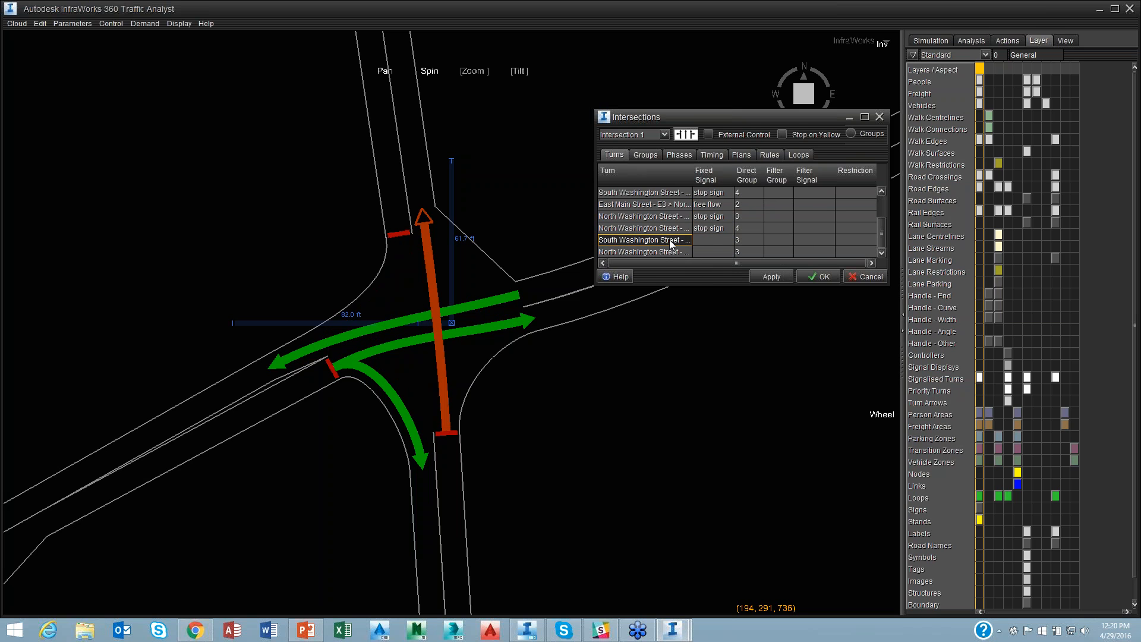
pyautogui.click(714, 240)
pyautogui.click(720, 295)
pyautogui.click(671, 254)
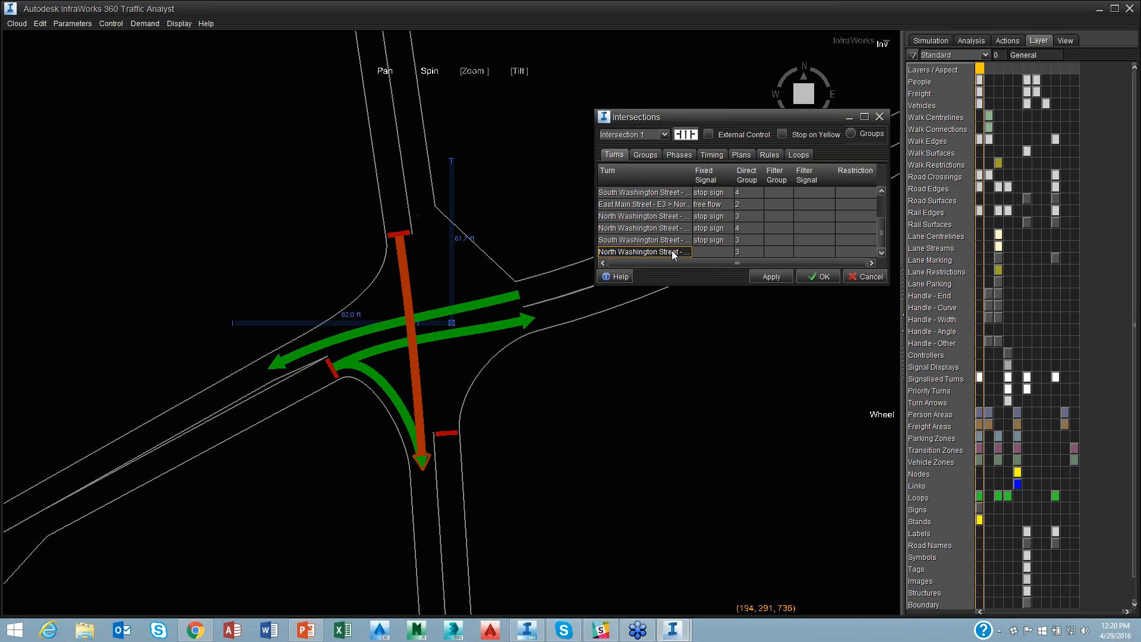
pyautogui.click(716, 251)
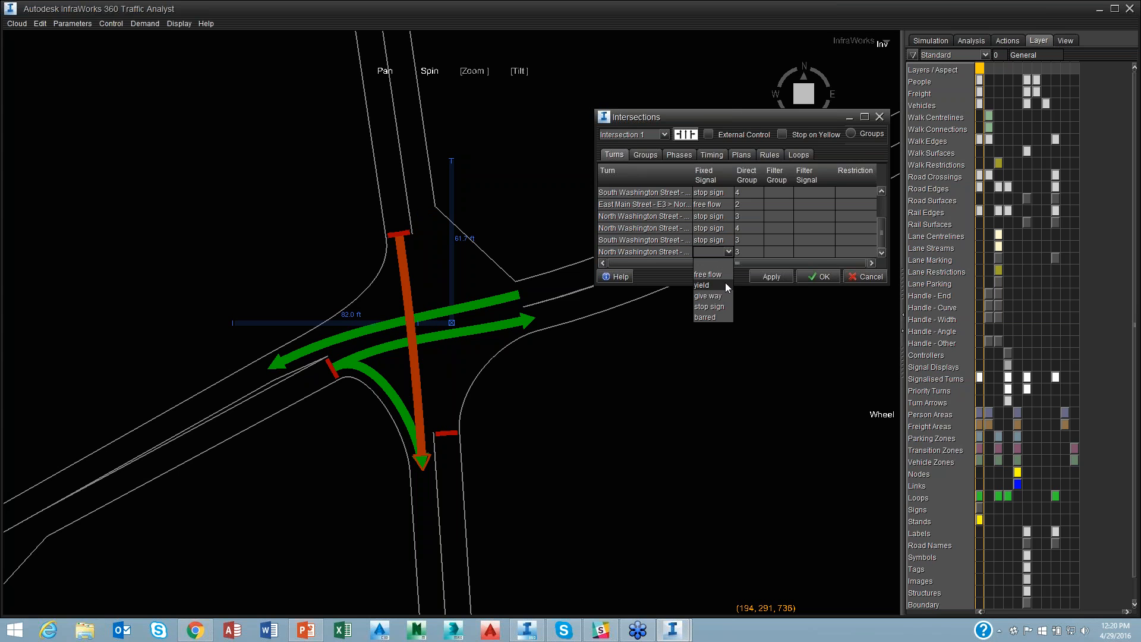
pyautogui.click(720, 308)
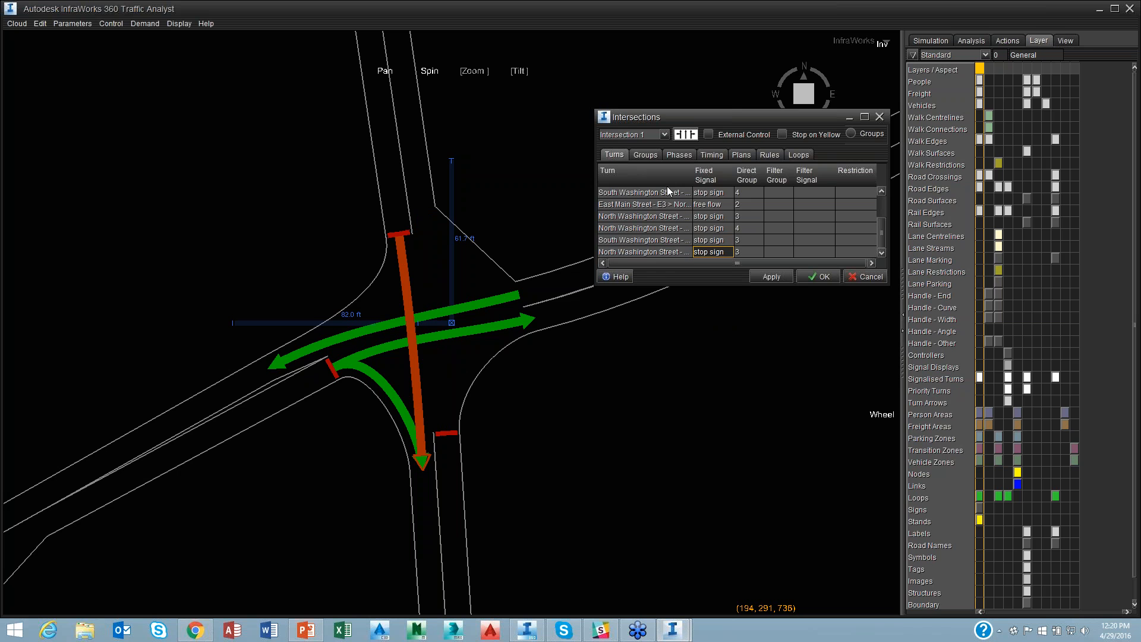
# Switch to Intersection 3 and examine its East Main Street through movements and the W3 turn toward the south
pyautogui.click(665, 135)
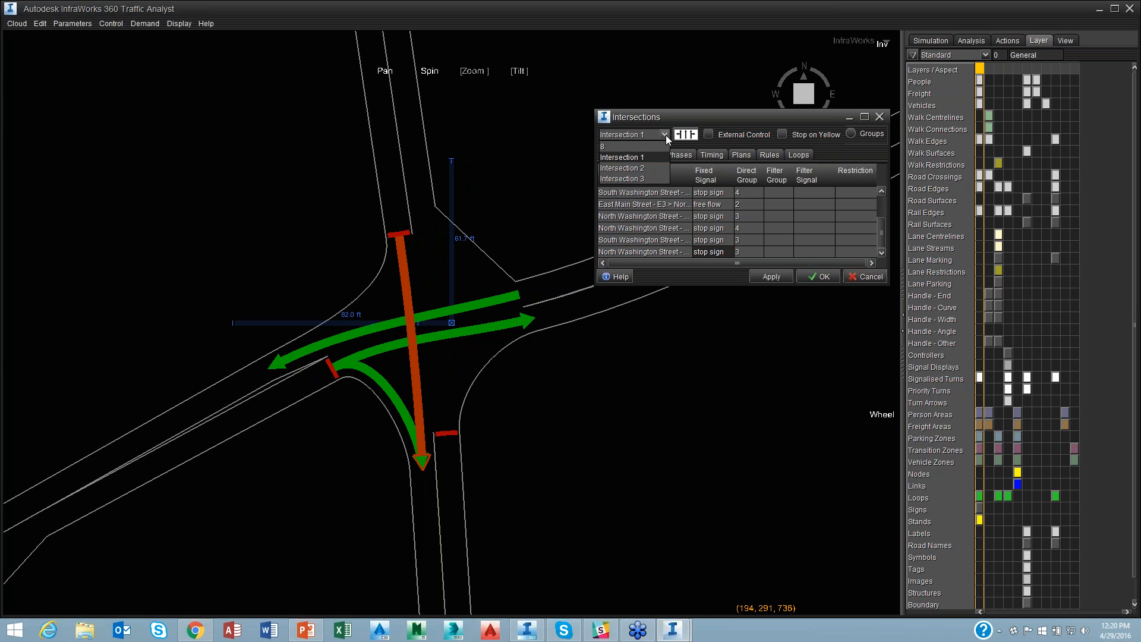
pyautogui.click(645, 166)
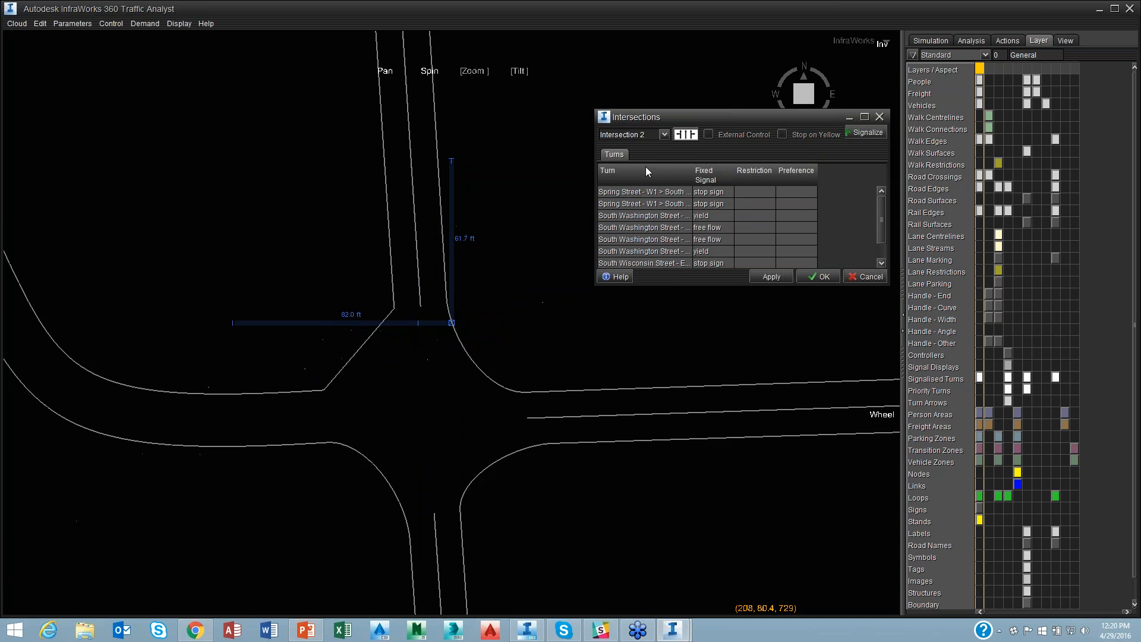
pyautogui.click(664, 135)
pyautogui.click(648, 178)
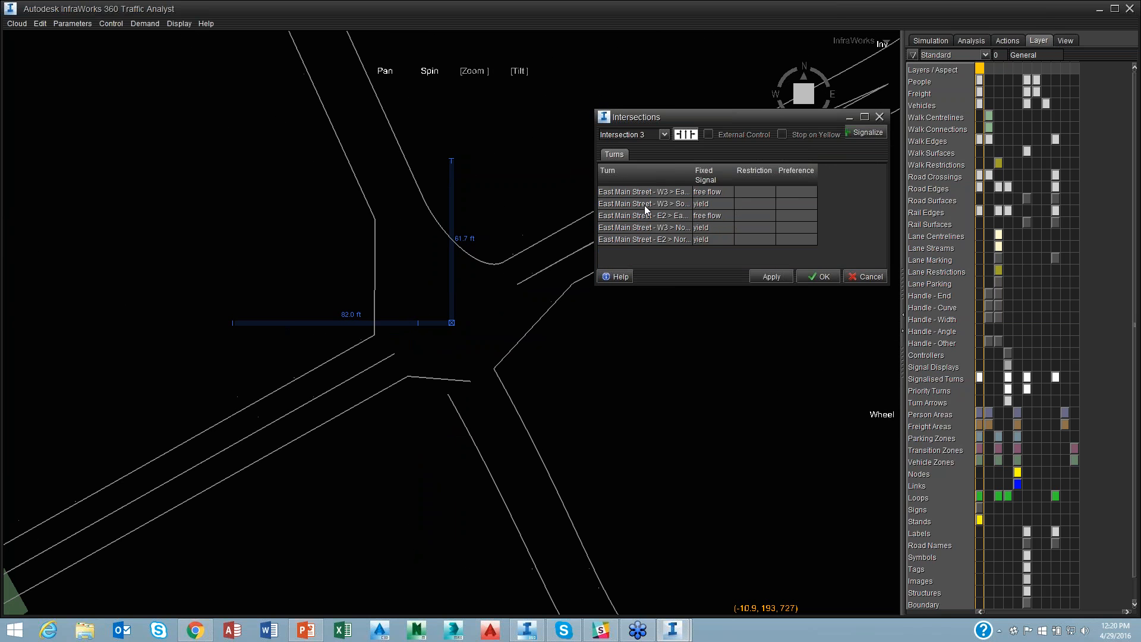
pyautogui.click(665, 192)
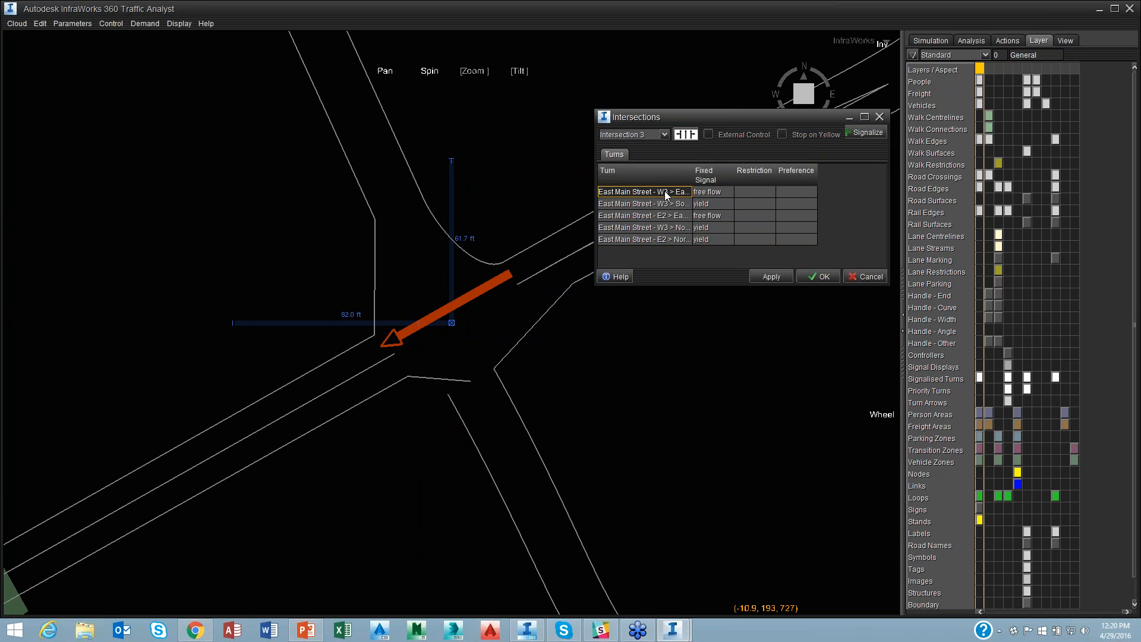
pyautogui.click(664, 204)
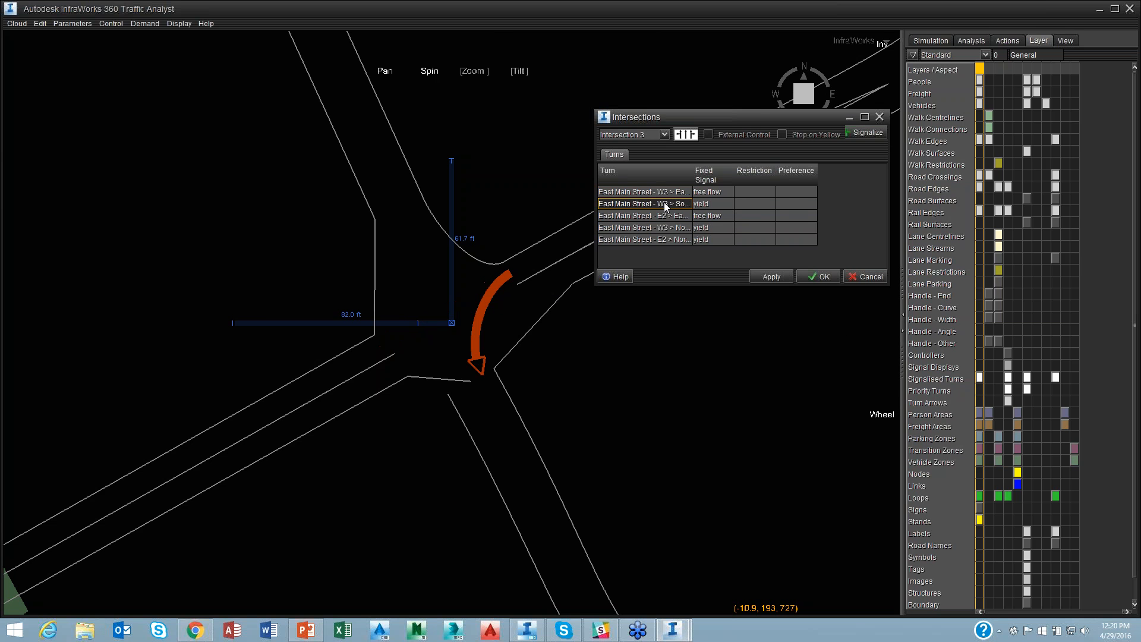
pyautogui.click(664, 215)
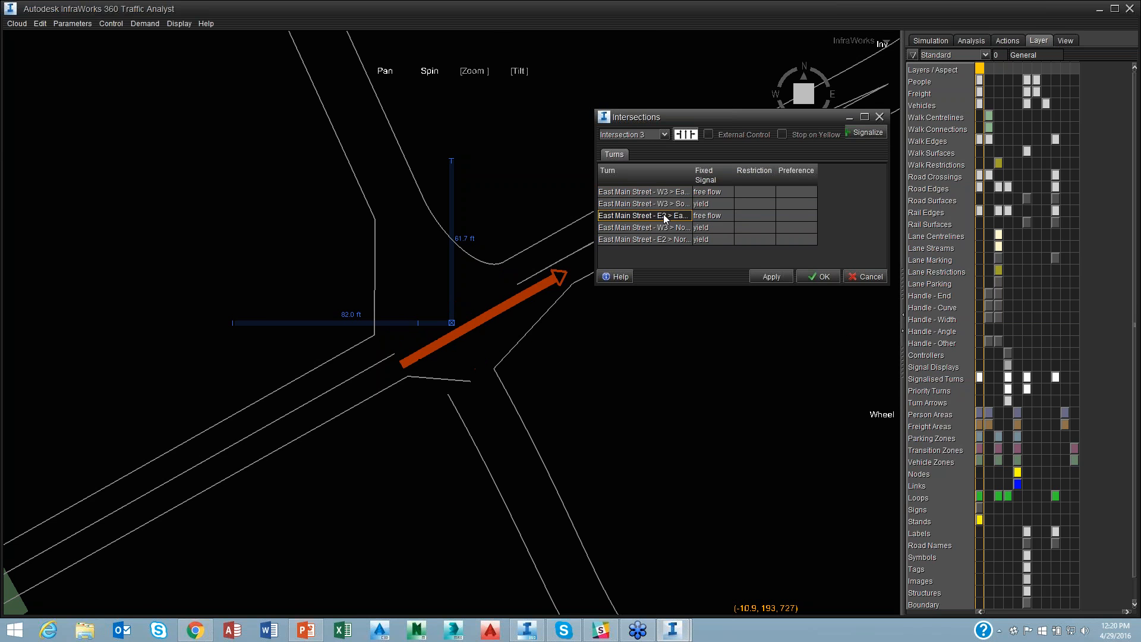
# Set the fixed signal of Intersection 3's East Main Street W3 right turn toward the north to free flow, and apply the changes
pyautogui.click(663, 227)
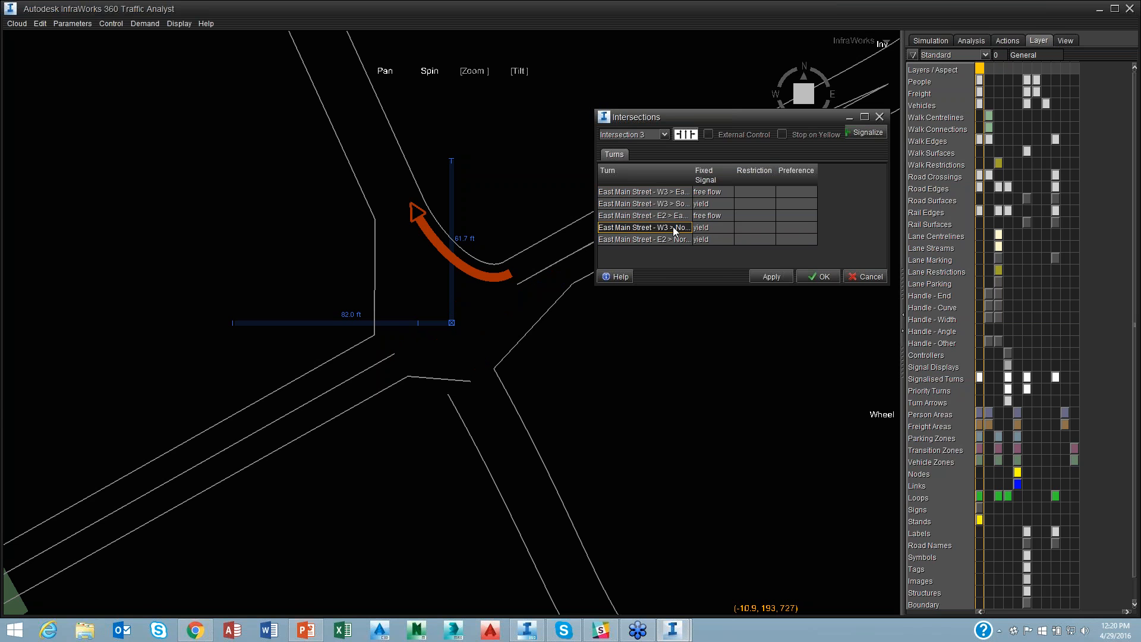
pyautogui.click(708, 228)
pyautogui.click(709, 250)
pyautogui.click(665, 238)
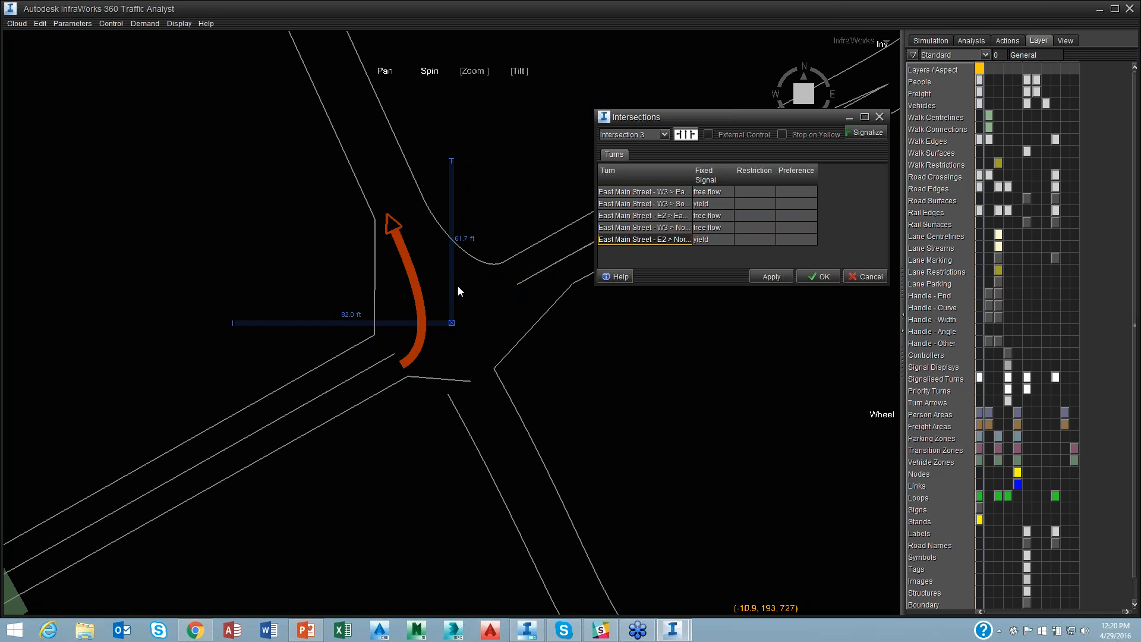
pyautogui.click(772, 277)
pyautogui.press('Return')
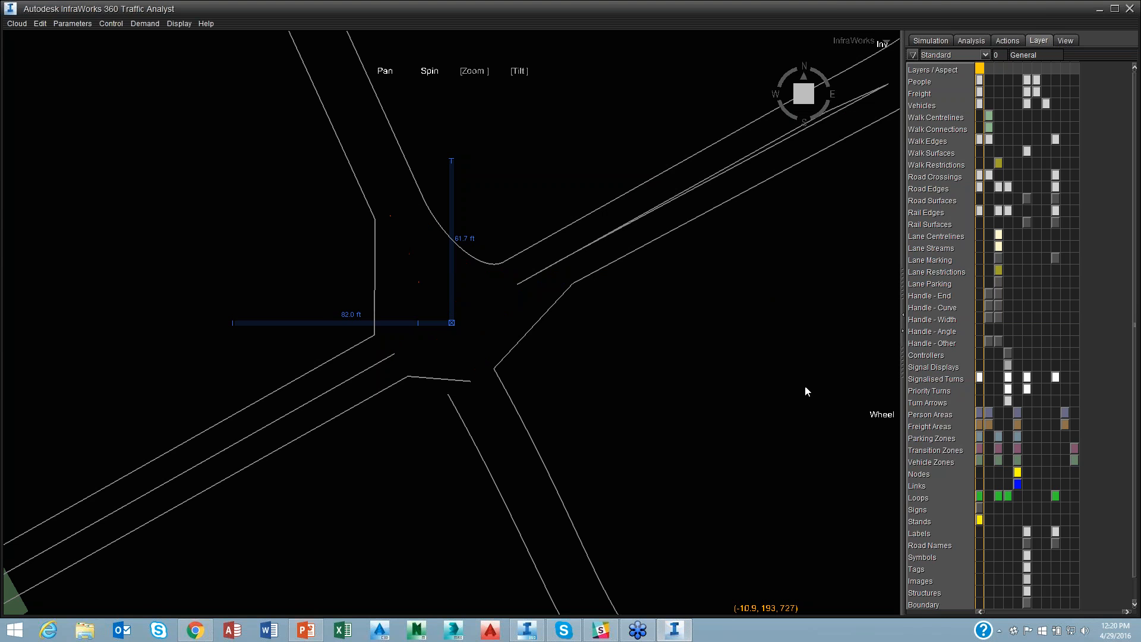
# Show the aerial images behind the road layout and examine the whole network
pyautogui.click(979, 578)
pyautogui.scroll(-3, 821, 302)
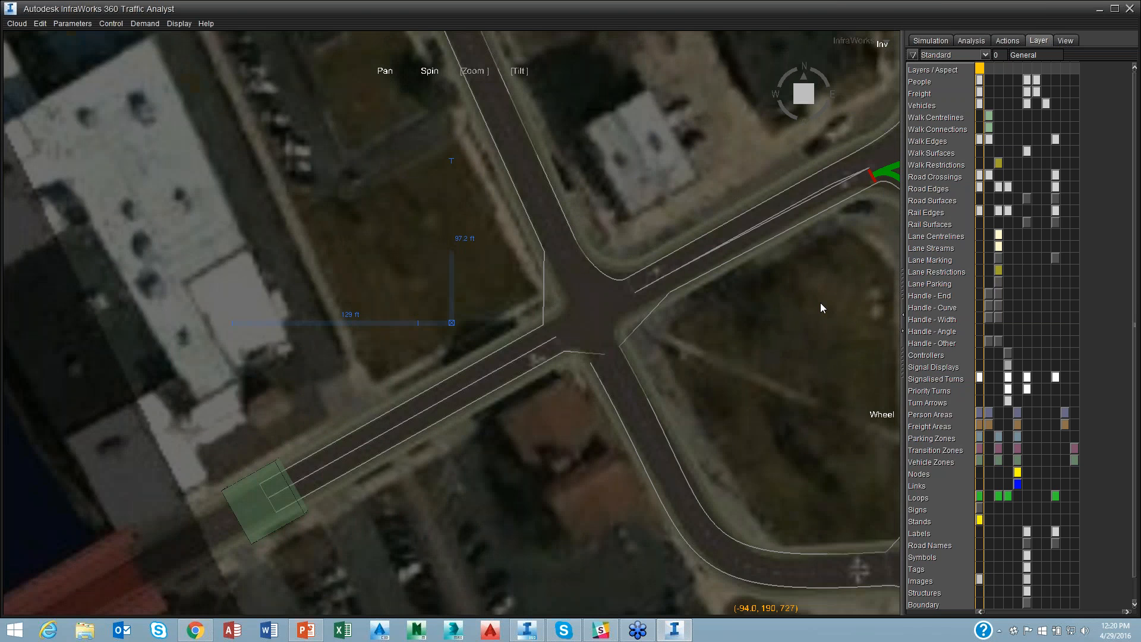
pyautogui.scroll(-3, 818, 302)
pyautogui.moveTo(822, 284); pyautogui.dragTo(542, 302)
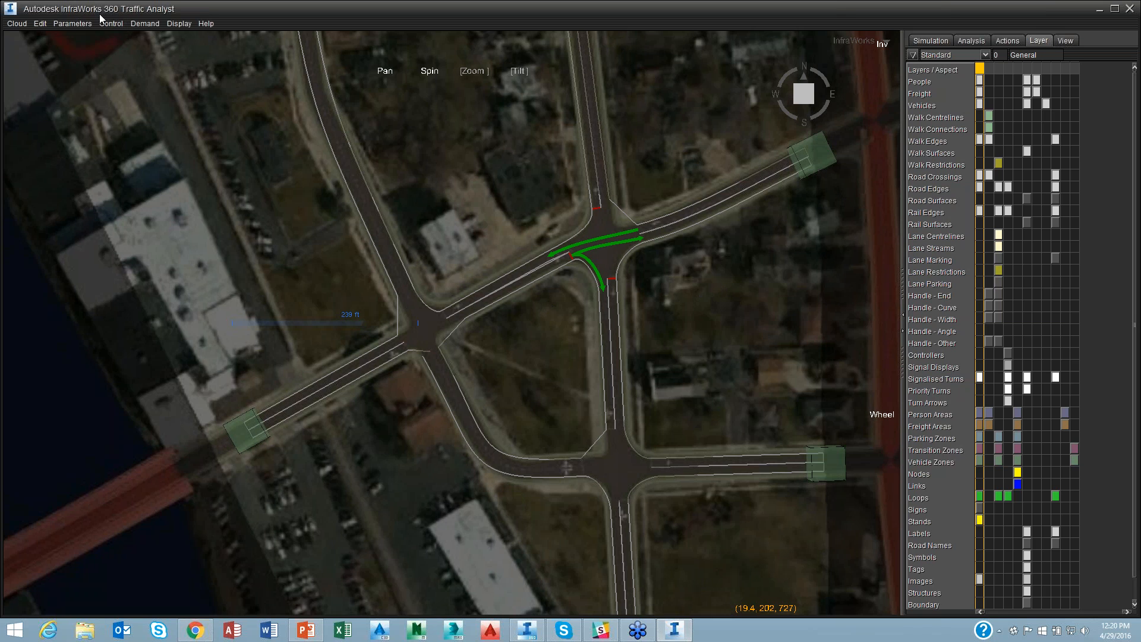
# Reopen the intersection settings for Intersection 1 and hide the aerial images behind its road layout
pyautogui.click(117, 25)
pyautogui.click(120, 38)
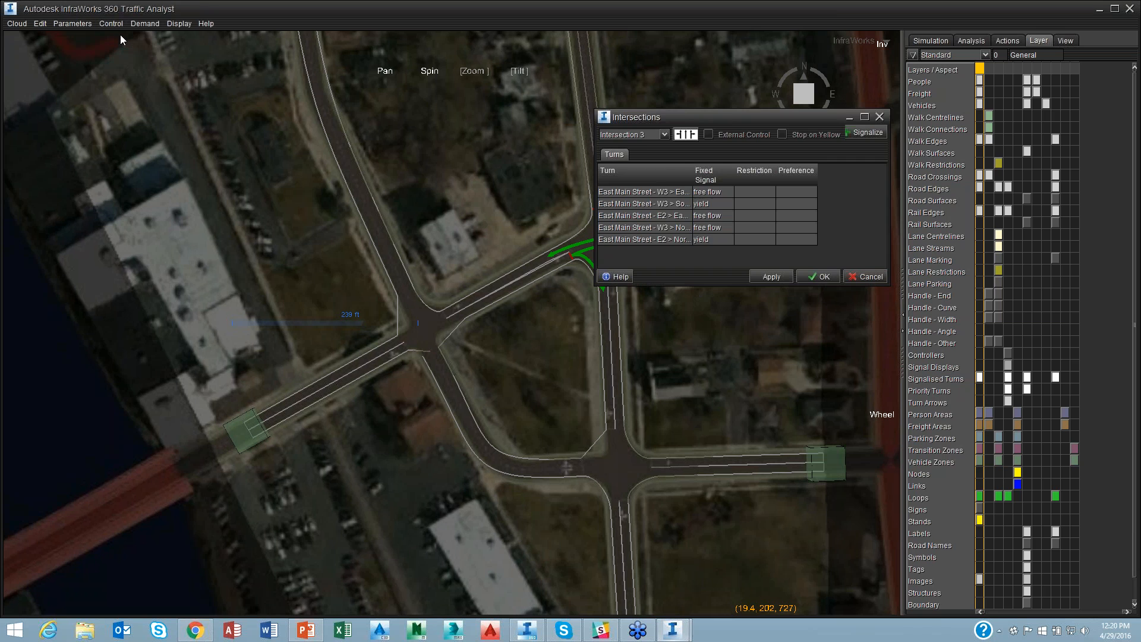
pyautogui.click(664, 135)
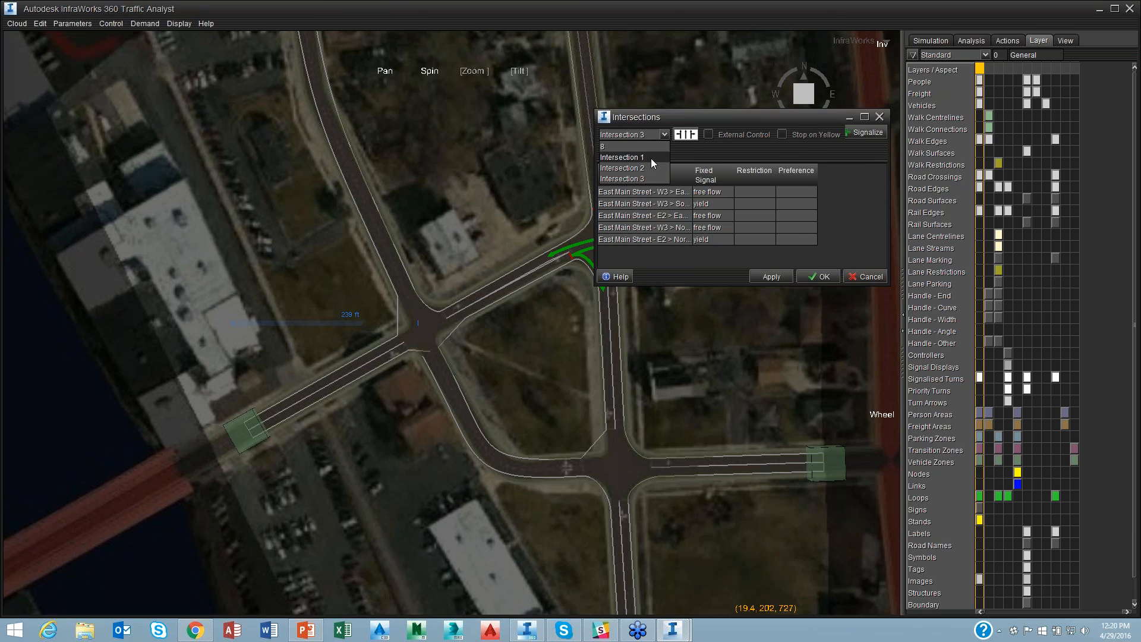
pyautogui.click(650, 158)
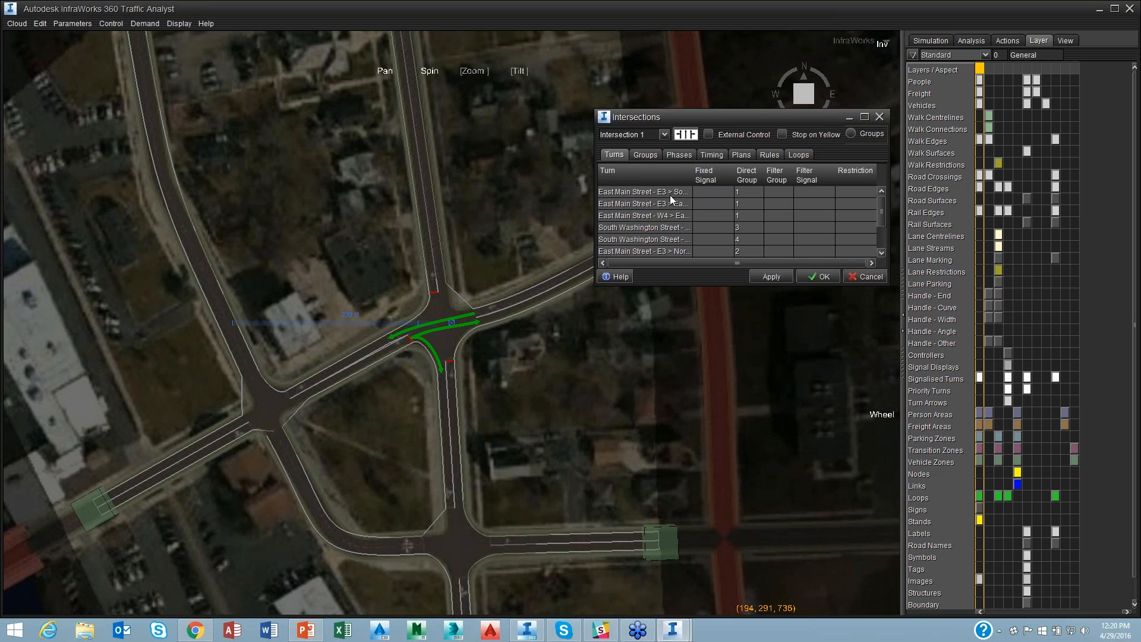
pyautogui.scroll(4, 452, 327)
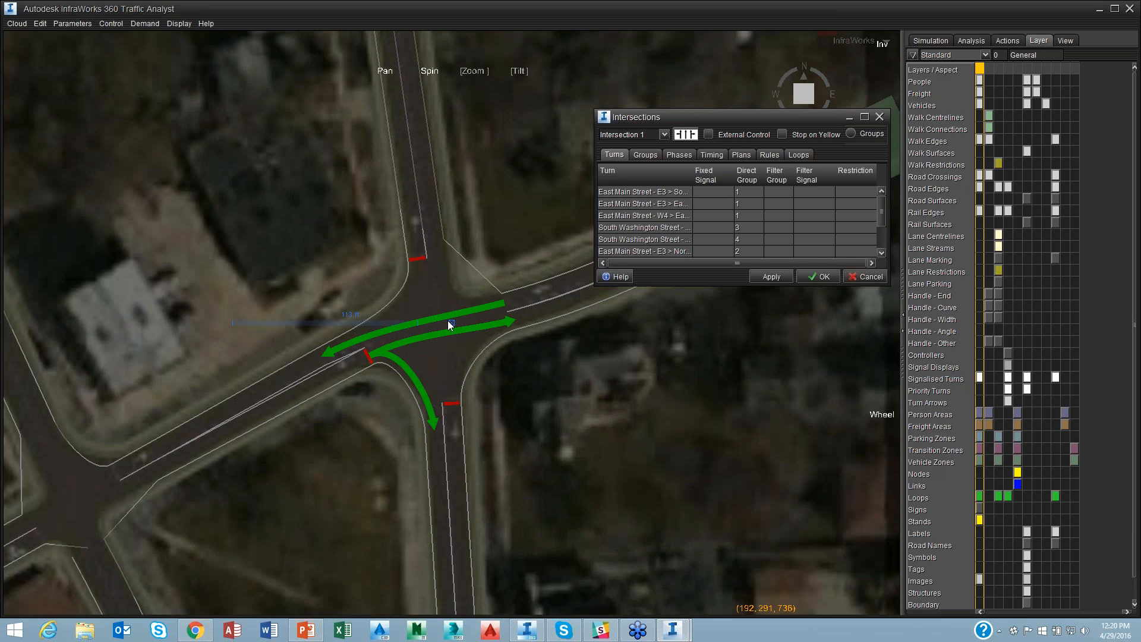
pyautogui.scroll(2, 447, 319)
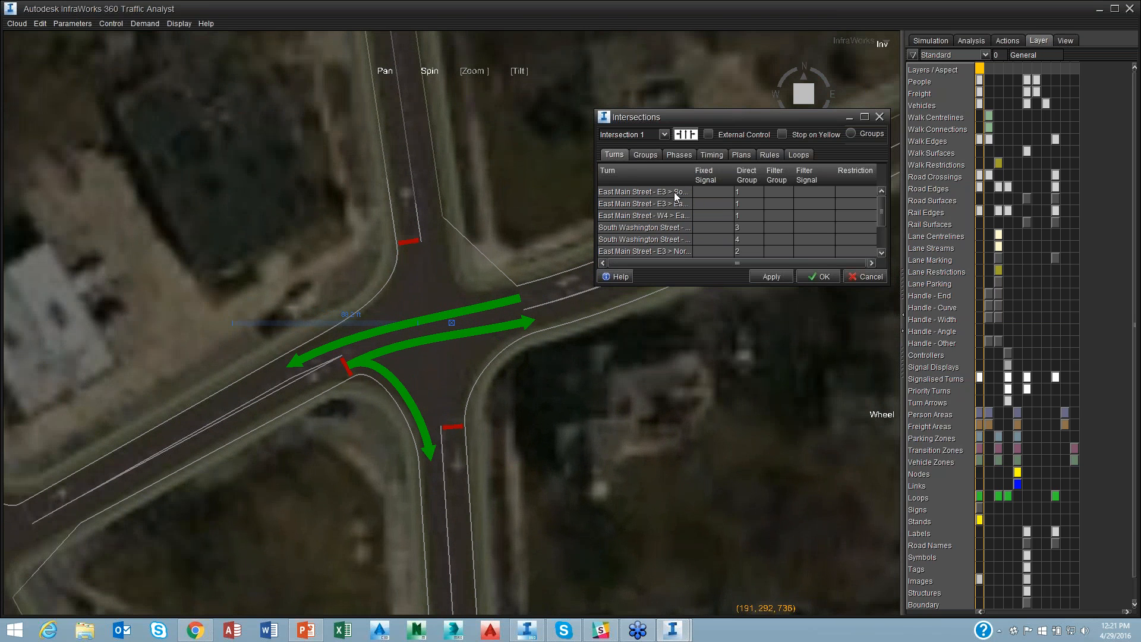
pyautogui.click(979, 580)
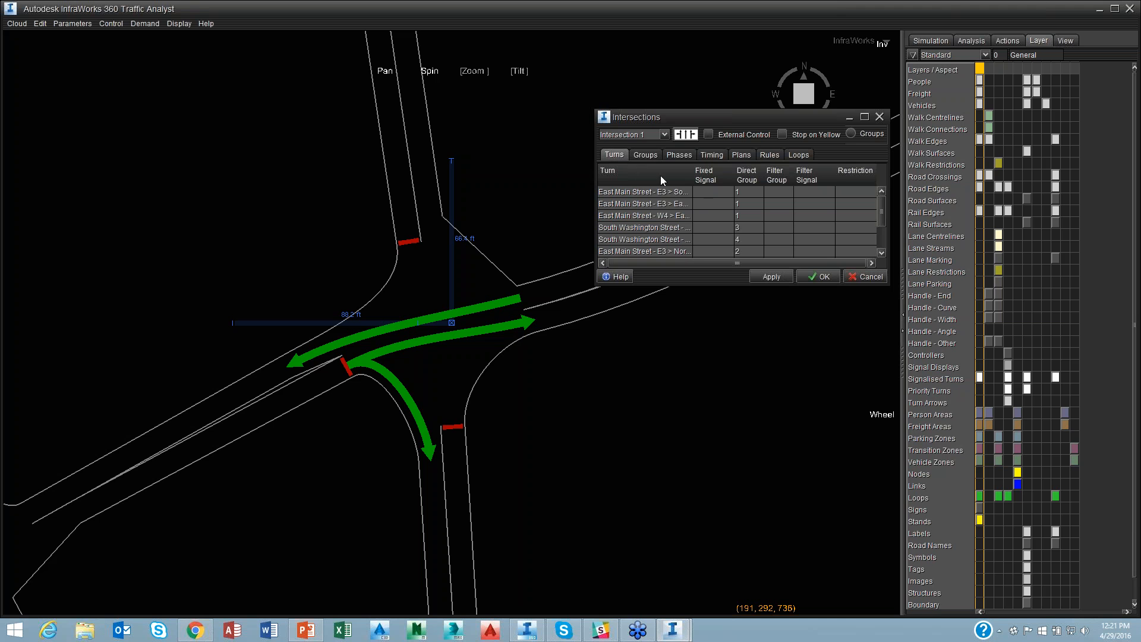
# At Intersection 1, set the East Main Street E3 right turn and the E3 and W4 through movements to a free flow fixed signal
pyautogui.click(715, 195)
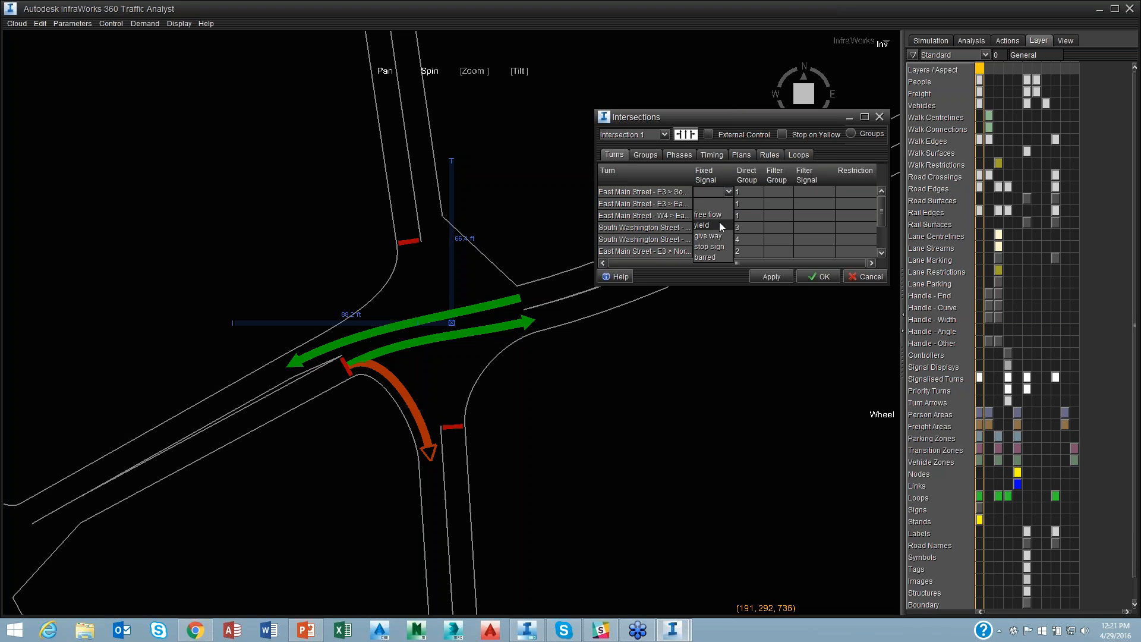
pyautogui.click(709, 214)
pyautogui.click(704, 204)
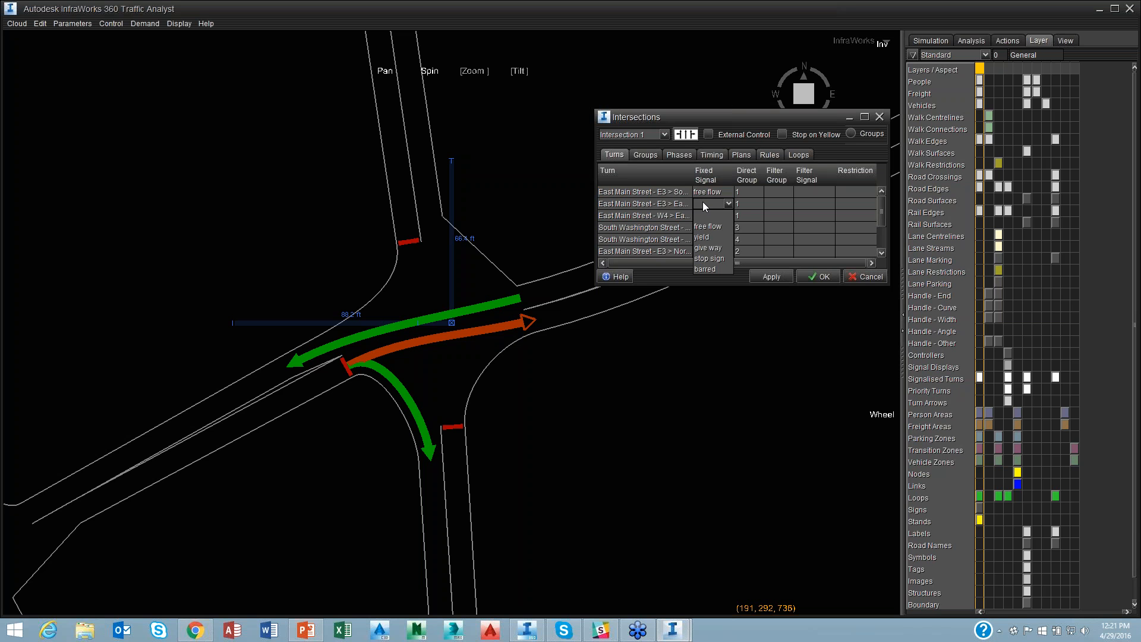
pyautogui.click(708, 226)
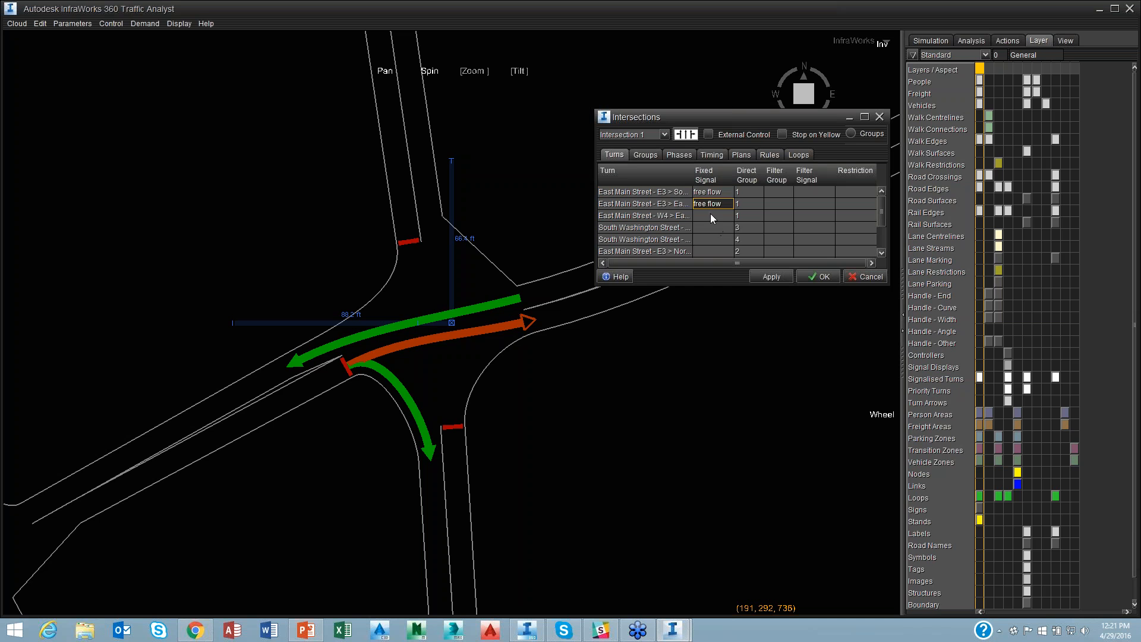
pyautogui.click(713, 220)
pyautogui.click(710, 238)
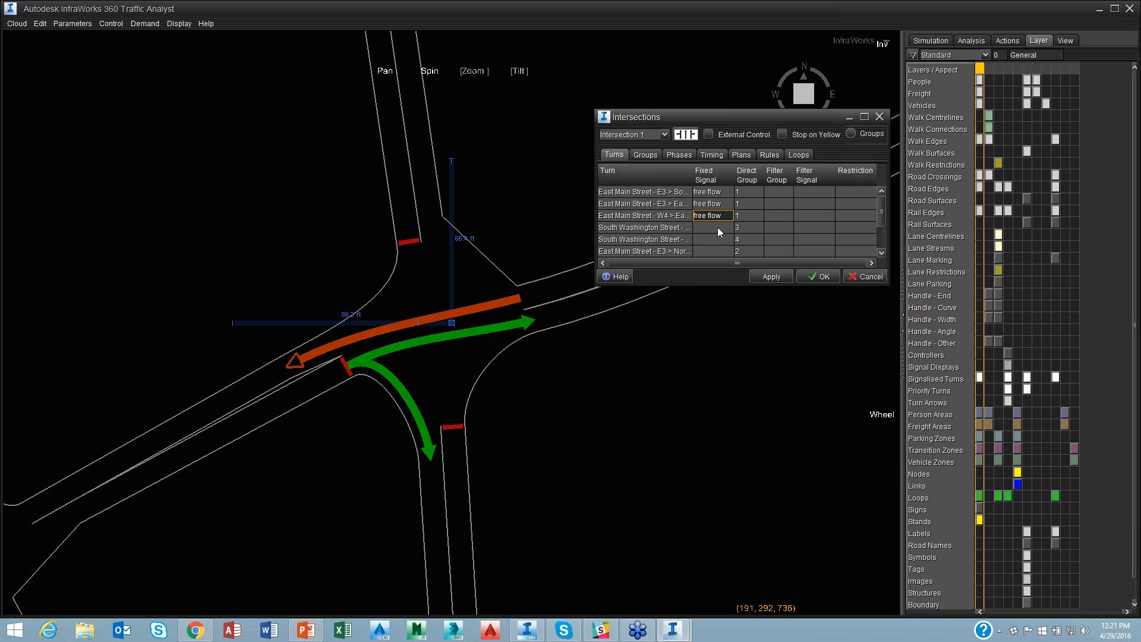
# At Intersection 1, assign a stop sign as fixed signal to the northbound South Washington Street right and left turns
pyautogui.click(720, 228)
pyautogui.click(709, 282)
pyautogui.click(666, 241)
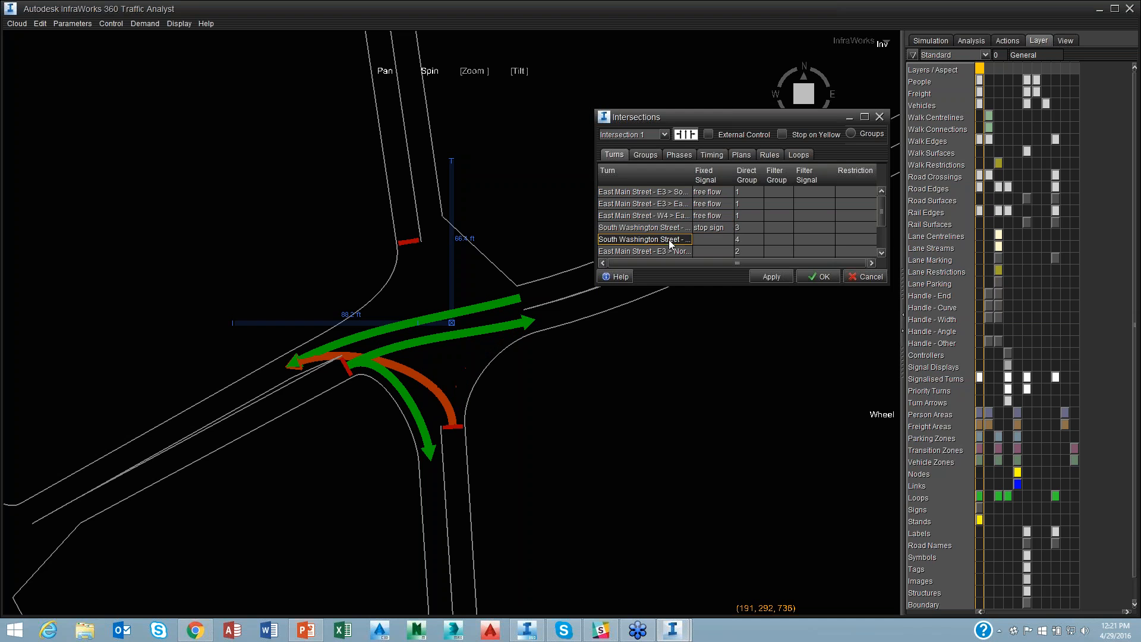
pyautogui.click(728, 239)
pyautogui.click(722, 295)
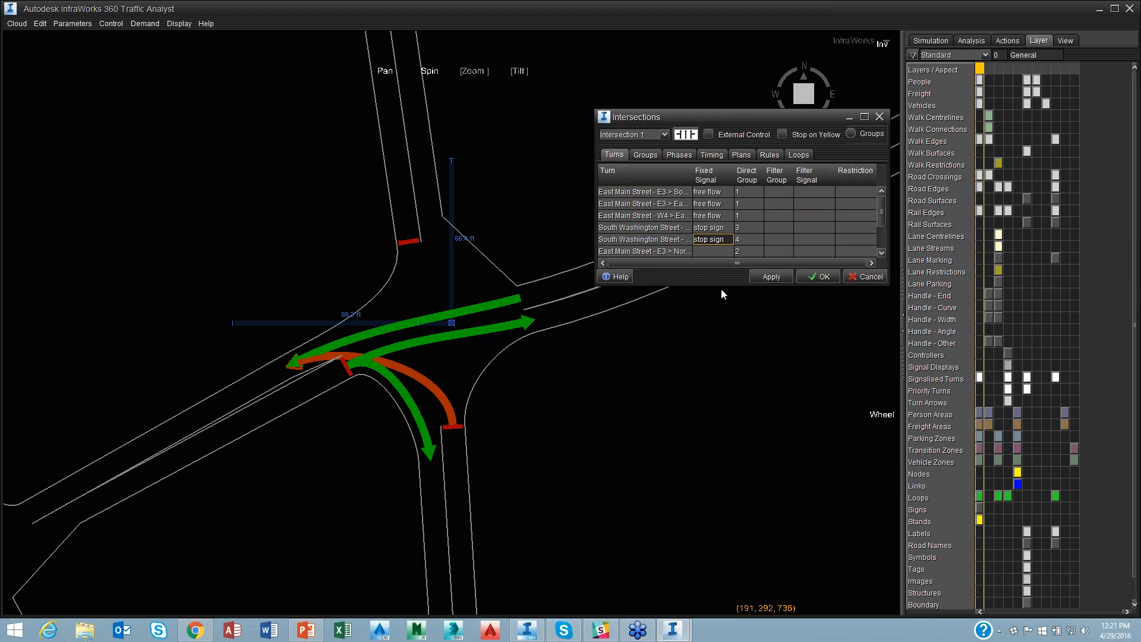
# At Intersection 1, set the left turn from East Main Street E3 to North Washington Street to a free flow fixed signal
pyautogui.click(678, 252)
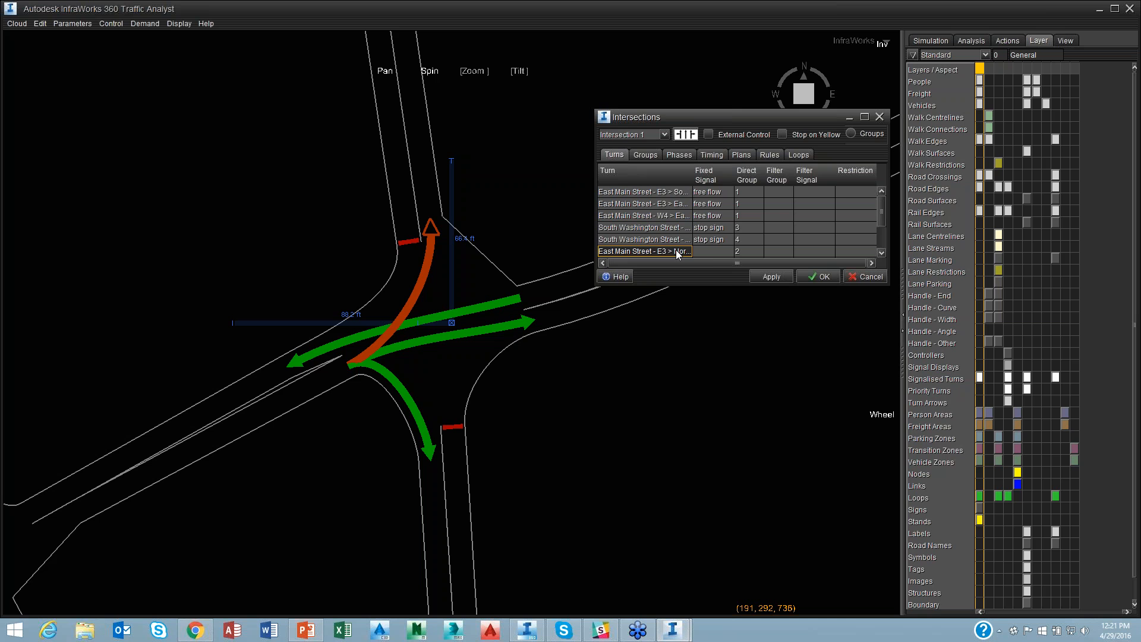
pyautogui.click(714, 252)
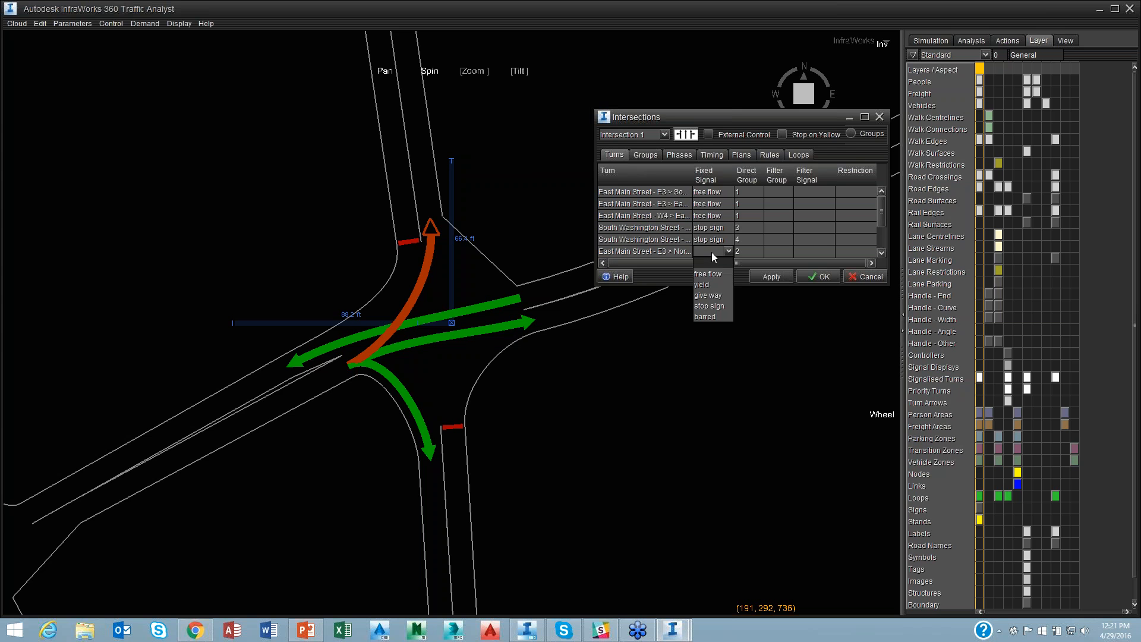
pyautogui.click(707, 274)
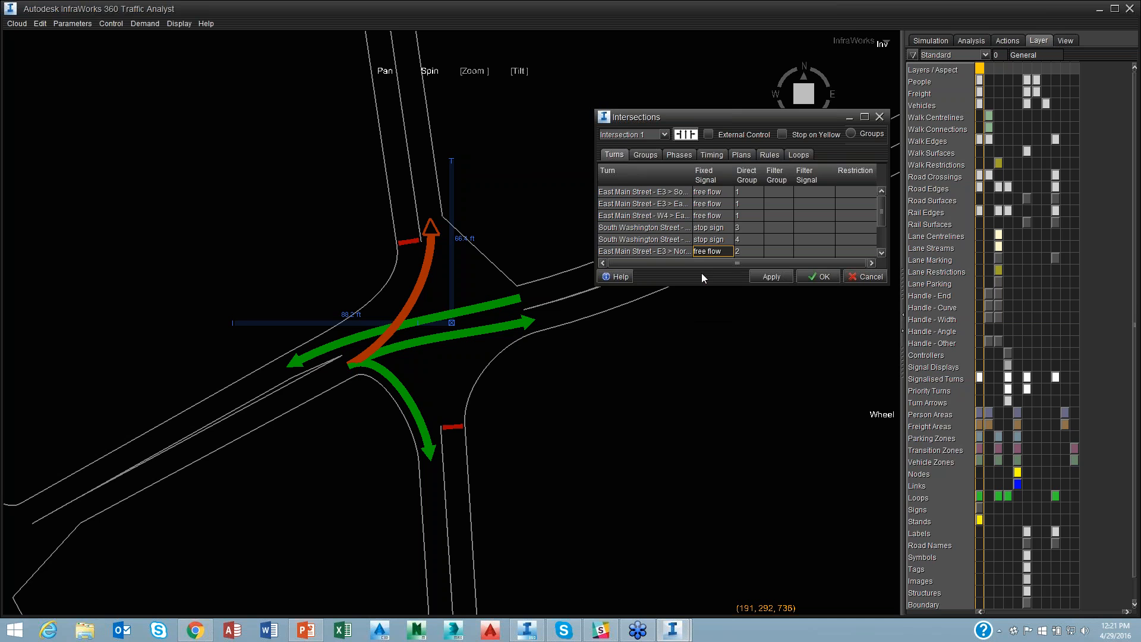
# Assign stop signs to all North Washington Street movements and the South Washington Street through movement at Intersection 1, and apply the changes
pyautogui.moveTo(886, 214); pyautogui.dragTo(884, 245)
pyautogui.click(685, 217)
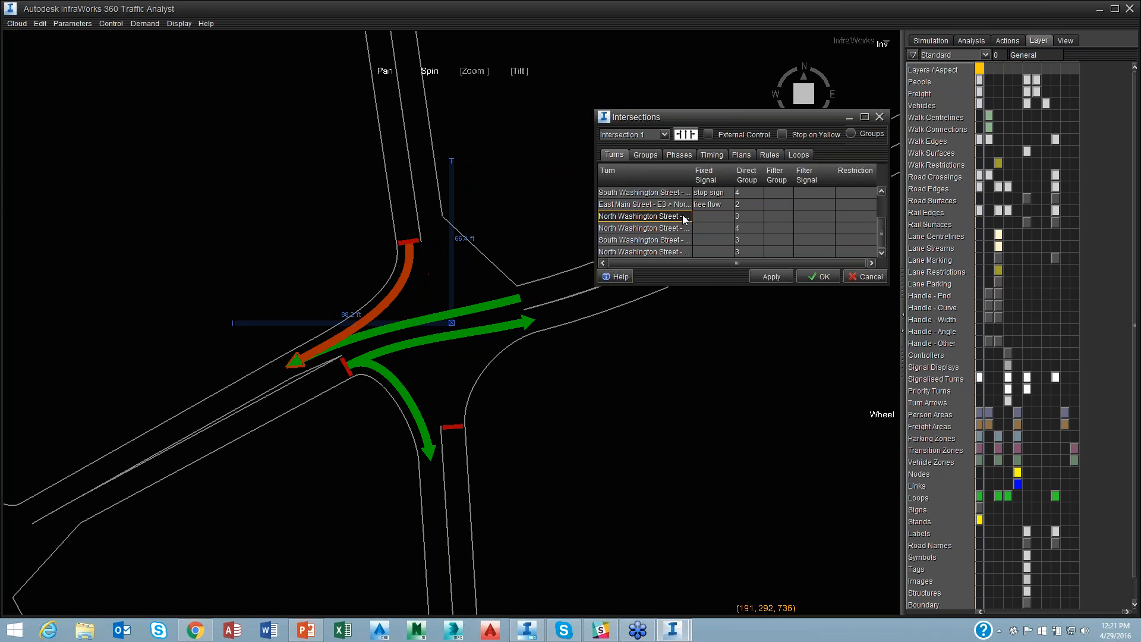
pyautogui.click(699, 219)
pyautogui.click(709, 239)
pyautogui.click(710, 228)
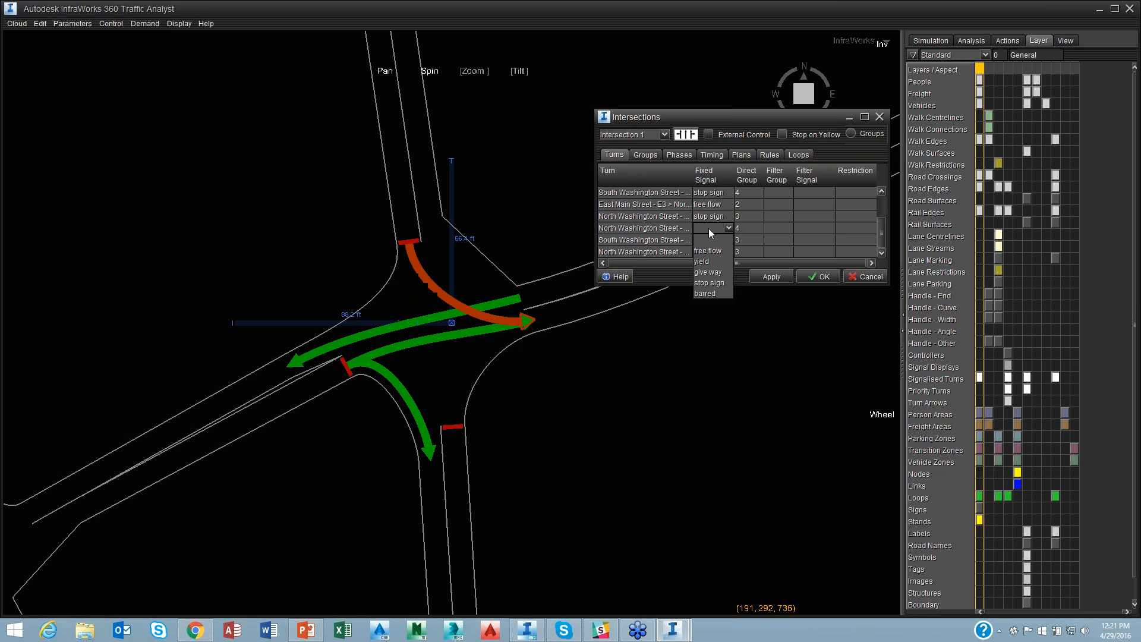
pyautogui.click(713, 283)
pyautogui.click(713, 245)
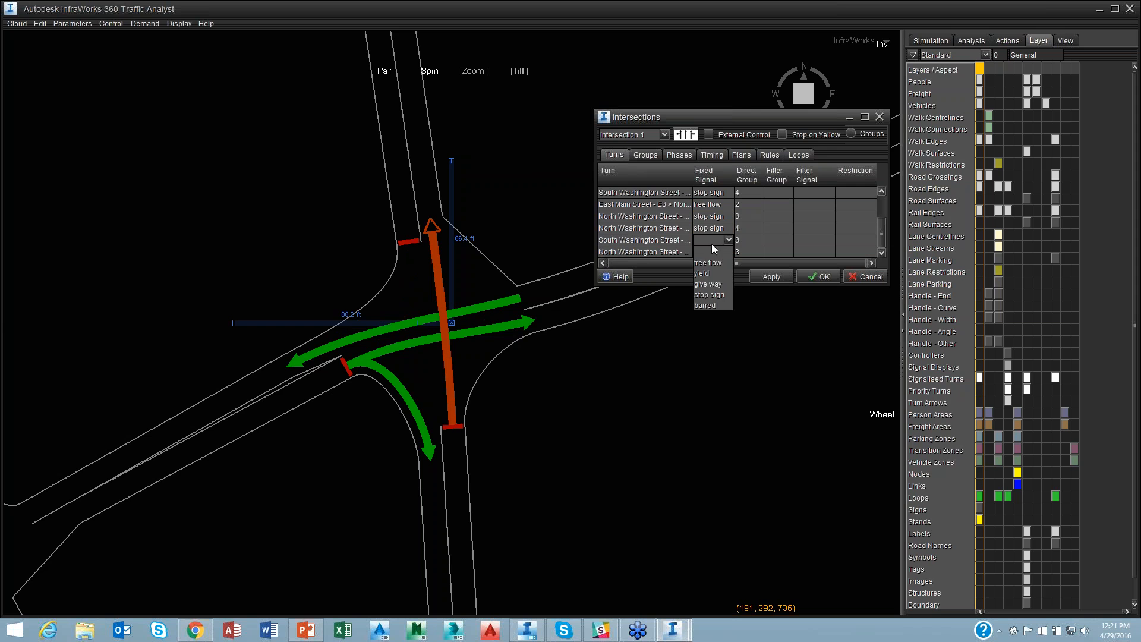
pyautogui.click(717, 286)
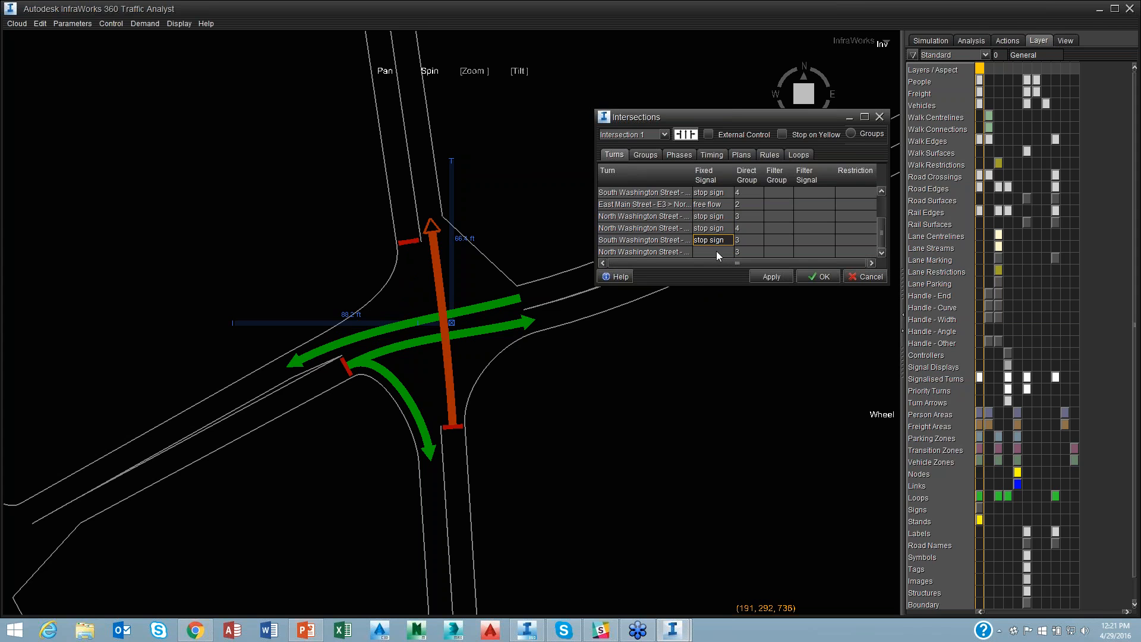
pyautogui.click(713, 252)
pyautogui.click(719, 306)
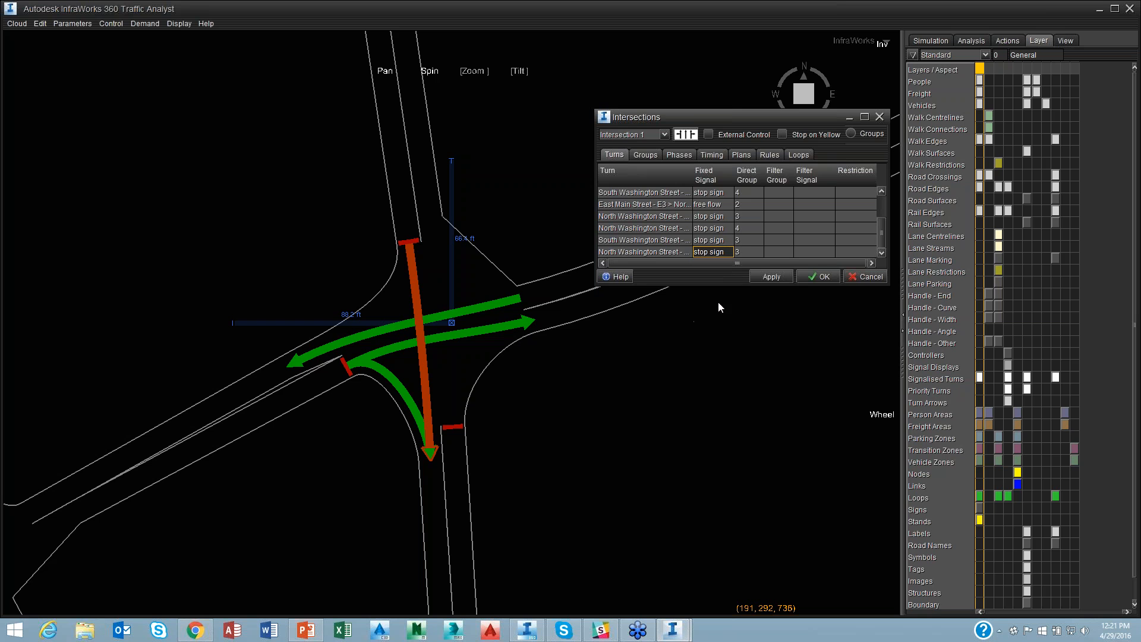
pyautogui.click(759, 278)
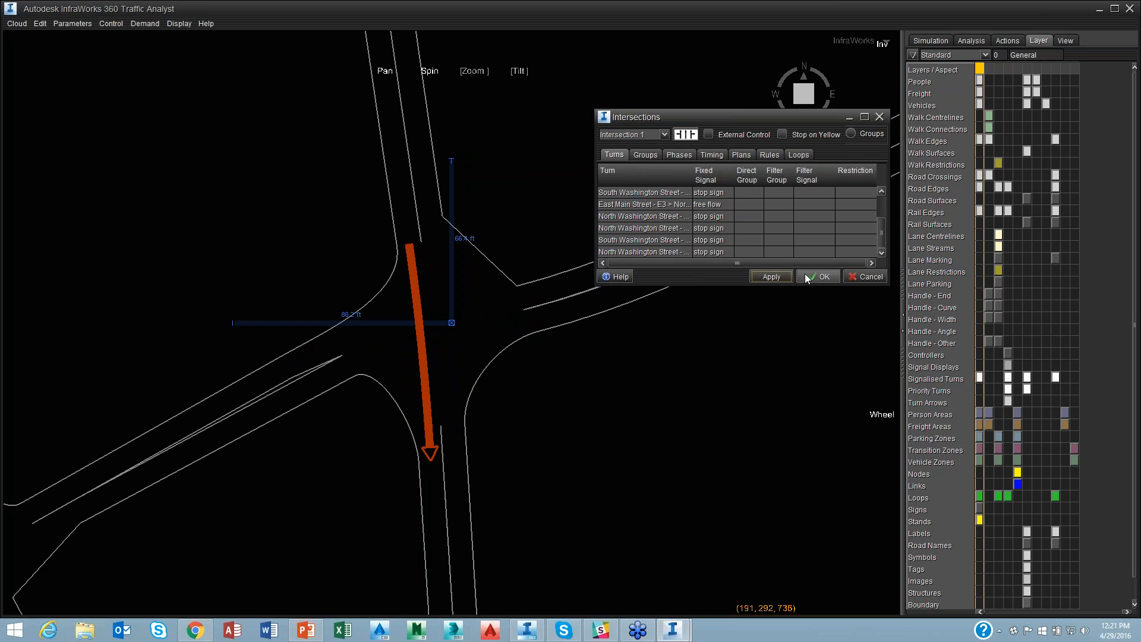
# Check the turn controls of Intersections 2 and 3, and close the intersection settings
pyautogui.click(664, 135)
pyautogui.click(653, 168)
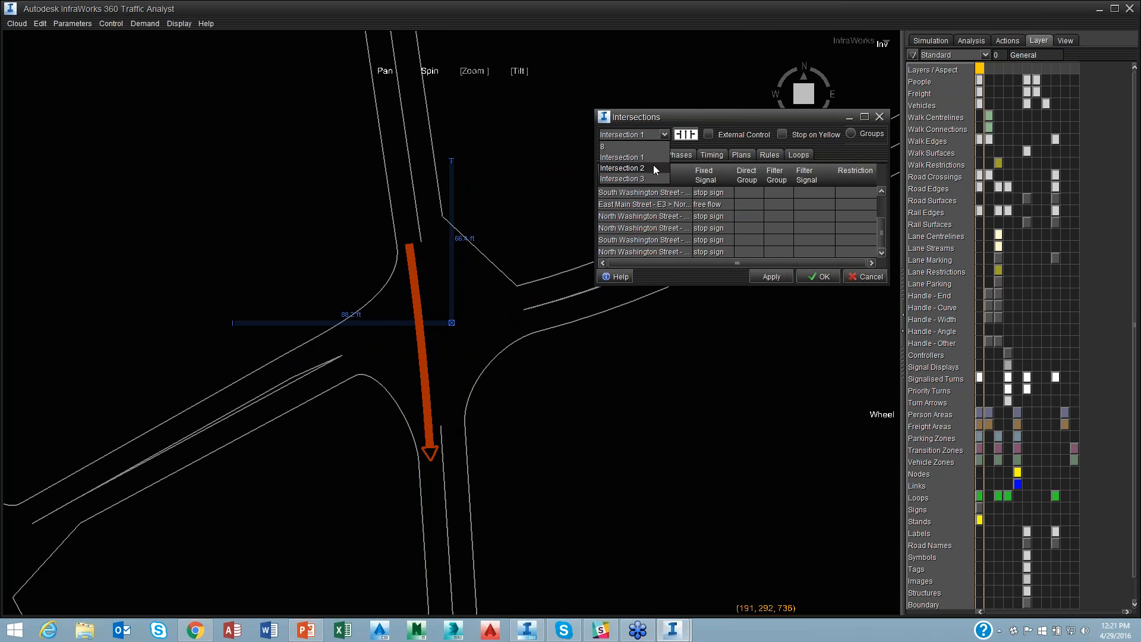
pyautogui.click(654, 137)
pyautogui.click(651, 178)
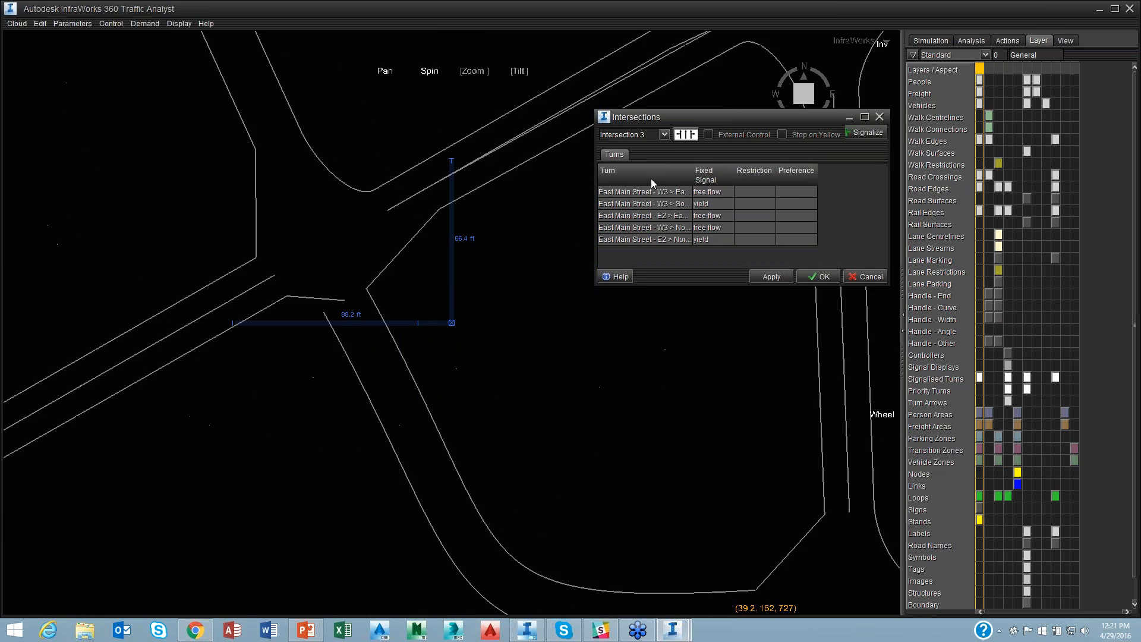
pyautogui.click(808, 276)
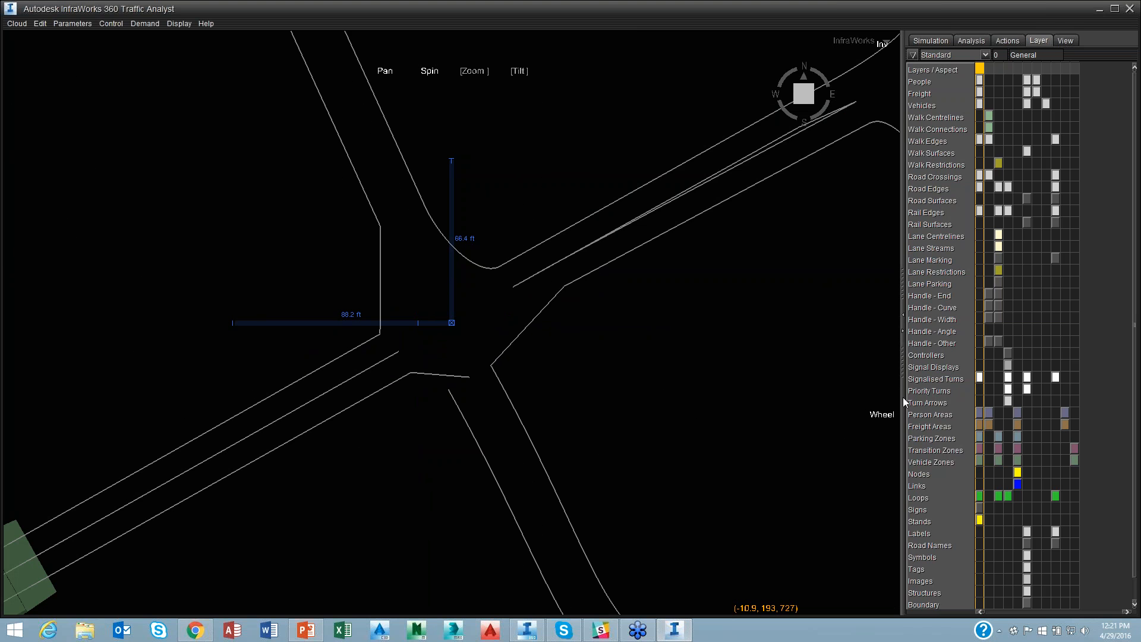
# Show the aerial images, run the Quick Simulation while examining traffic across the whole network, and pause it
pyautogui.click(982, 575)
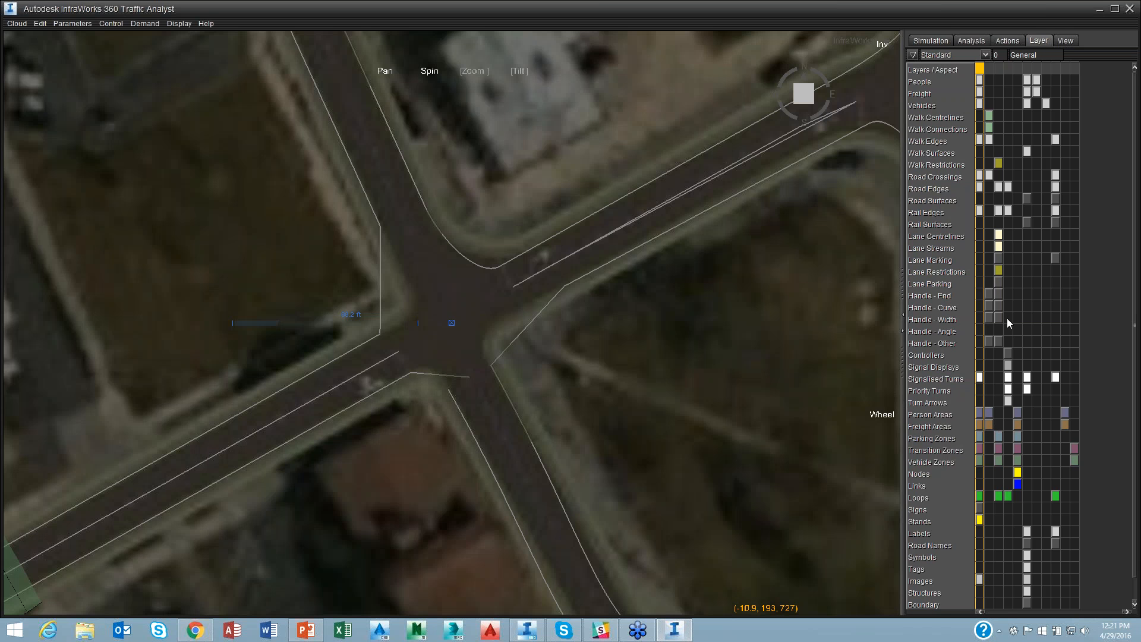
pyautogui.click(932, 41)
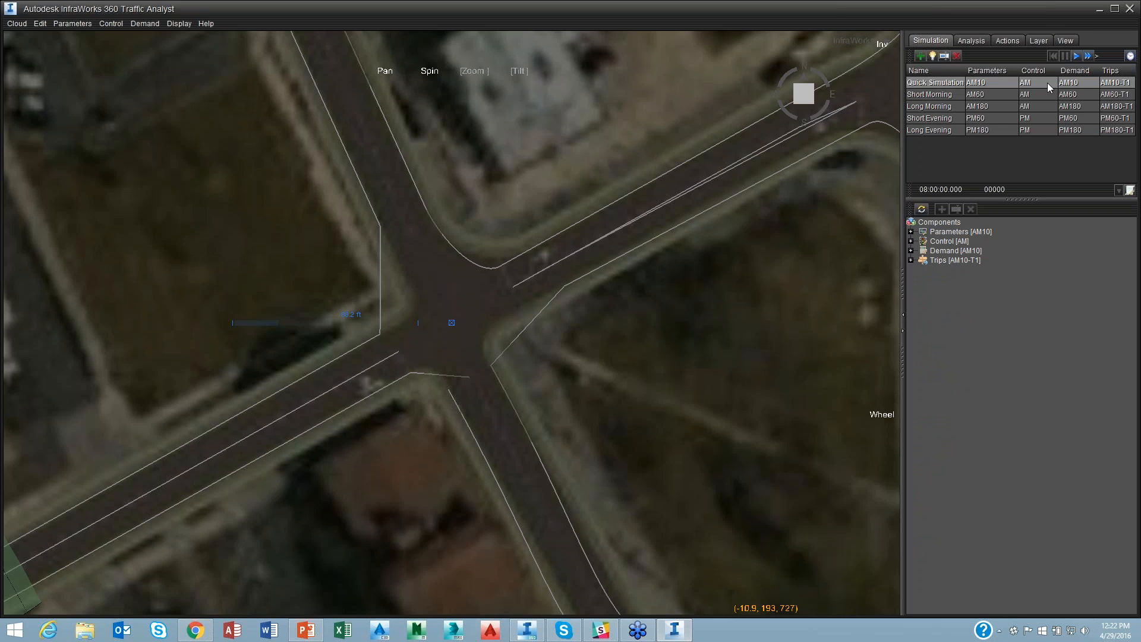
pyautogui.click(1077, 56)
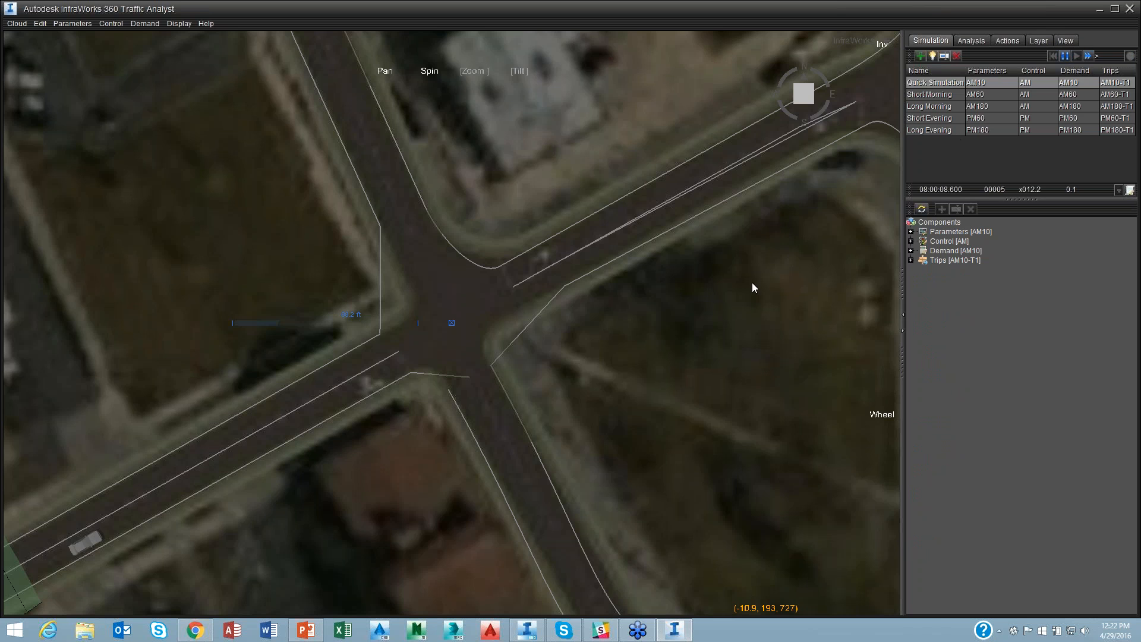
pyautogui.scroll(2, 629, 372)
pyautogui.scroll(-3, 629, 371)
pyautogui.moveTo(668, 376); pyautogui.dragTo(498, 200)
pyautogui.scroll(-1, 490, 209)
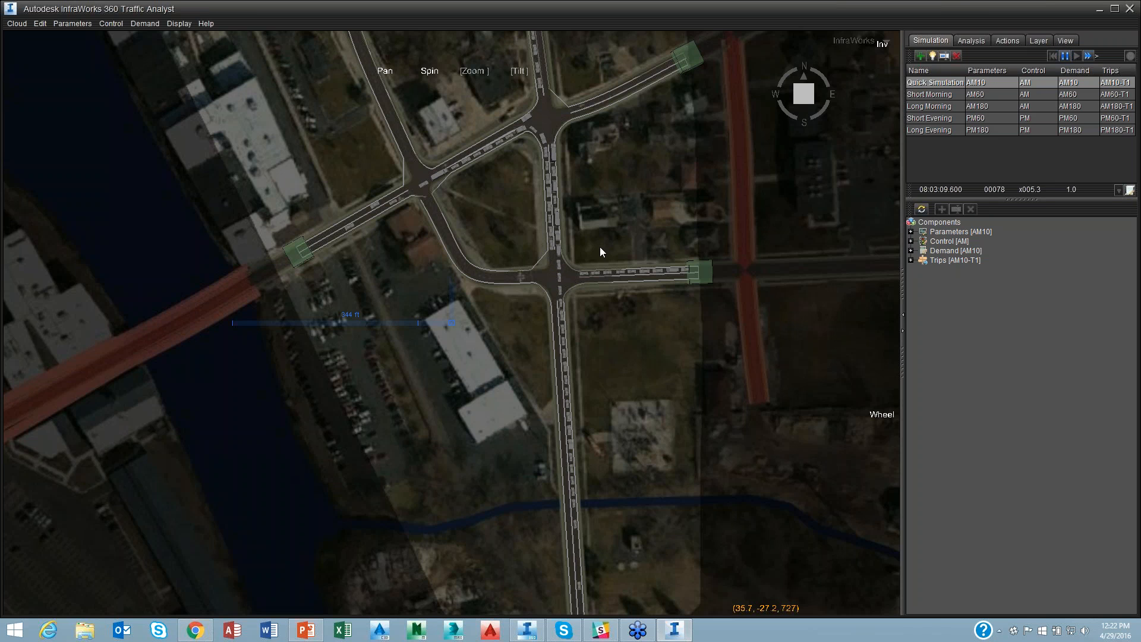
pyautogui.click(1064, 56)
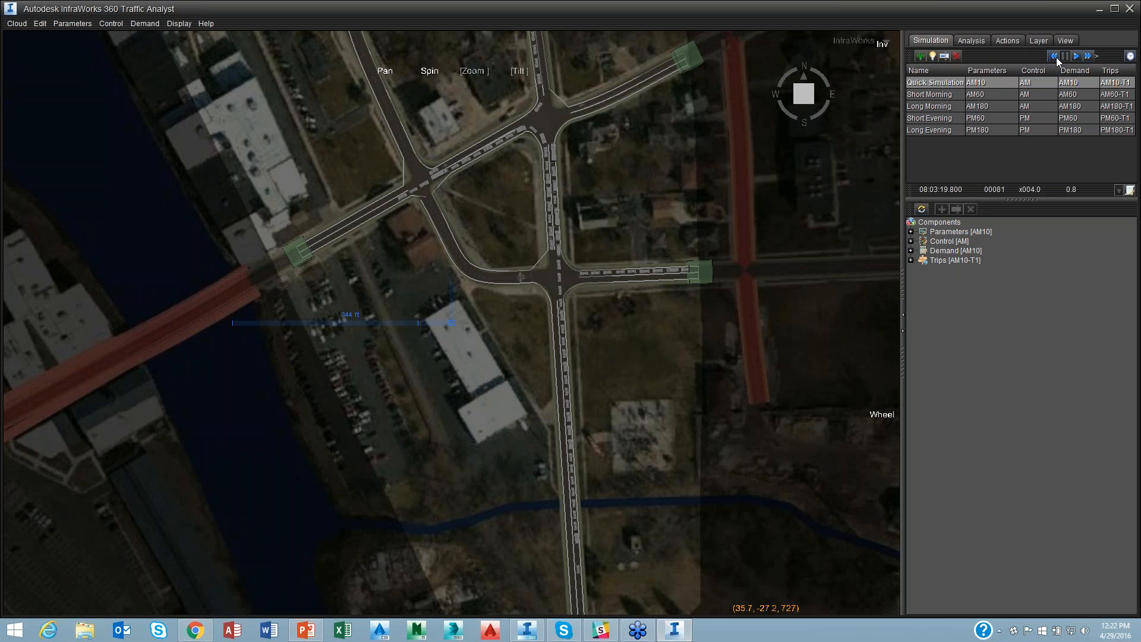
# Reopen the intersection settings for Intersection 2 and examine the junction up close
pyautogui.click(109, 23)
pyautogui.click(112, 34)
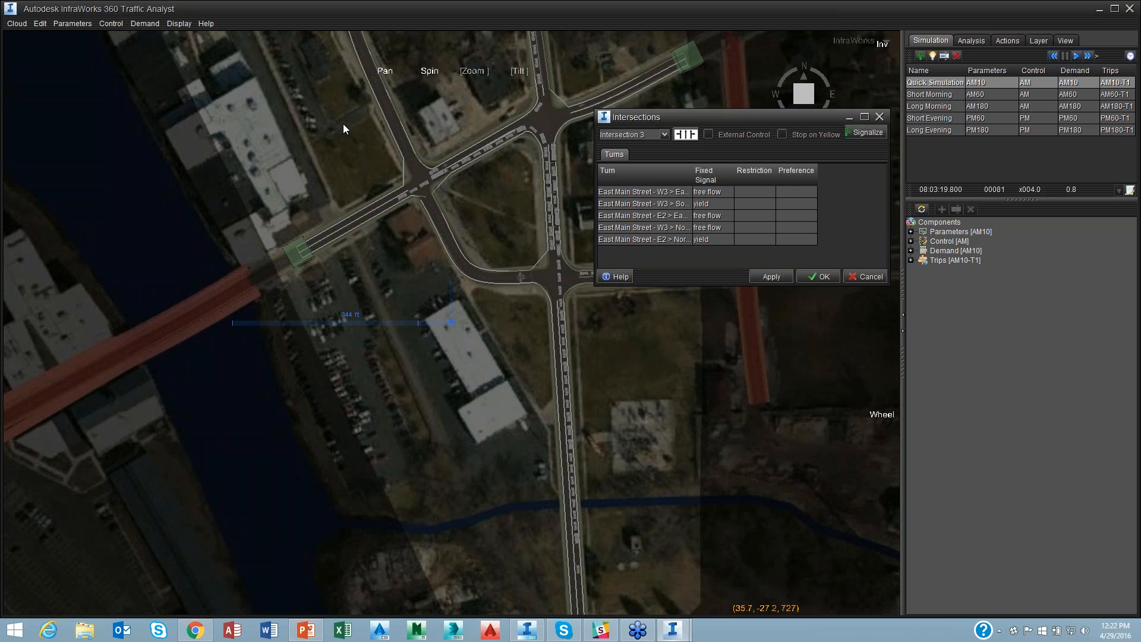
pyautogui.click(664, 134)
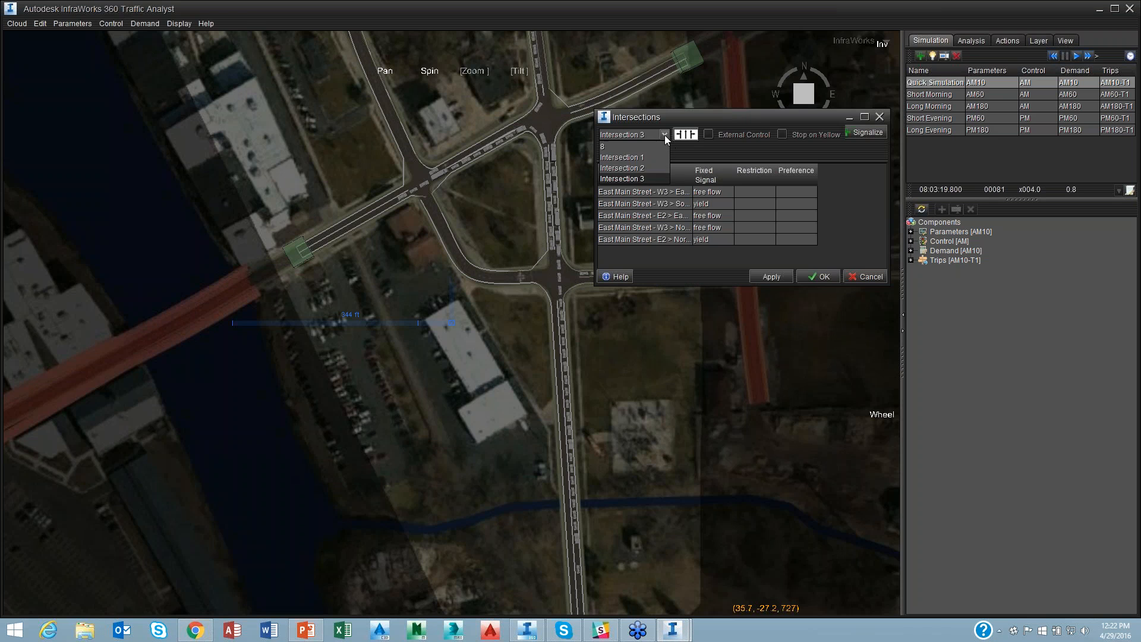
pyautogui.click(643, 167)
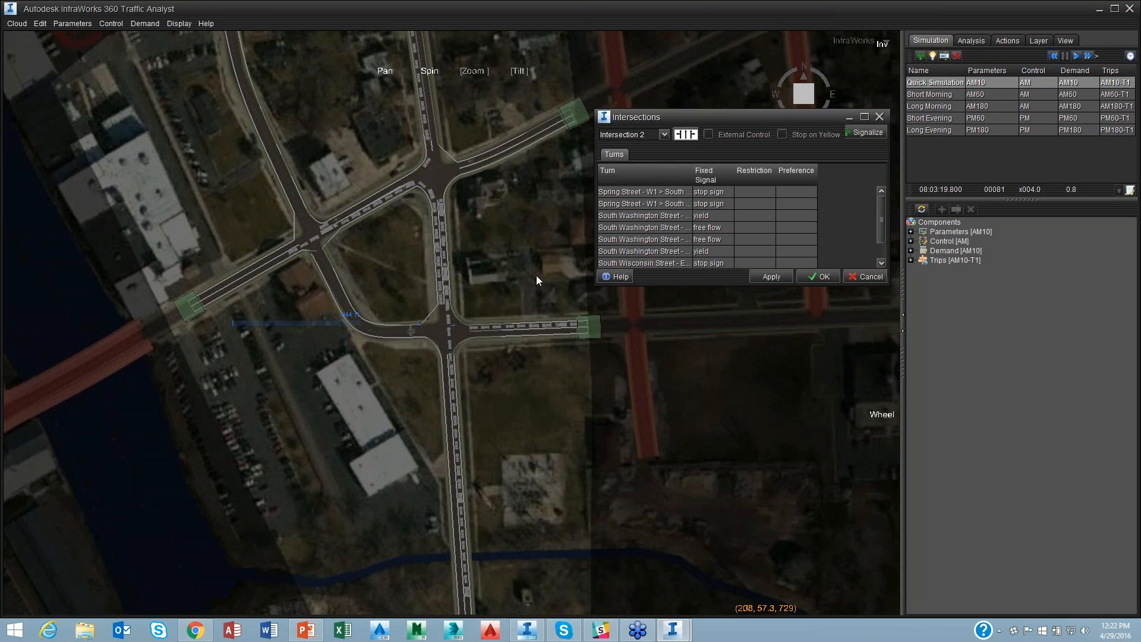
pyautogui.scroll(5, 432, 329)
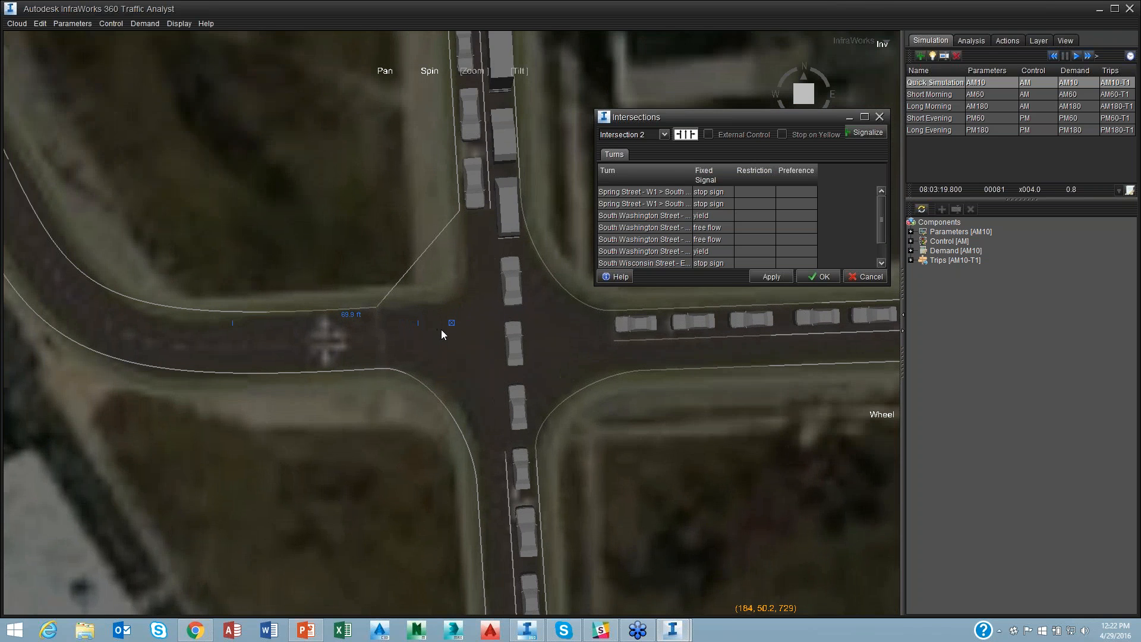
pyautogui.scroll(2, 443, 330)
pyautogui.click(664, 137)
pyautogui.click(646, 169)
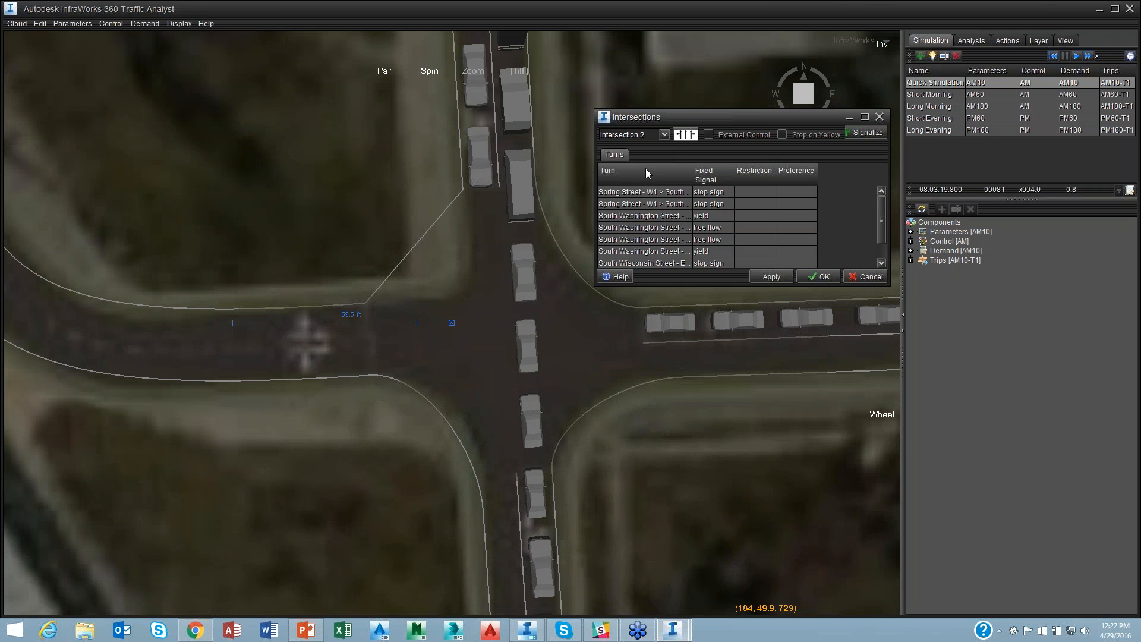
# Hide the aerial images and set Intersection 2's southbound South Washington Street left turn to a free flow fixed signal
pyautogui.click(670, 251)
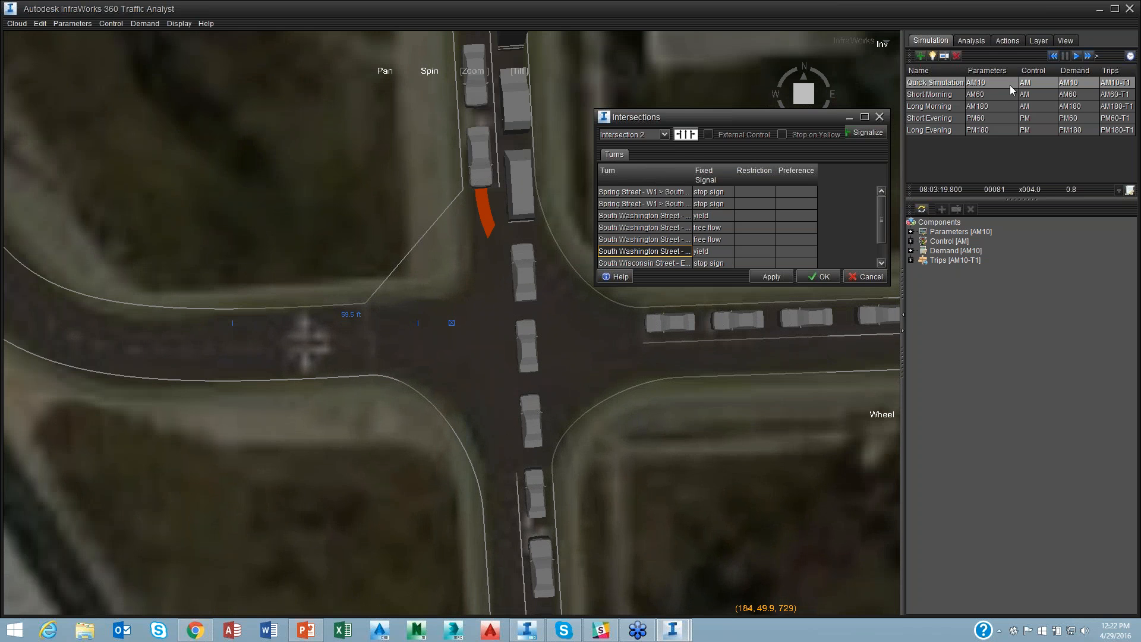
pyautogui.click(1039, 40)
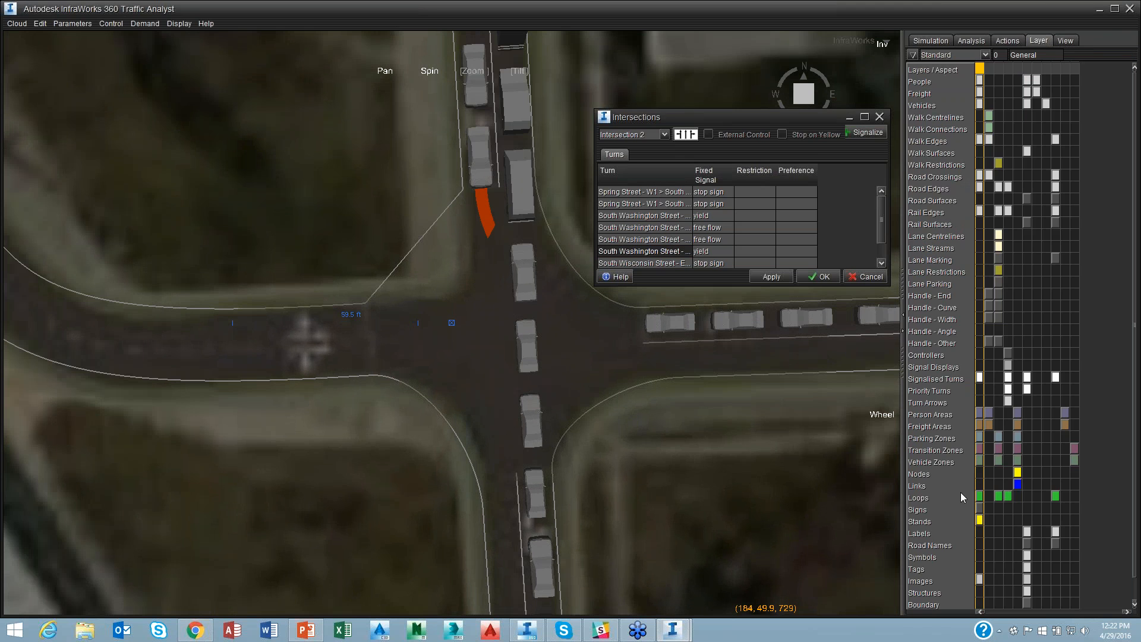
pyautogui.click(980, 577)
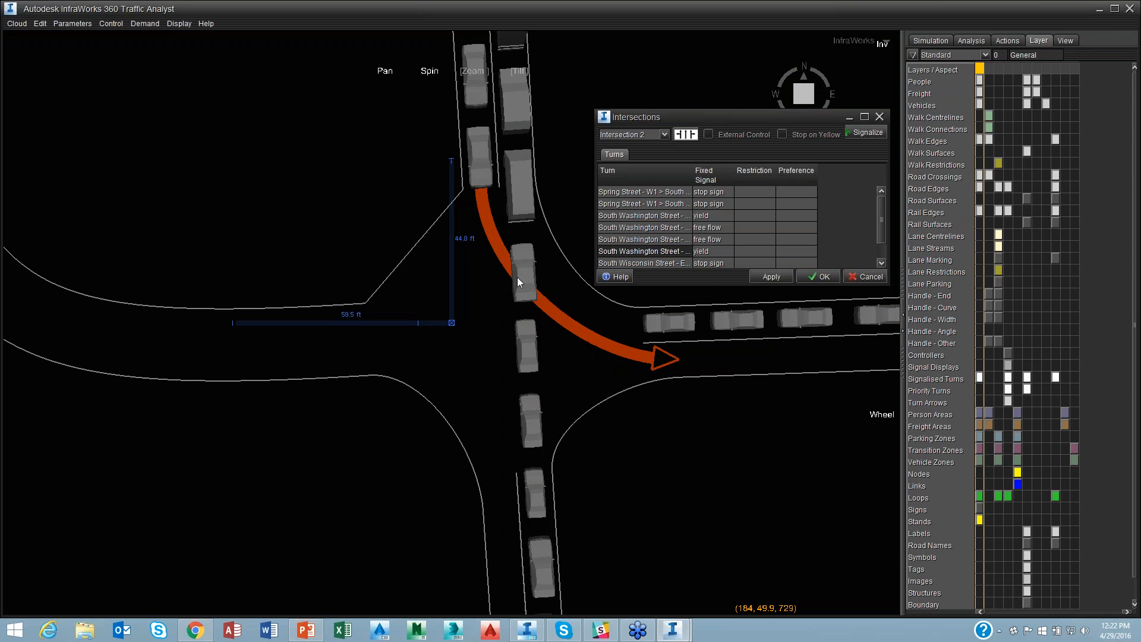
pyautogui.click(718, 253)
pyautogui.click(719, 273)
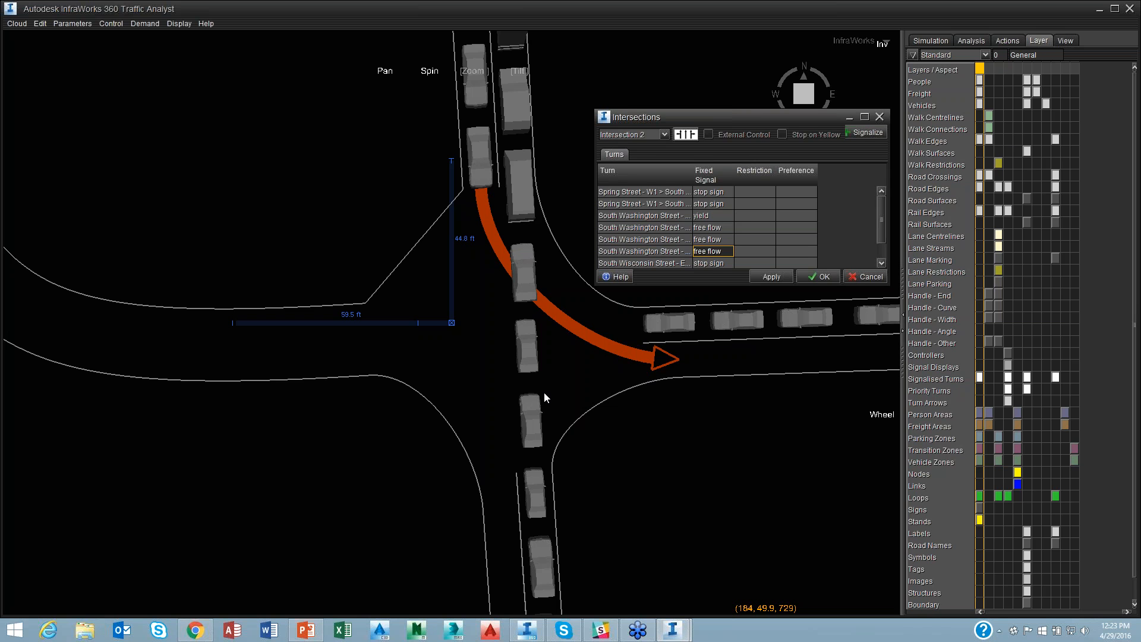
pyautogui.click(788, 275)
pyautogui.click(809, 276)
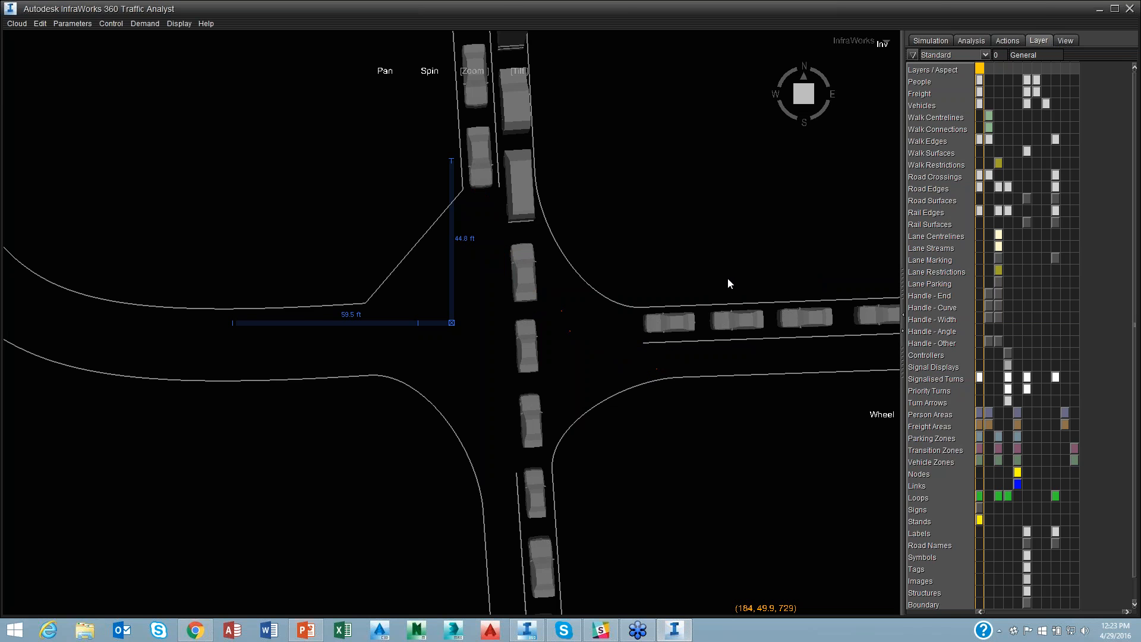
# Resume the Quick Simulation, examine how traffic moves through all the intersections, and pause it
pyautogui.scroll(-5, 726, 275)
pyautogui.click(934, 40)
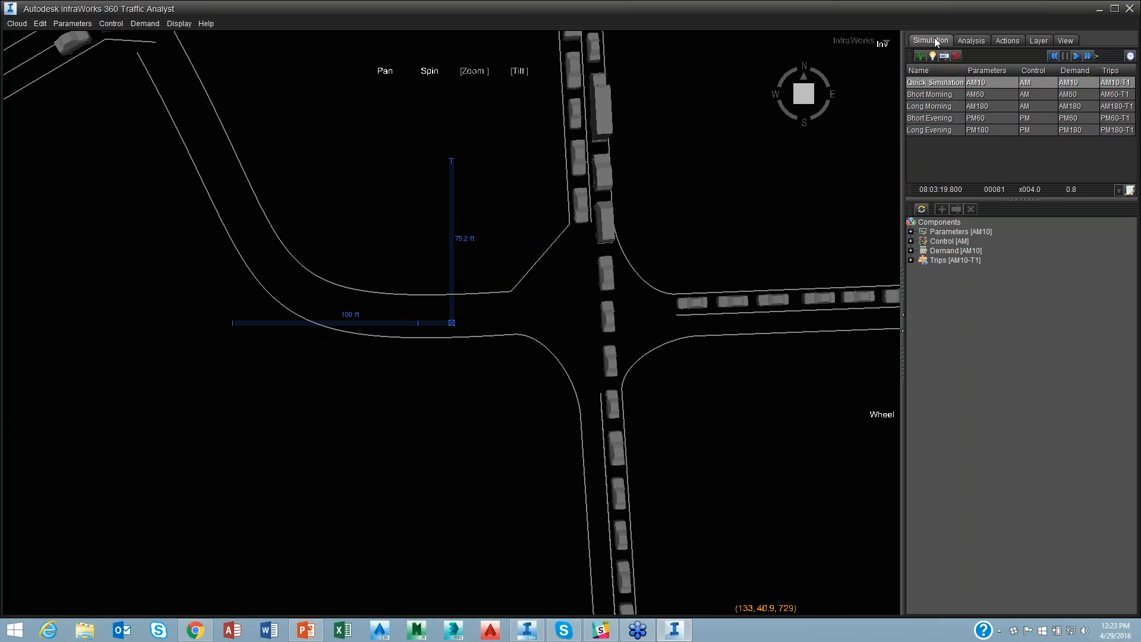
pyautogui.click(1077, 58)
pyautogui.scroll(-10, 655, 228)
pyautogui.moveTo(675, 165); pyautogui.dragTo(631, 297)
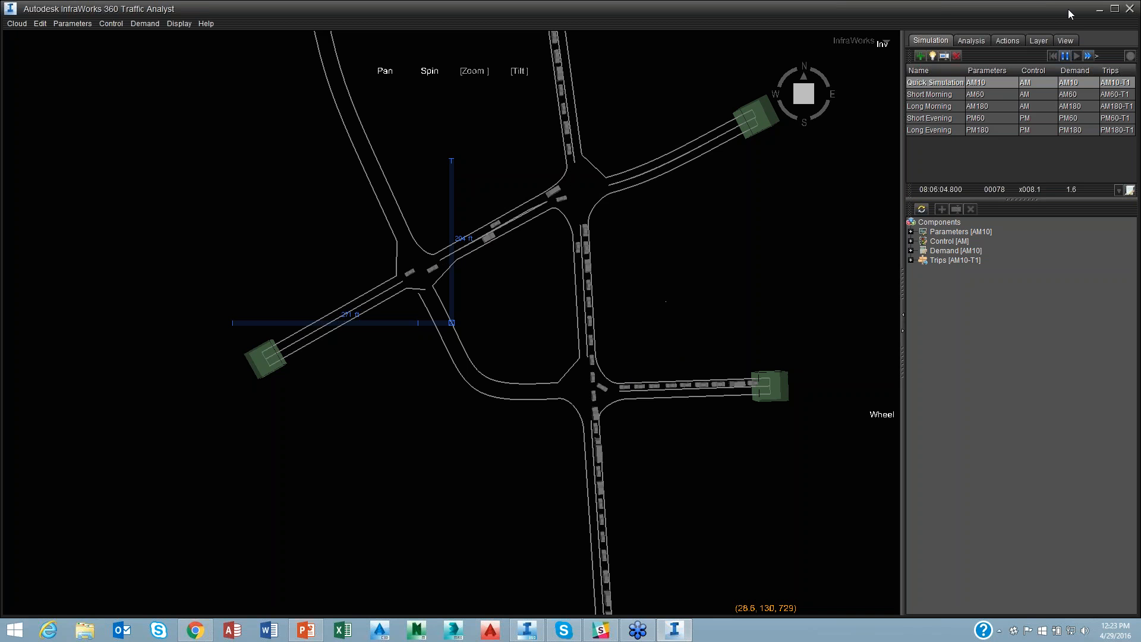
pyautogui.click(1065, 55)
# Close Traffic Analyst, return to InfraWorks and run the cloud-based Quick Simulation for Traffic Study Area 1
pyautogui.click(1130, 9)
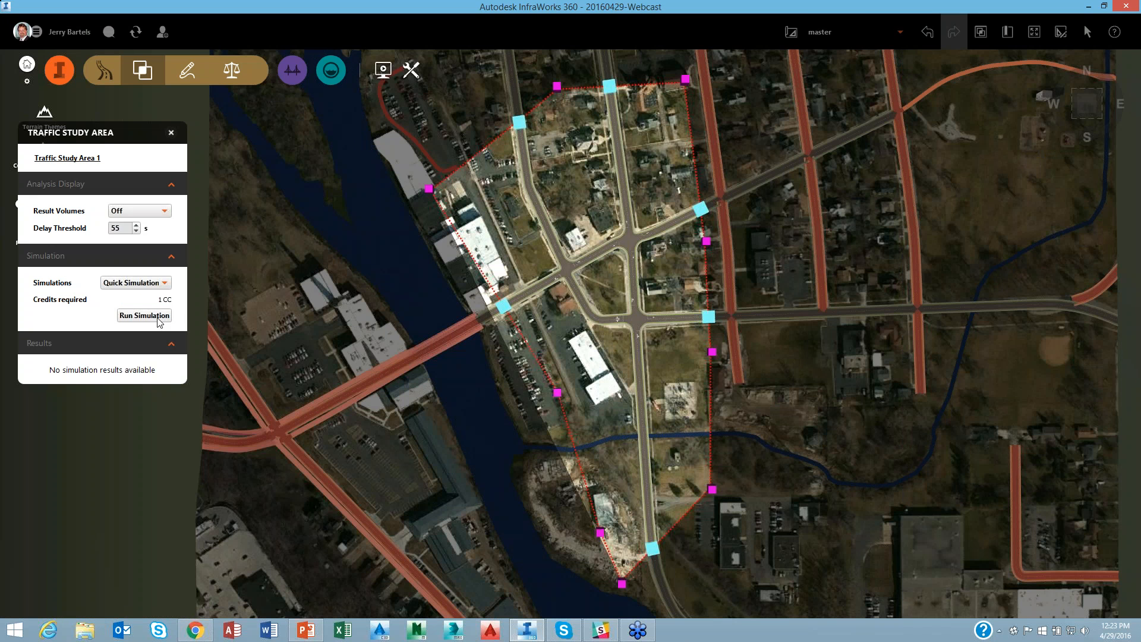
pyautogui.click(151, 317)
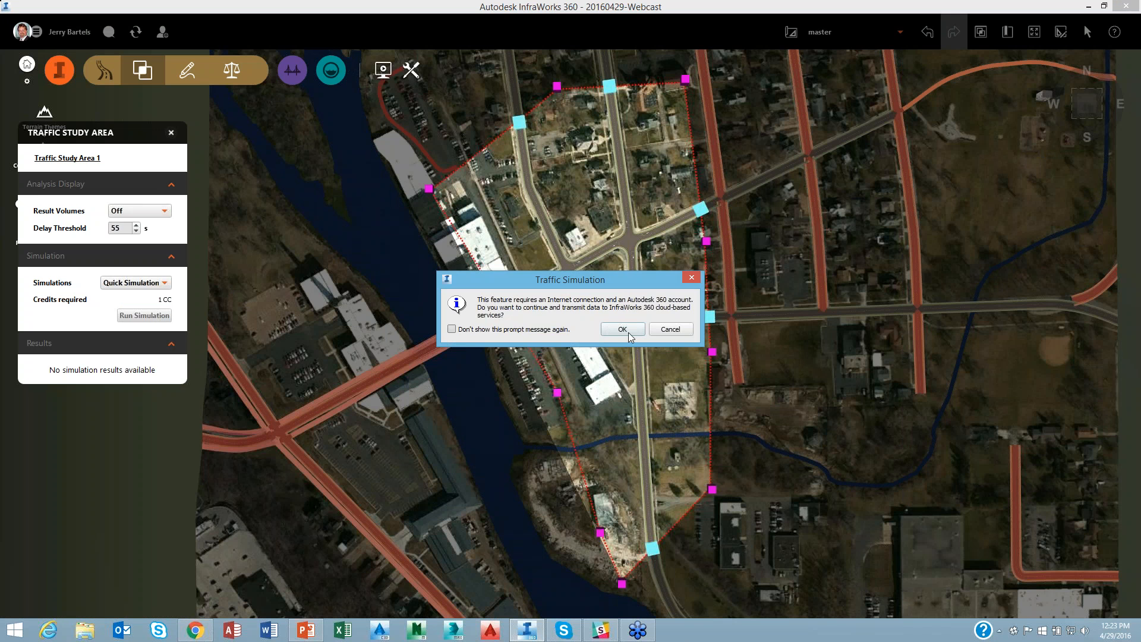
pyautogui.click(629, 334)
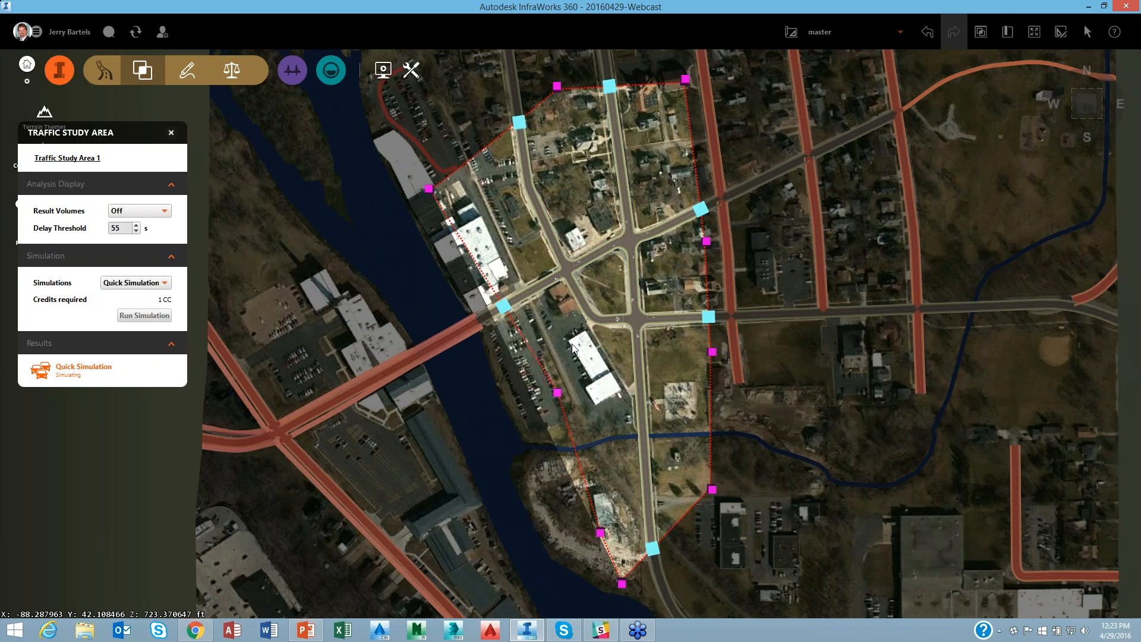
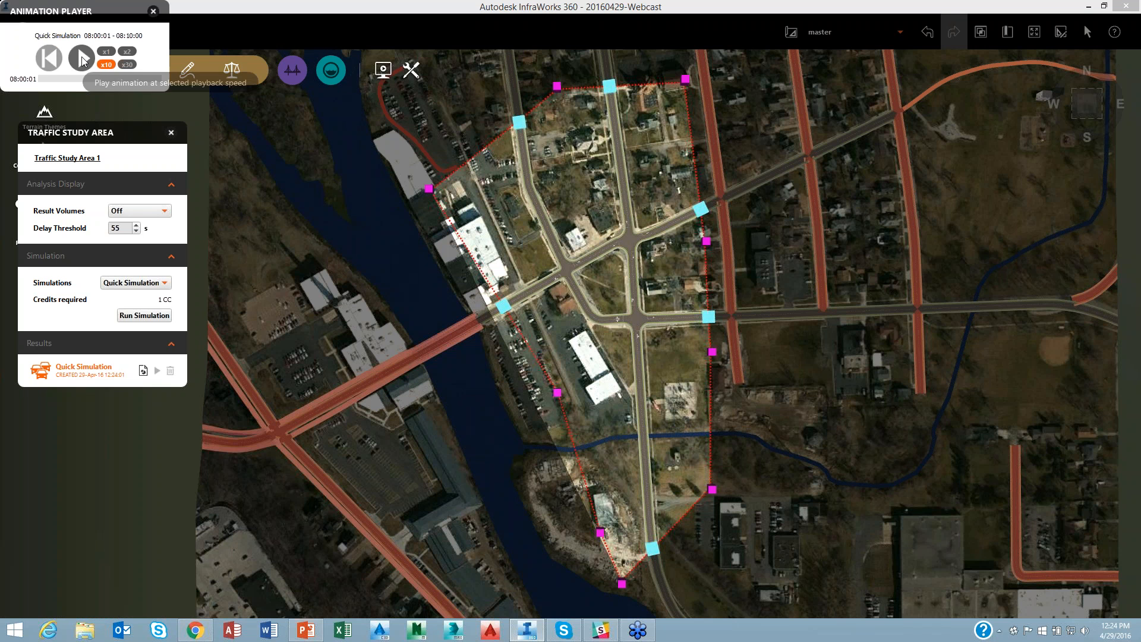
# Play the Quick Simulation animation and examine the traffic at the intersections in a tilted close-up 3D view
pyautogui.click(82, 58)
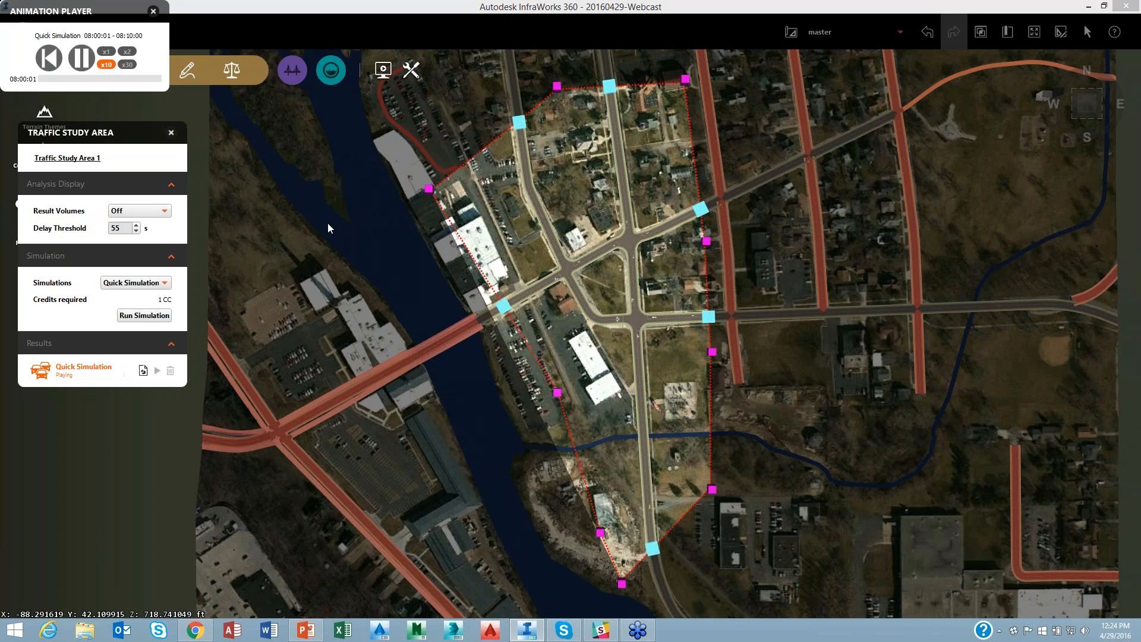
pyautogui.keyDown('shift'); pyautogui.moveTo(566, 288); pyautogui.dragTo(637, 219, button='middle'); pyautogui.keyUp('shift')
pyautogui.moveTo(637, 214); pyautogui.dragTo(629, 173)
pyautogui.scroll(4, 591, 209)
pyautogui.scroll(3, 590, 209)
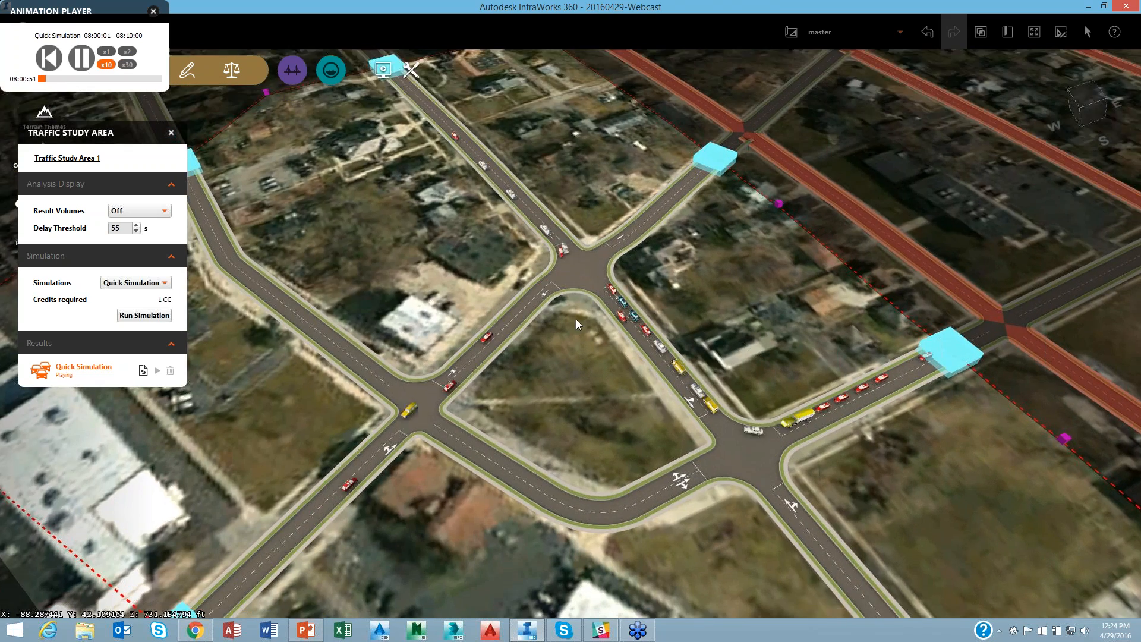
# Display the result volumes per approach over the running animation, examine the queues and delays on the intersection approaches, and turn the volumes off
pyautogui.moveTo(575, 320); pyautogui.dragTo(582, 298)
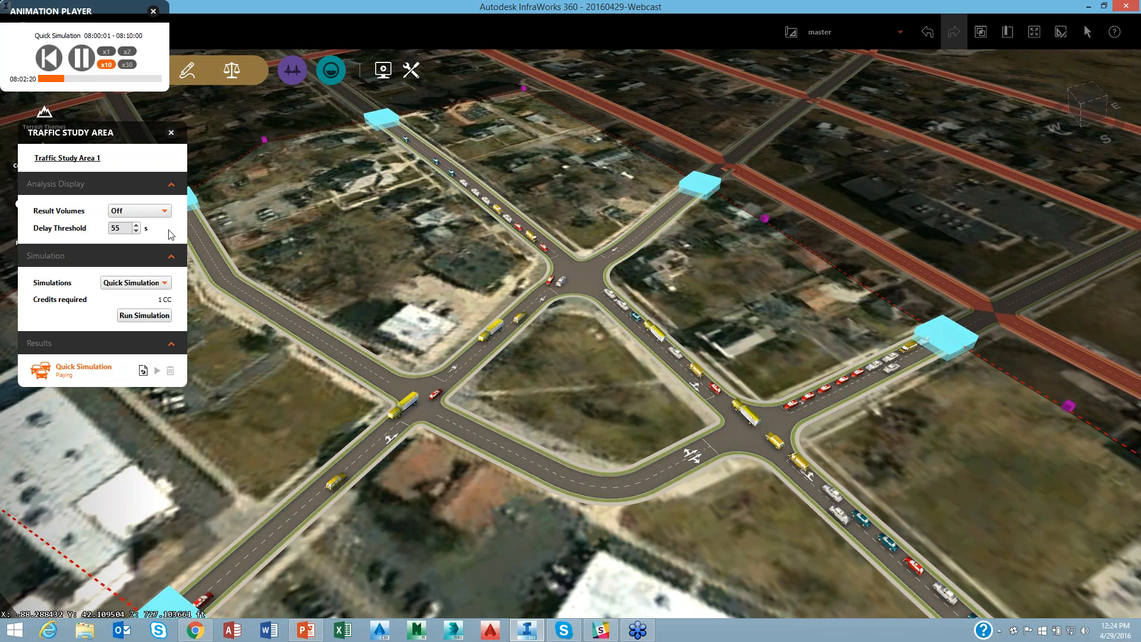
pyautogui.click(156, 211)
pyautogui.click(157, 200)
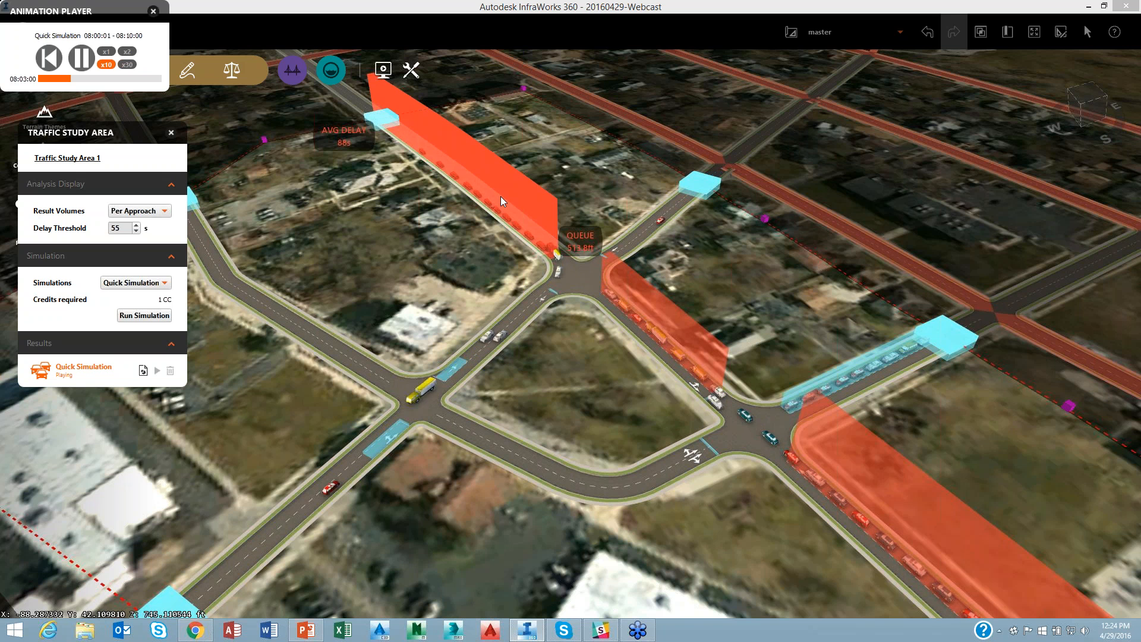
pyautogui.moveTo(616, 280)
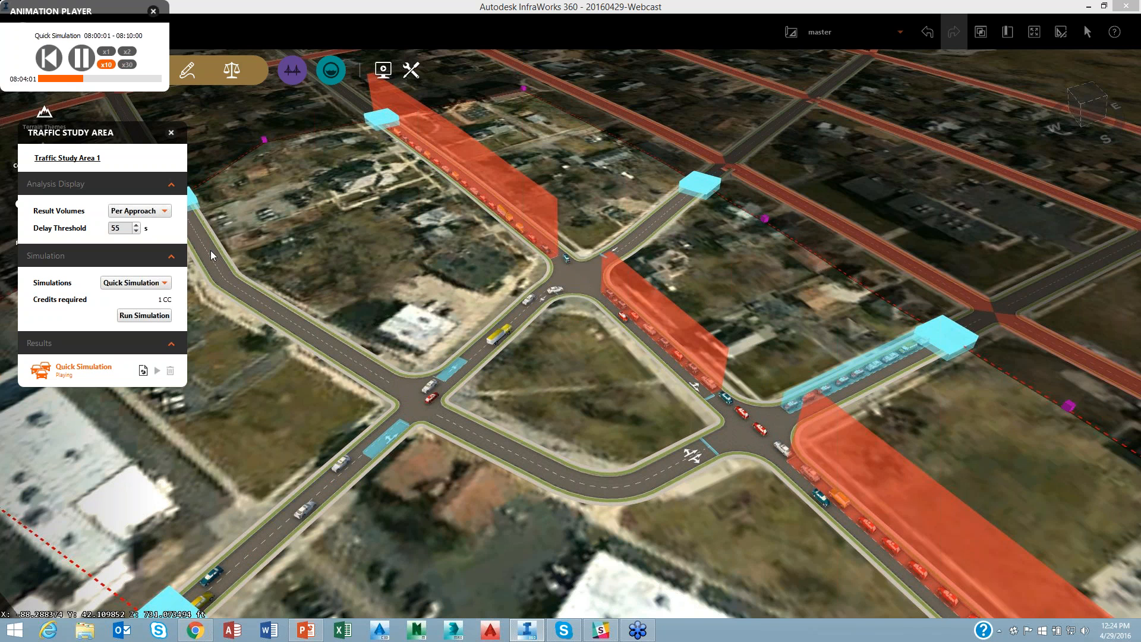
pyautogui.click(162, 211)
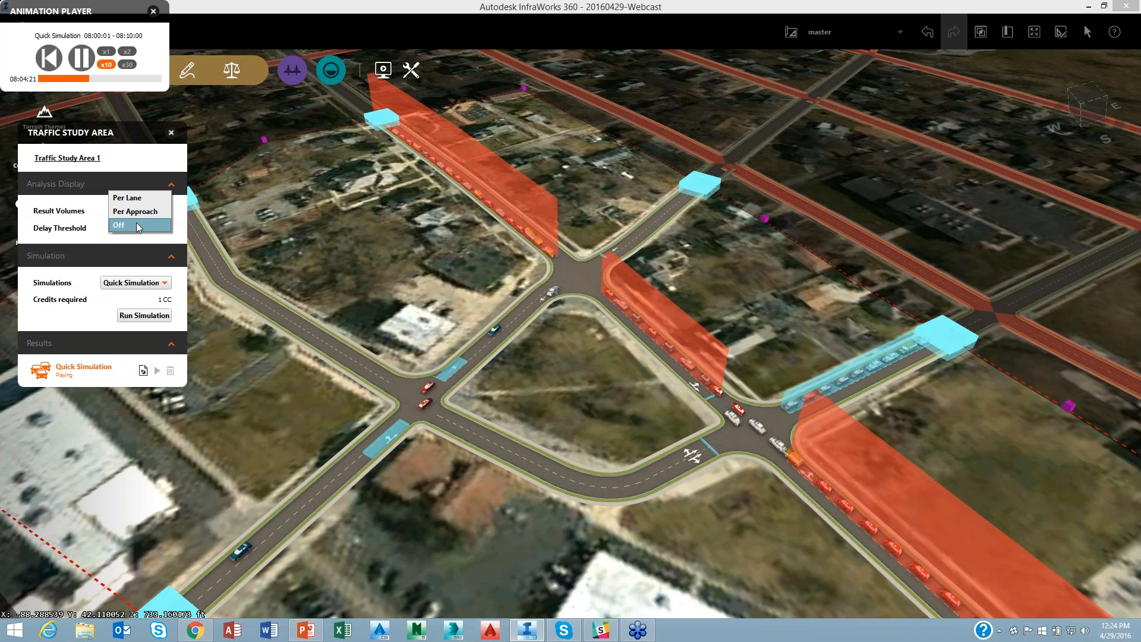
pyautogui.click(137, 224)
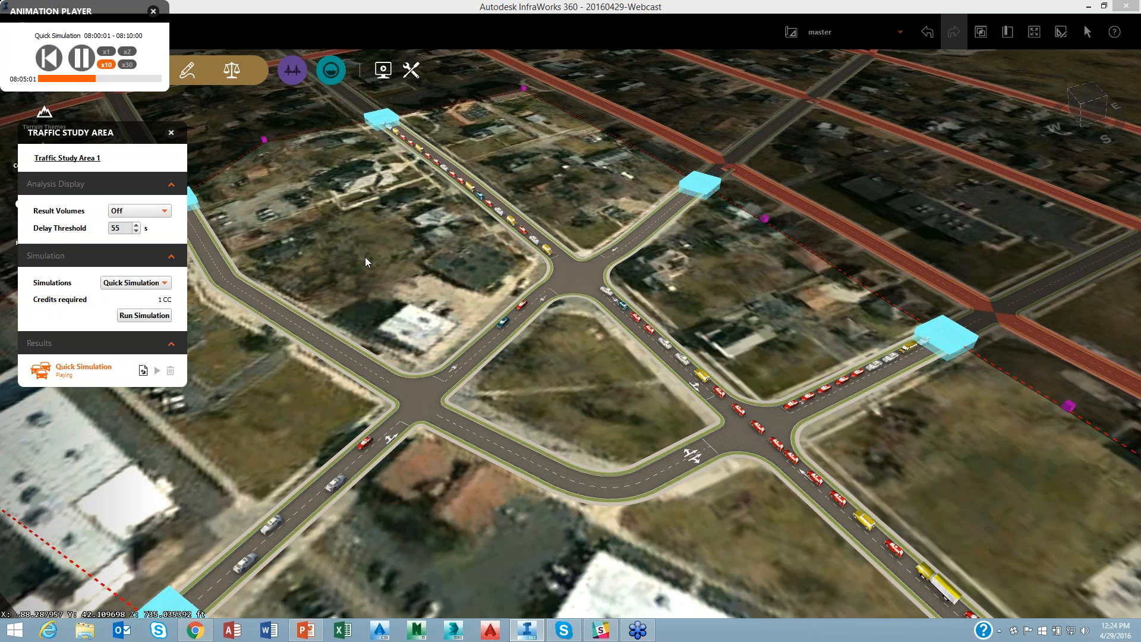
# Close the traffic study area, hide its overlay, and add a new proposal named Alternate
pyautogui.click(172, 133)
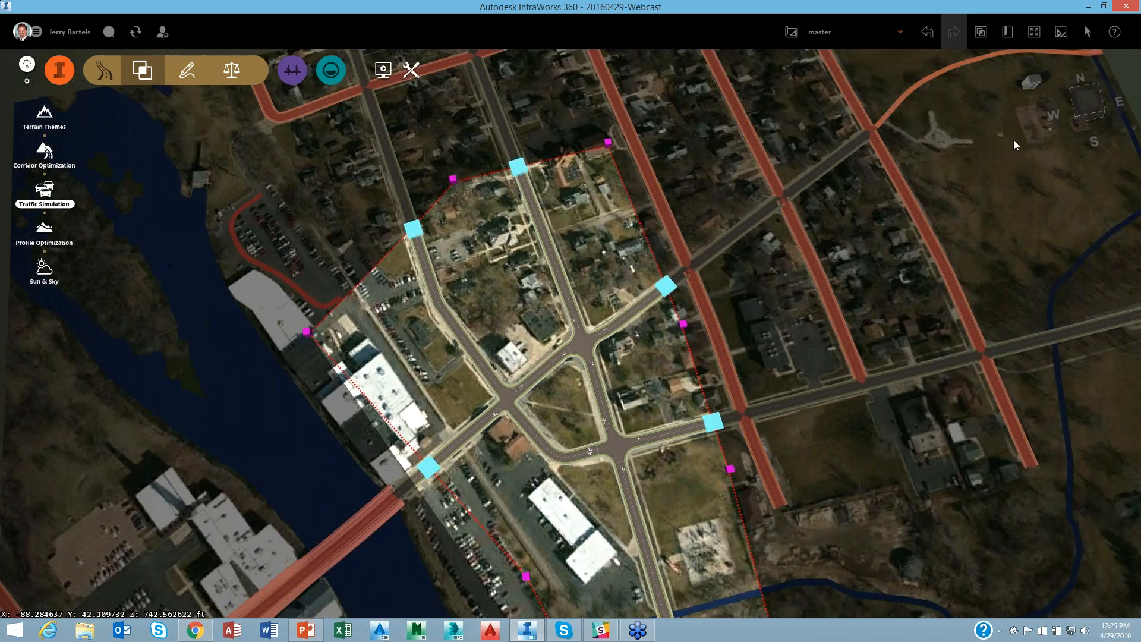
pyautogui.click(1055, 37)
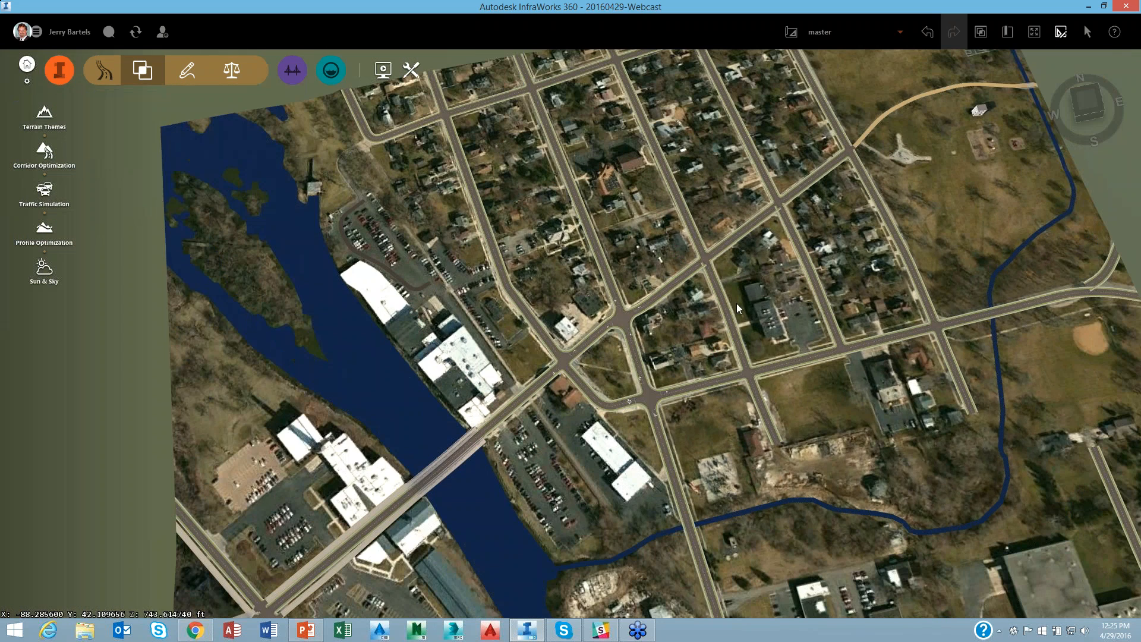
pyautogui.click(900, 35)
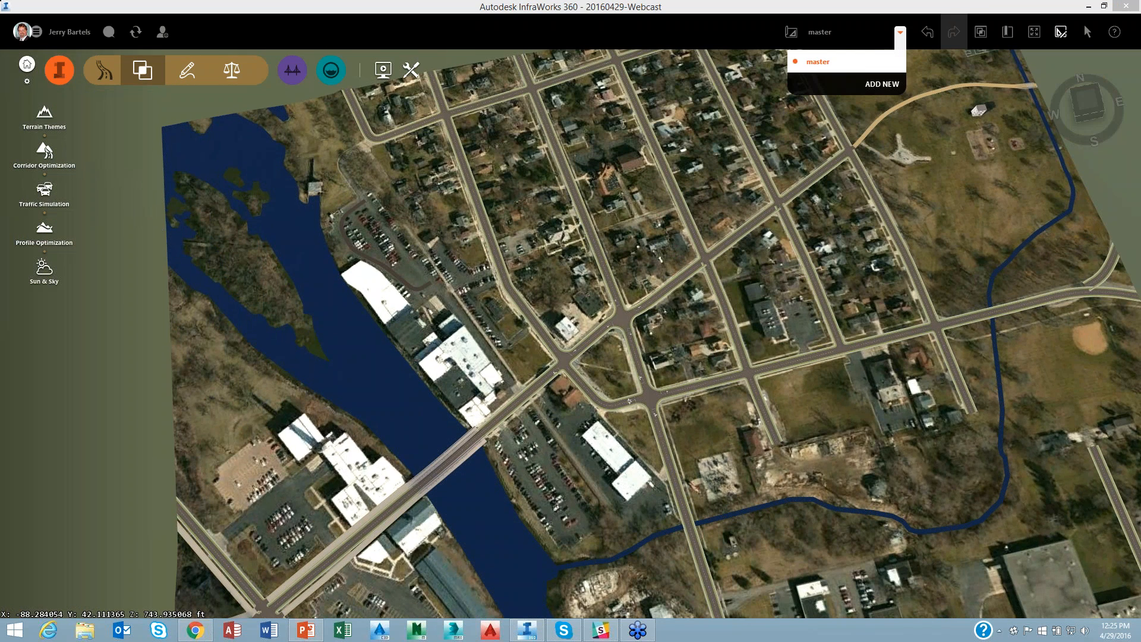
pyautogui.click(876, 87)
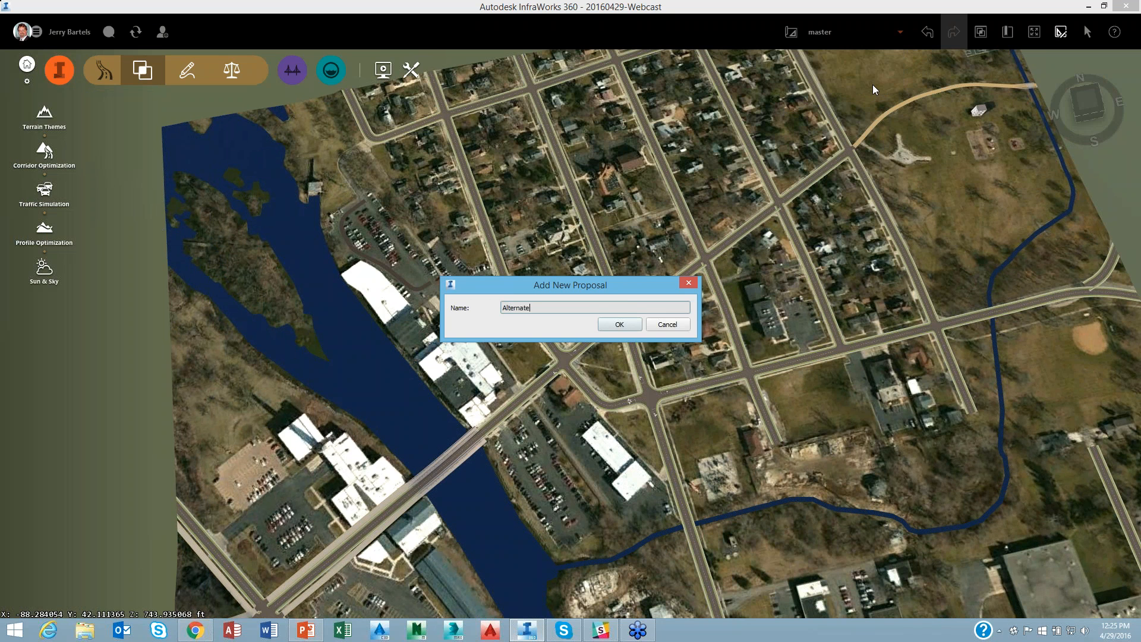
pyautogui.click(620, 325)
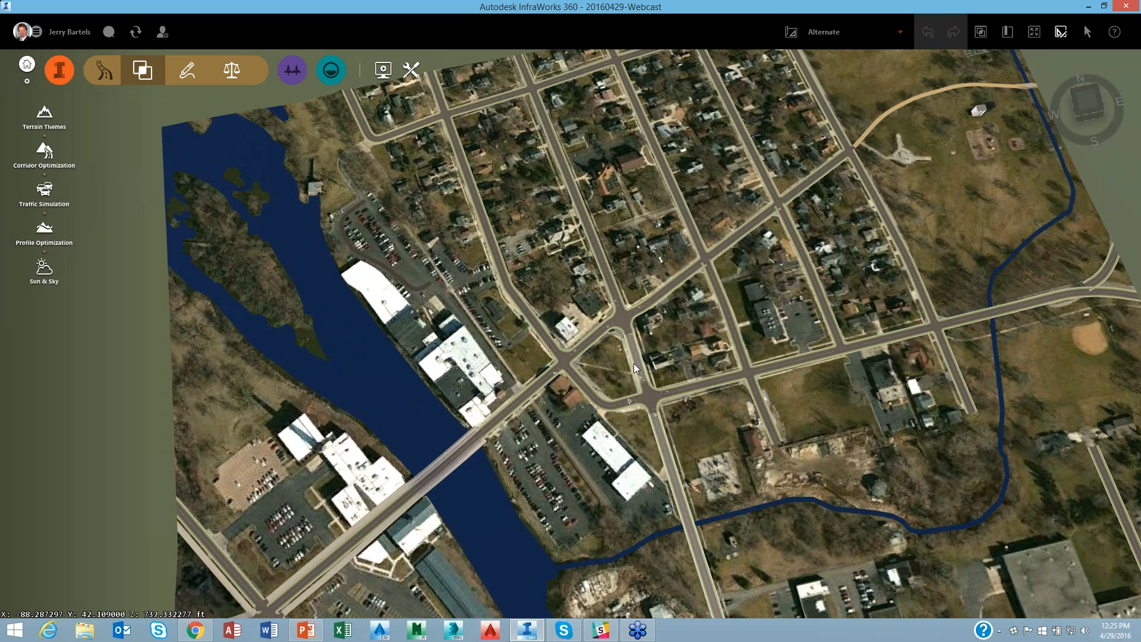
# Convert East Main Street's Intersection 1 to a roundabout using the FHWA 2000: Urban Compact Roundabout standard
pyautogui.scroll(5, 629, 351)
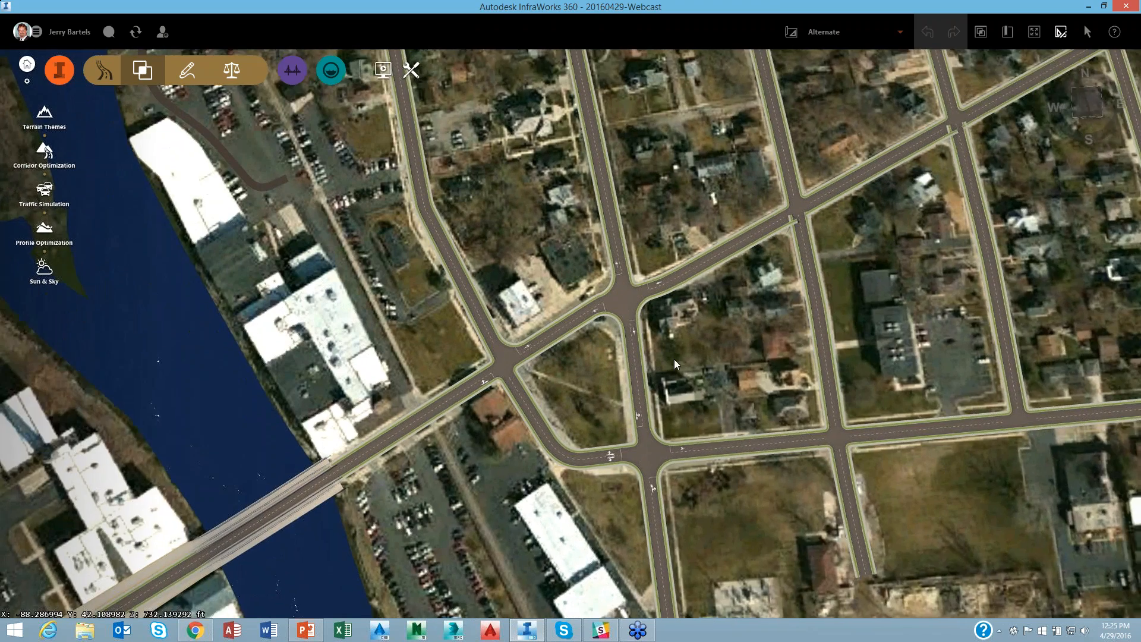
pyautogui.scroll(3, 674, 359)
pyautogui.click(606, 282)
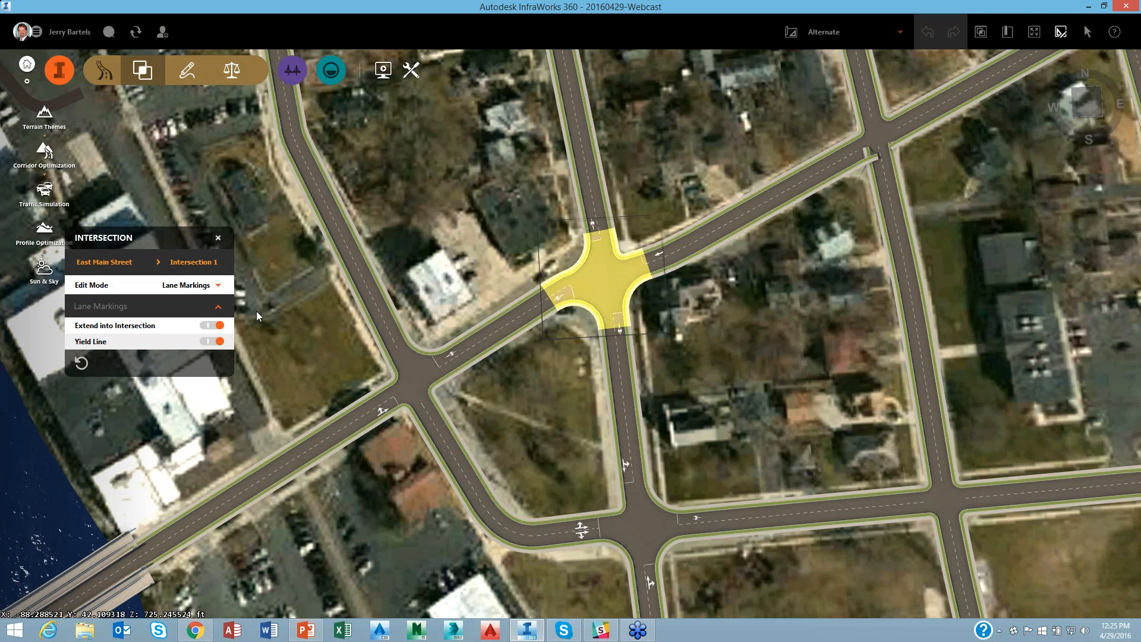
pyautogui.click(218, 286)
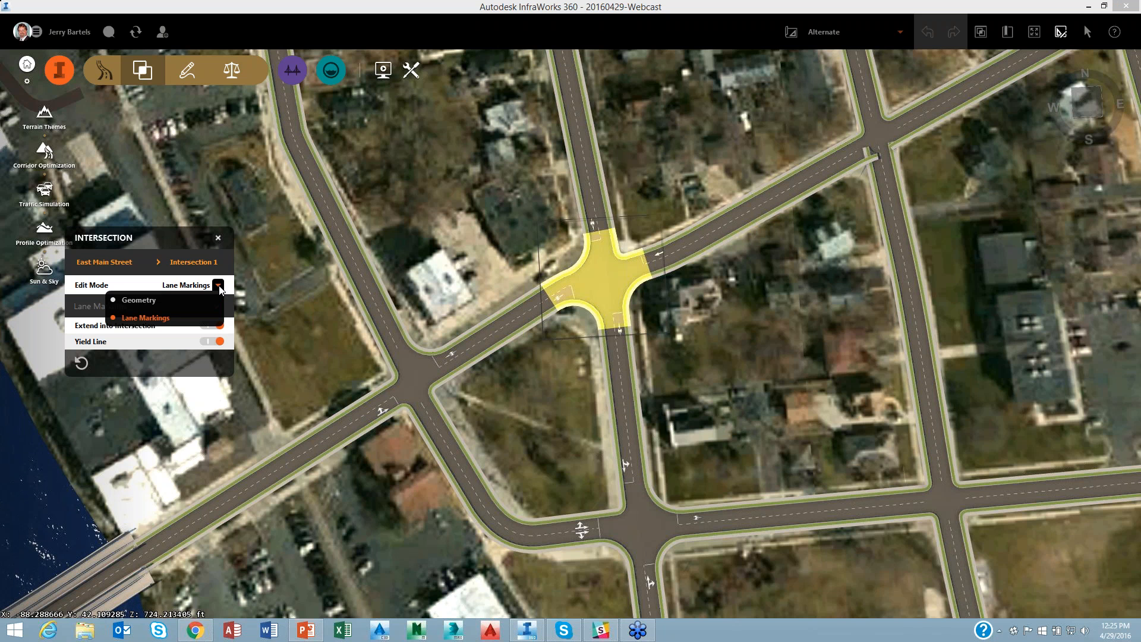
pyautogui.click(162, 301)
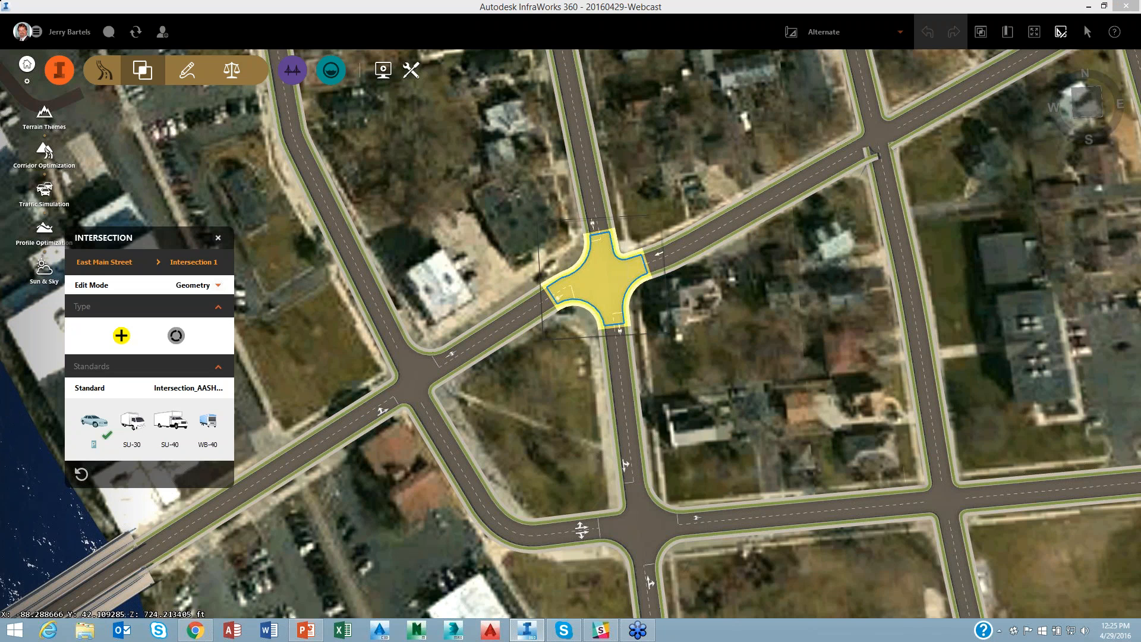
pyautogui.click(177, 336)
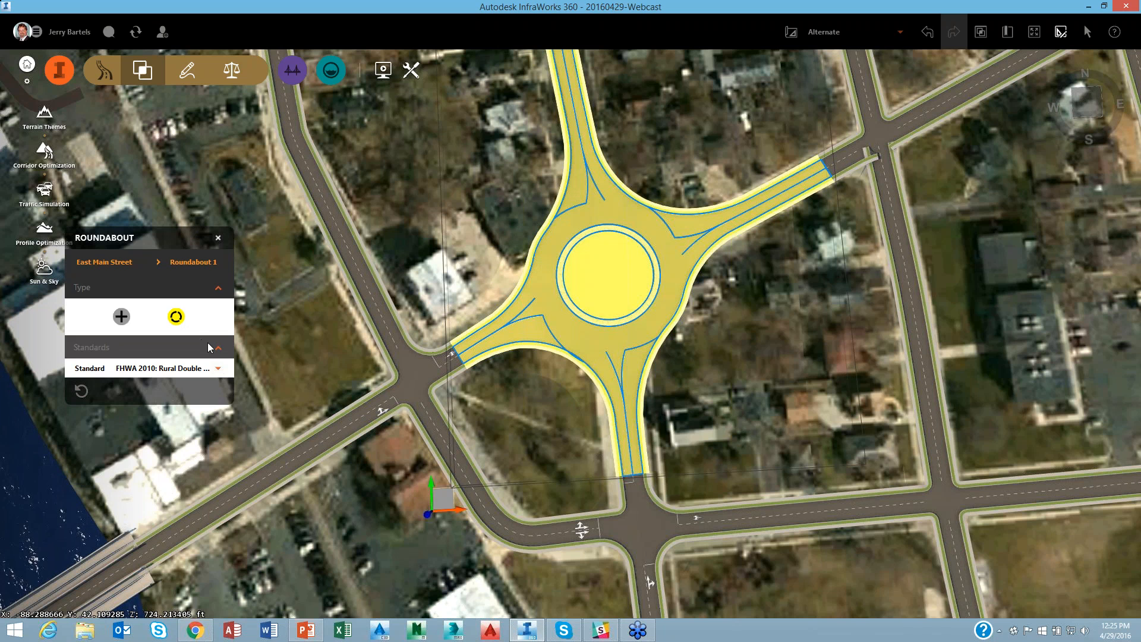
pyautogui.click(219, 370)
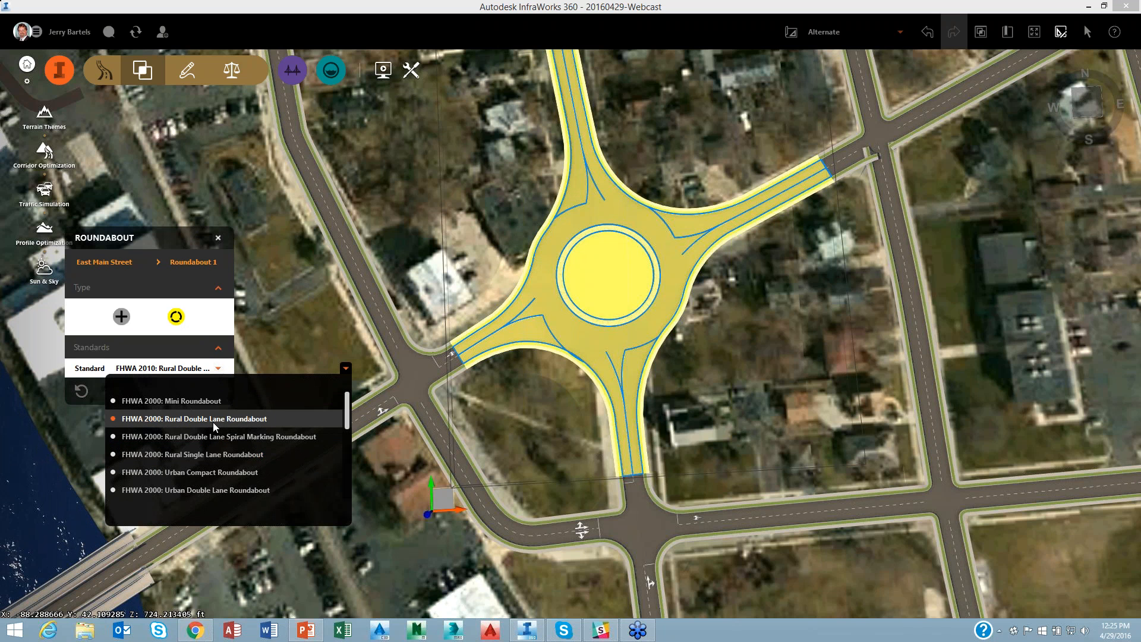
pyautogui.click(208, 472)
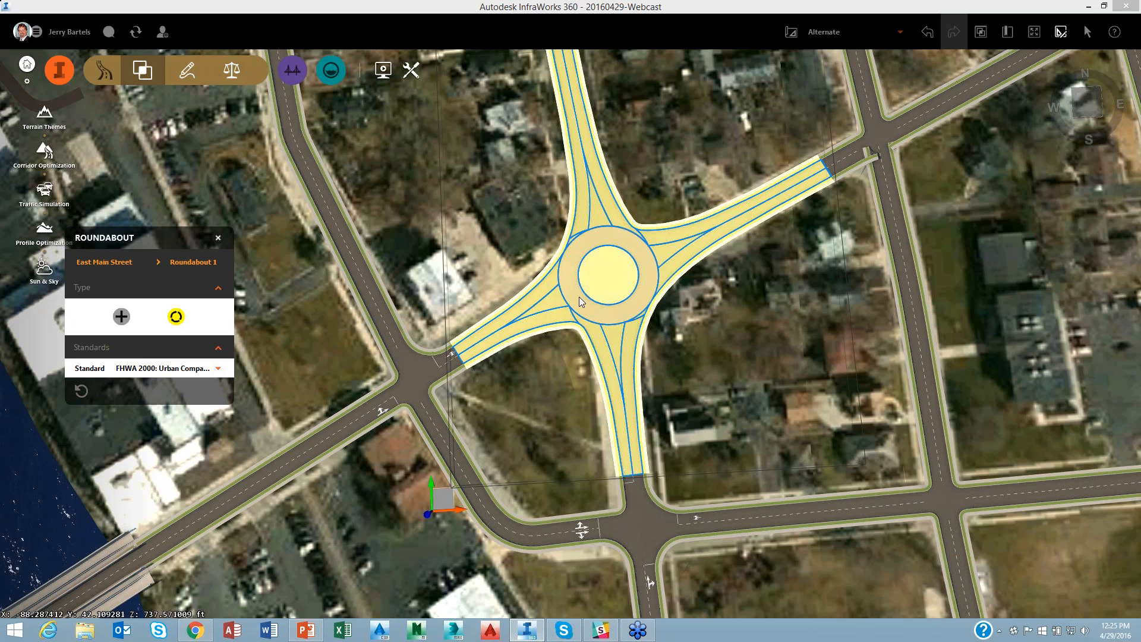
# Move the roundel slightly southwest and shorten the roundabout's south arm
pyautogui.click(609, 280)
pyautogui.moveTo(608, 278); pyautogui.dragTo(605, 284)
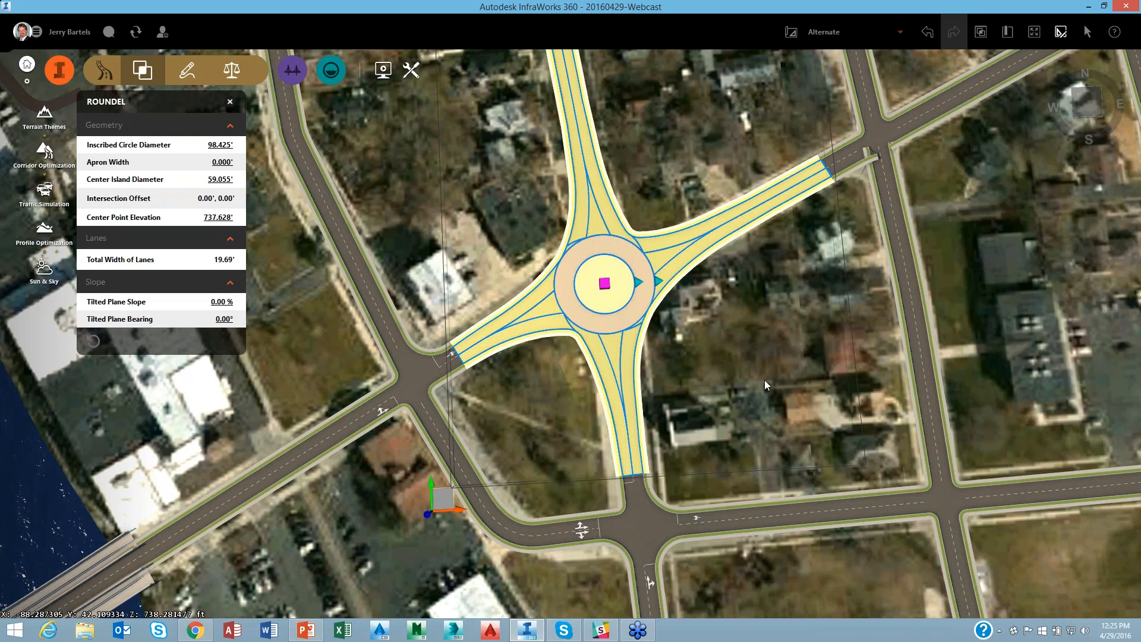
pyautogui.click(631, 465)
pyautogui.moveTo(638, 473); pyautogui.dragTo(674, 421)
# Shorten the roundabout's east arm on East Main Street to about 92 ft
pyautogui.click(798, 189)
pyautogui.moveTo(826, 169); pyautogui.dragTo(777, 190)
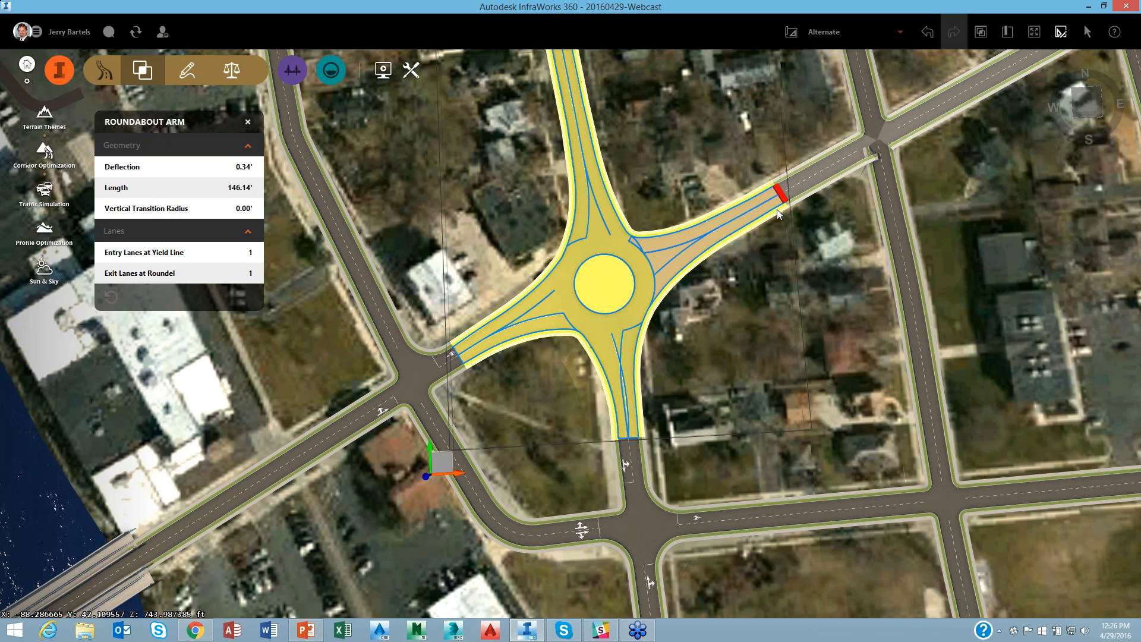
pyautogui.hotkey('ctrl', 'z')
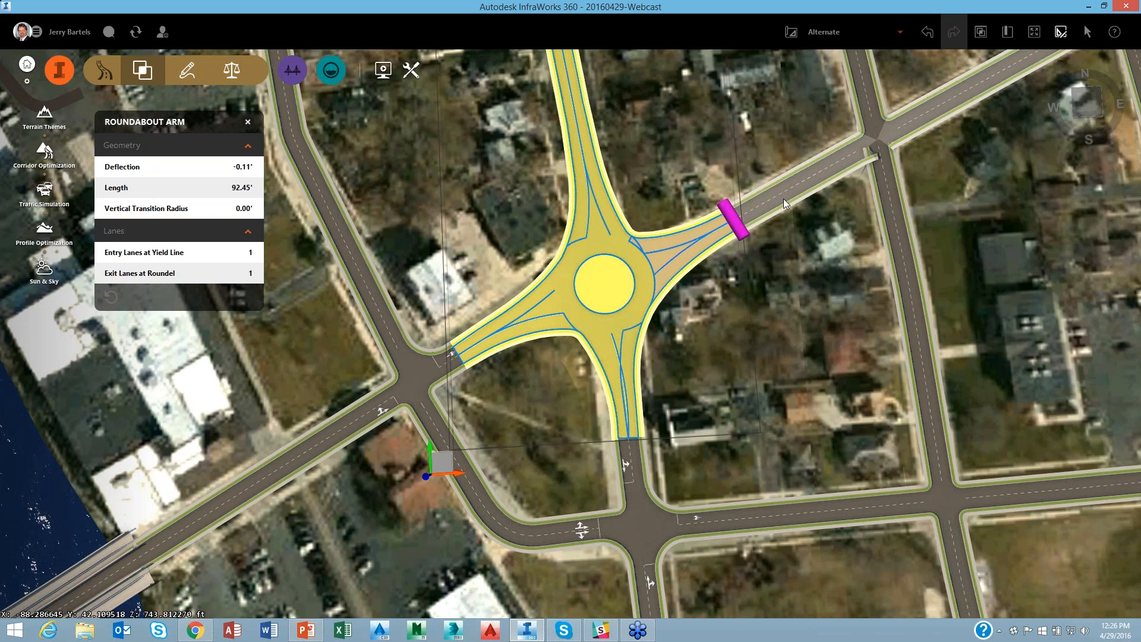
pyautogui.doubleClick(735, 219)
pyautogui.scroll(-6, 755, 364)
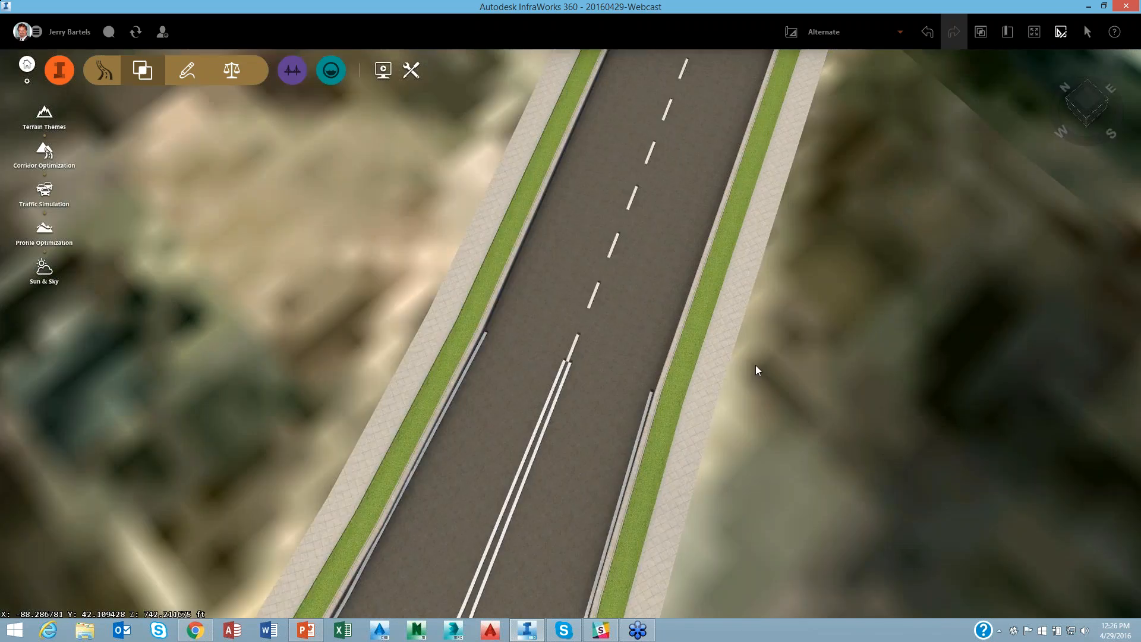
pyautogui.scroll(-5, 755, 362)
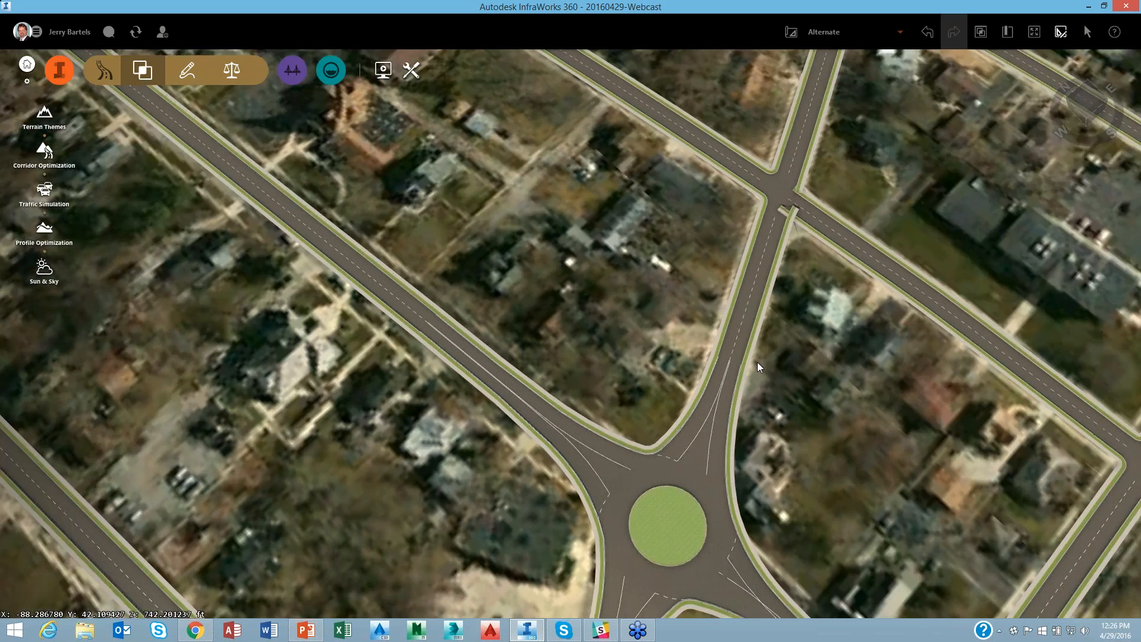
pyautogui.moveTo(848, 539); pyautogui.dragTo(821, 170)
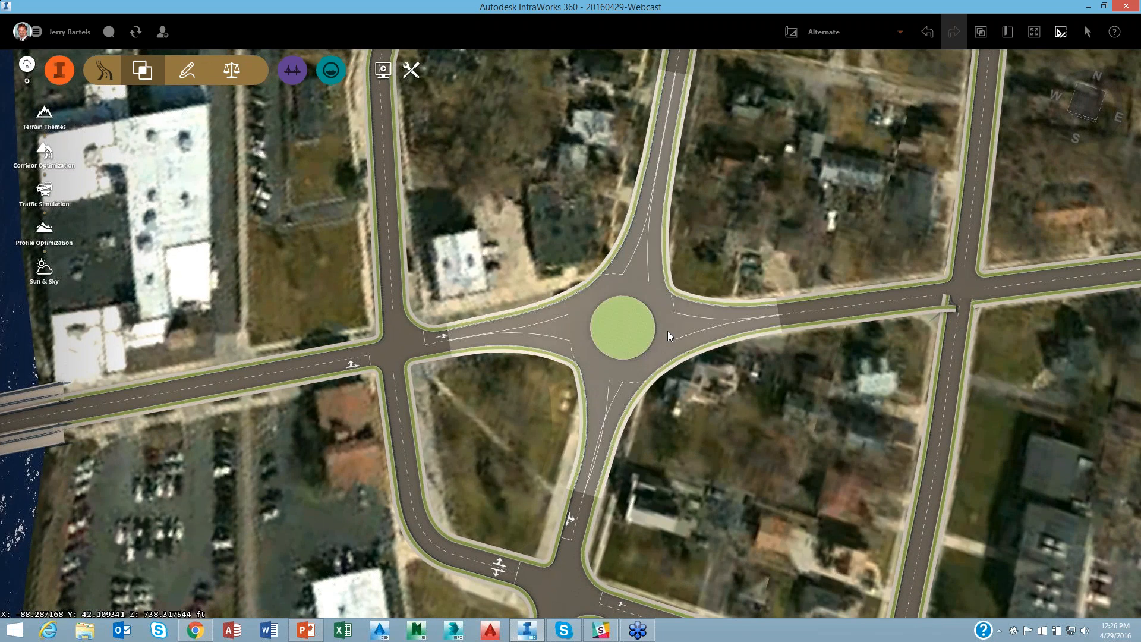
pyautogui.click(673, 329)
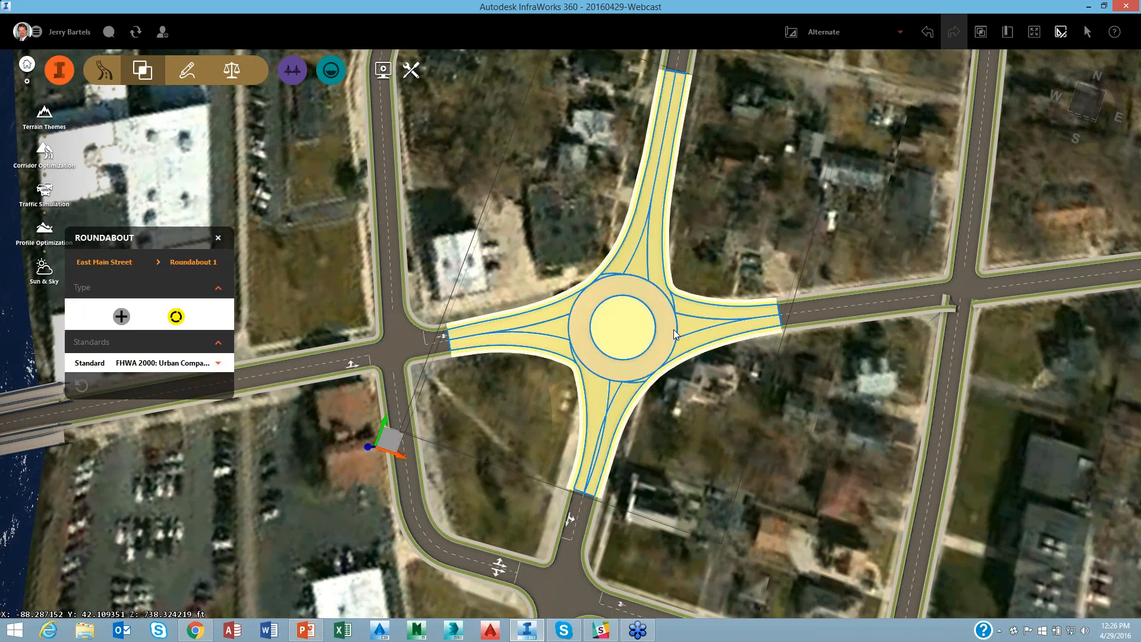
pyautogui.click(778, 313)
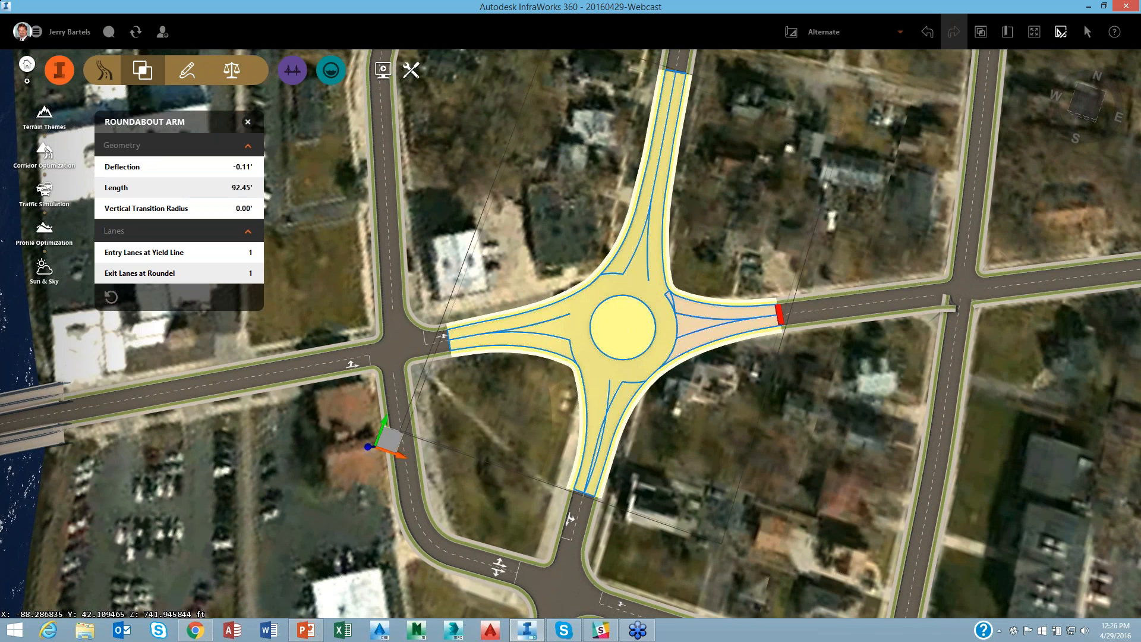
pyautogui.click(794, 316)
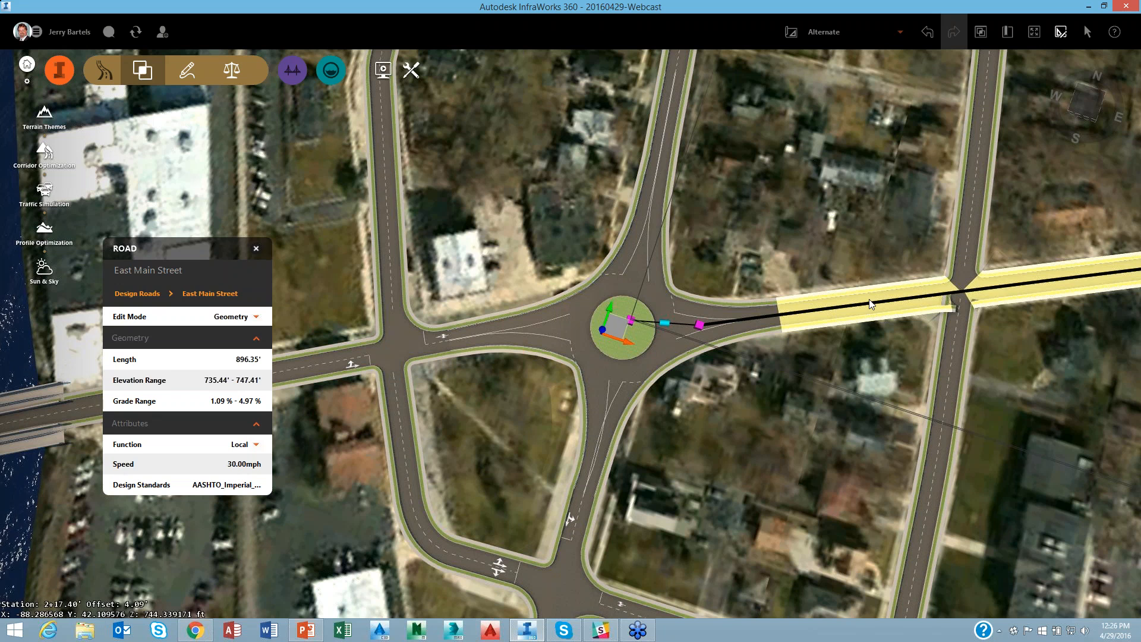
pyautogui.press('Escape')
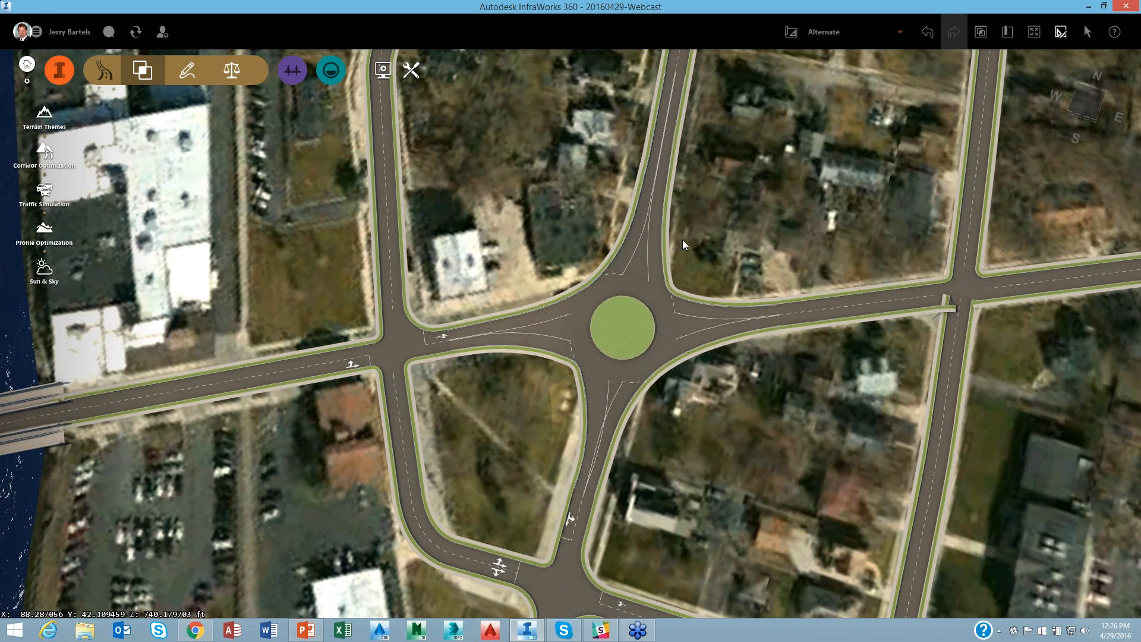
# Shorten the roundabout's north arm and reduce its west arm to about 91 ft
pyautogui.click(660, 143)
pyautogui.click(679, 84)
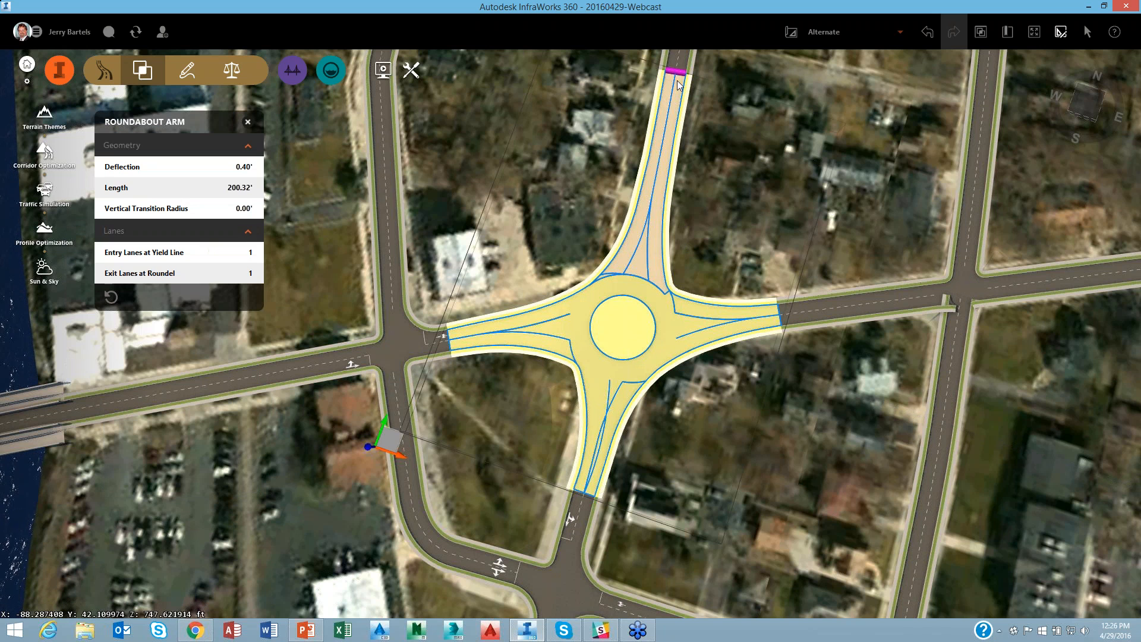
pyautogui.moveTo(680, 83); pyautogui.dragTo(671, 120)
pyautogui.click(470, 343)
pyautogui.moveTo(452, 346); pyautogui.dragTo(470, 341)
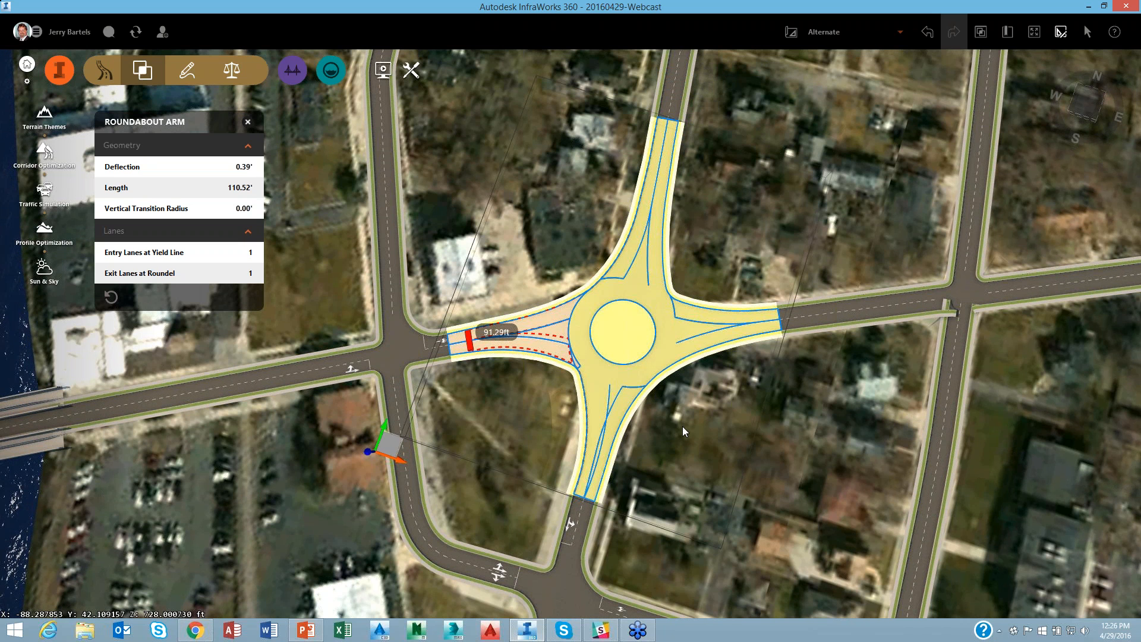
pyautogui.moveTo(686, 471); pyautogui.dragTo(719, 463)
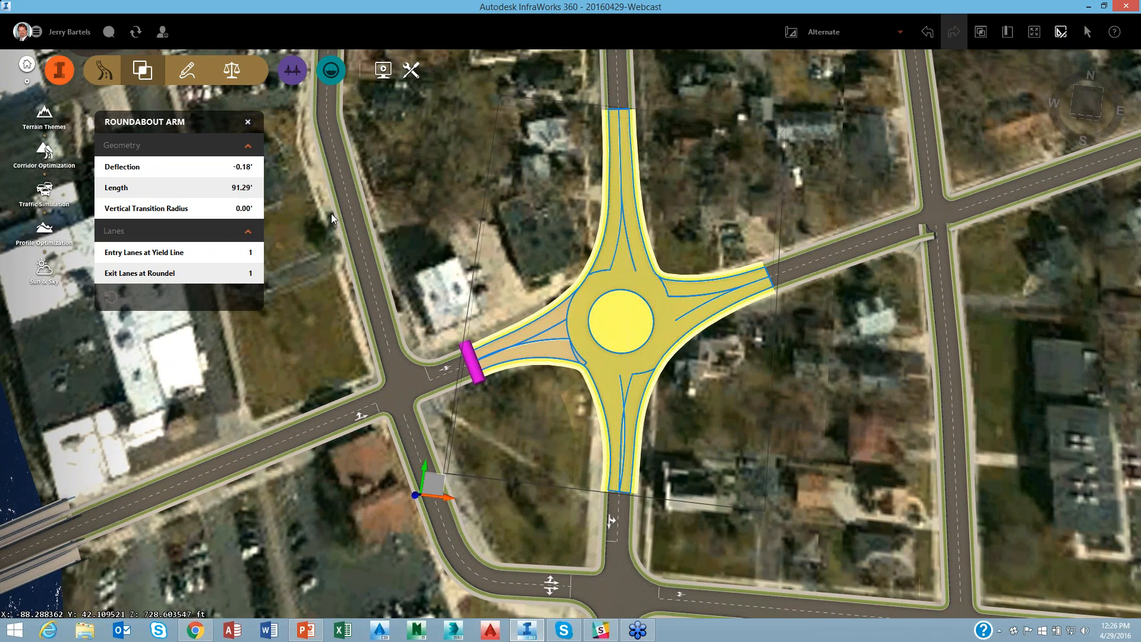
# Sync the master, Alternate and Common Resources changes to the cloud and open Traffic Simulation for the Alternate proposal
pyautogui.click(247, 122)
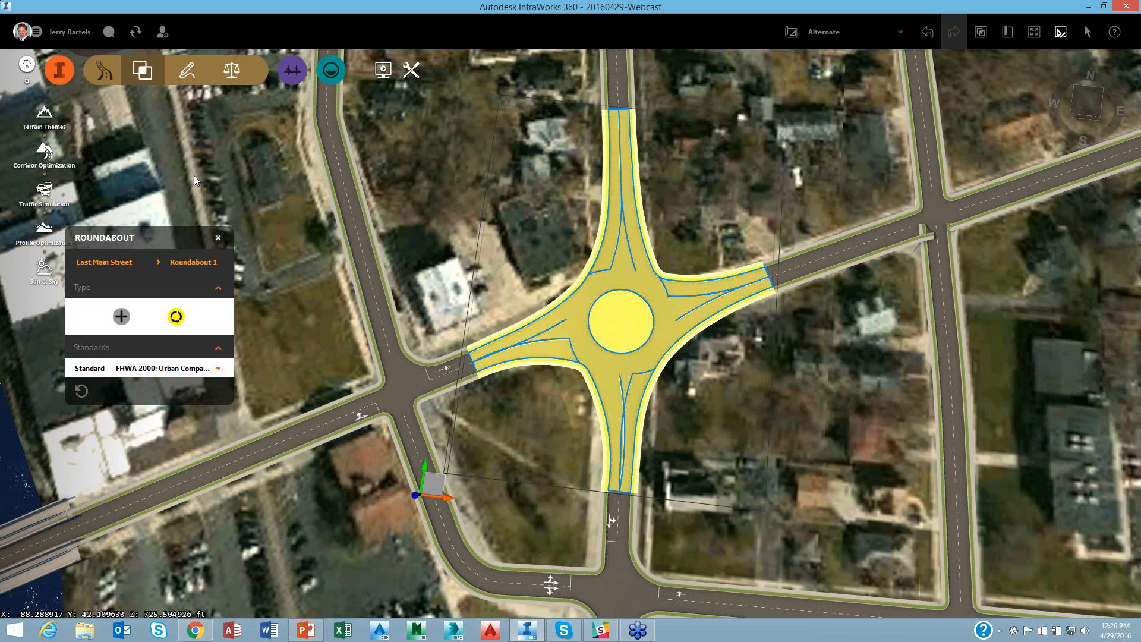
pyautogui.click(218, 238)
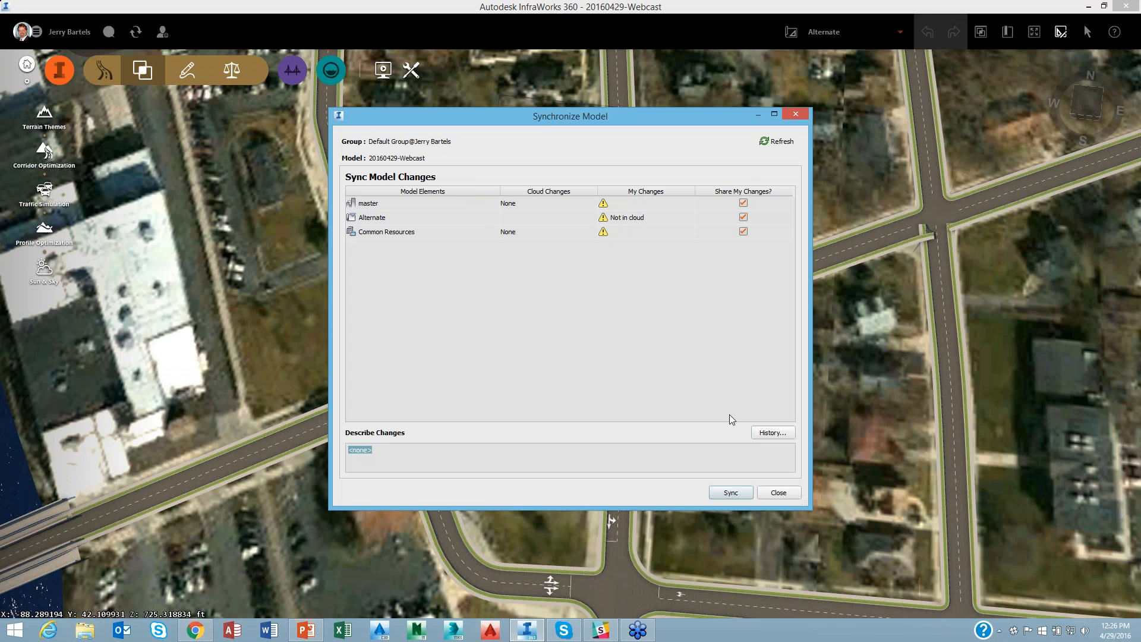
pyautogui.click(731, 494)
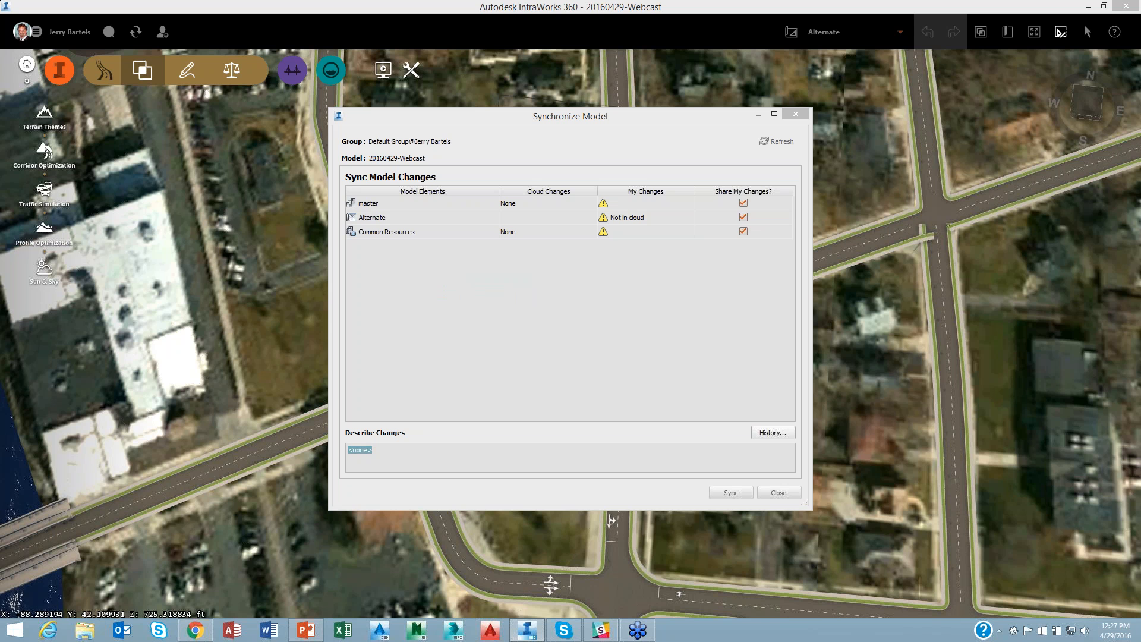
pyautogui.click(672, 331)
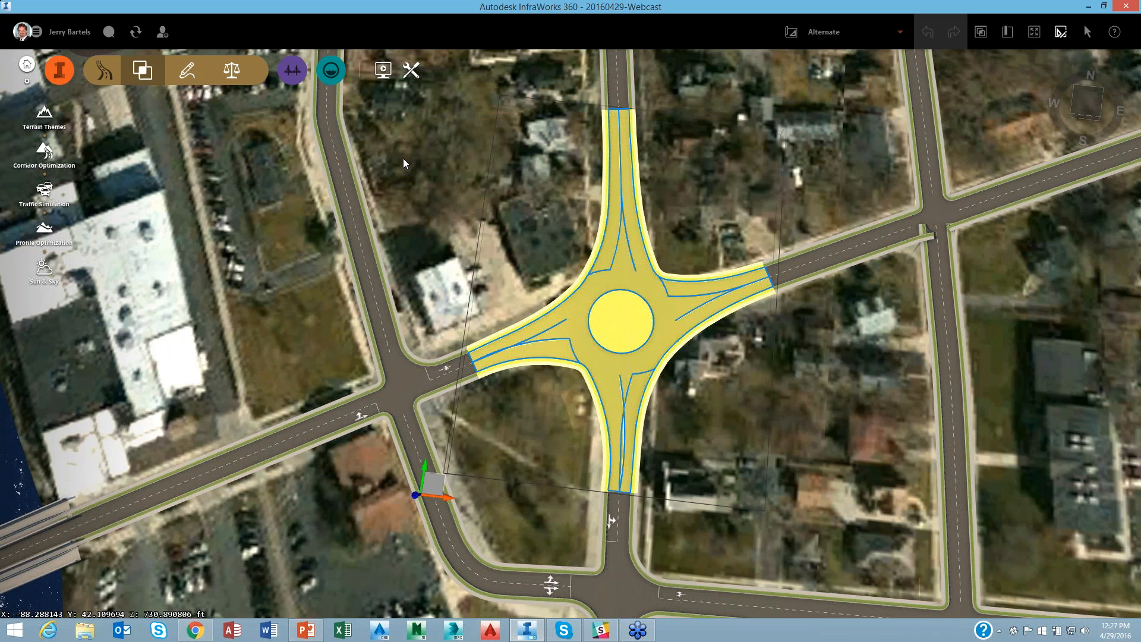
pyautogui.click(44, 192)
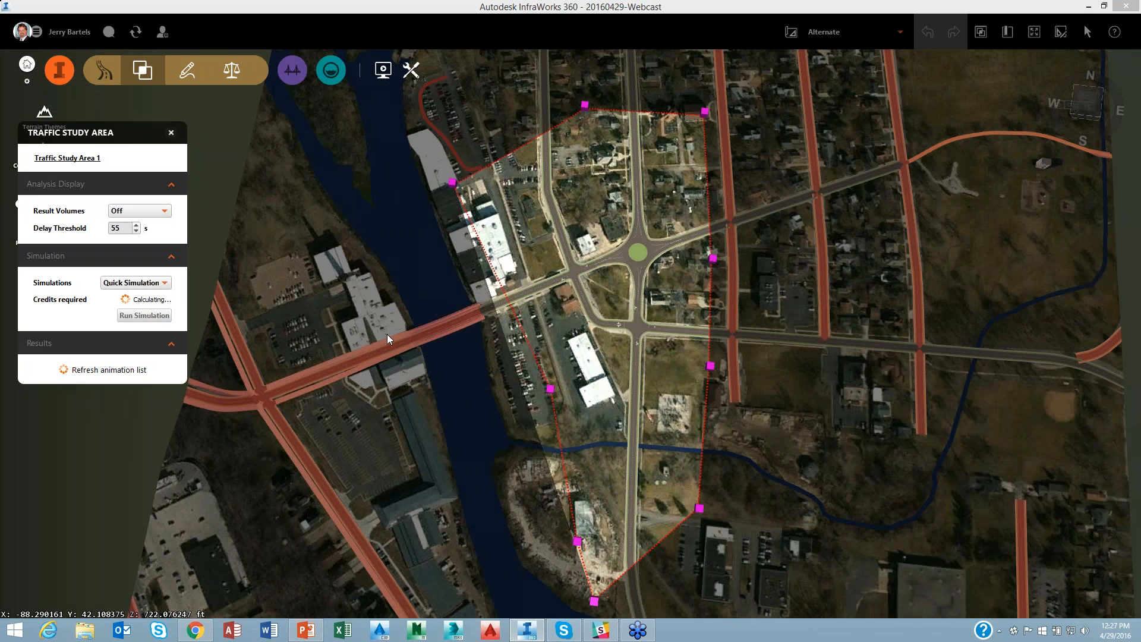
# Open the Traffic Analyst Panel for Traffic Study Area 1 in the Alternate proposal and accept the prompt
pyautogui.rightClick(552, 316)
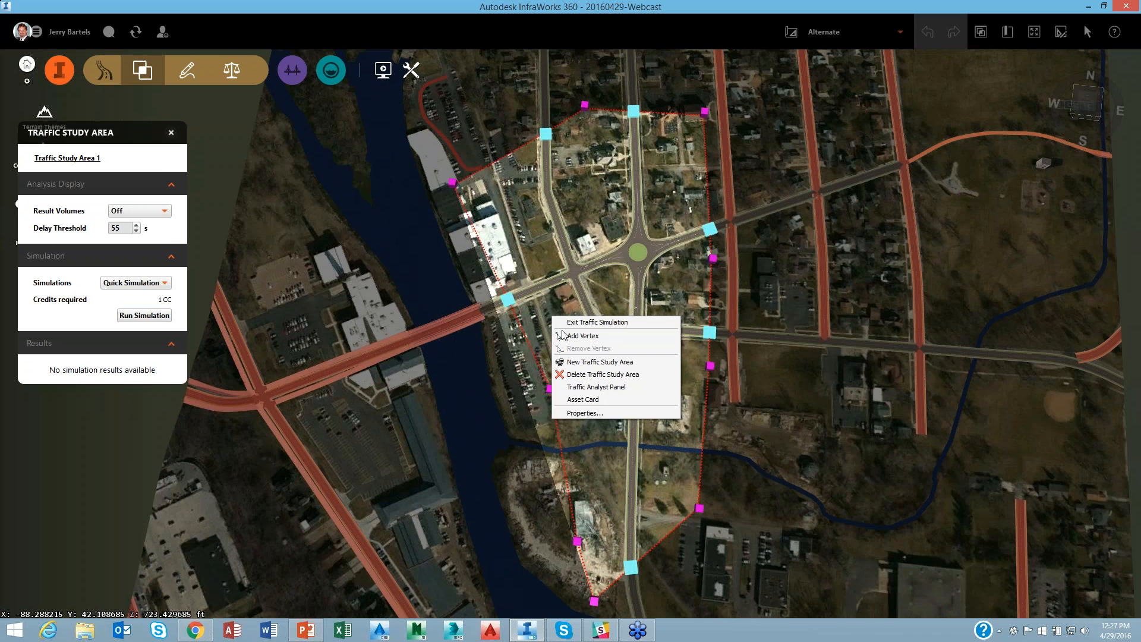
pyautogui.click(596, 388)
pyautogui.click(623, 330)
pyautogui.click(623, 331)
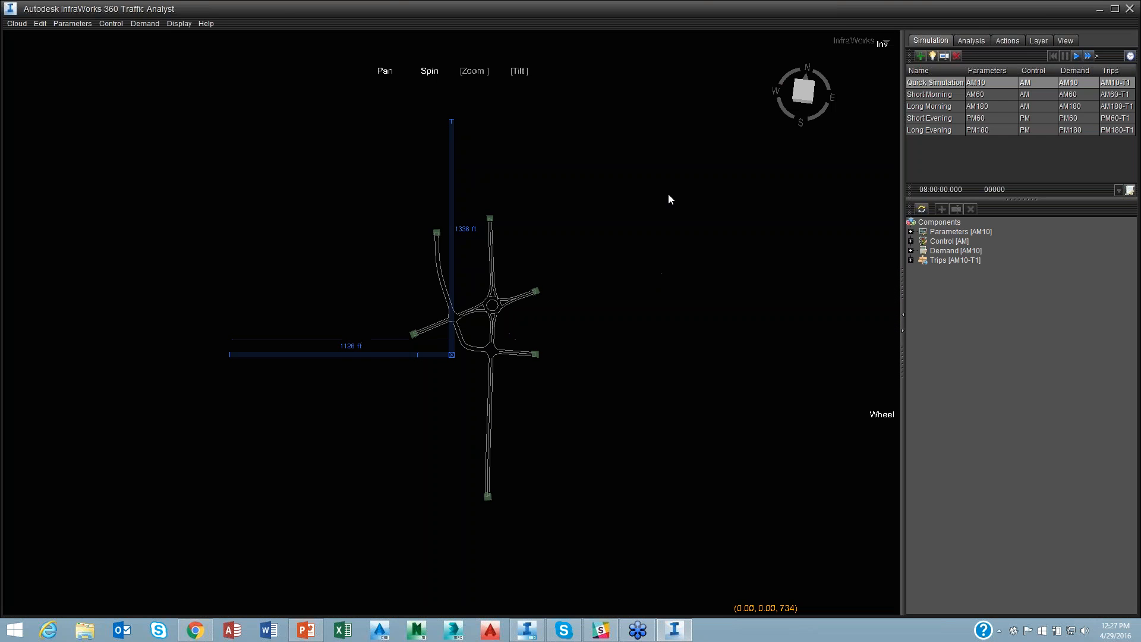
pyautogui.scroll(3, 474, 327)
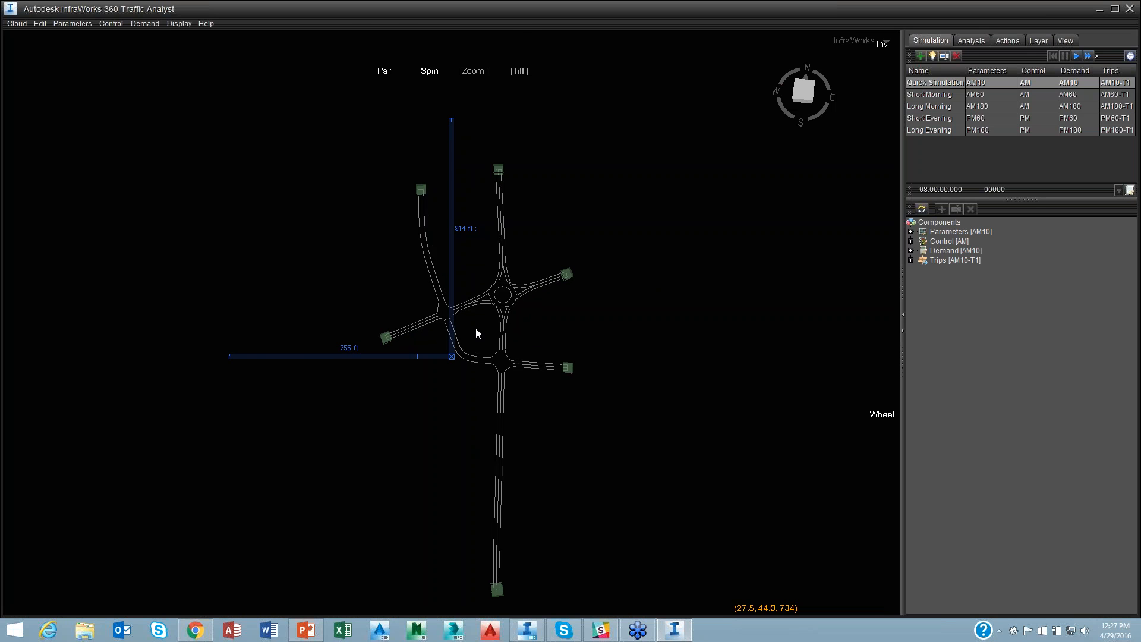
pyautogui.scroll(2, 477, 336)
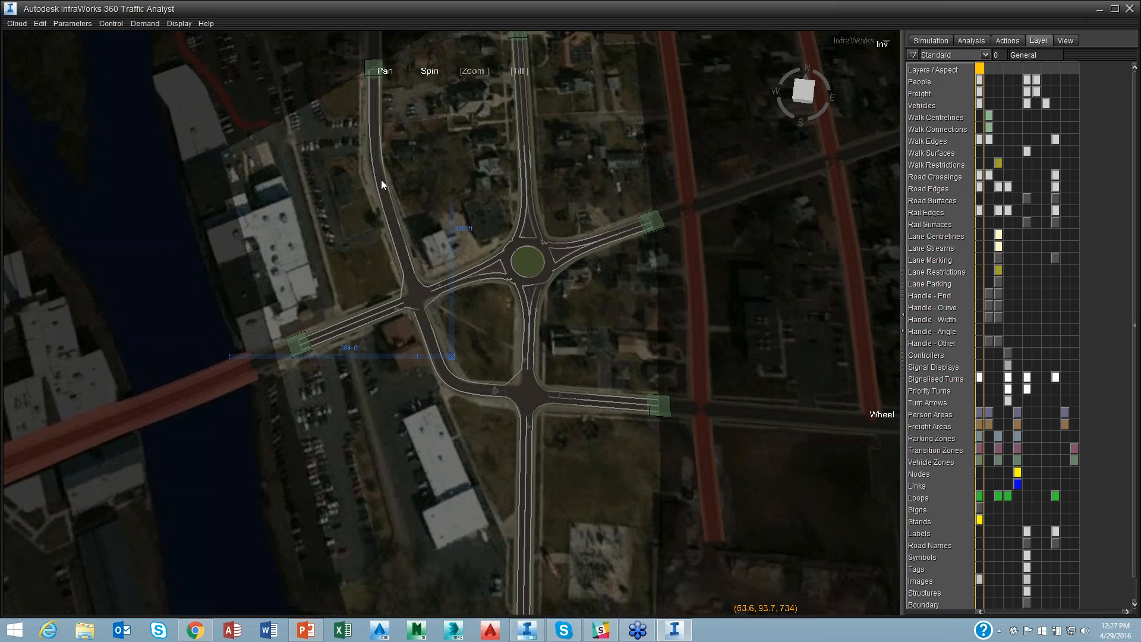
# Review the list of controlled intersections and the turn settings of intersection 5, and close the Intersections settings
pyautogui.click(114, 24)
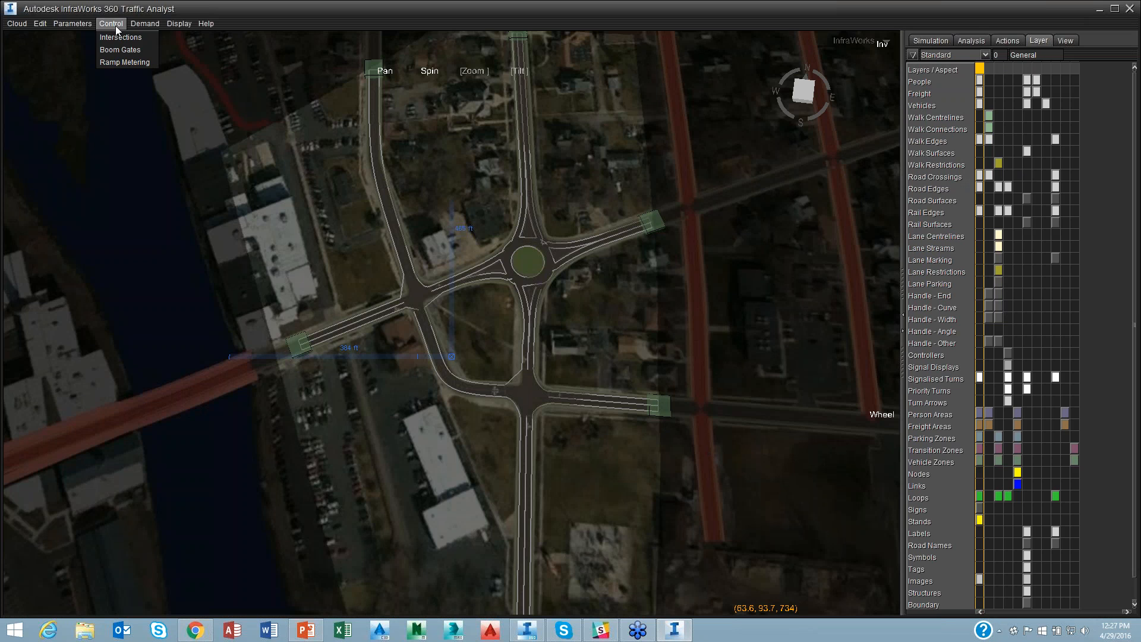
pyautogui.click(119, 34)
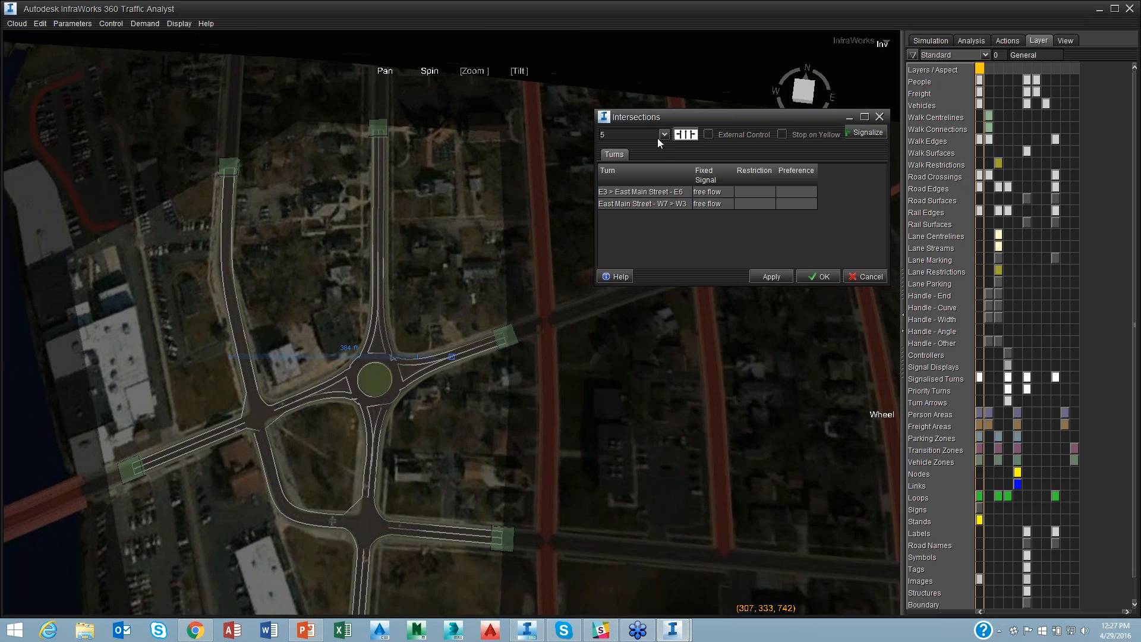
pyautogui.click(664, 135)
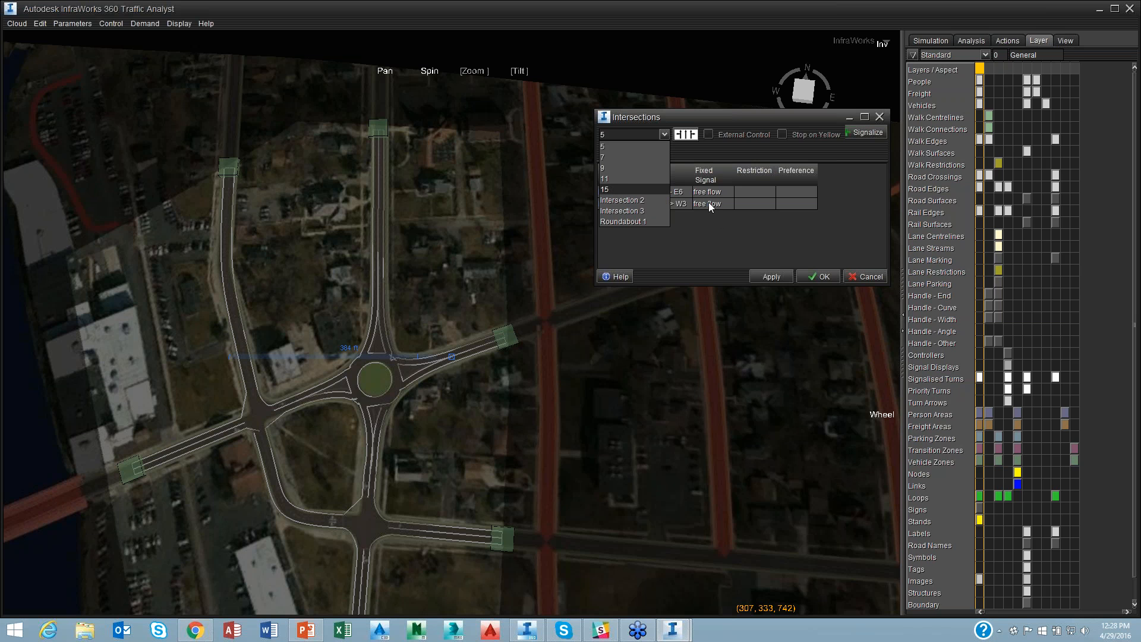
pyautogui.click(816, 276)
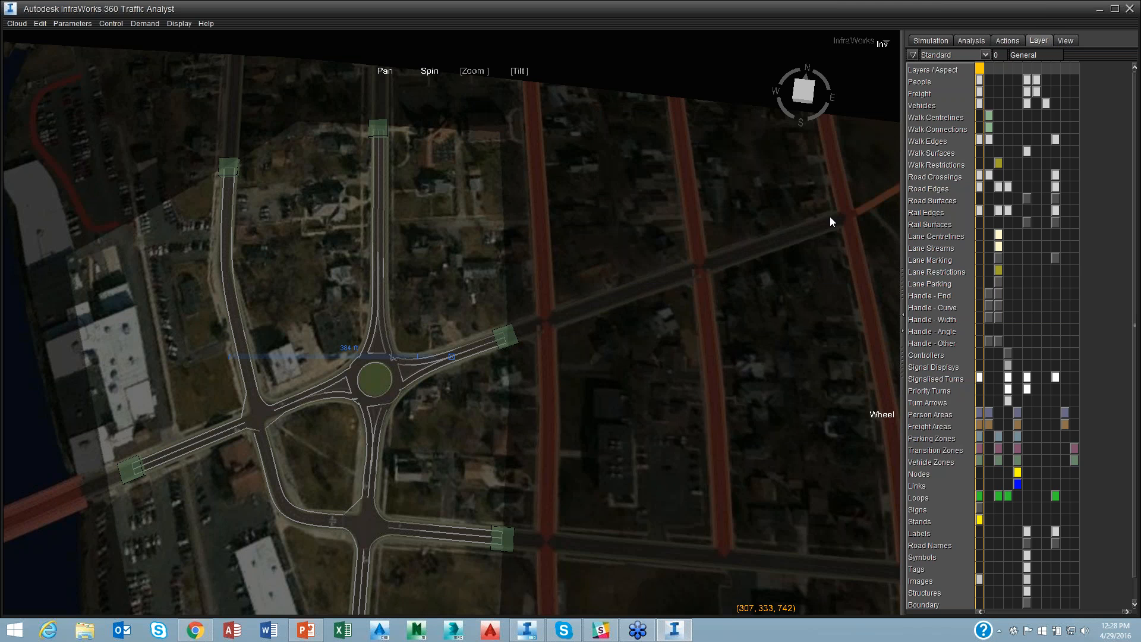
# Play the Quick Simulation, examine traffic through the roundabout and neighbouring intersections from a tilted view, and close Traffic Analyst
pyautogui.click(929, 40)
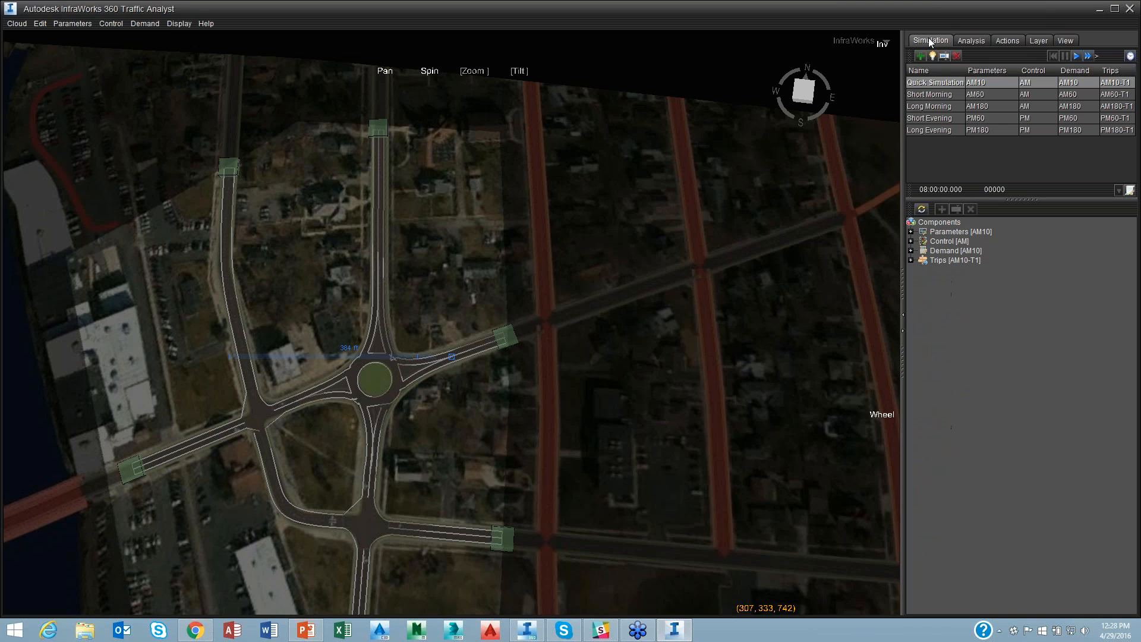
pyautogui.click(1076, 56)
pyautogui.moveTo(467, 475); pyautogui.dragTo(641, 250, button='right')
pyautogui.moveTo(473, 462); pyautogui.dragTo(474, 514, button='right')
pyautogui.moveTo(513, 401); pyautogui.dragTo(527, 263)
pyautogui.moveTo(490, 395); pyautogui.dragTo(349, 201, button='right')
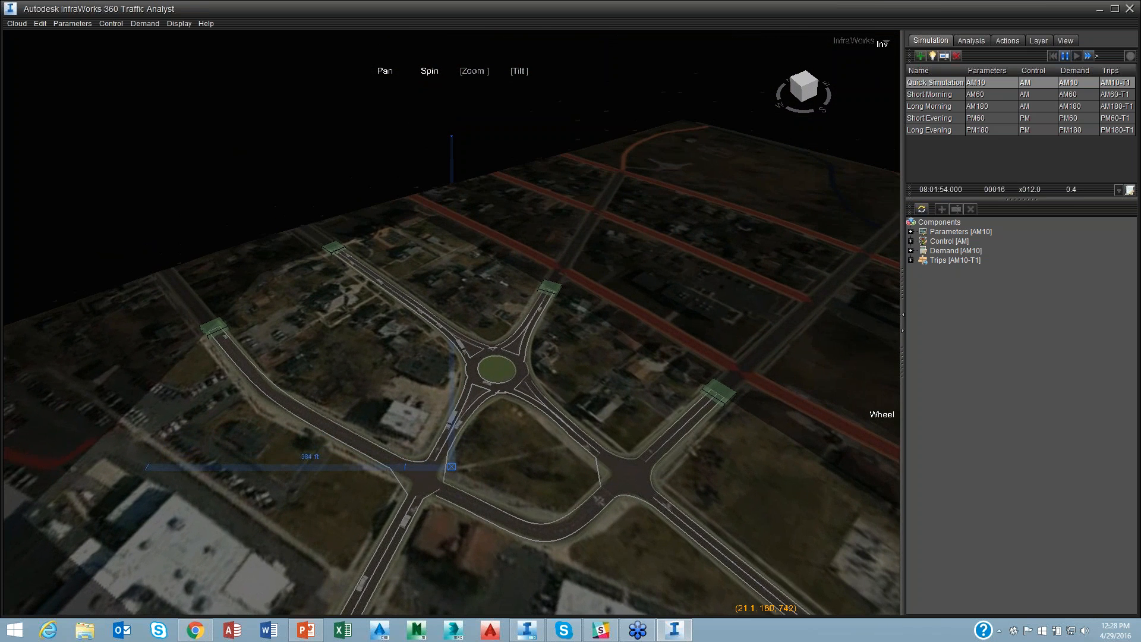
pyautogui.moveTo(591, 375); pyautogui.dragTo(540, 328)
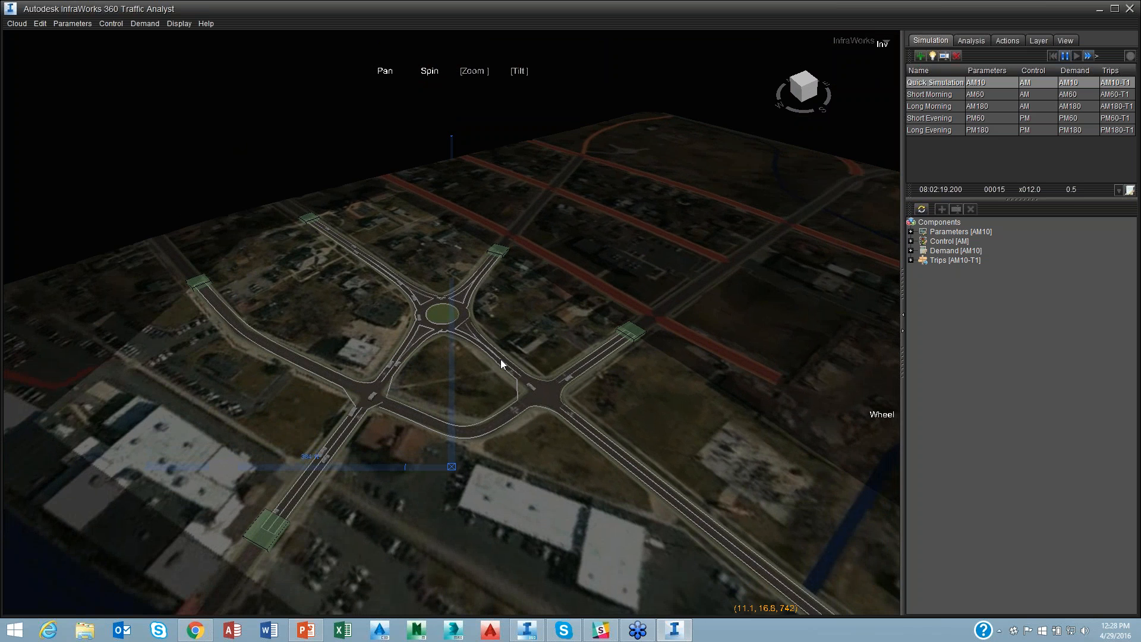
pyautogui.moveTo(485, 381); pyautogui.dragTo(455, 385, button='right')
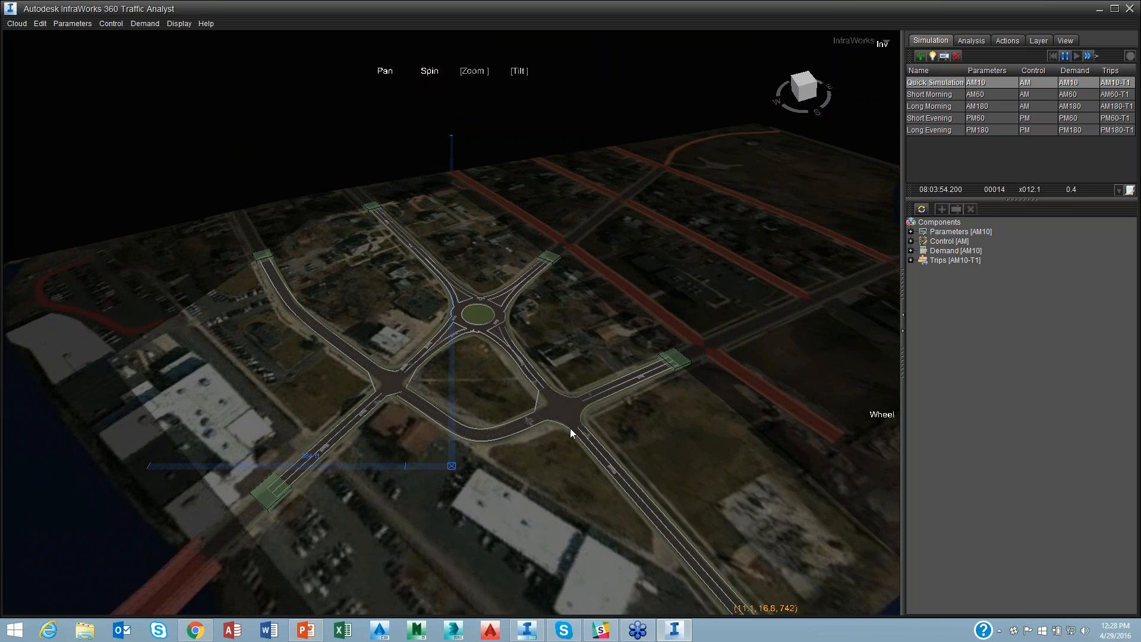
pyautogui.moveTo(575, 458); pyautogui.dragTo(551, 487)
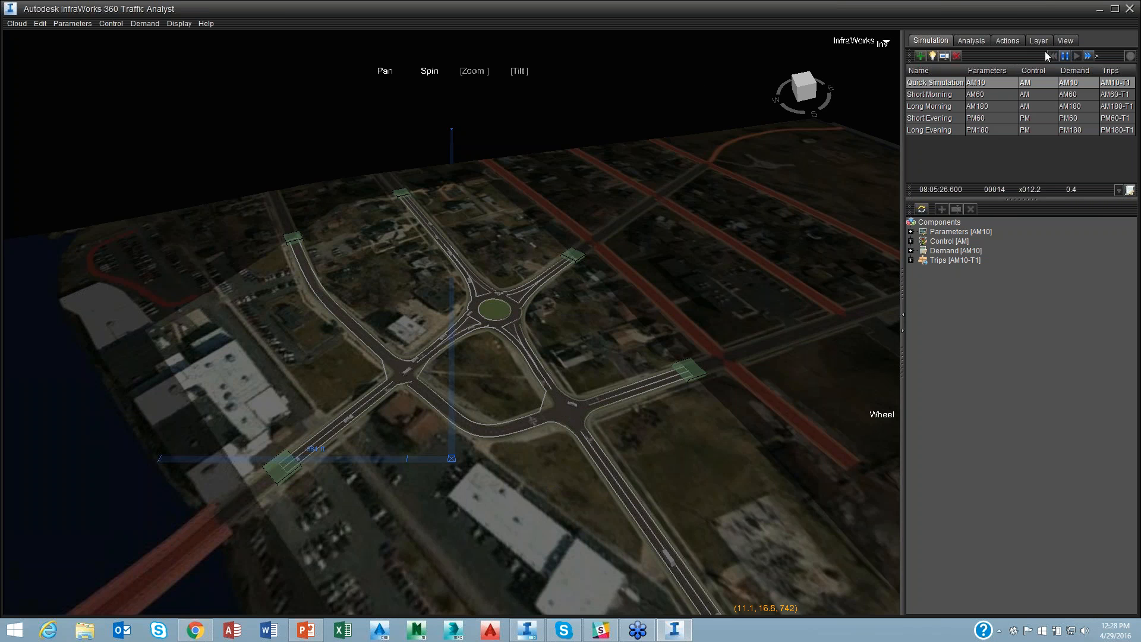
pyautogui.click(1129, 10)
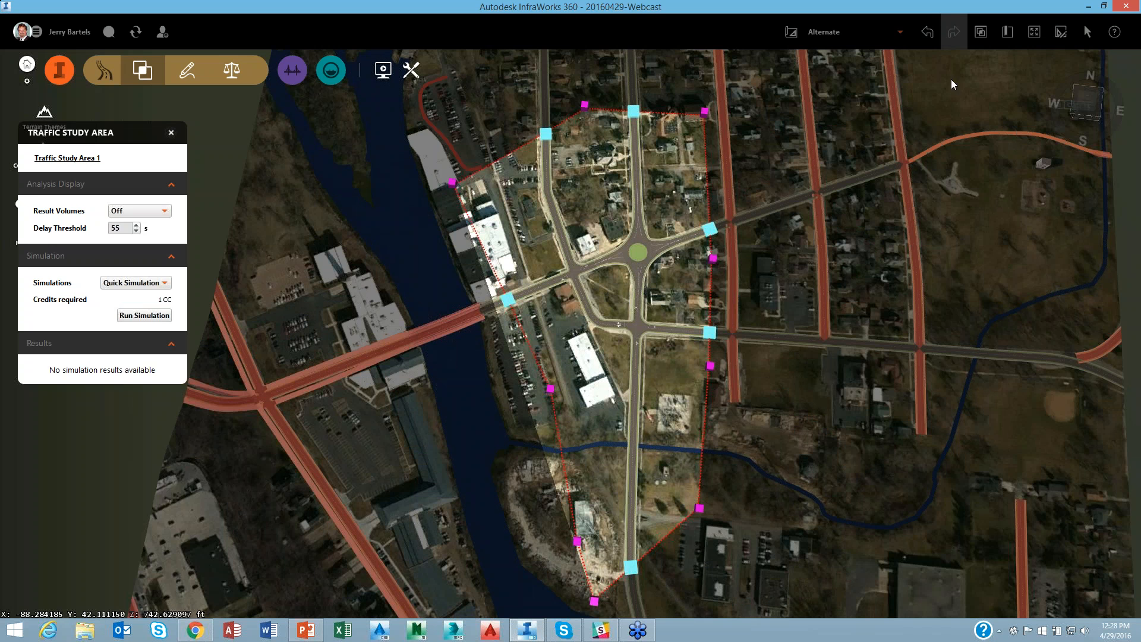
# Leave the traffic study area and shorten the roundabout's south arm to about 94 ft
pyautogui.click(1061, 31)
pyautogui.scroll(5, 648, 250)
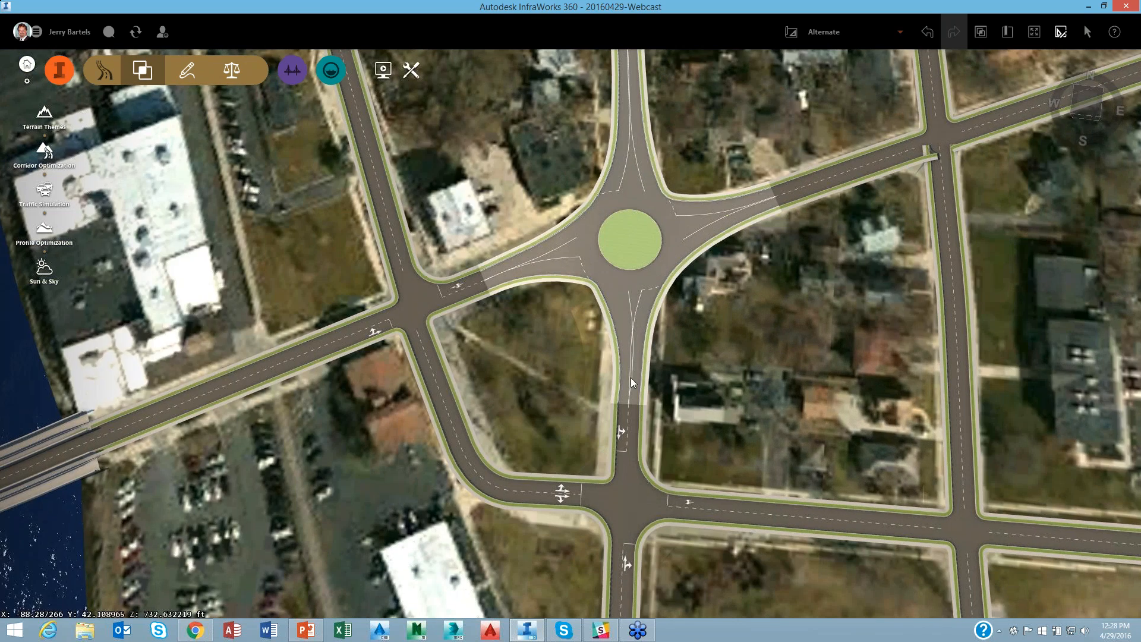
pyautogui.click(632, 383)
pyautogui.click(632, 403)
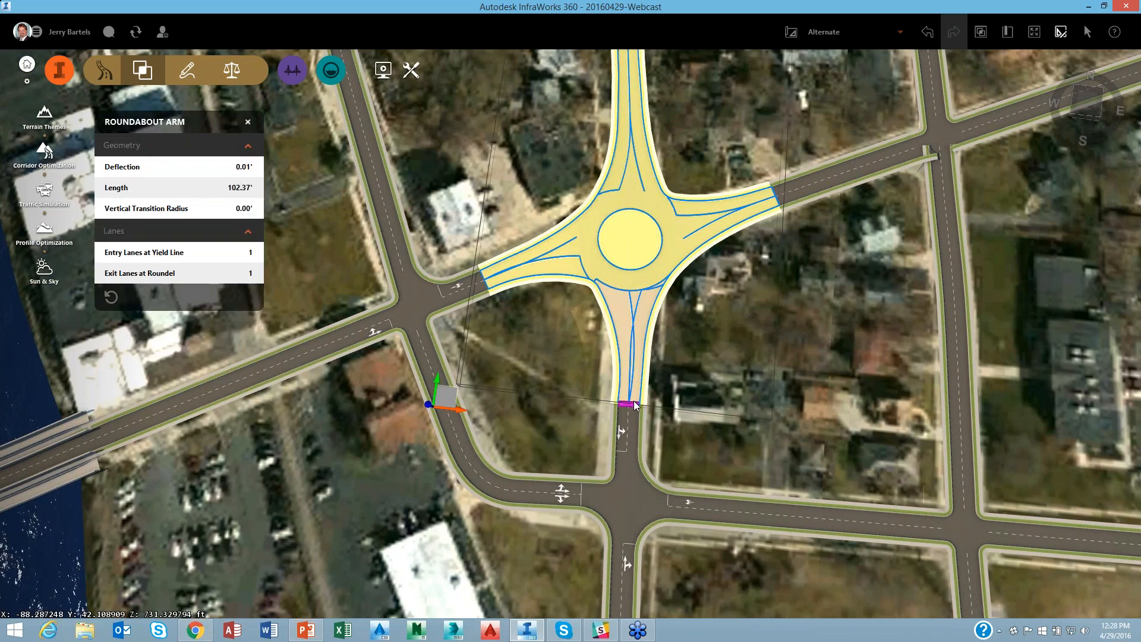
pyautogui.moveTo(635, 395); pyautogui.dragTo(728, 408)
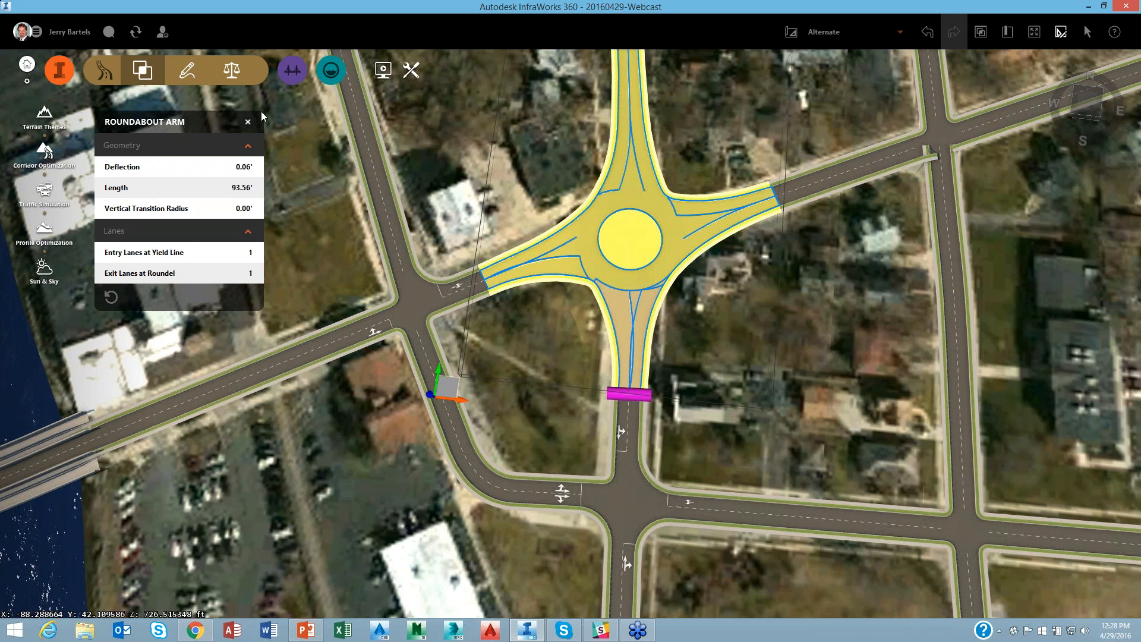
pyautogui.click(248, 123)
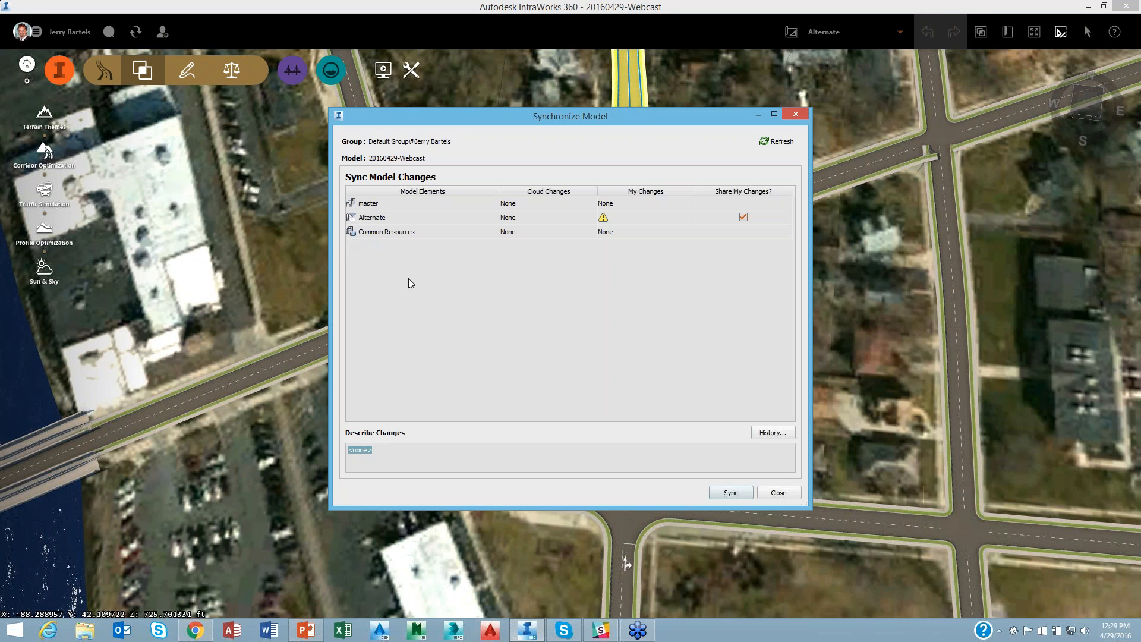
# Sync the Alternate proposal's changes to the cloud and close the roundabout's properties
pyautogui.click(733, 493)
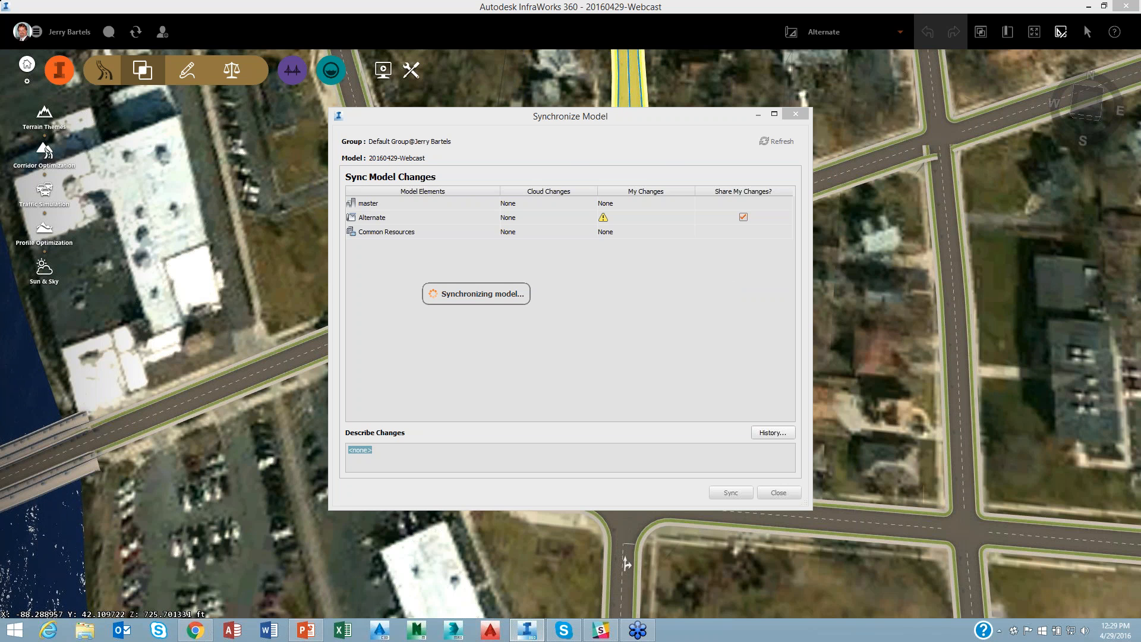
pyautogui.click(674, 331)
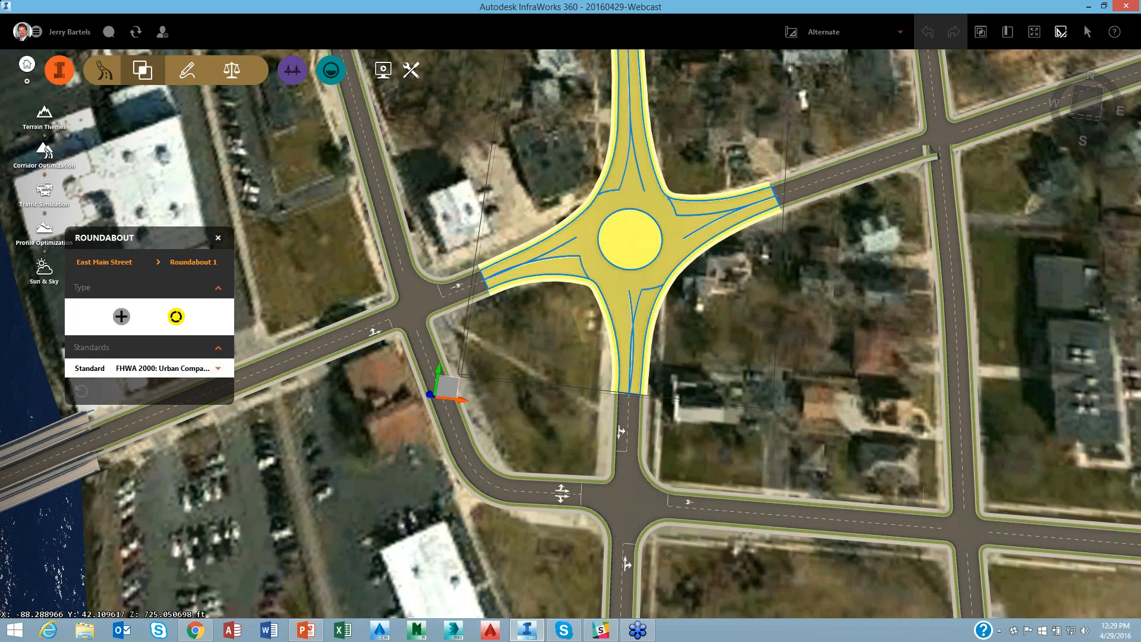
pyautogui.click(218, 238)
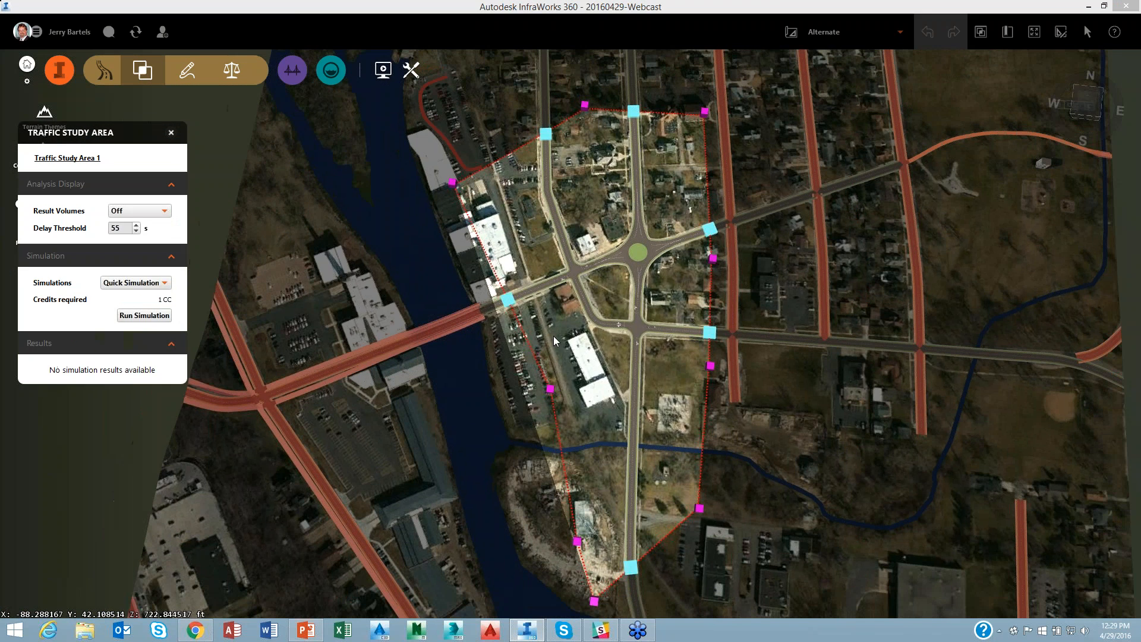
# Reopen the Traffic Analyst Panel for Traffic Study Area 1 with the updated roundabout, accepting the prompt
pyautogui.rightClick(556, 334)
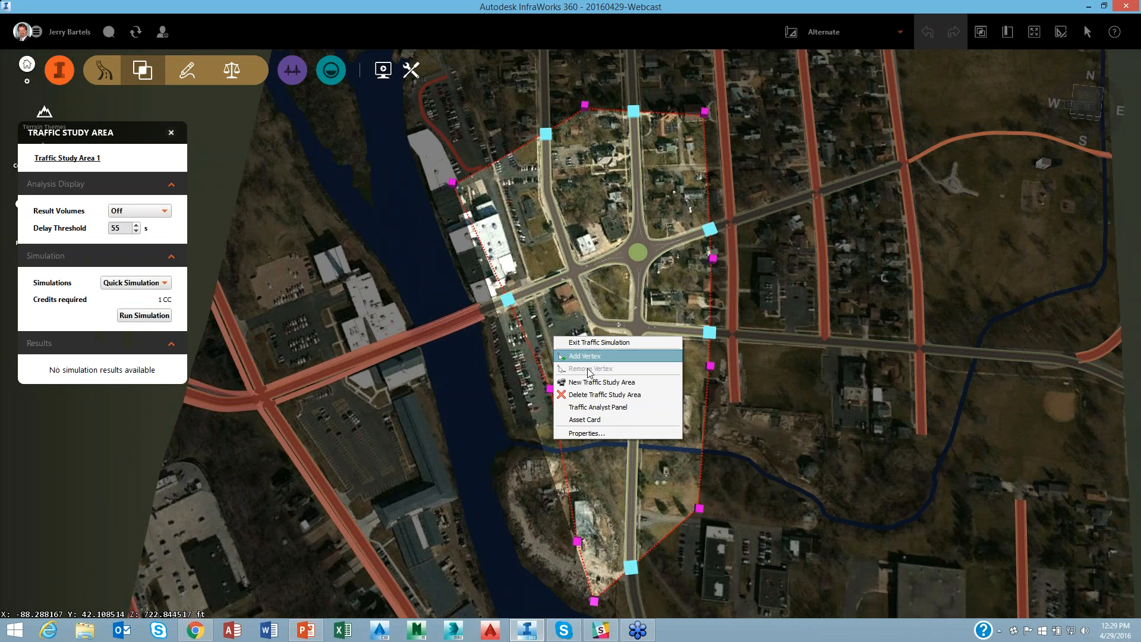
pyautogui.click(600, 410)
pyautogui.click(620, 331)
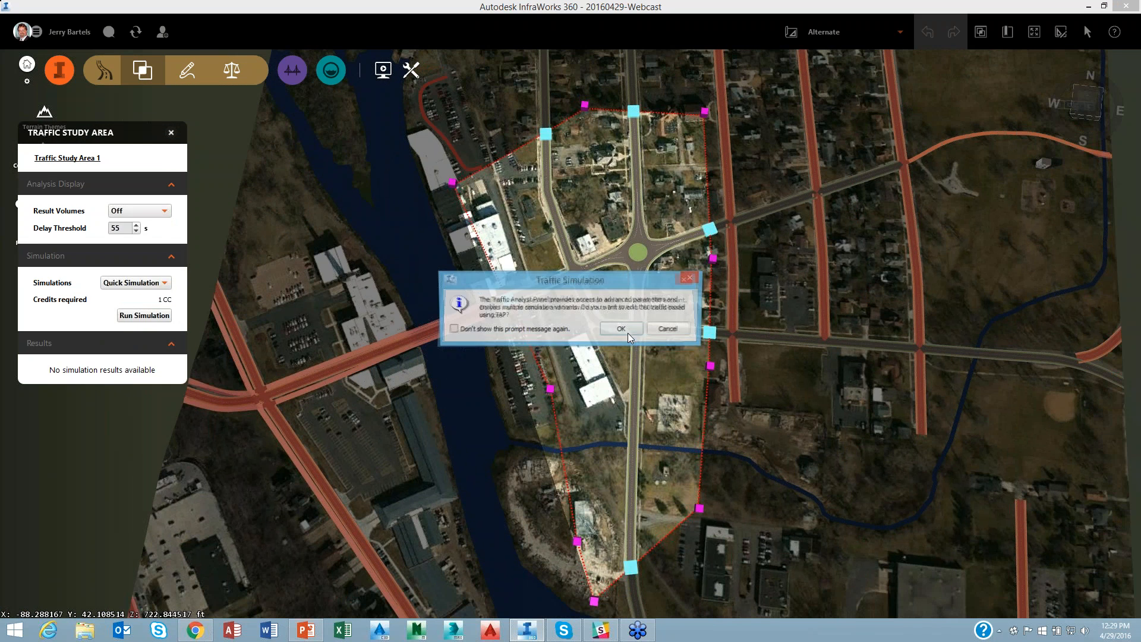
pyautogui.click(623, 329)
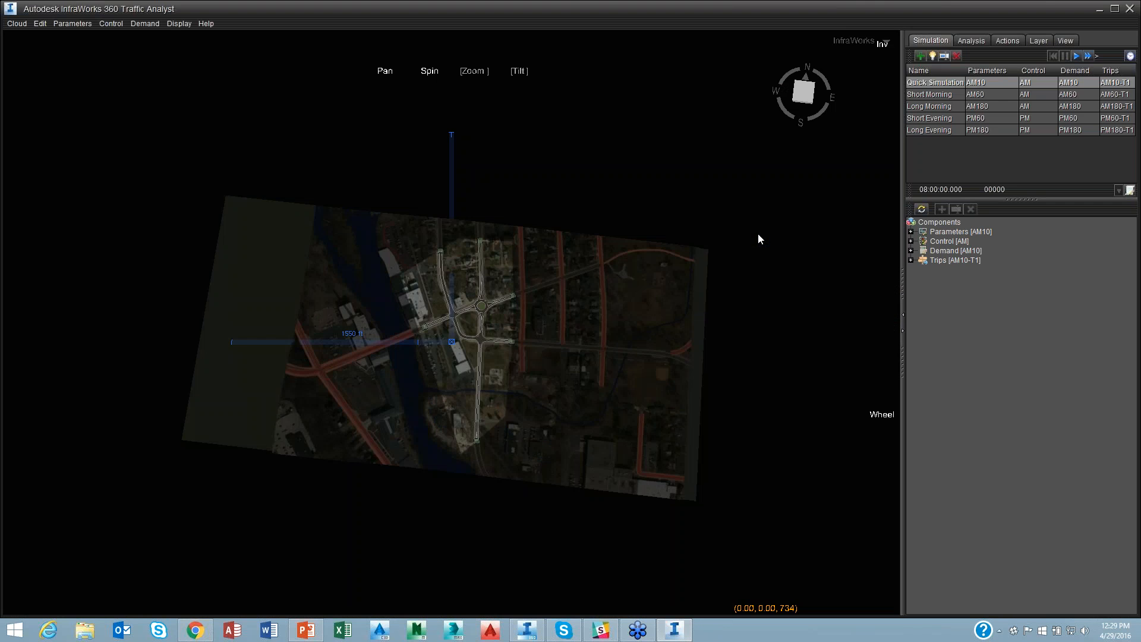
pyautogui.scroll(5, 475, 302)
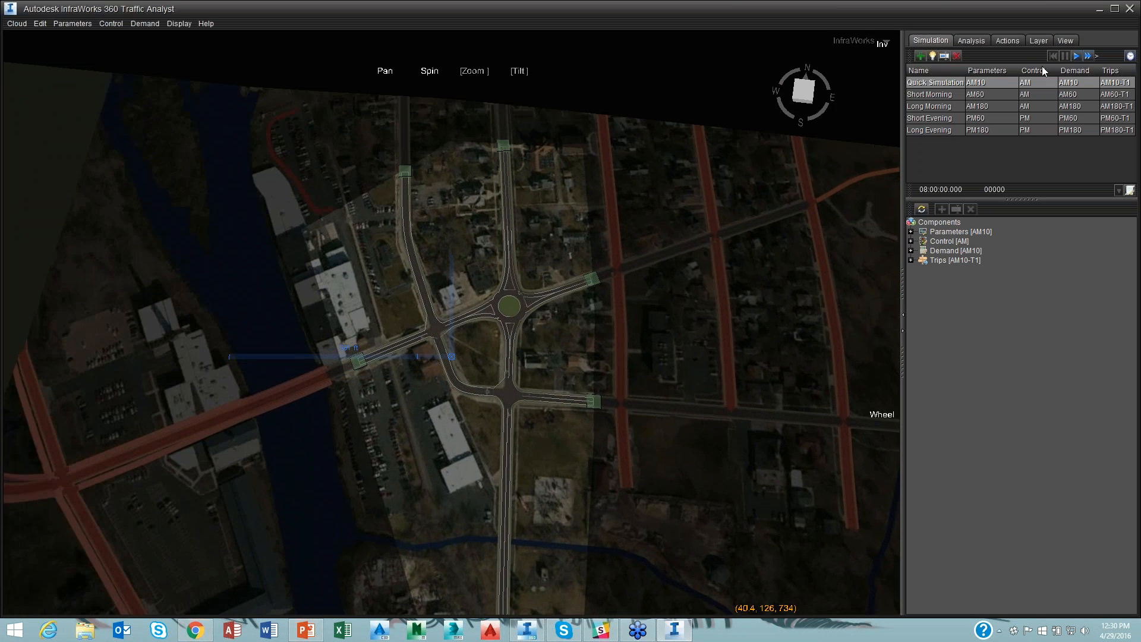
# Play the Quick Simulation on the updated network, examine the vehicle flow in 3D, pause it, and close Traffic Analyst
pyautogui.click(1076, 55)
pyautogui.moveTo(554, 369); pyautogui.dragTo(648, 176, button='right')
pyautogui.scroll(5, 476, 392)
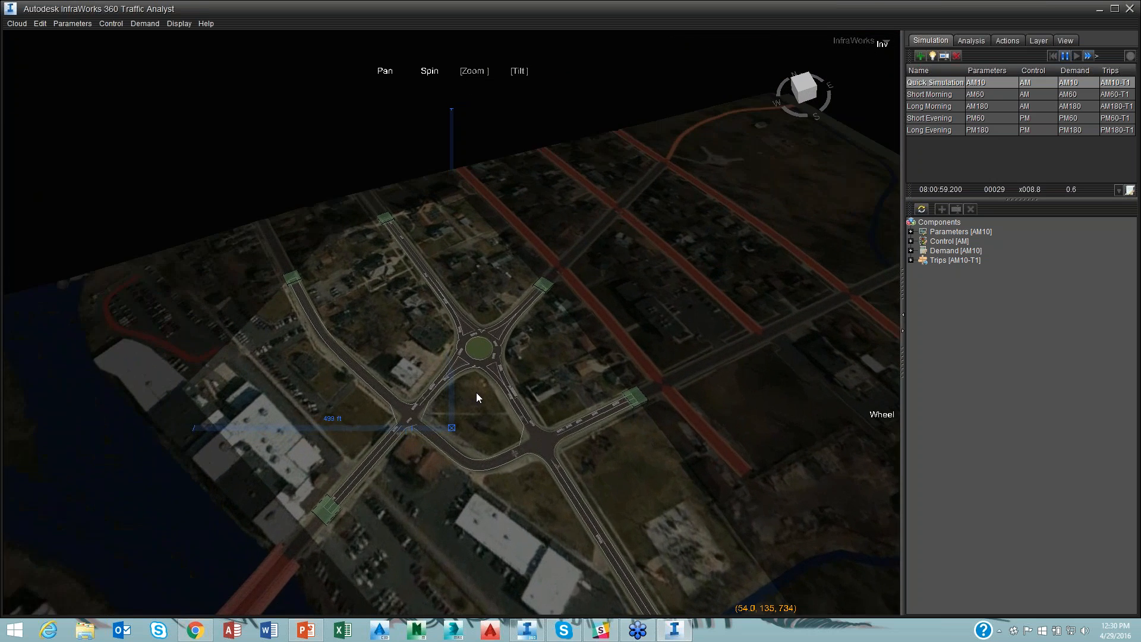
pyautogui.scroll(1, 480, 394)
pyautogui.moveTo(529, 434); pyautogui.dragTo(553, 308)
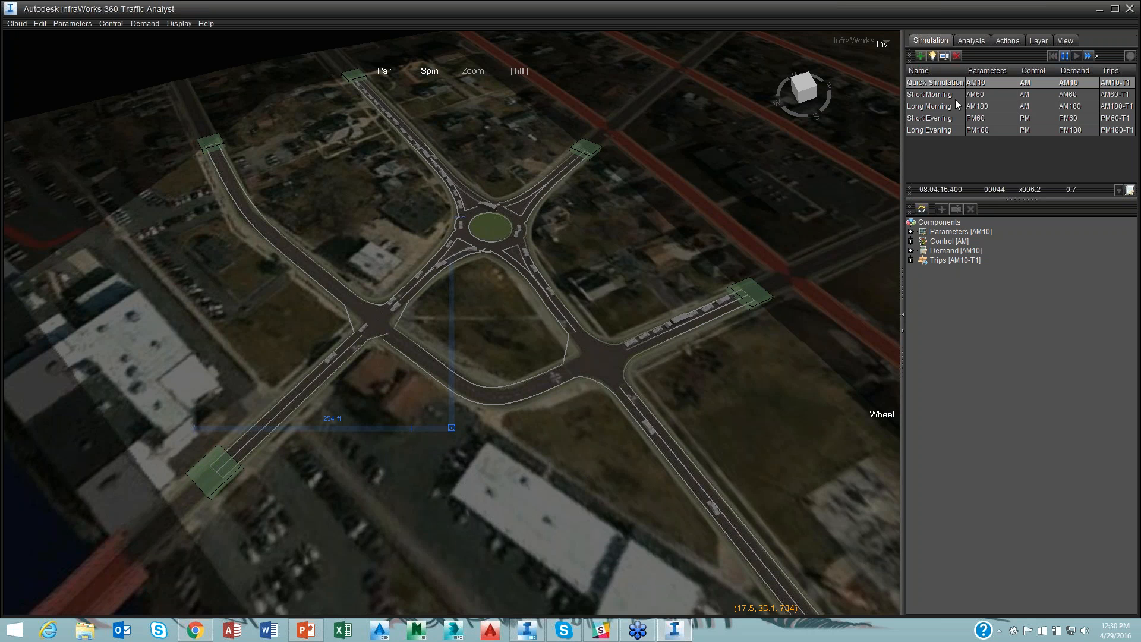
pyautogui.click(1064, 56)
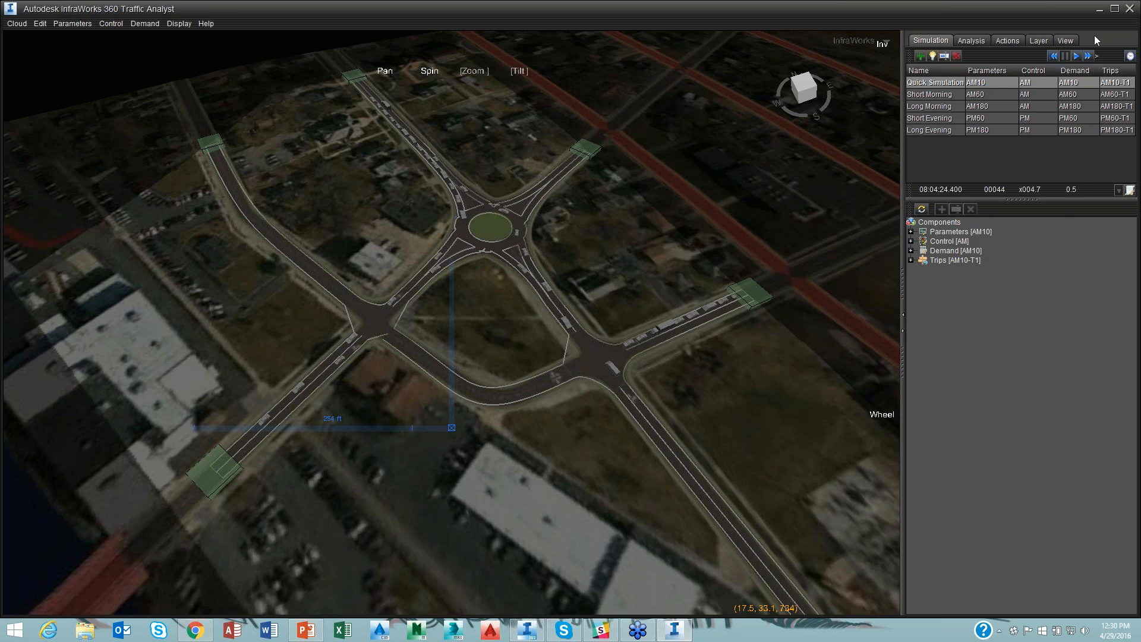
pyautogui.click(1131, 9)
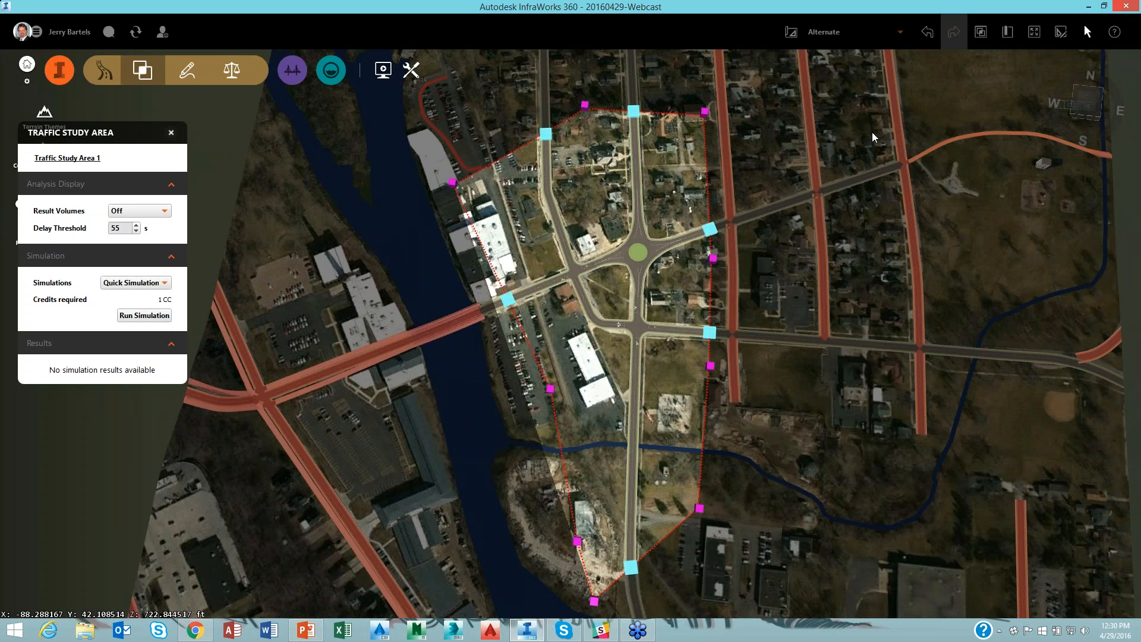
# Run the Quick Simulation for Traffic Study Area 1 from its asset card and confirm the run
pyautogui.click(140, 316)
pyautogui.click(620, 329)
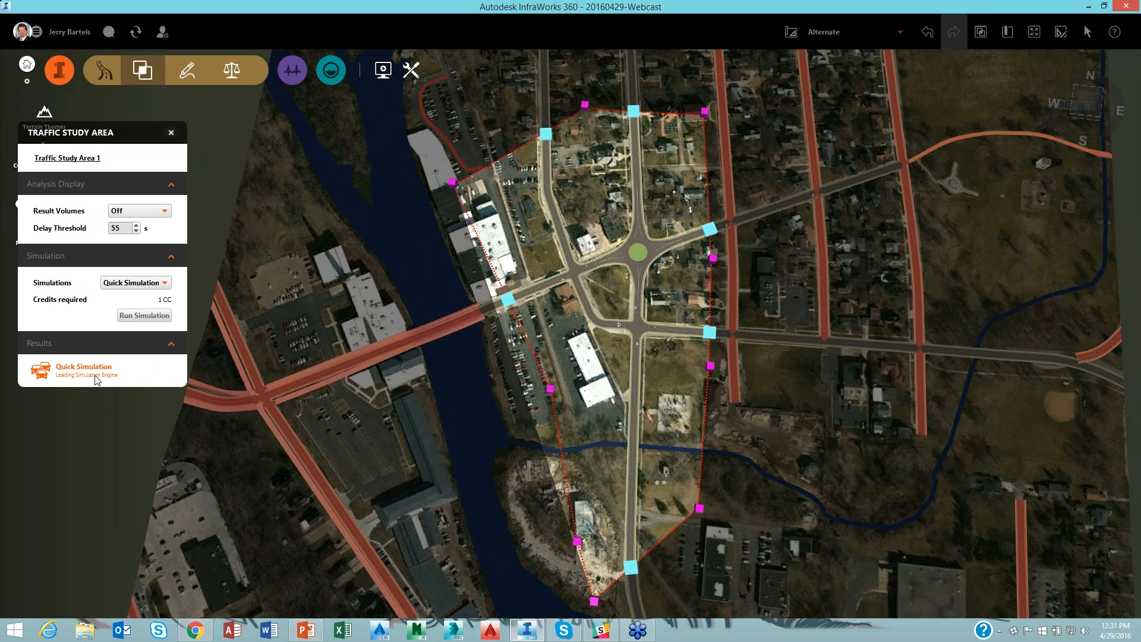
pyautogui.moveTo(96, 381)
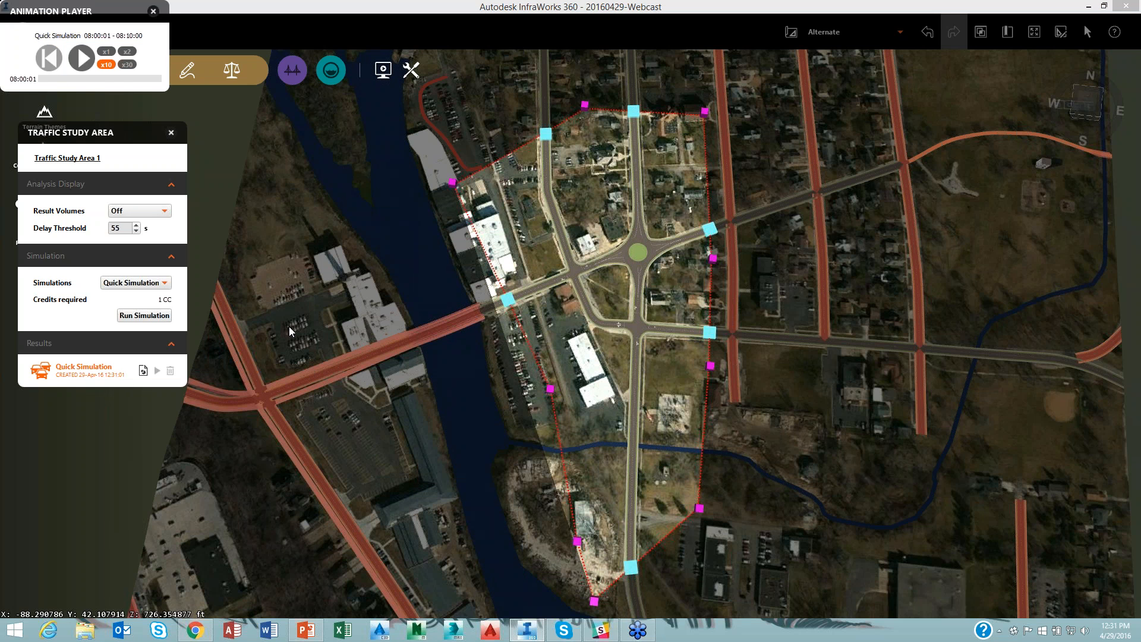
# Play the Quick Simulation animation at x10 and examine traffic around the roundabout from a close tilted view
pyautogui.click(82, 58)
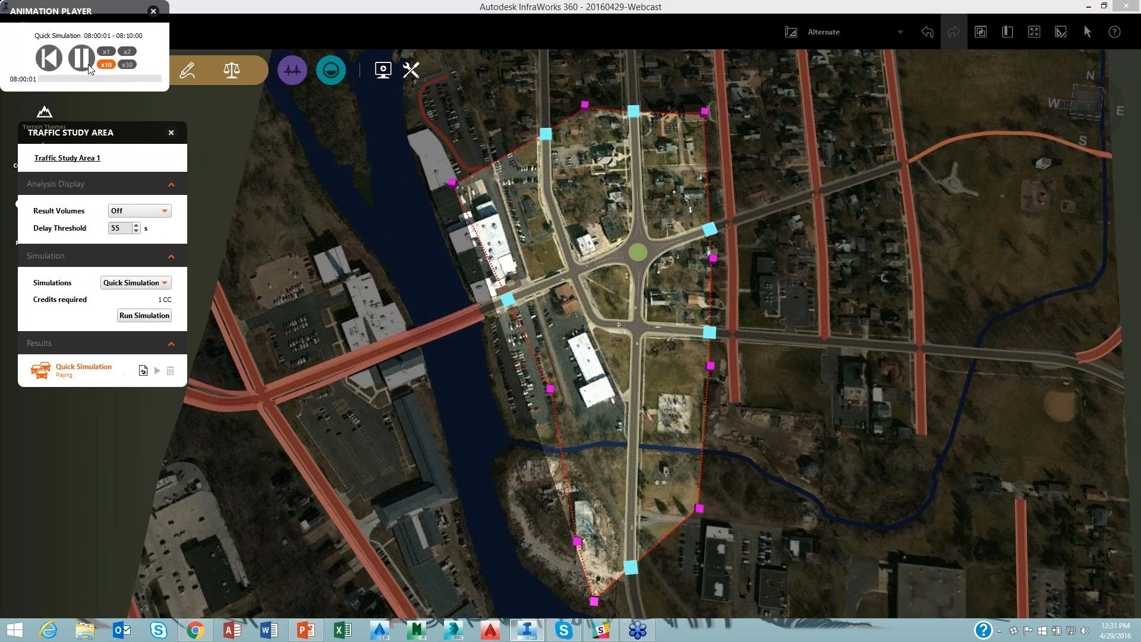
pyautogui.moveTo(548, 317); pyautogui.dragTo(630, 223, button='middle')
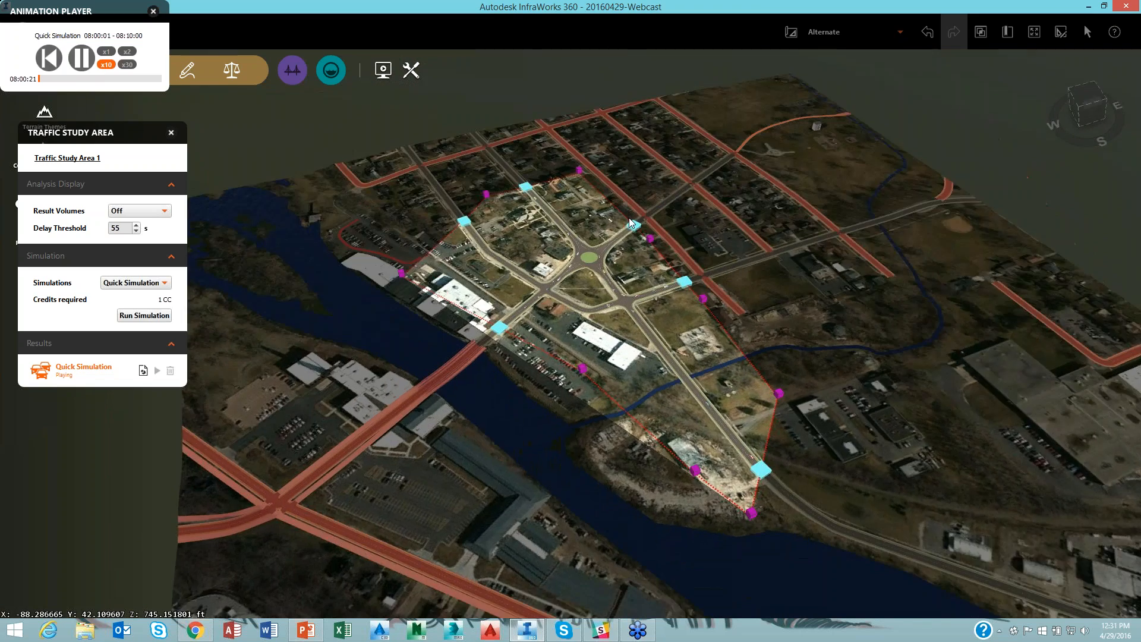
pyautogui.scroll(5, 571, 231)
pyautogui.scroll(4, 586, 197)
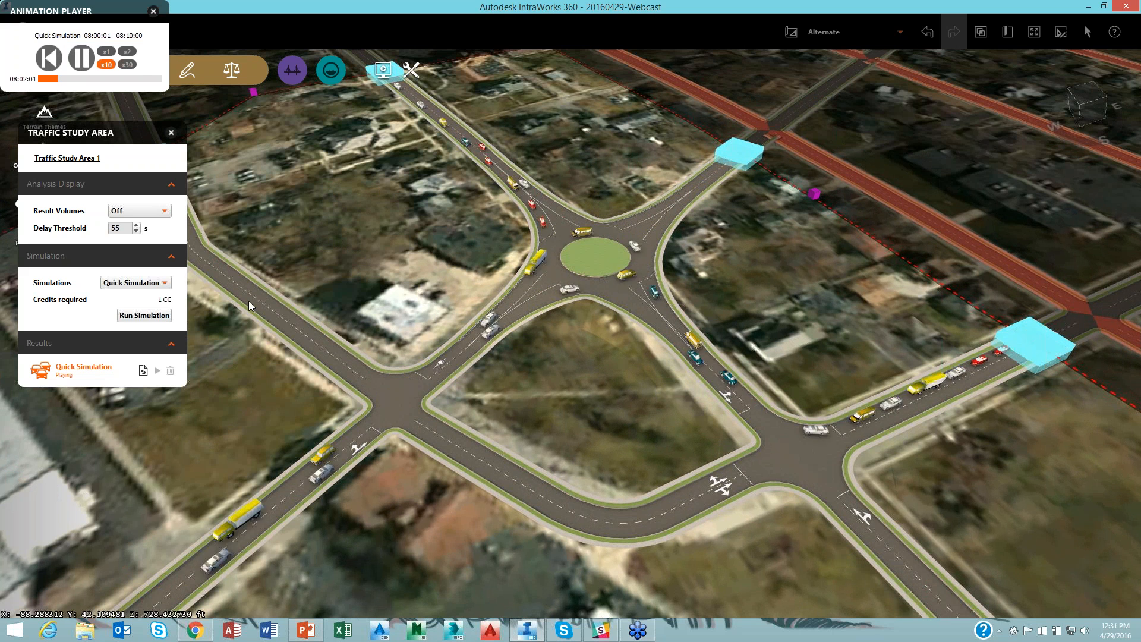
# Set the study area's result volumes to Per Approach and examine the approach east of the roundabout while the simulation plays
pyautogui.click(165, 212)
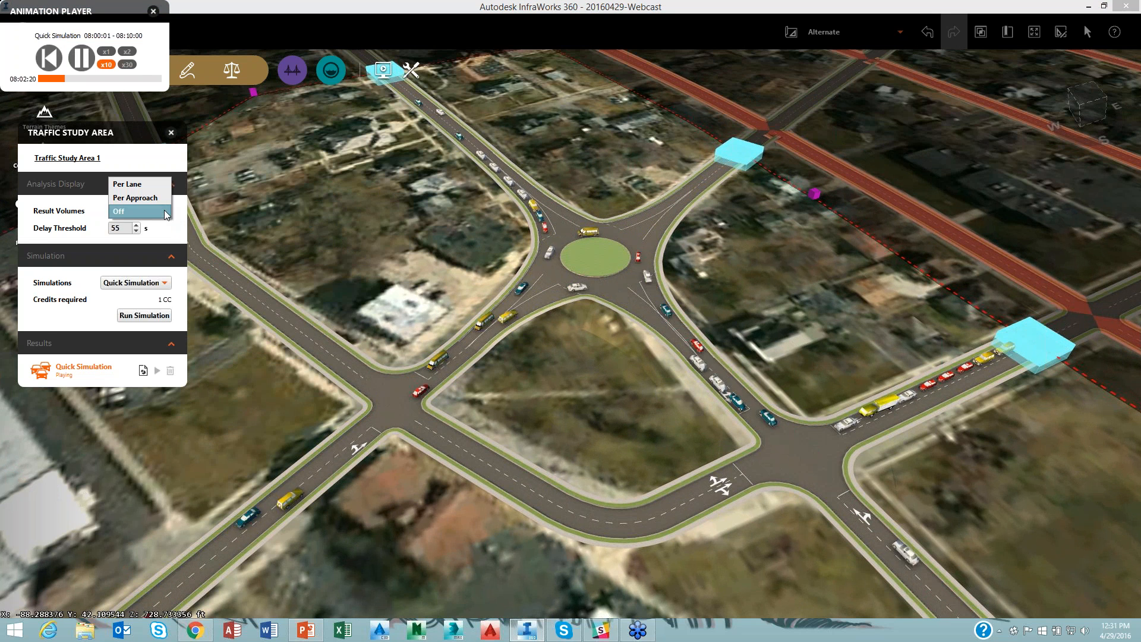
pyautogui.click(157, 199)
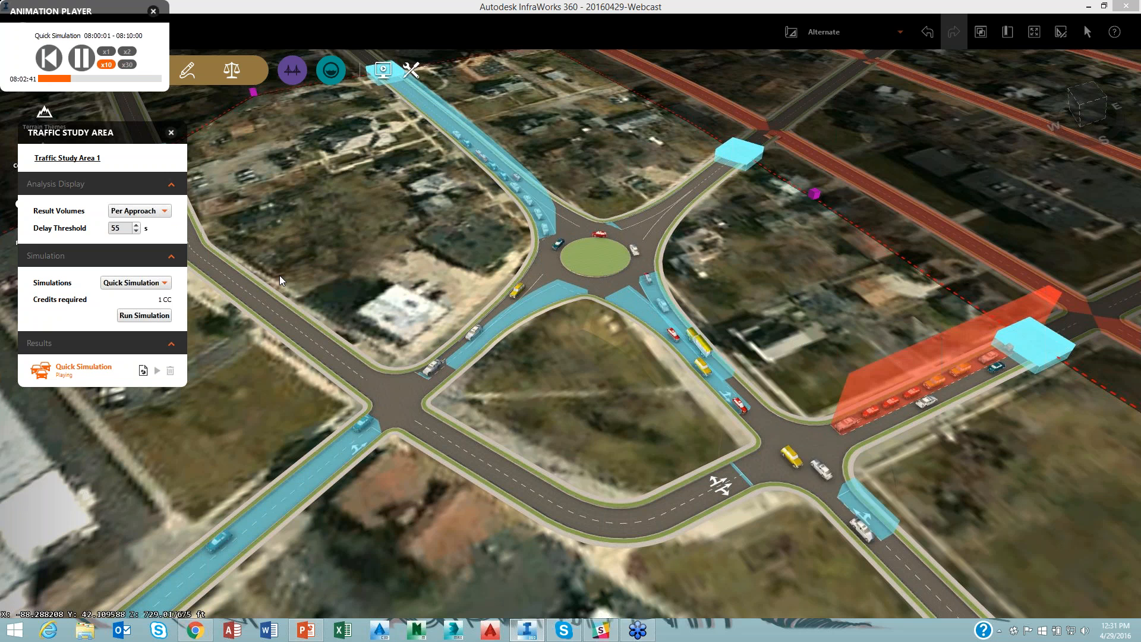
pyautogui.moveTo(869, 396)
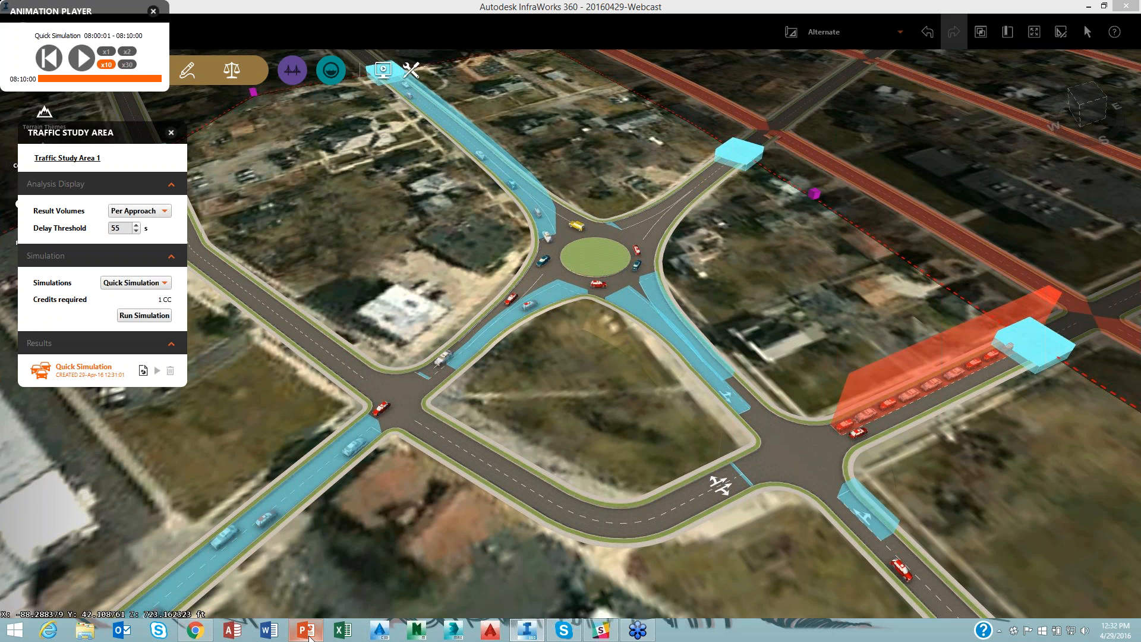
# Switch to the PowerPoint presentation 20160429 - CI Webcast 01.pptx and start the slide show from slide 2, the Civil Immersion Blog slide
pyautogui.moveTo(310, 636)
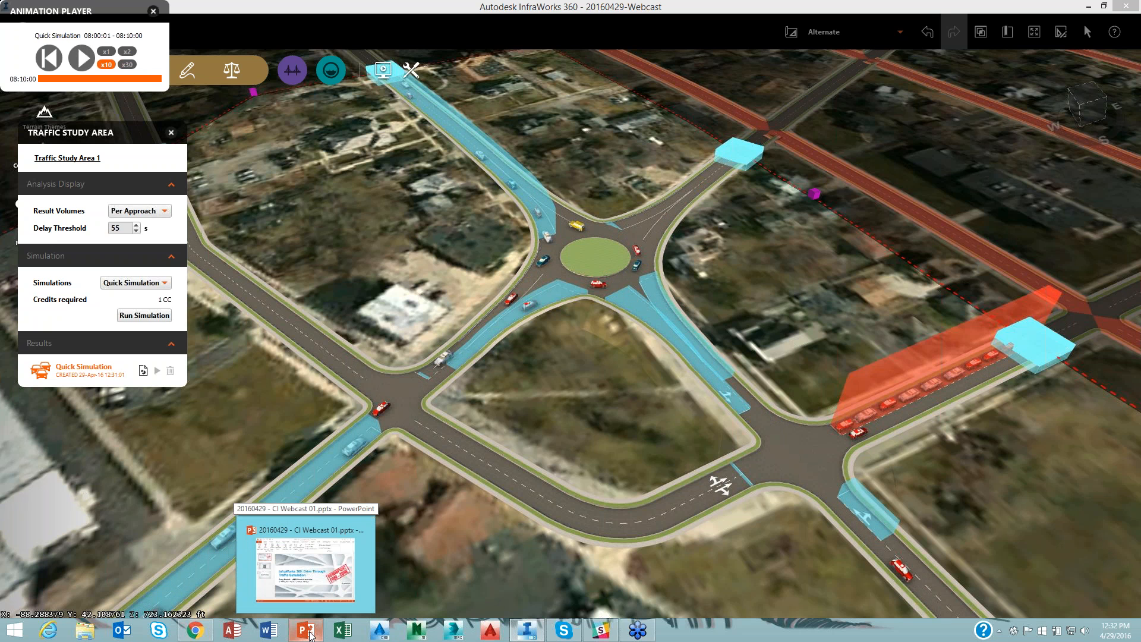
pyautogui.click(311, 636)
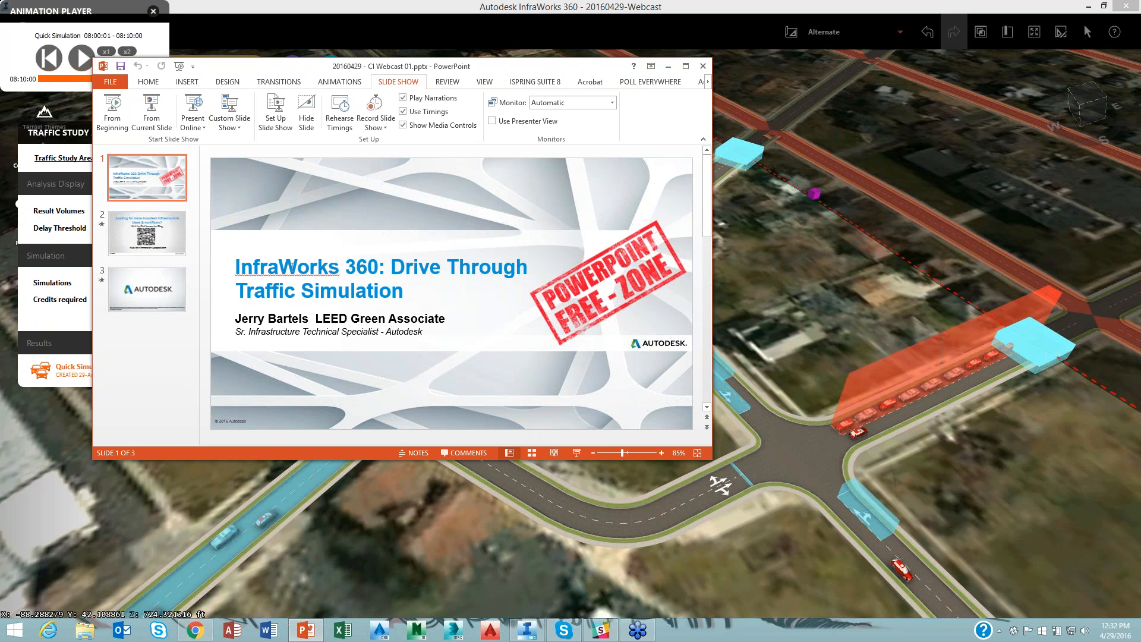
pyautogui.click(173, 236)
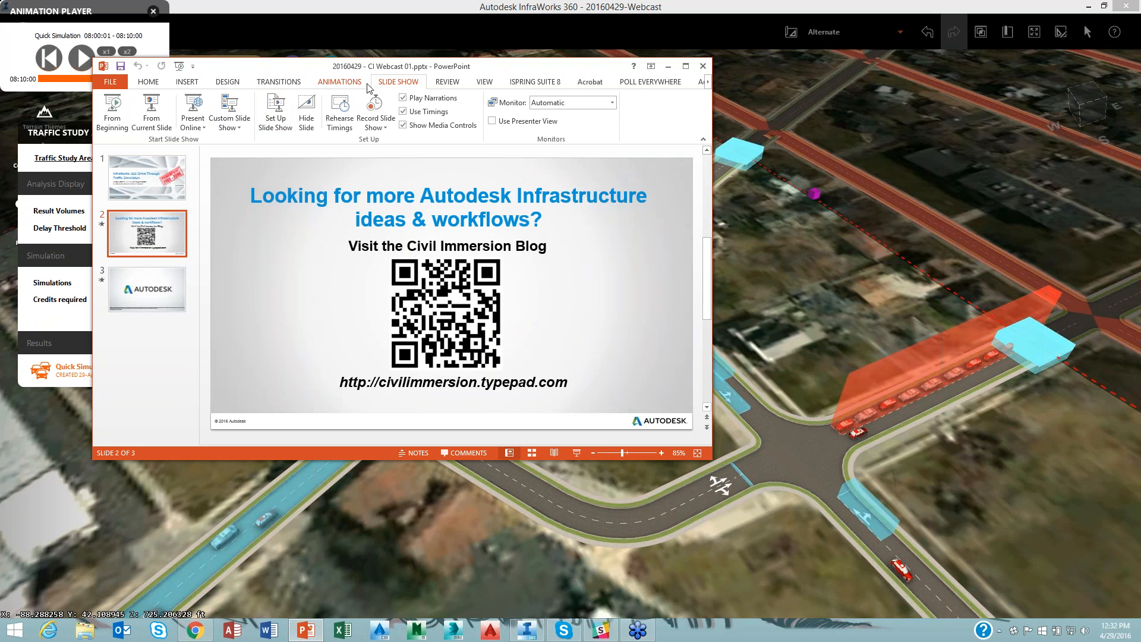
pyautogui.click(152, 111)
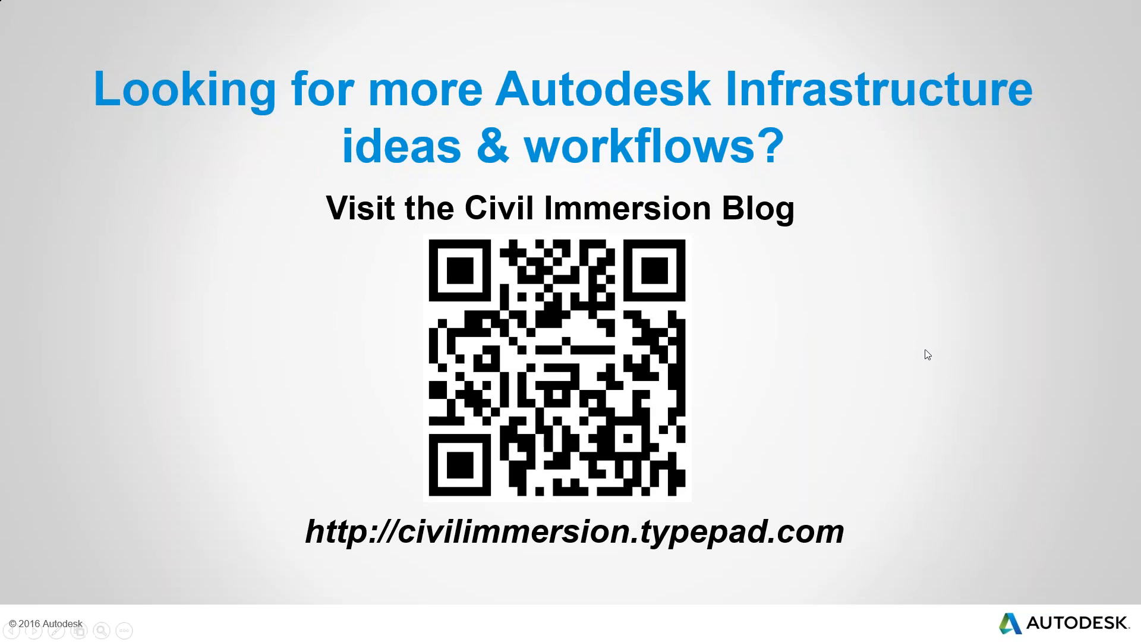